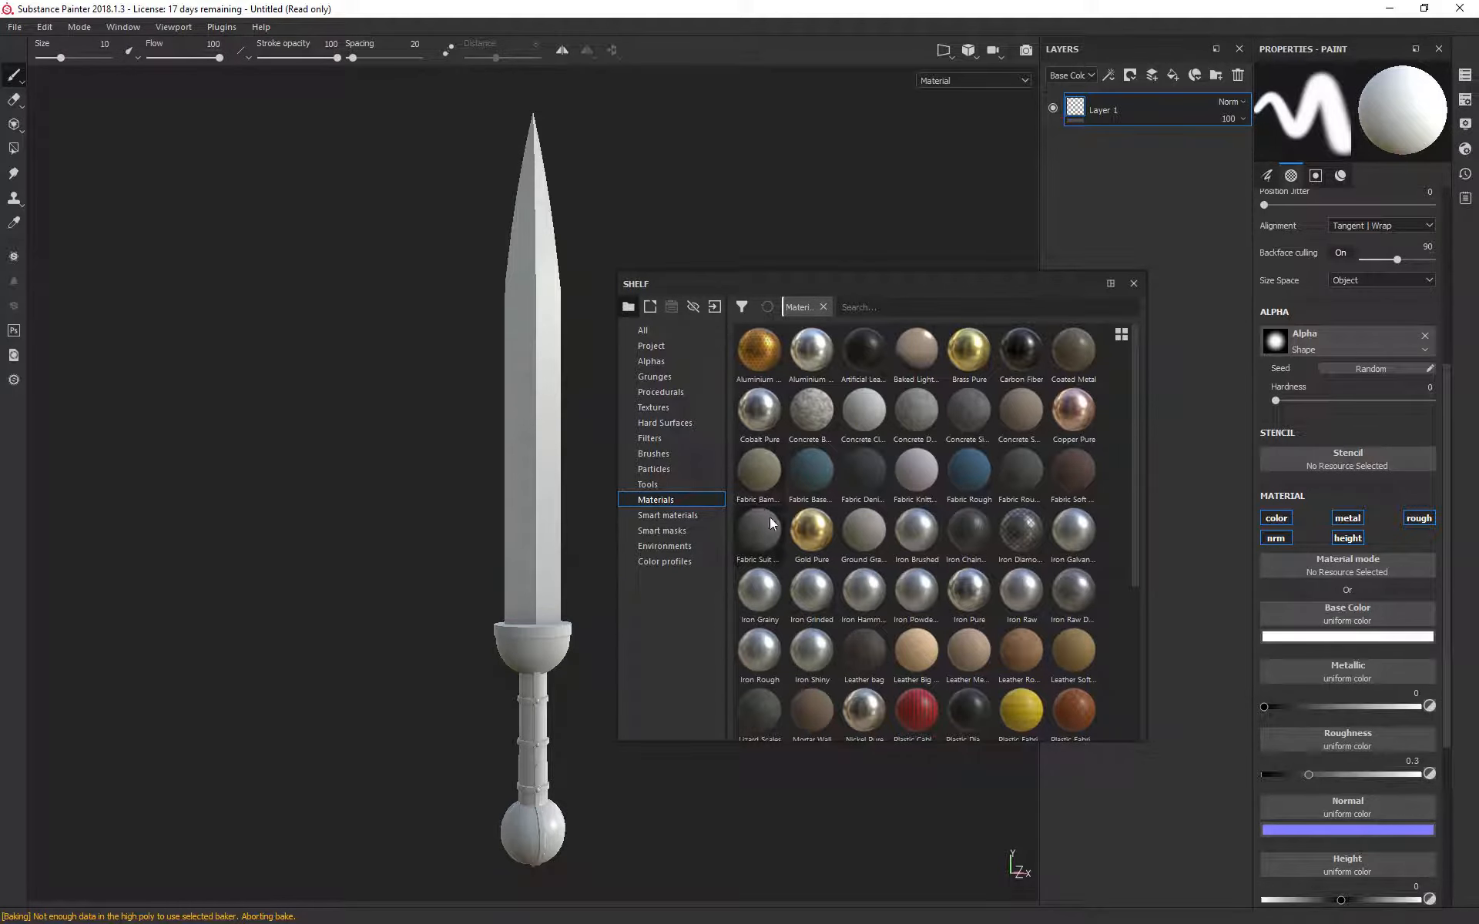
# Step: Look through the smart masks and show the smart materials in the shelf
pyautogui.click(678, 528)
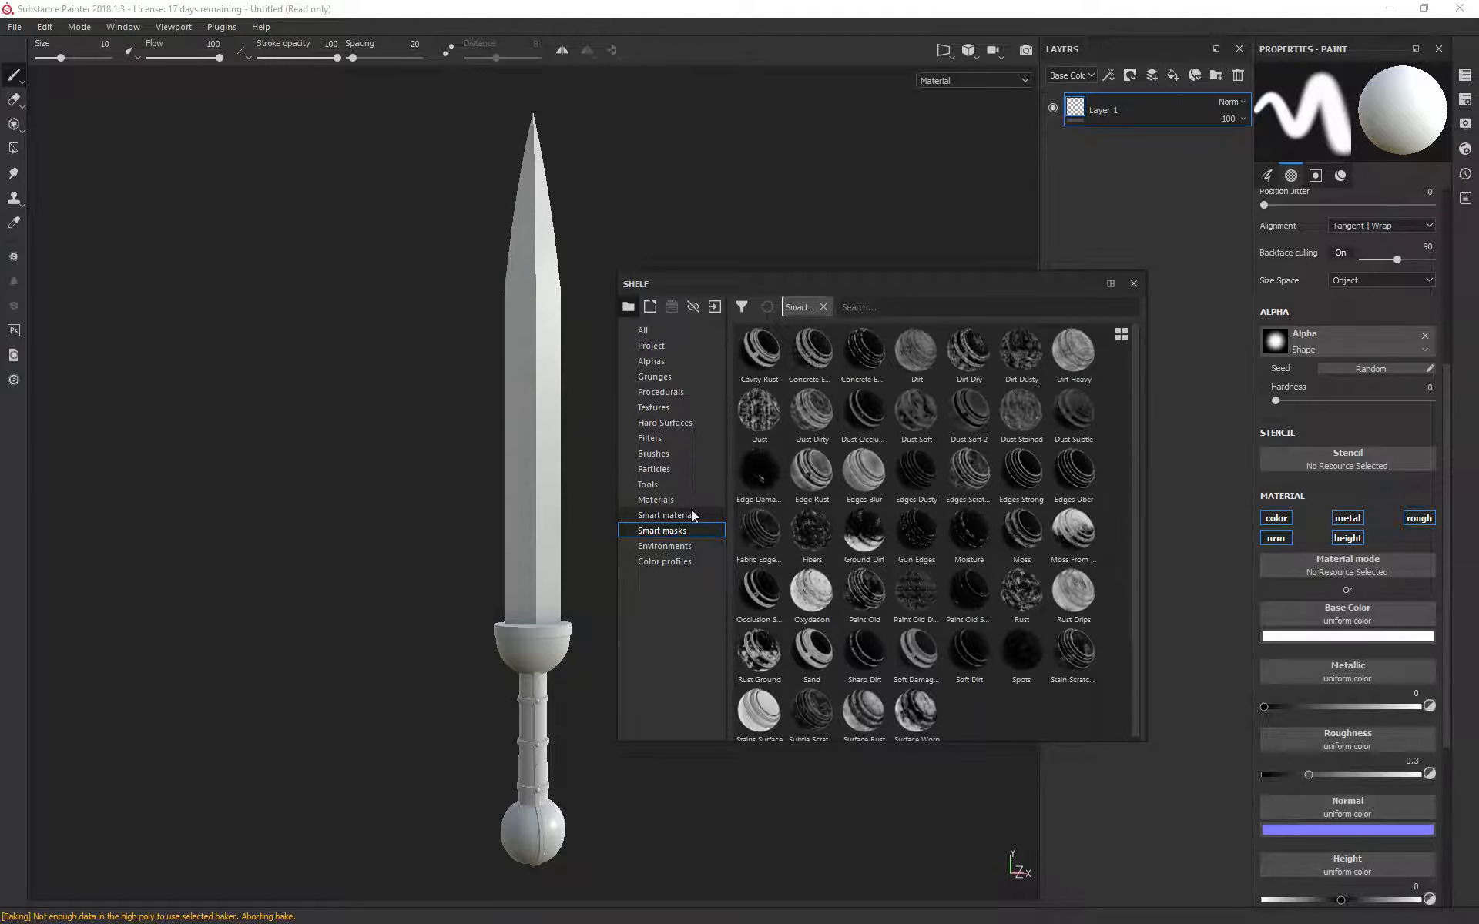
pyautogui.click(693, 513)
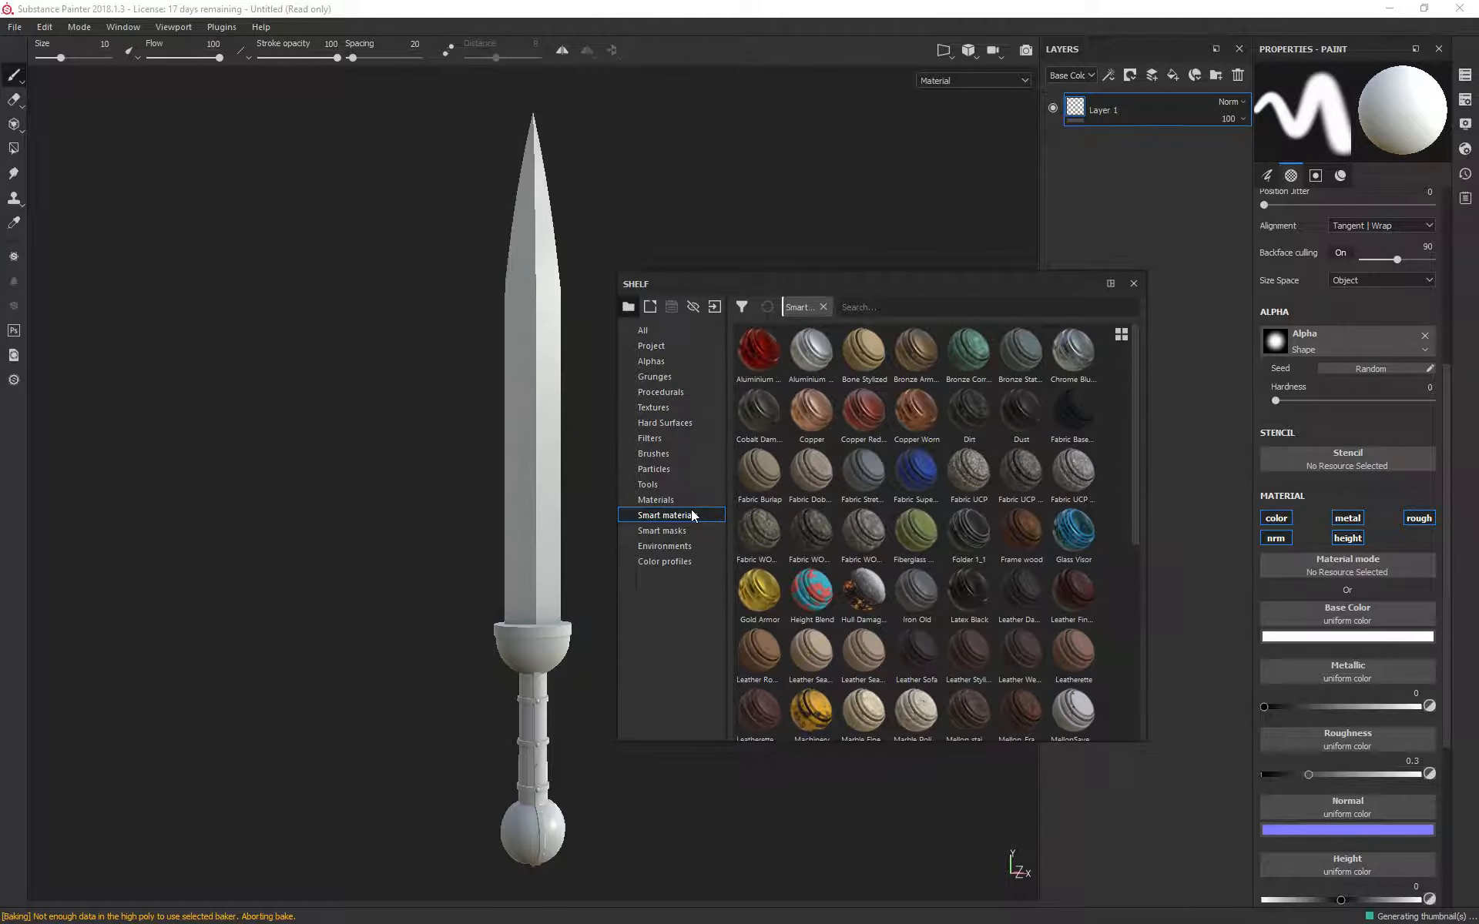
# Step: Try red as the brush's base color, then set it to neutral grey with R, G and B at 0.520
pyautogui.scroll(-2, 1422, 630)
pyautogui.click(1388, 542)
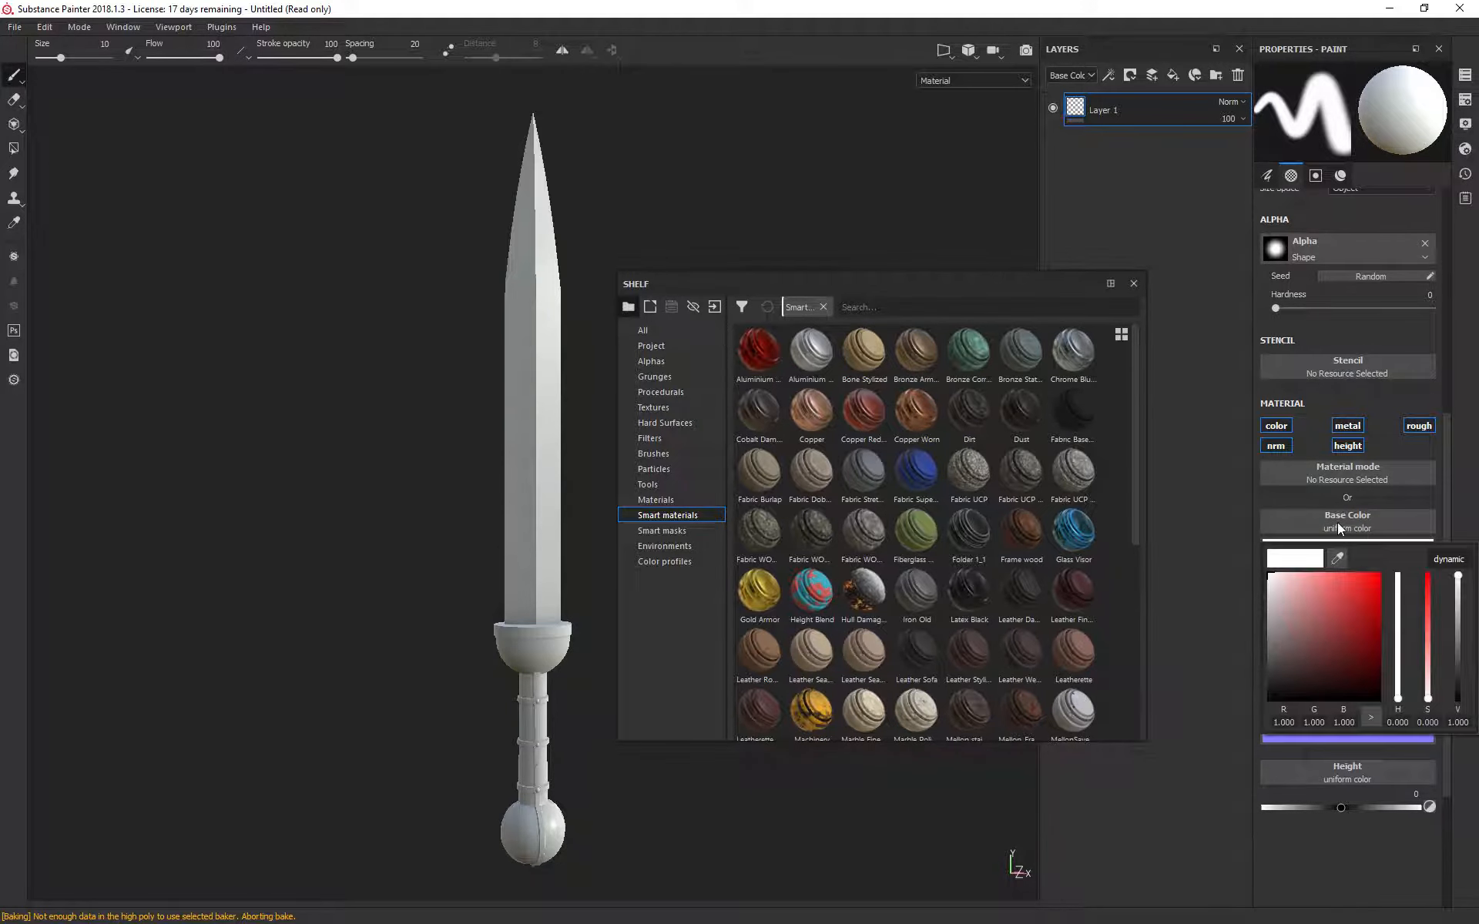
pyautogui.click(1359, 609)
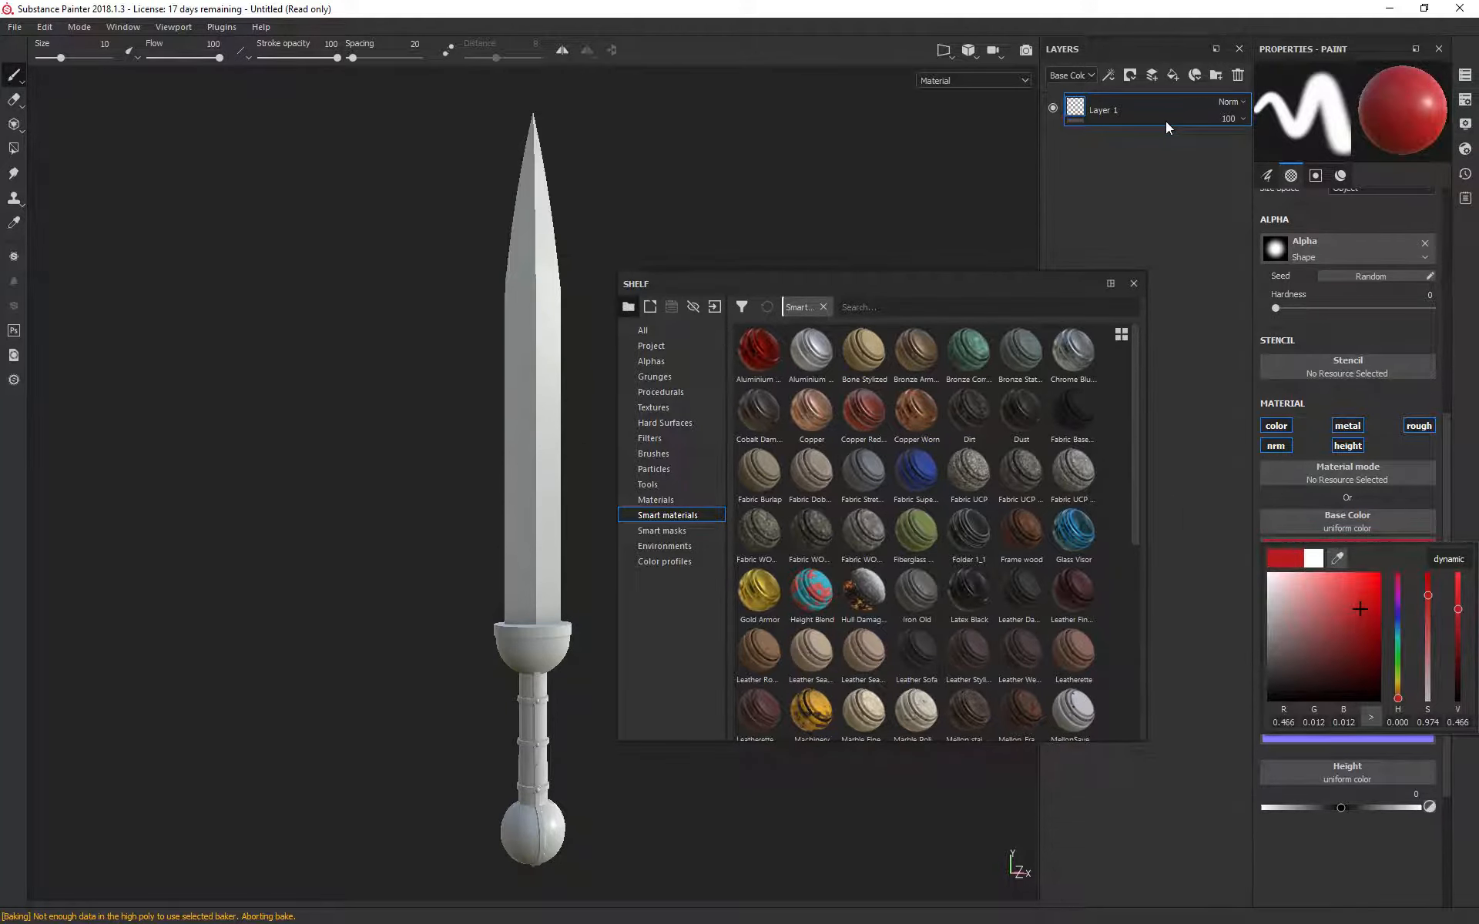
pyautogui.moveTo(1356, 617); pyautogui.dragTo(1227, 608)
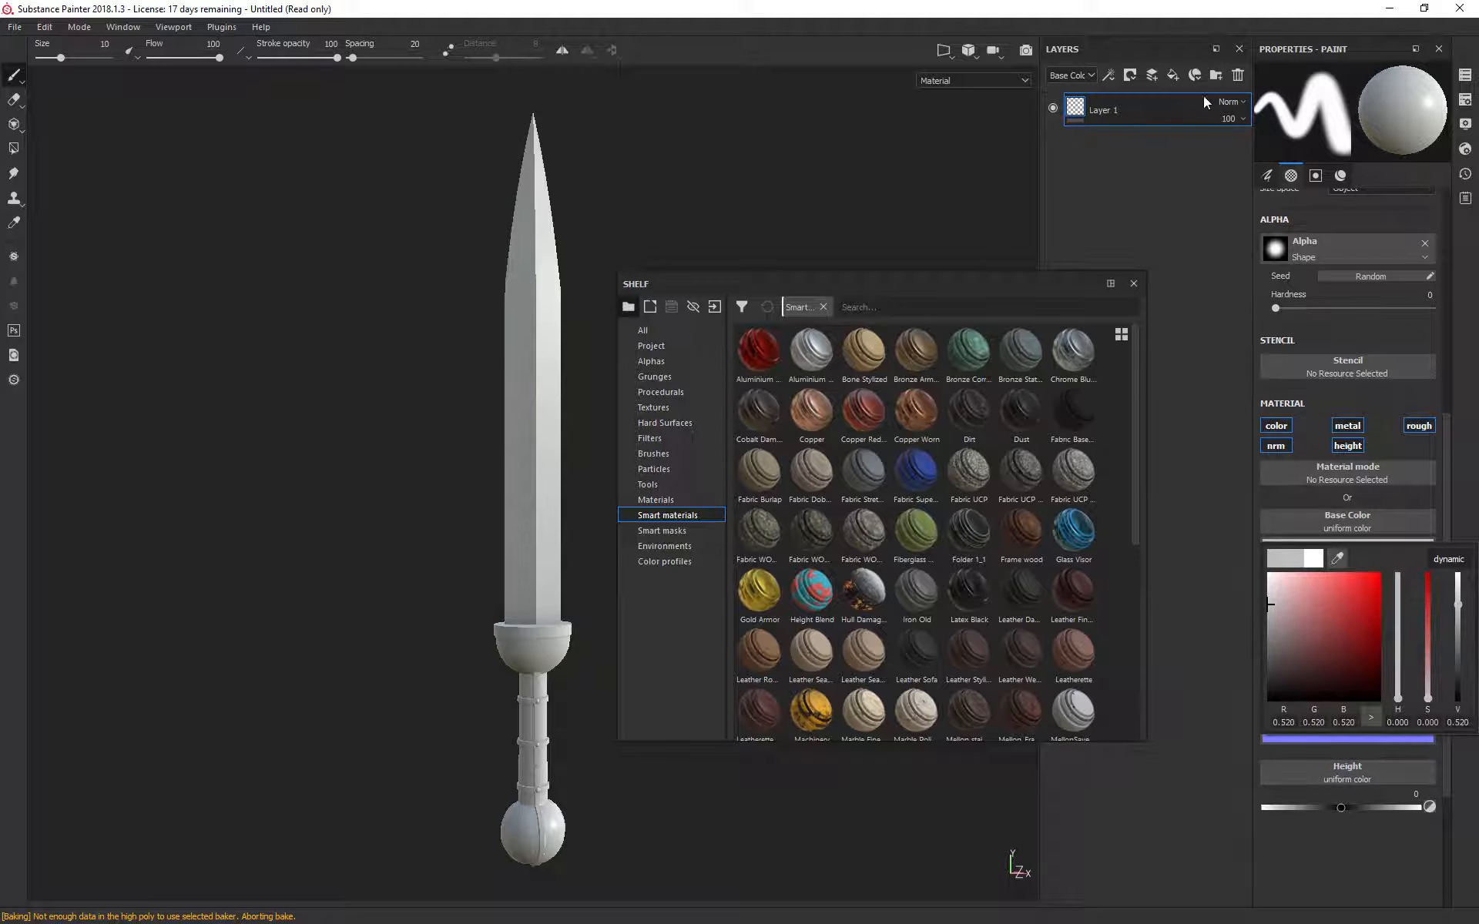
# Step: Add a fill layer above Layer 1 and give it a bright red base color
pyautogui.click(1173, 75)
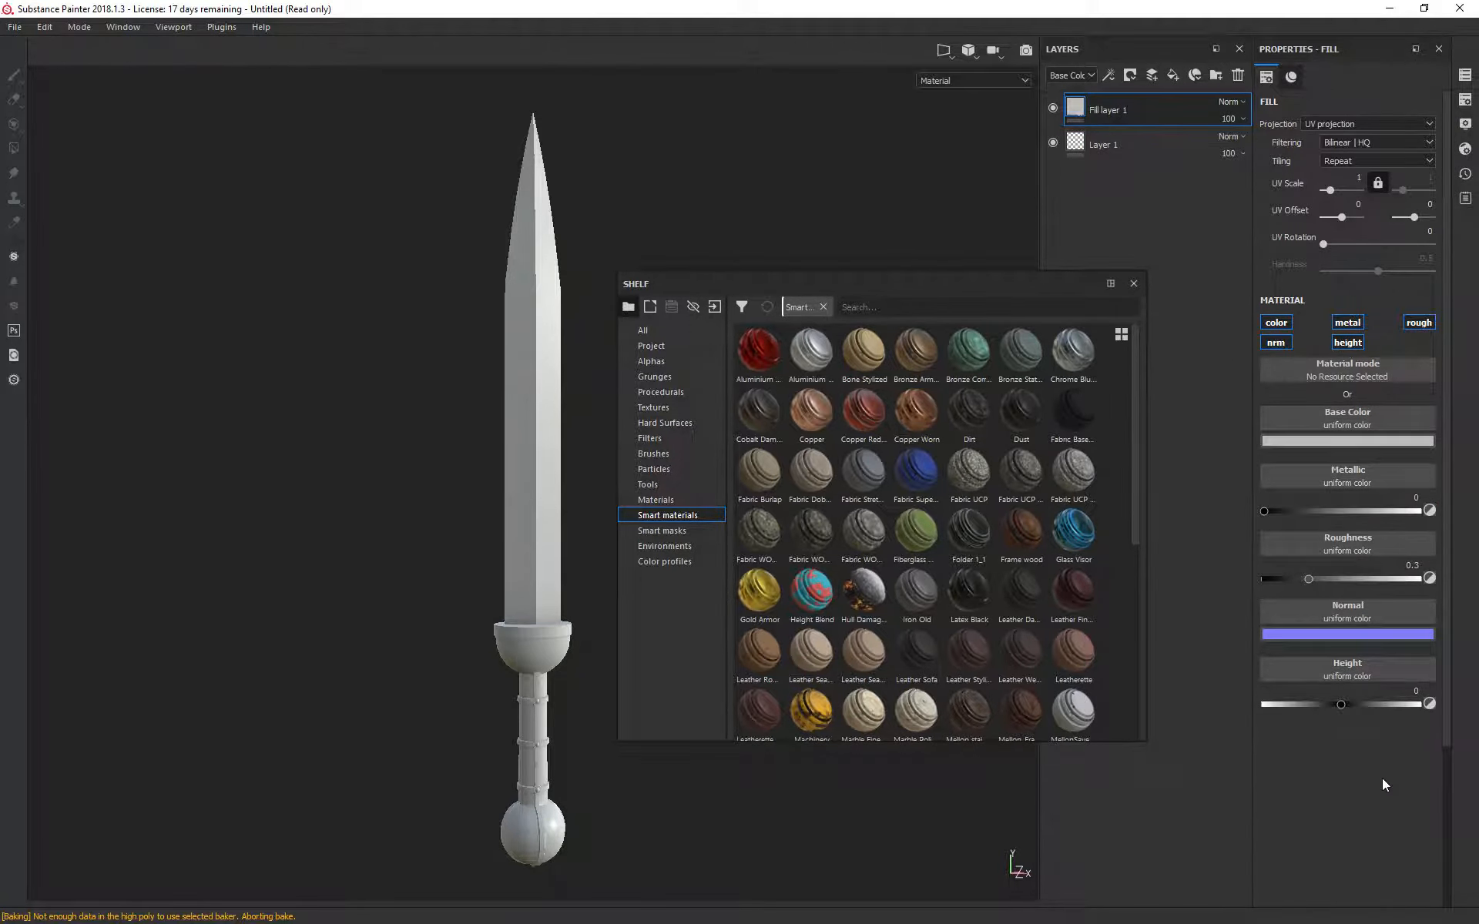
pyautogui.click(1366, 441)
pyautogui.click(1372, 493)
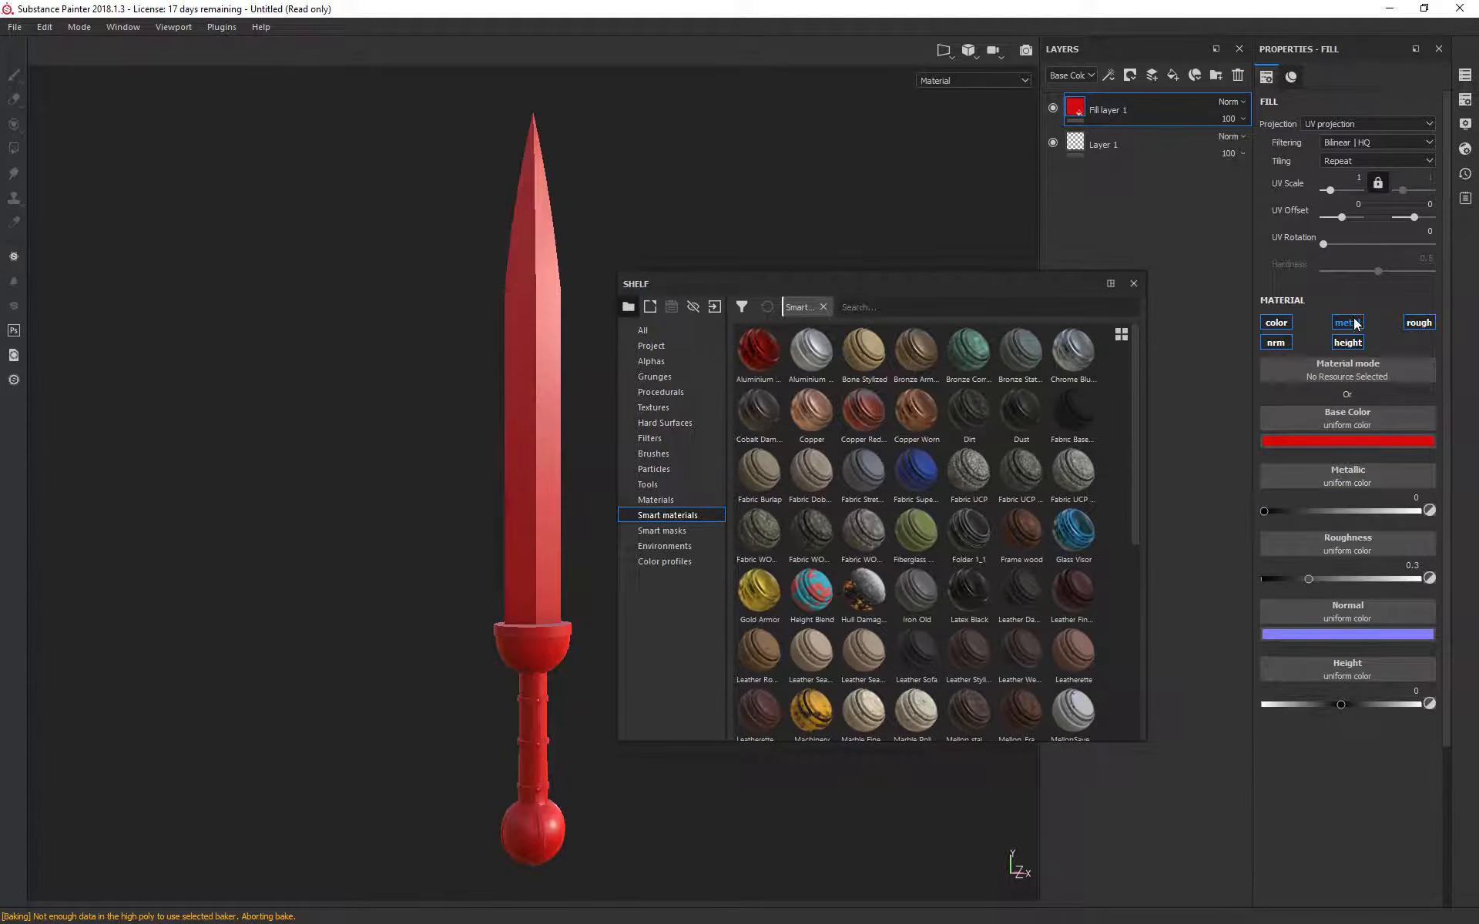
# Step: Close the shelf and switch the fill layer's metal channel off and on again
pyautogui.click(1132, 285)
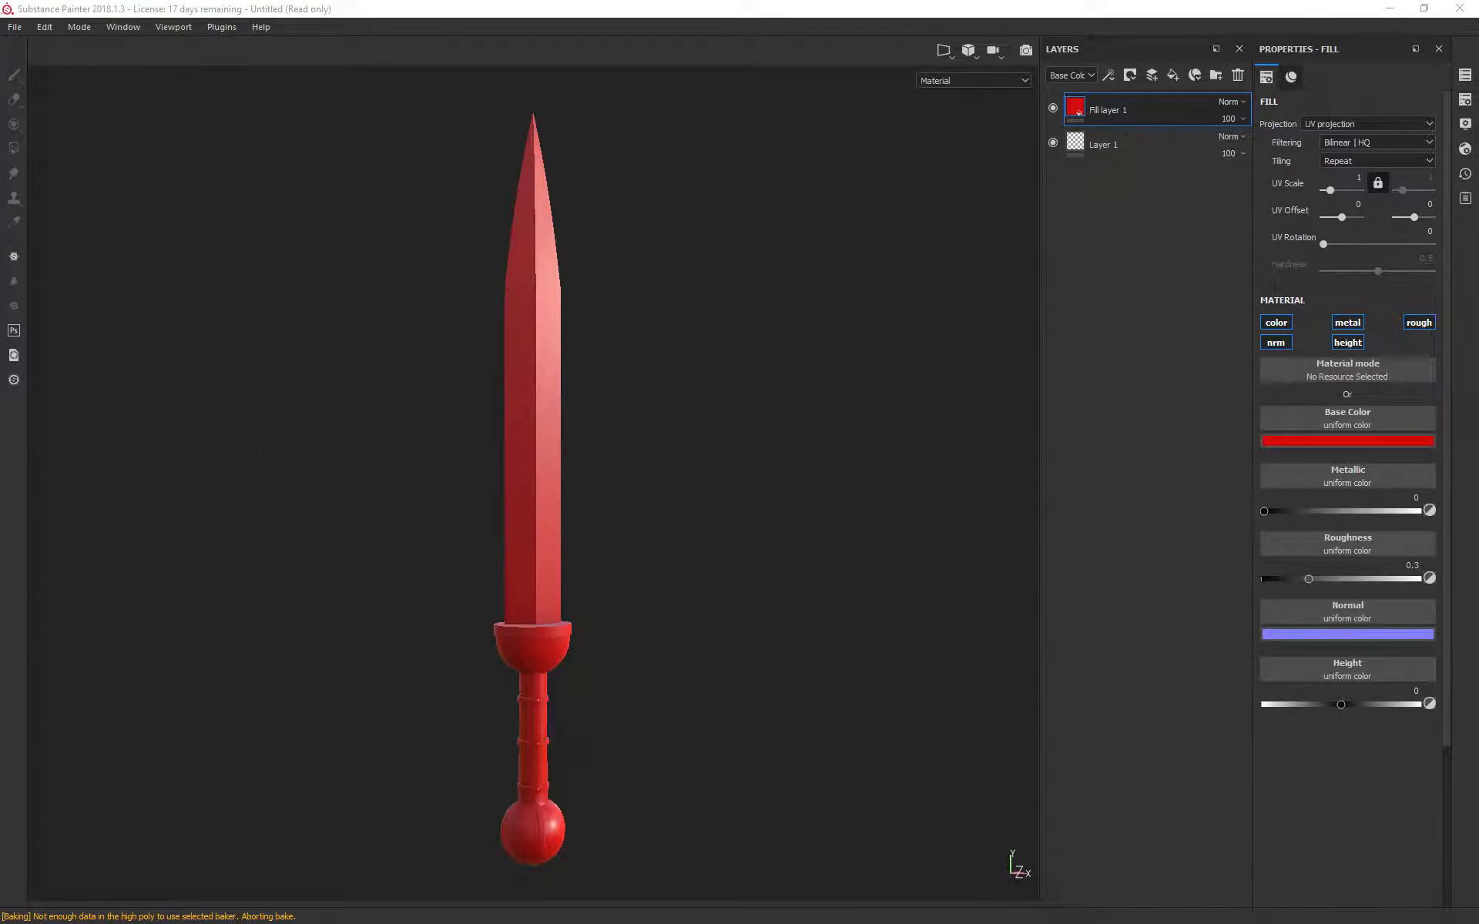
pyautogui.click(1348, 323)
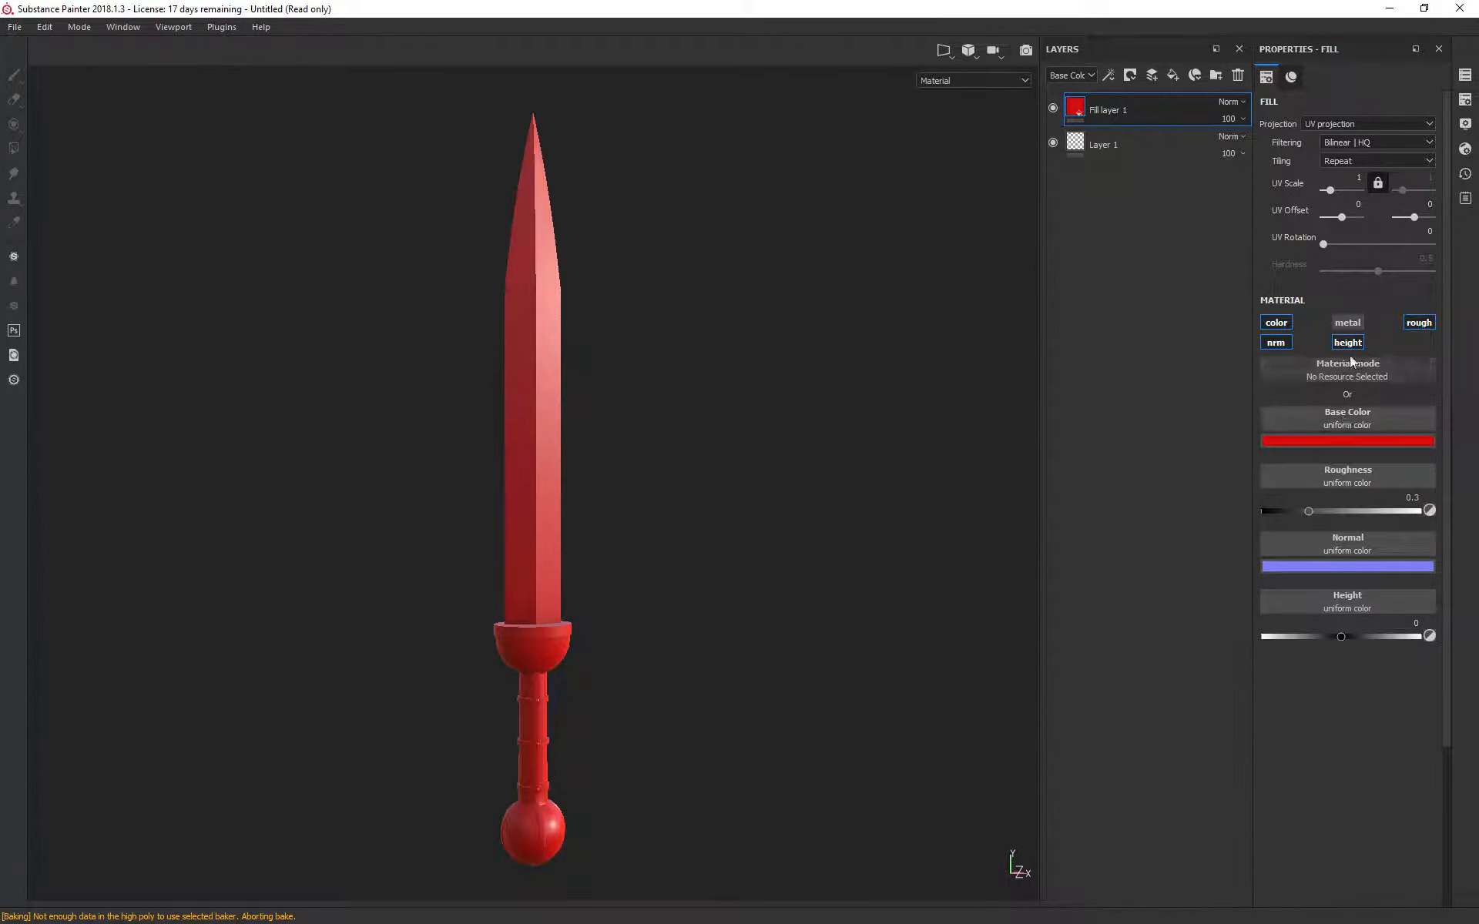
pyautogui.click(1355, 324)
pyautogui.click(1354, 324)
pyautogui.click(1354, 324)
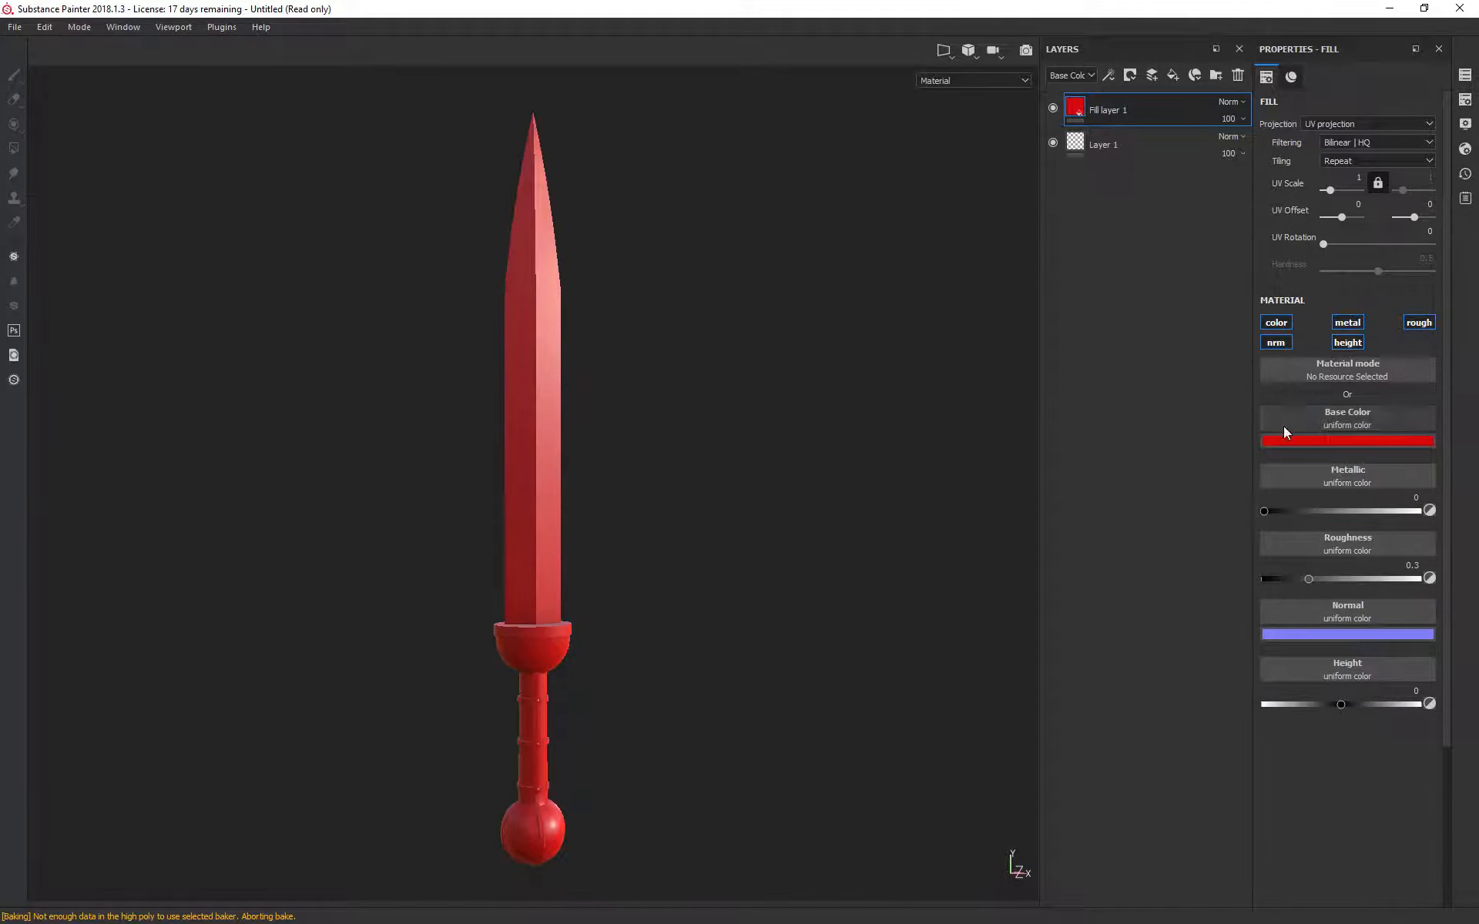
# Step: Try higher metallic values on the red fill layer and set Metallic to 0.8792, checking the sword's reflections
pyautogui.moveTo(1265, 510)
pyautogui.mouseDown()
pyautogui.moveTo(1476, 512)
pyautogui.moveTo(1362, 511)
pyautogui.mouseUp()
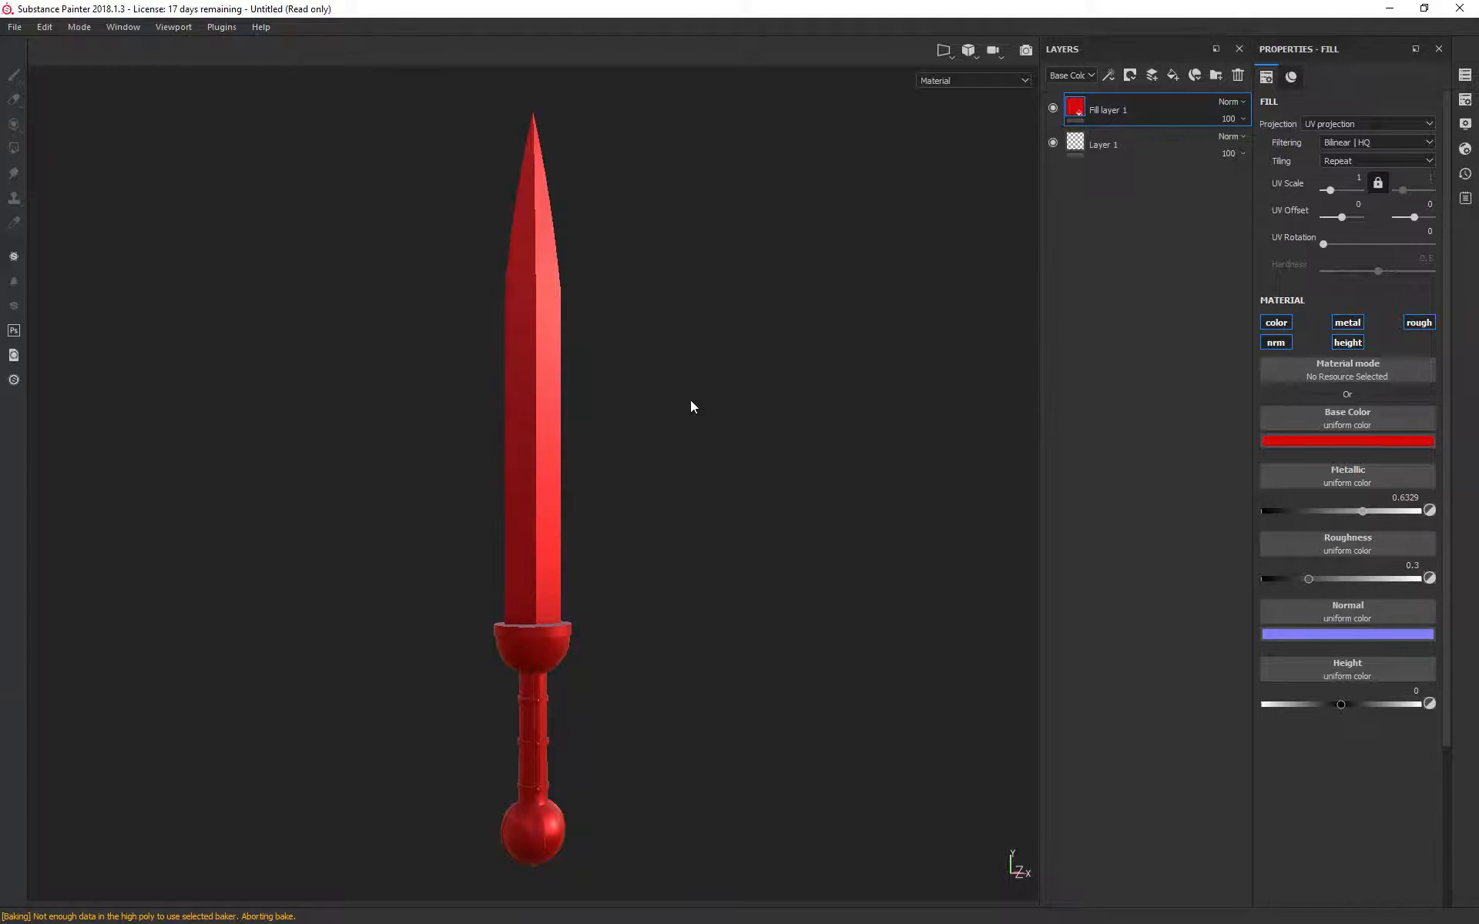
pyautogui.keyDown('alt'); pyautogui.moveTo(758, 411); pyautogui.dragTo(724, 495); pyautogui.keyUp('alt')
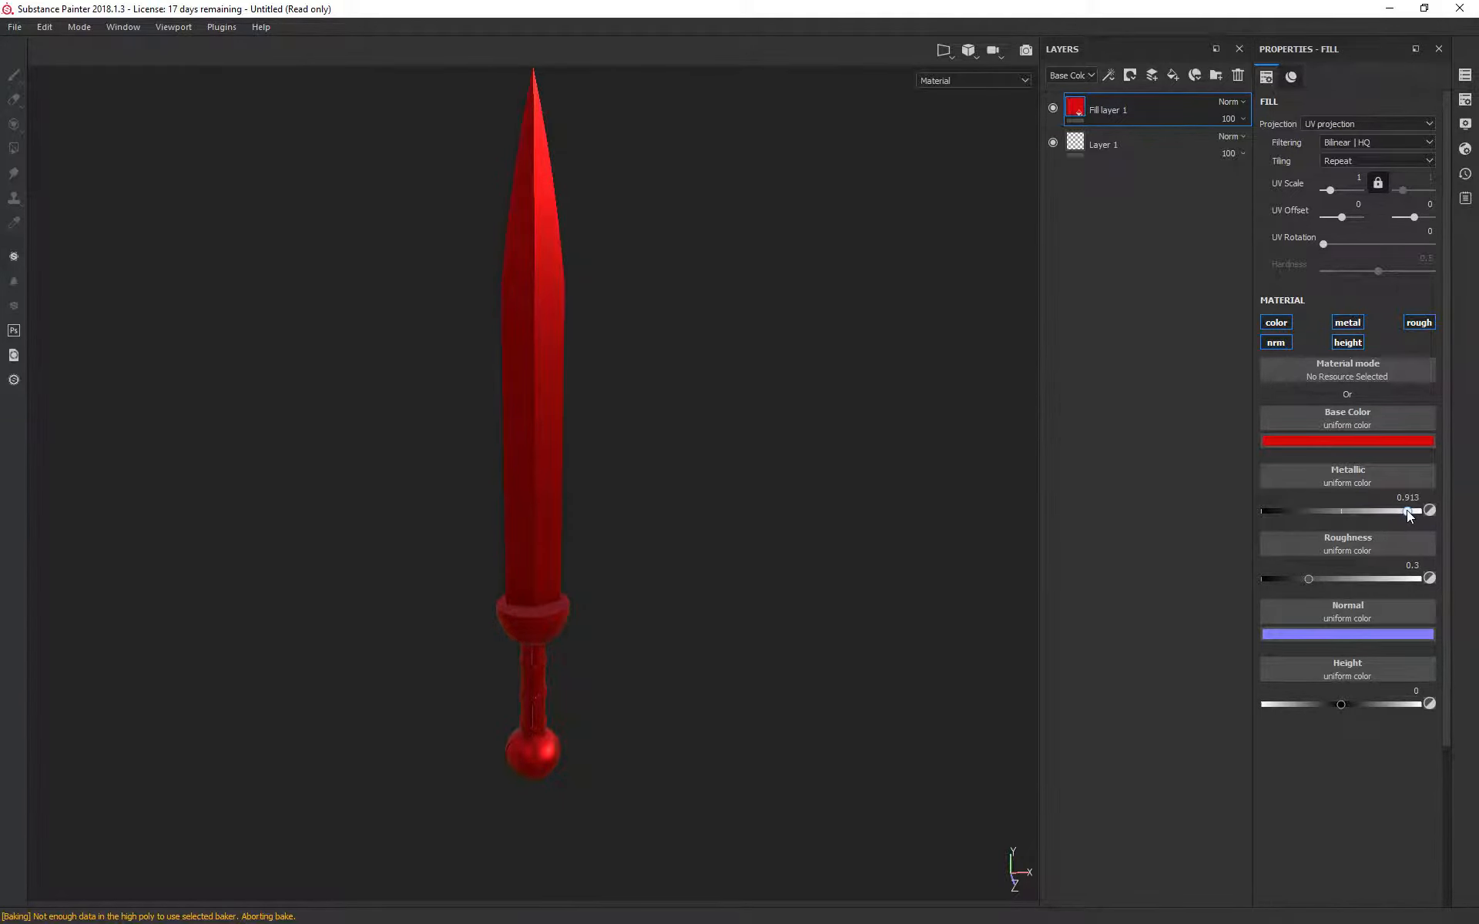
pyautogui.moveTo(1408, 511); pyautogui.dragTo(1468, 518)
pyautogui.moveTo(879, 462)
pyautogui.keyDown('alt'); pyautogui.mouseDown()
pyautogui.moveTo(873, 406)
pyautogui.moveTo(948, 401)
pyautogui.mouseUp(); pyautogui.keyUp('alt')
pyautogui.moveTo(1420, 512); pyautogui.dragTo(1403, 512)
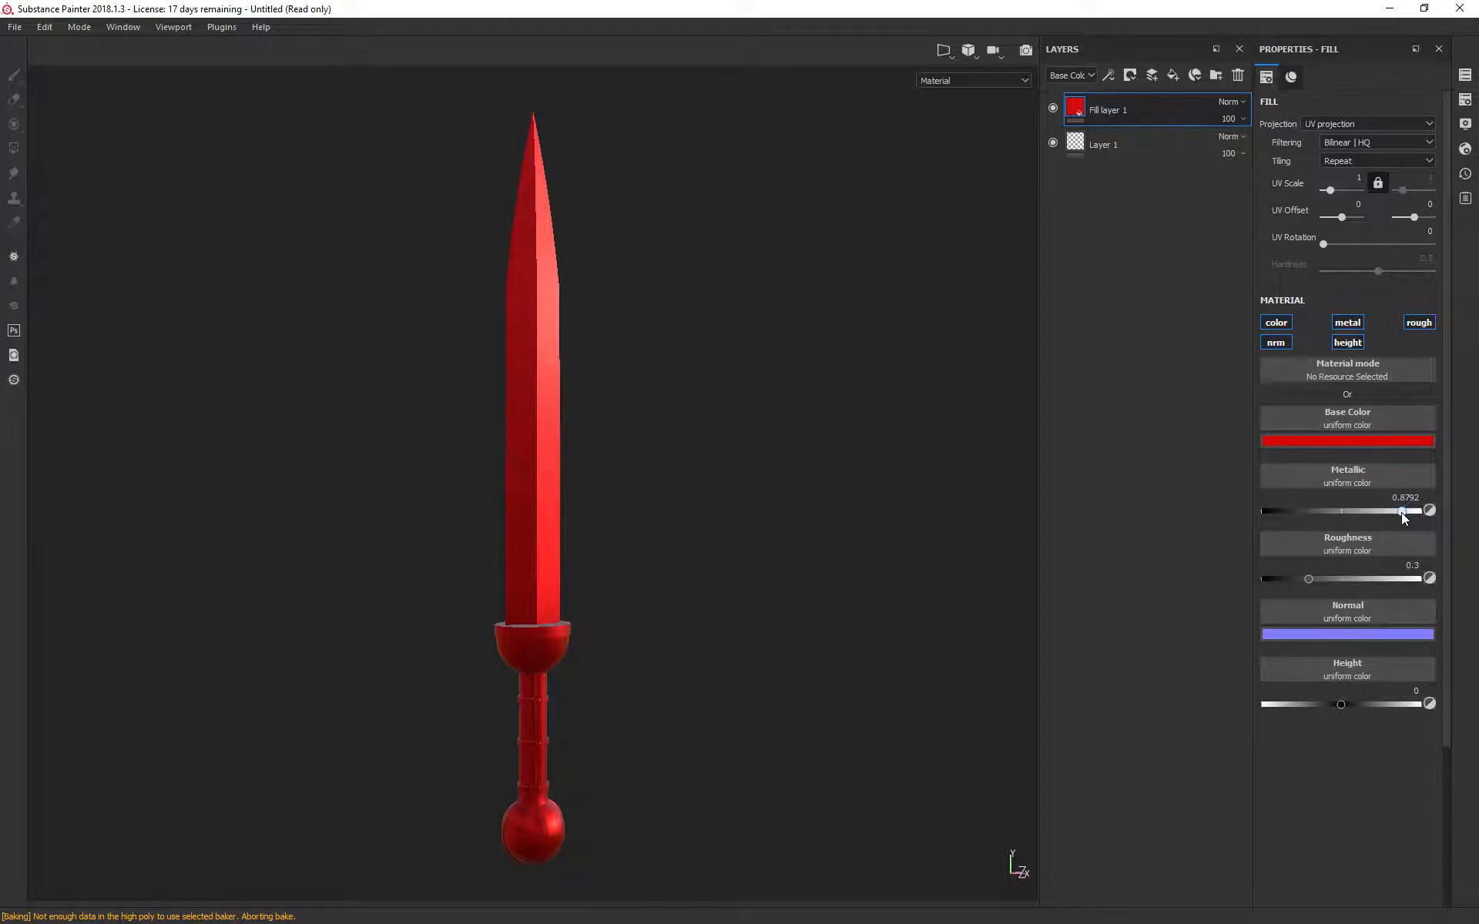
pyautogui.keyDown('alt'); pyautogui.moveTo(635, 479); pyautogui.dragTo(551, 495); pyautogui.keyUp('alt')
pyautogui.moveTo(761, 438)
pyautogui.keyDown('shift'); pyautogui.mouseDown(button='right')
pyautogui.moveTo(717, 434)
pyautogui.moveTo(746, 437)
pyautogui.mouseUp(button='right'); pyautogui.keyUp('shift')
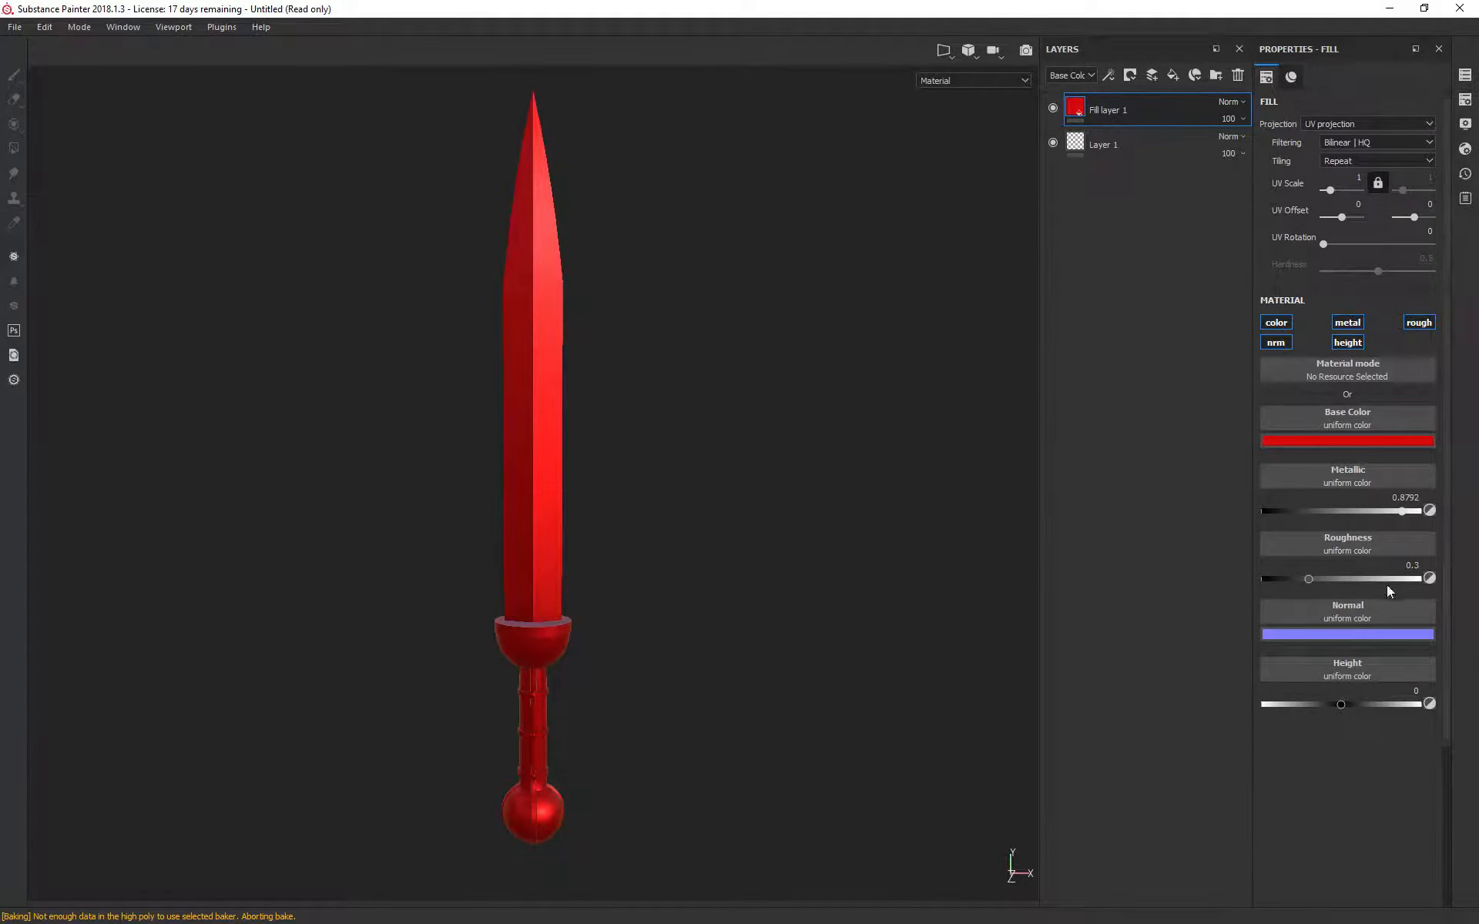
# Step: Compare roughness 0 and 1 on the red fill layer, then set Roughness to 0.3671
pyautogui.moveTo(1310, 580); pyautogui.dragTo(1245, 577)
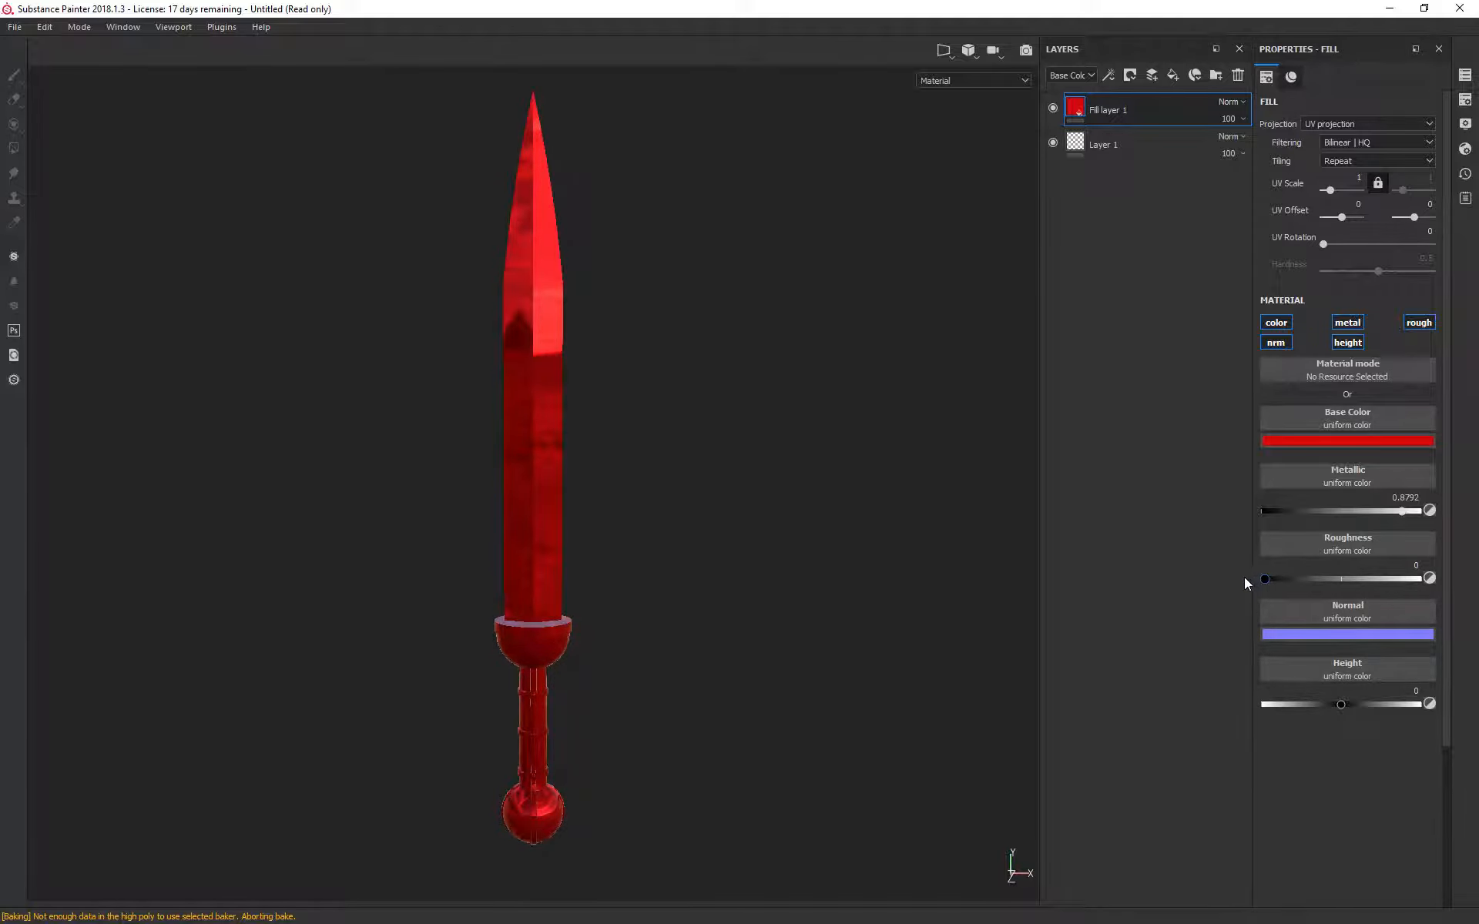
pyautogui.moveTo(822, 370)
pyautogui.keyDown('alt'); pyautogui.mouseDown()
pyautogui.moveTo(693, 423)
pyautogui.moveTo(835, 379)
pyautogui.moveTo(1066, 372)
pyautogui.moveTo(720, 358)
pyautogui.moveTo(741, 388)
pyautogui.mouseUp(); pyautogui.keyUp('alt')
pyautogui.moveTo(1263, 576); pyautogui.dragTo(1463, 581)
pyautogui.keyDown('alt'); pyautogui.moveTo(753, 528); pyautogui.dragTo(850, 526); pyautogui.keyUp('alt')
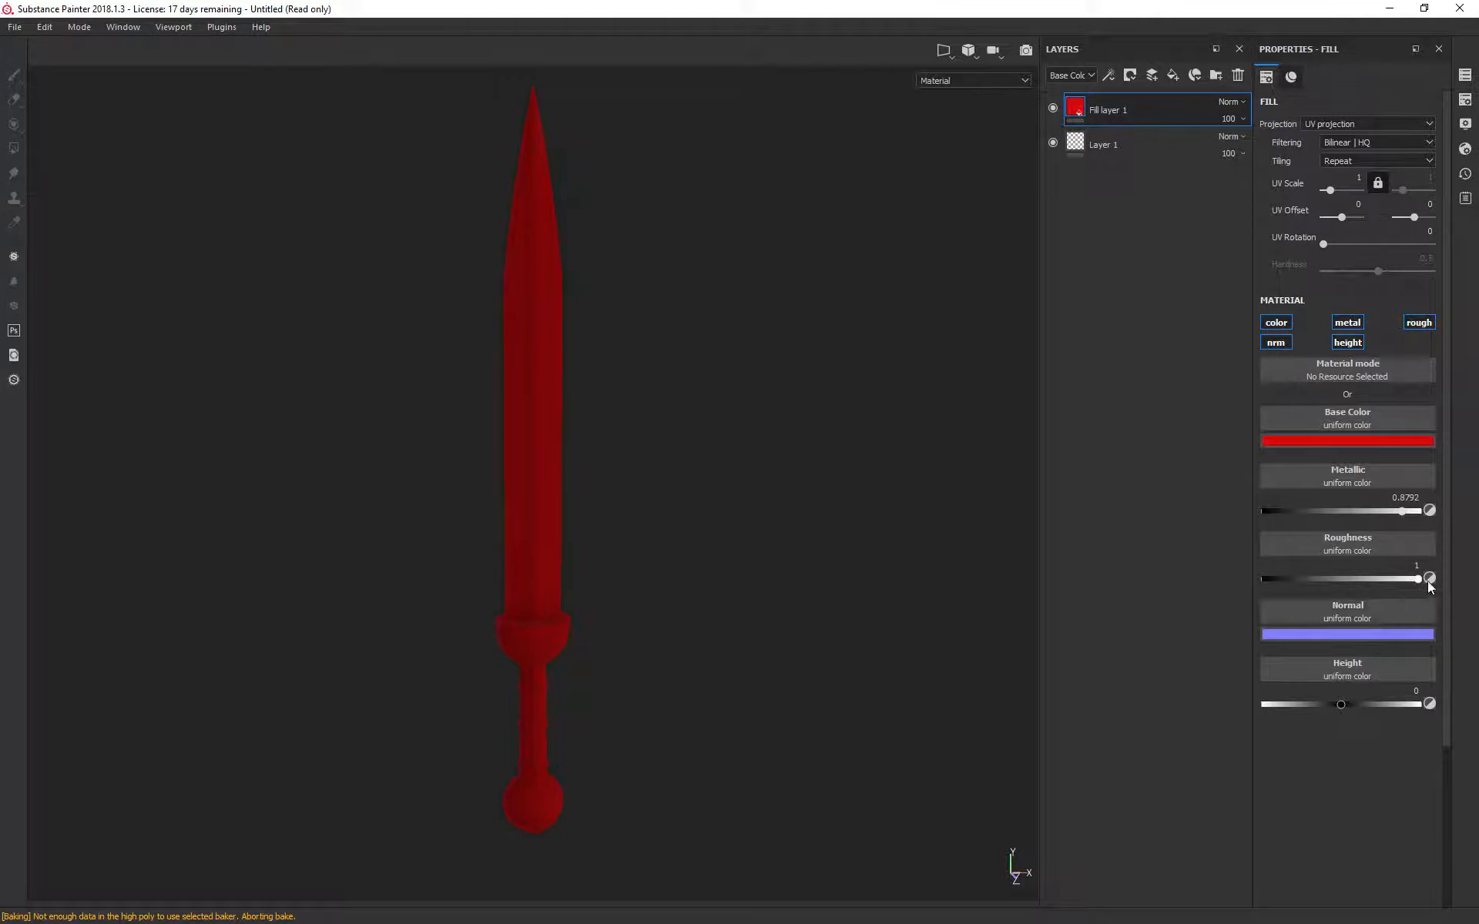
pyautogui.moveTo(1418, 580); pyautogui.dragTo(1318, 576)
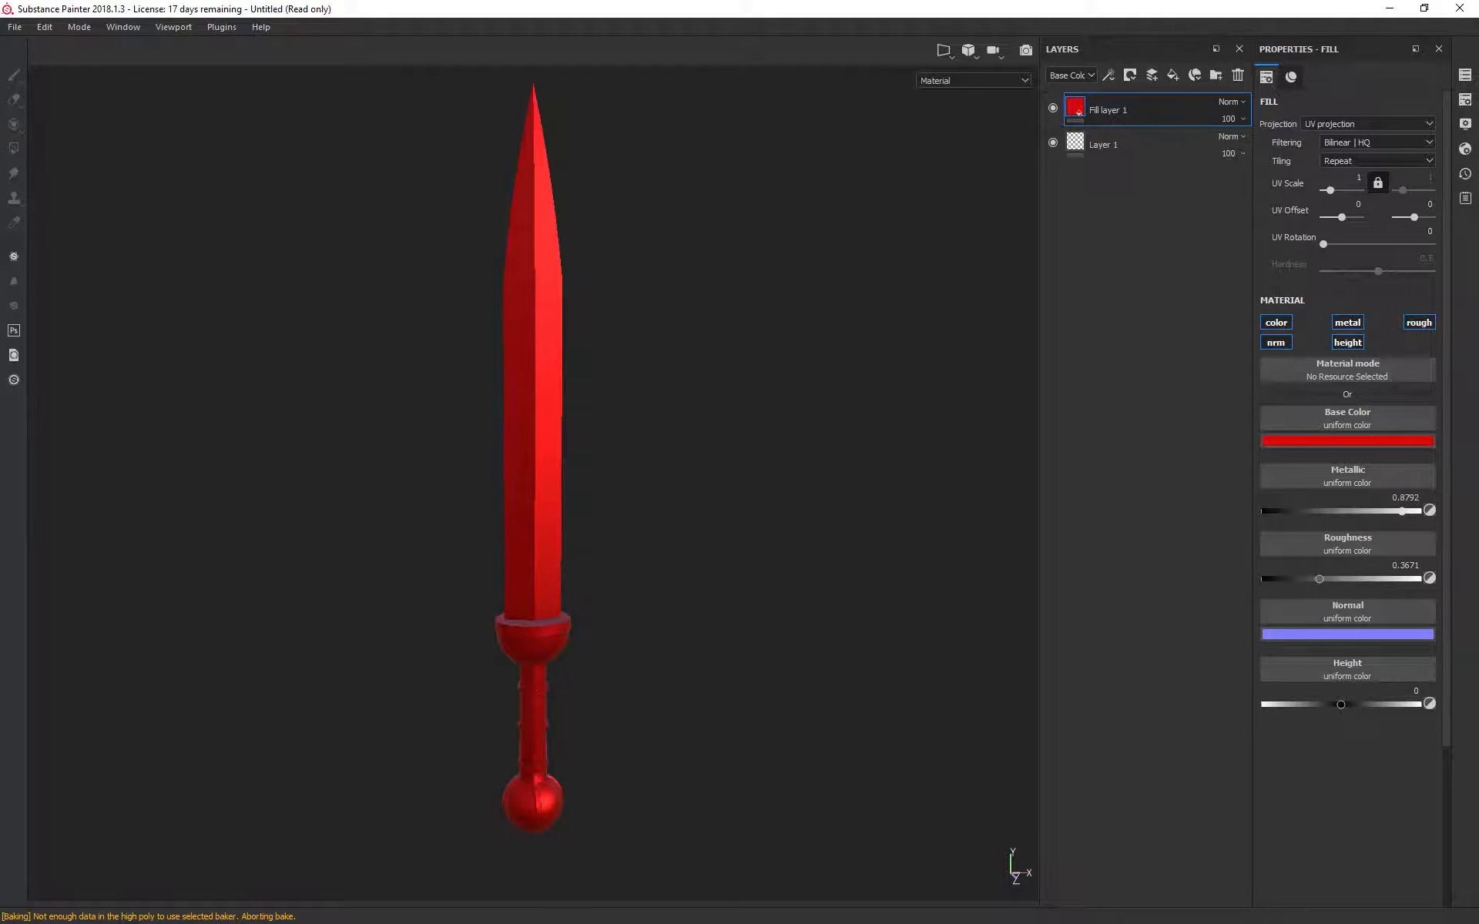
# Step: Bring back the shelf and delete the red fill layer
pyautogui.moveTo(1041, 358); pyautogui.dragTo(977, 219)
pyautogui.press('Delete')
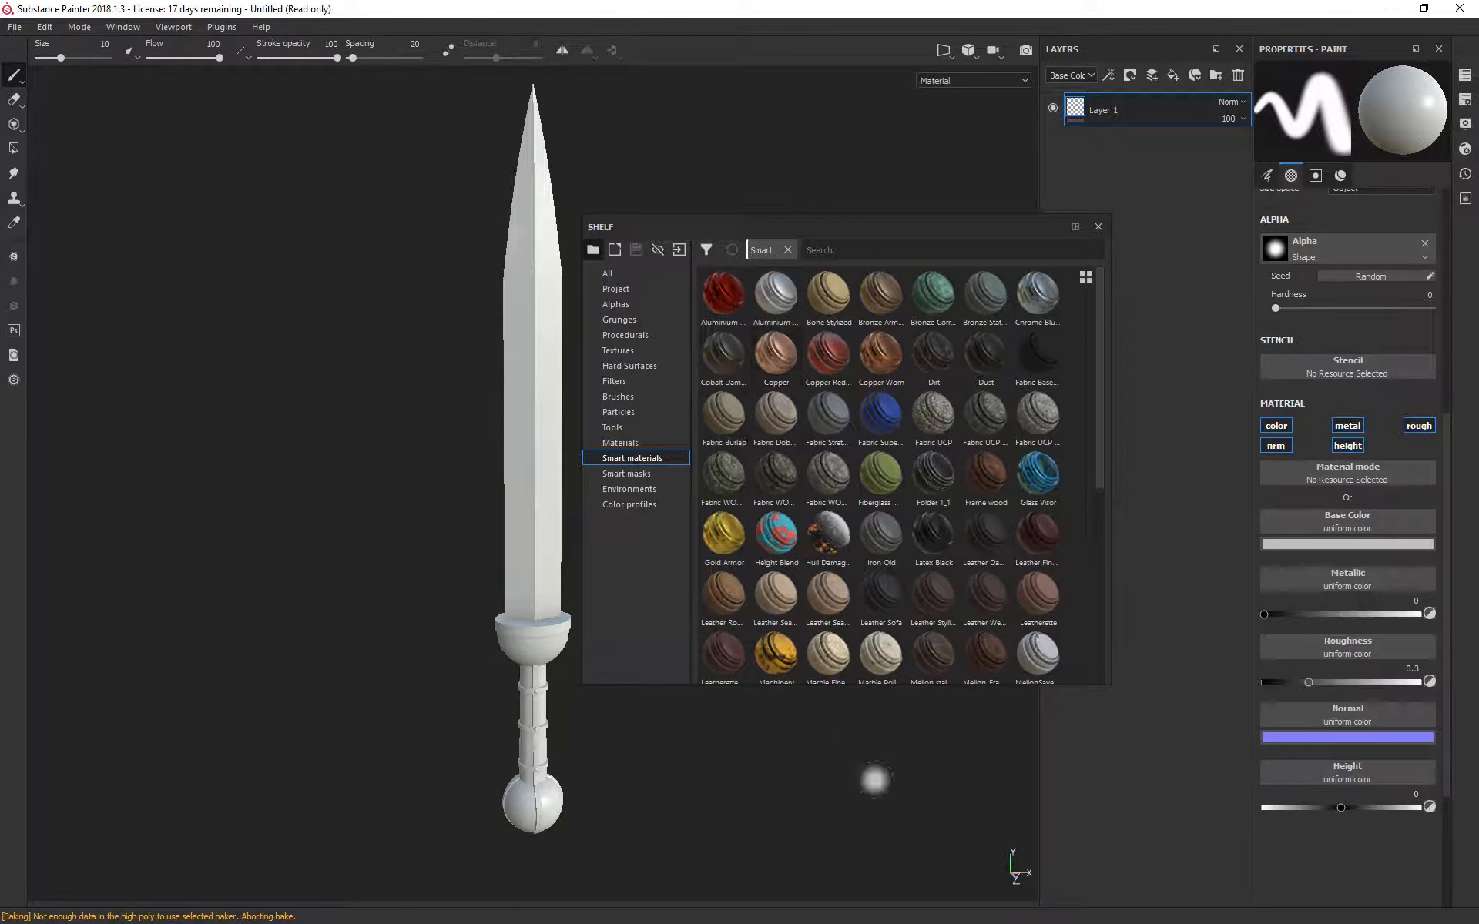
# Step: Apply the Wood Walnut smart material to the sword
pyautogui.moveTo(1097, 438); pyautogui.dragTo(1093, 571)
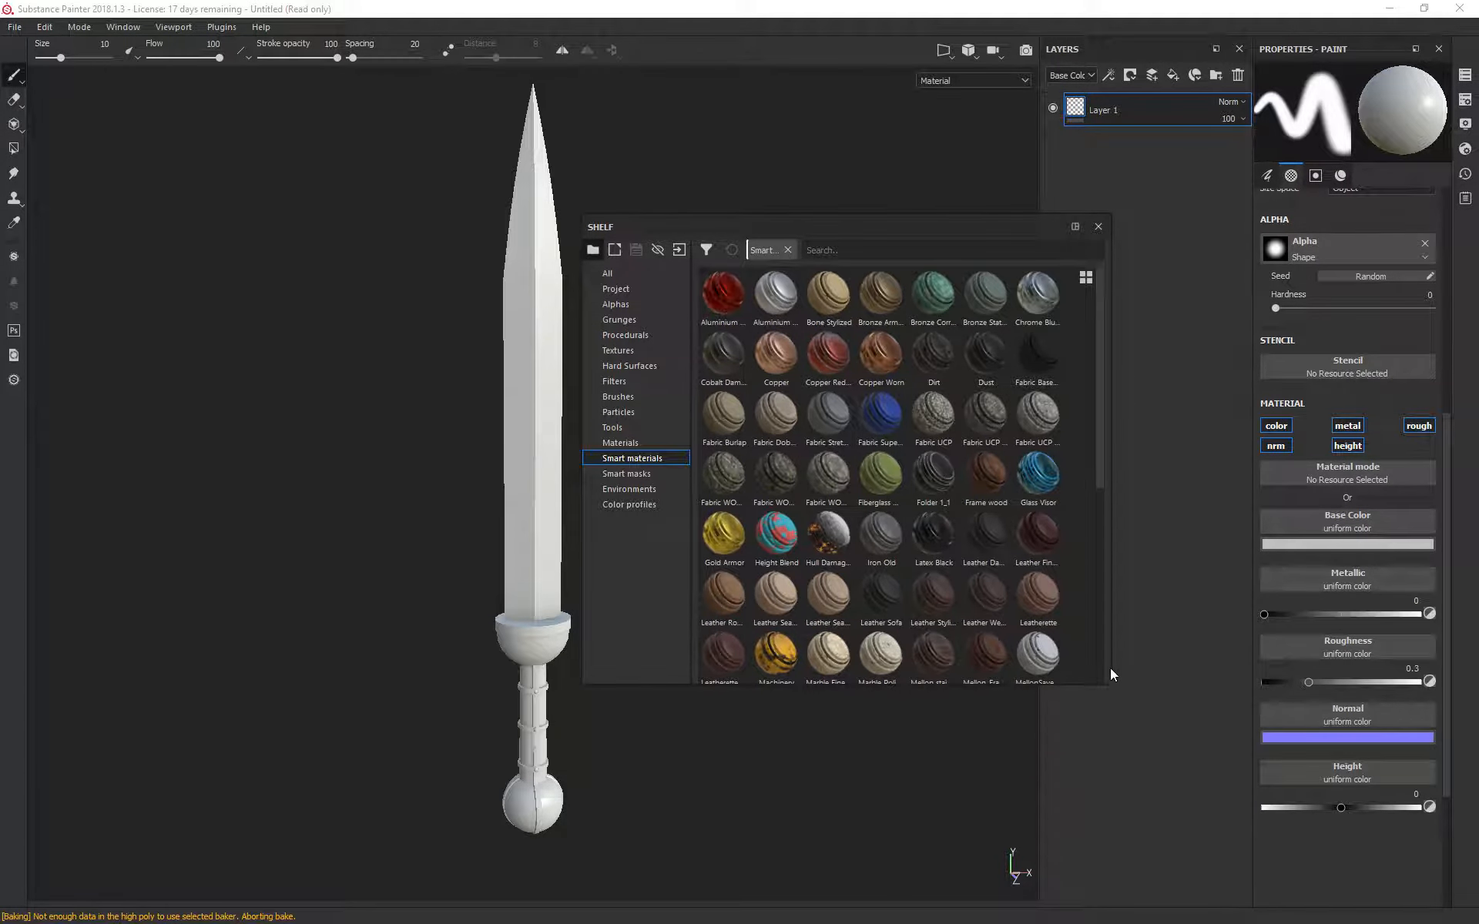
pyautogui.moveTo(1098, 454); pyautogui.dragTo(1108, 498)
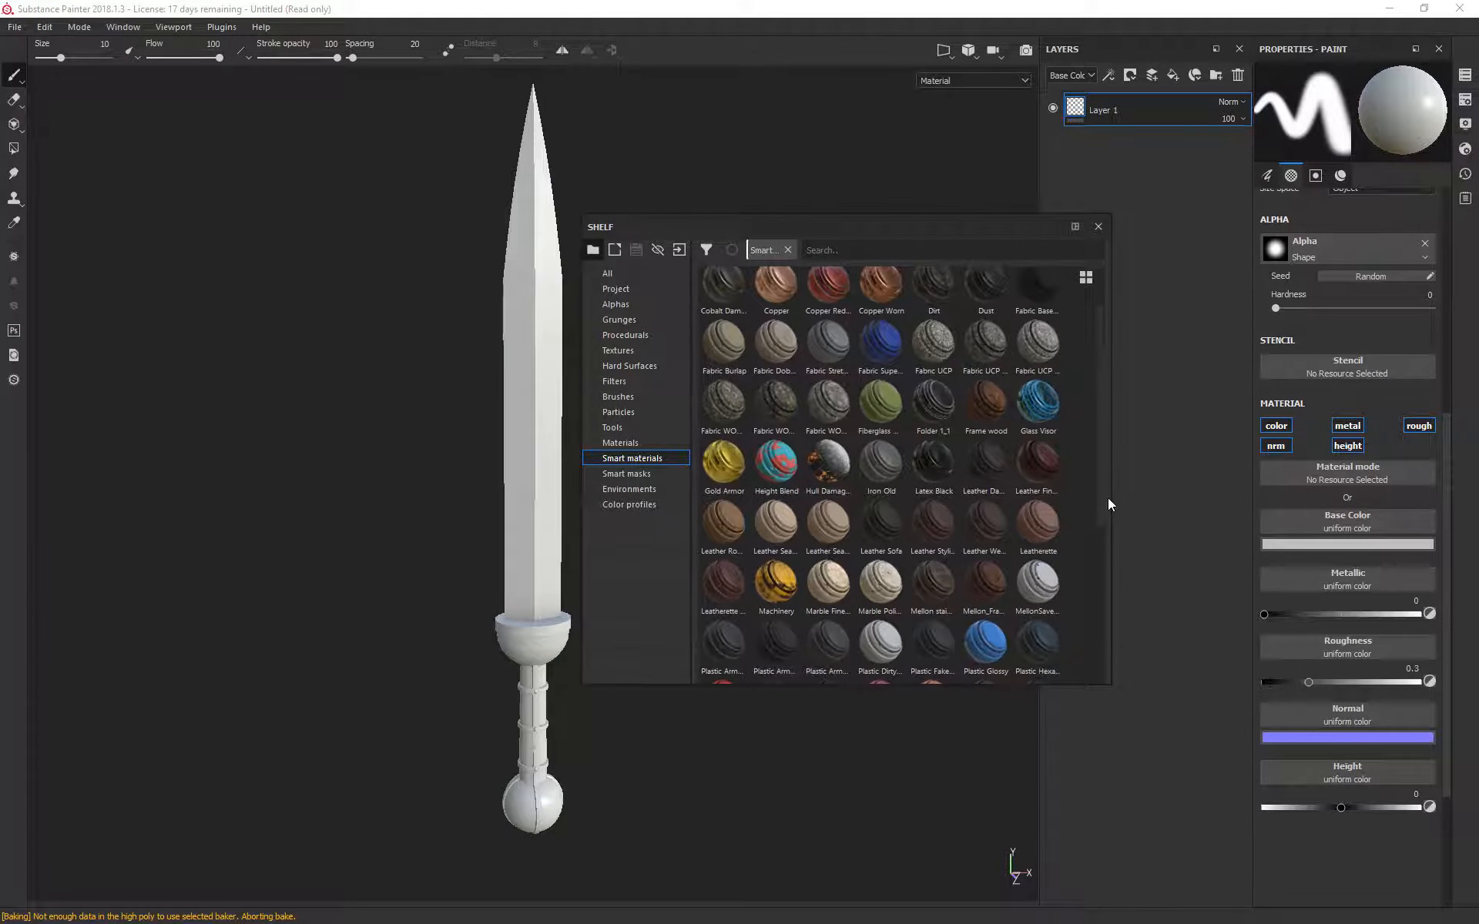
pyautogui.scroll(-5, 1095, 655)
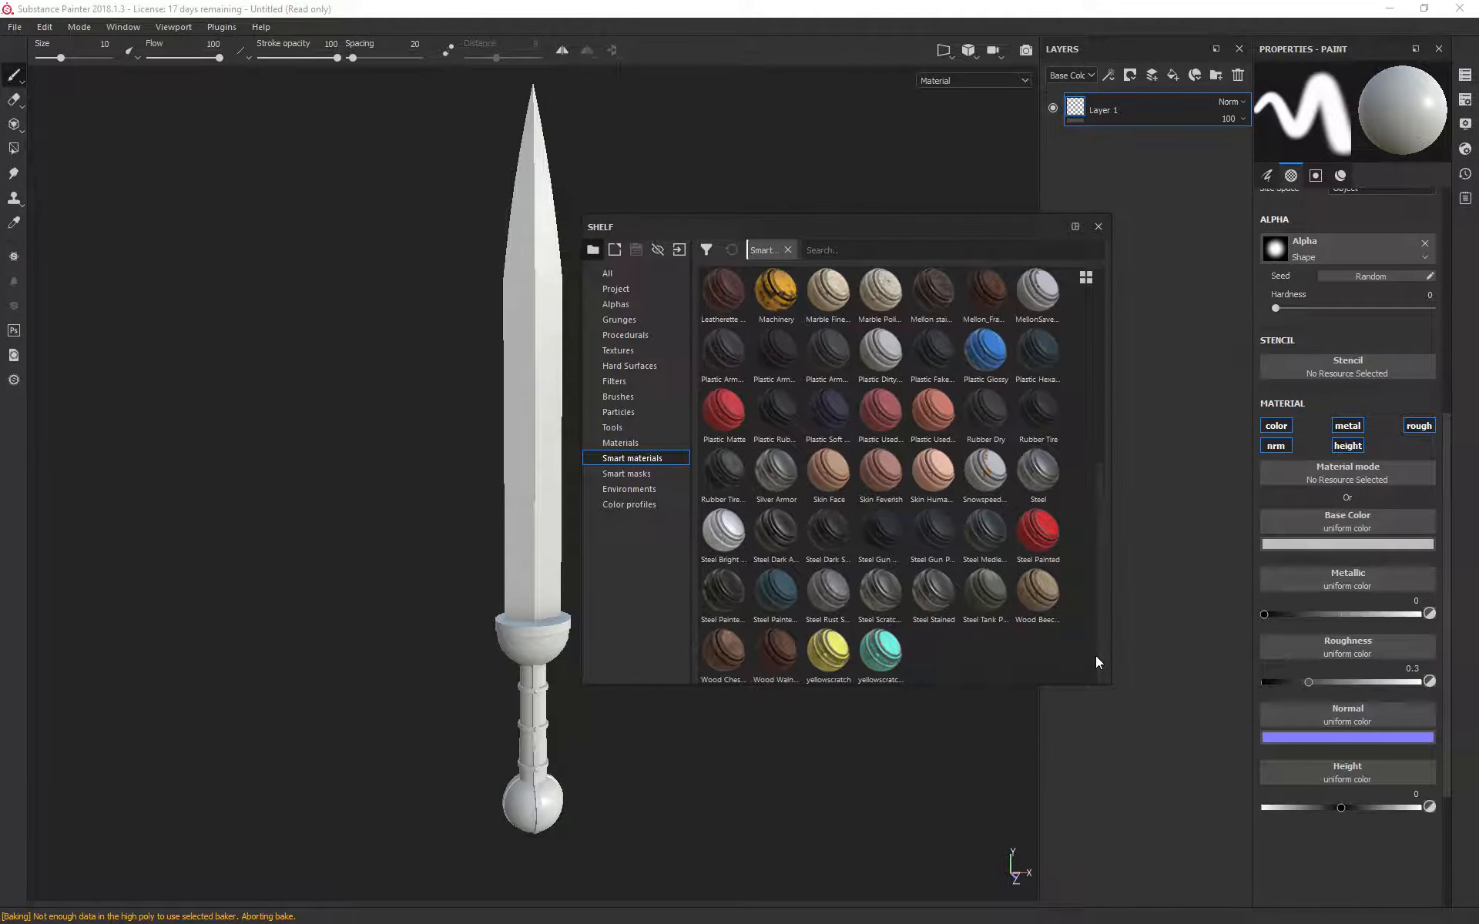
pyautogui.moveTo(795, 650); pyautogui.dragTo(547, 484)
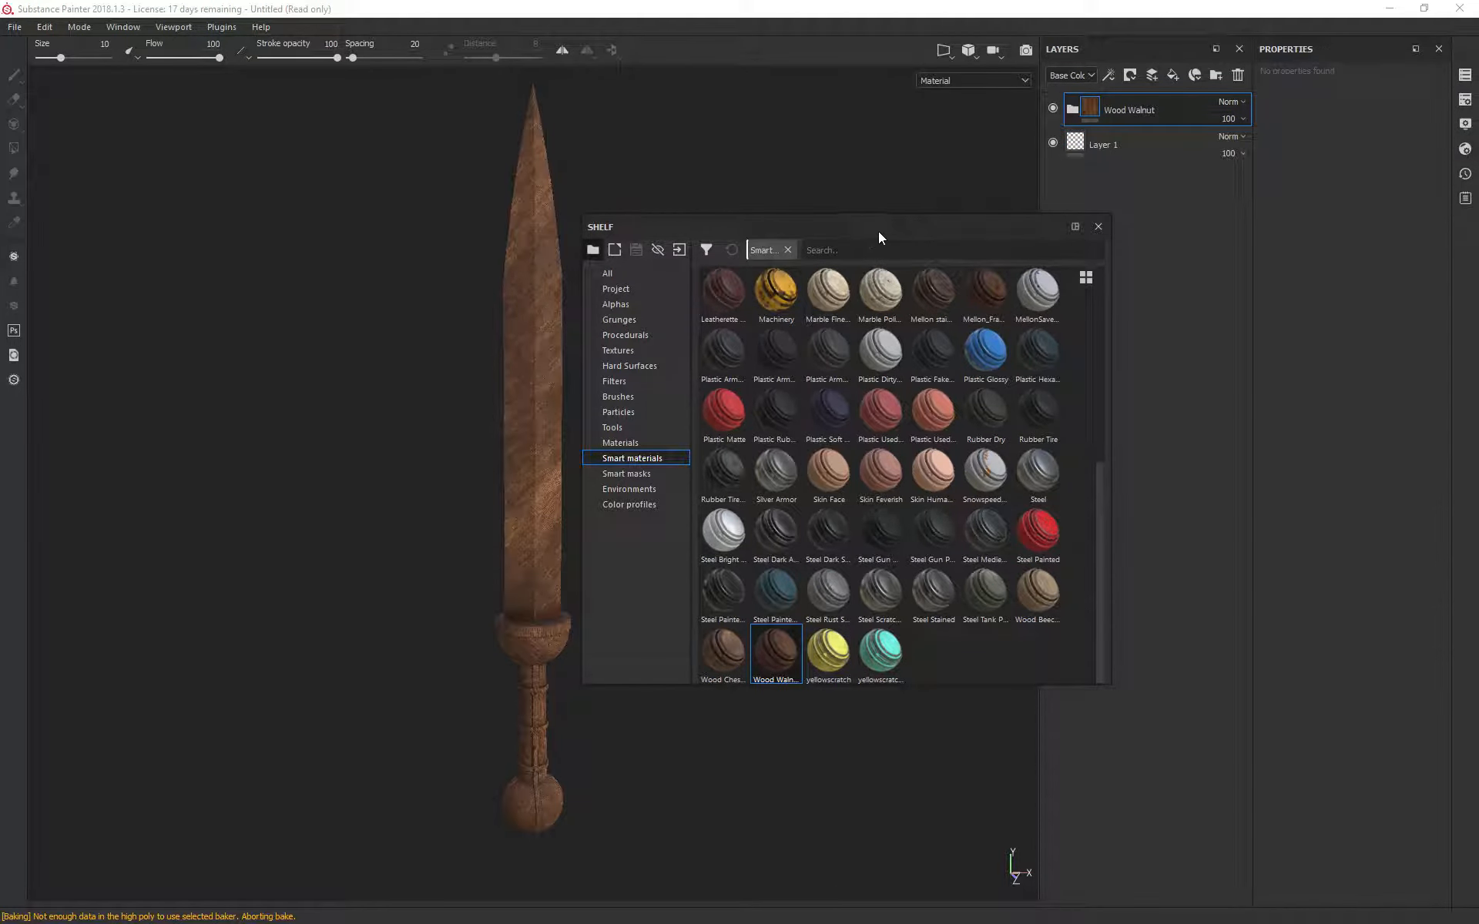
# Step: Move the shelf clear of the sword and inspect the walnut-covered model
pyautogui.moveTo(878, 231); pyautogui.dragTo(181, 115)
pyautogui.keyDown('alt'); pyautogui.moveTo(779, 470); pyautogui.dragTo(650, 493); pyautogui.keyUp('alt')
pyautogui.keyDown('alt'); pyautogui.moveTo(557, 464); pyautogui.dragTo(849, 465, button='middle'); pyautogui.keyUp('alt')
pyautogui.keyDown('alt'); pyautogui.moveTo(849, 466); pyautogui.dragTo(818, 371); pyautogui.keyUp('alt')
pyautogui.moveTo(245, 115); pyautogui.dragTo(475, 132)
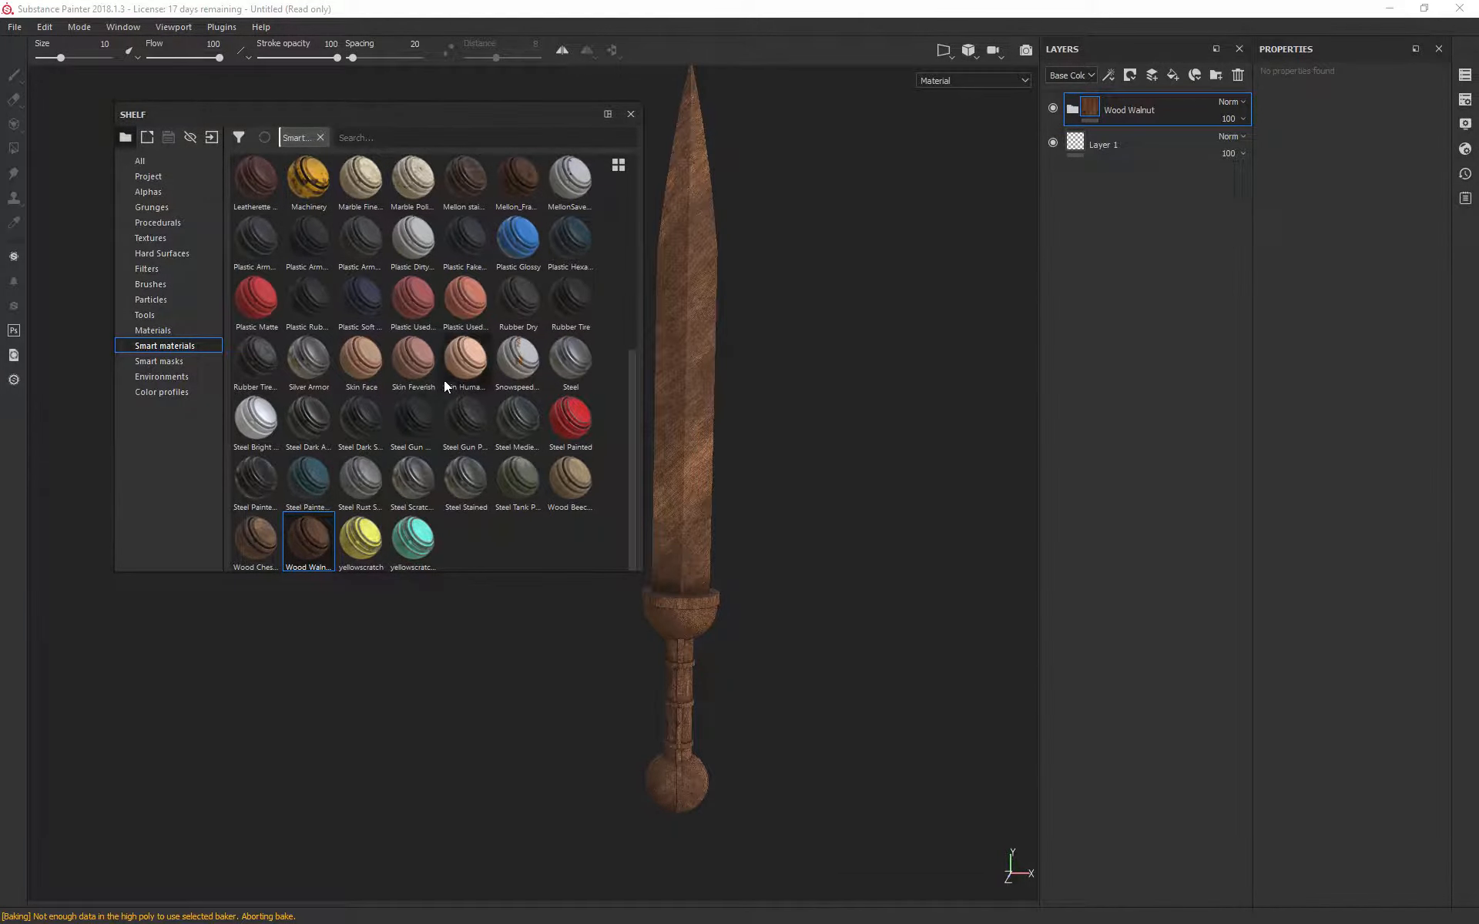
# Step: Apply the Copper Worn smart material to the sword on top of Wood Walnut
pyautogui.scroll(5, 442, 381)
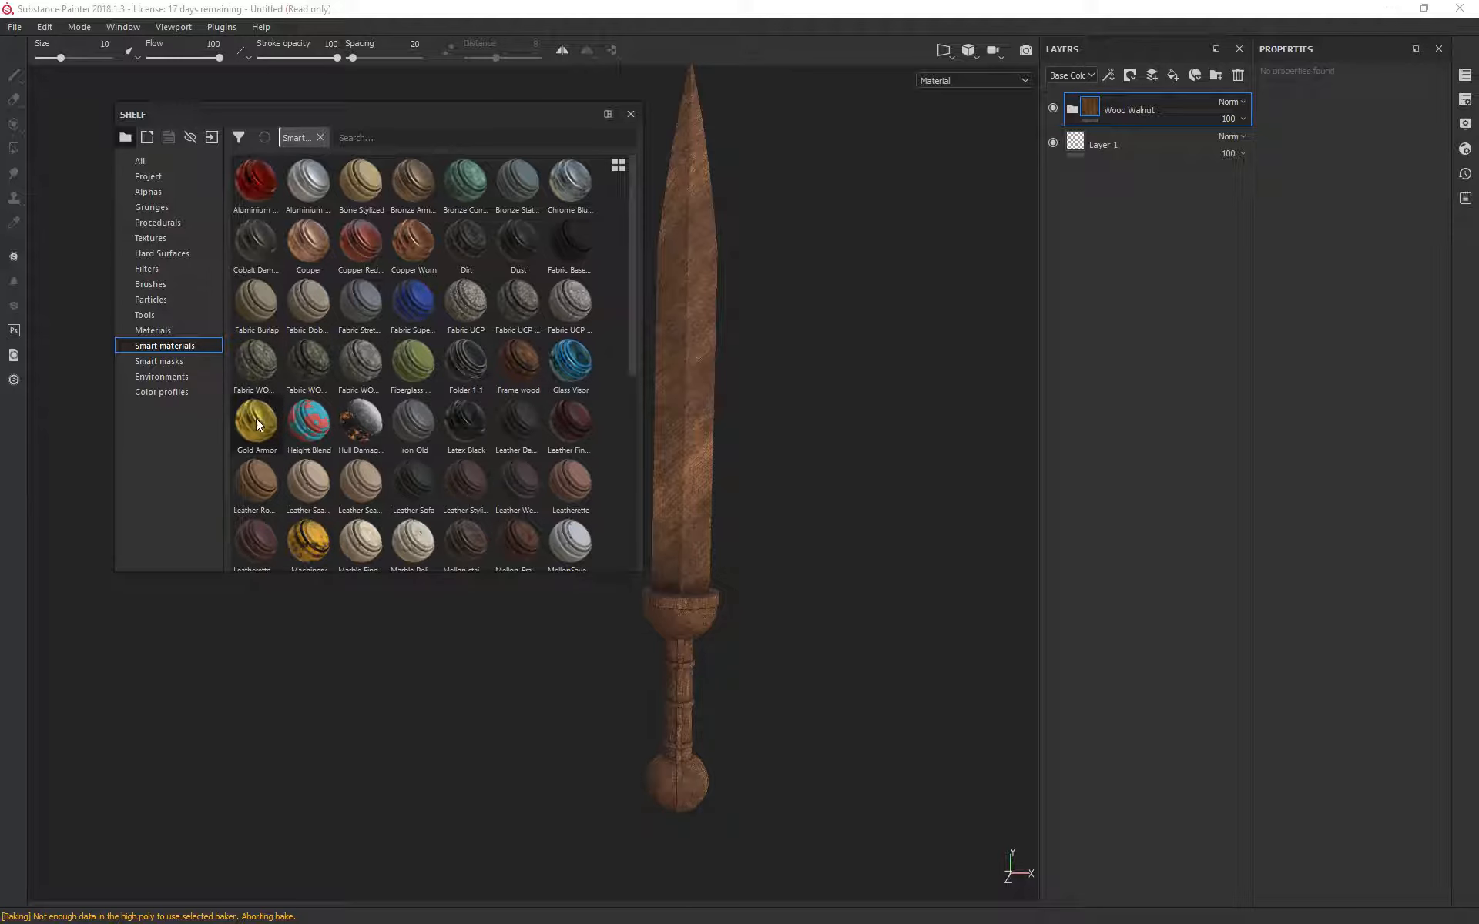
pyautogui.moveTo(256, 423)
pyautogui.mouseDown()
pyautogui.moveTo(821, 358)
pyautogui.moveTo(809, 347)
pyautogui.moveTo(256, 429)
pyautogui.mouseUp()
pyautogui.moveTo(423, 243); pyautogui.dragTo(696, 312)
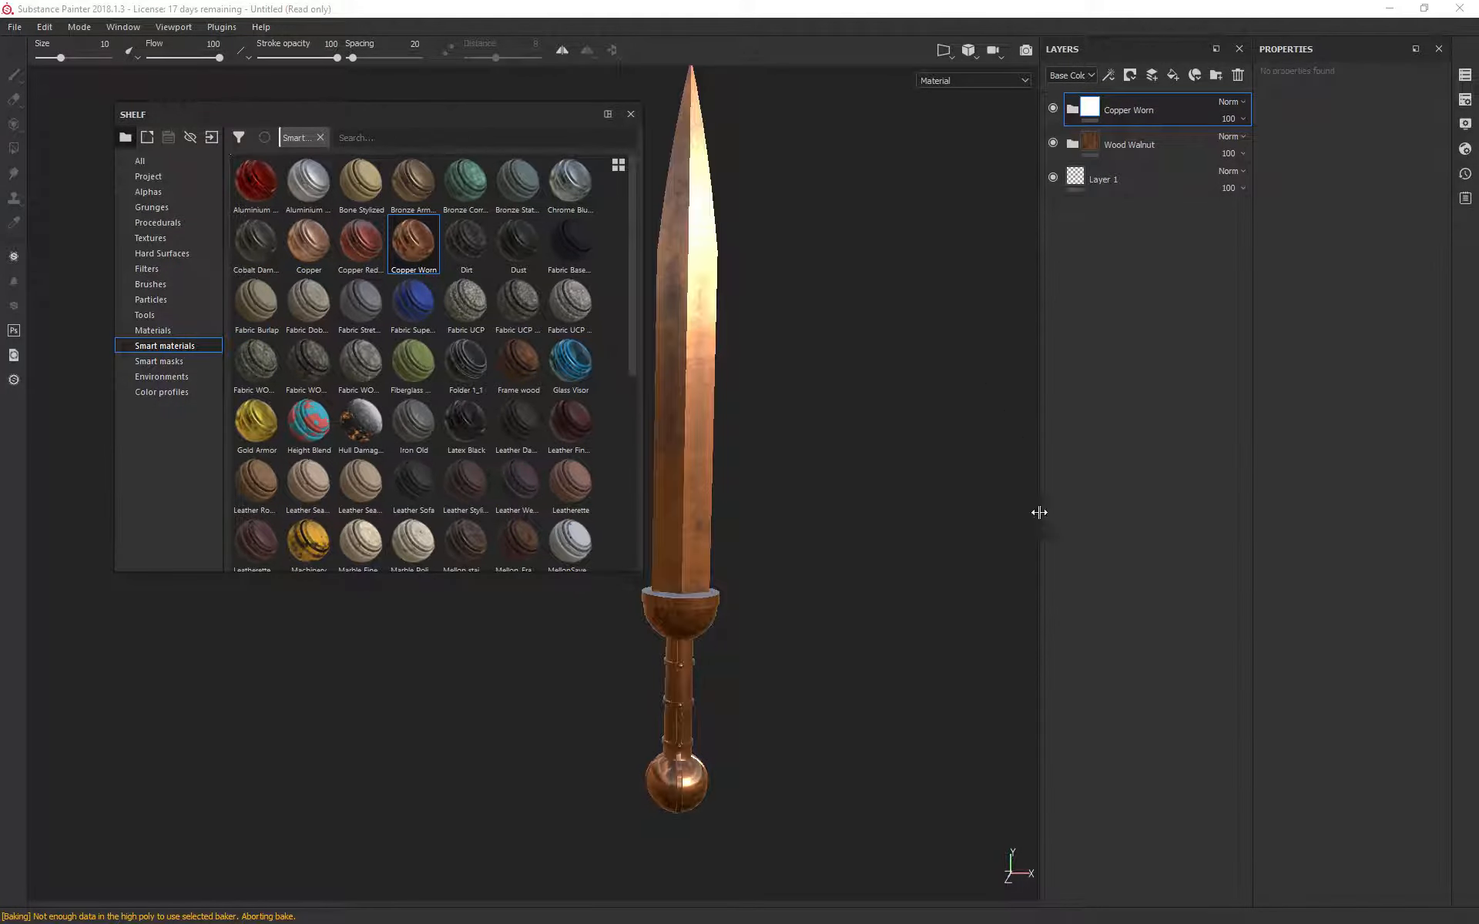
pyautogui.keyDown('alt'); pyautogui.moveTo(924, 441); pyautogui.dragTo(727, 565); pyautogui.keyUp('alt')
pyautogui.press('f')
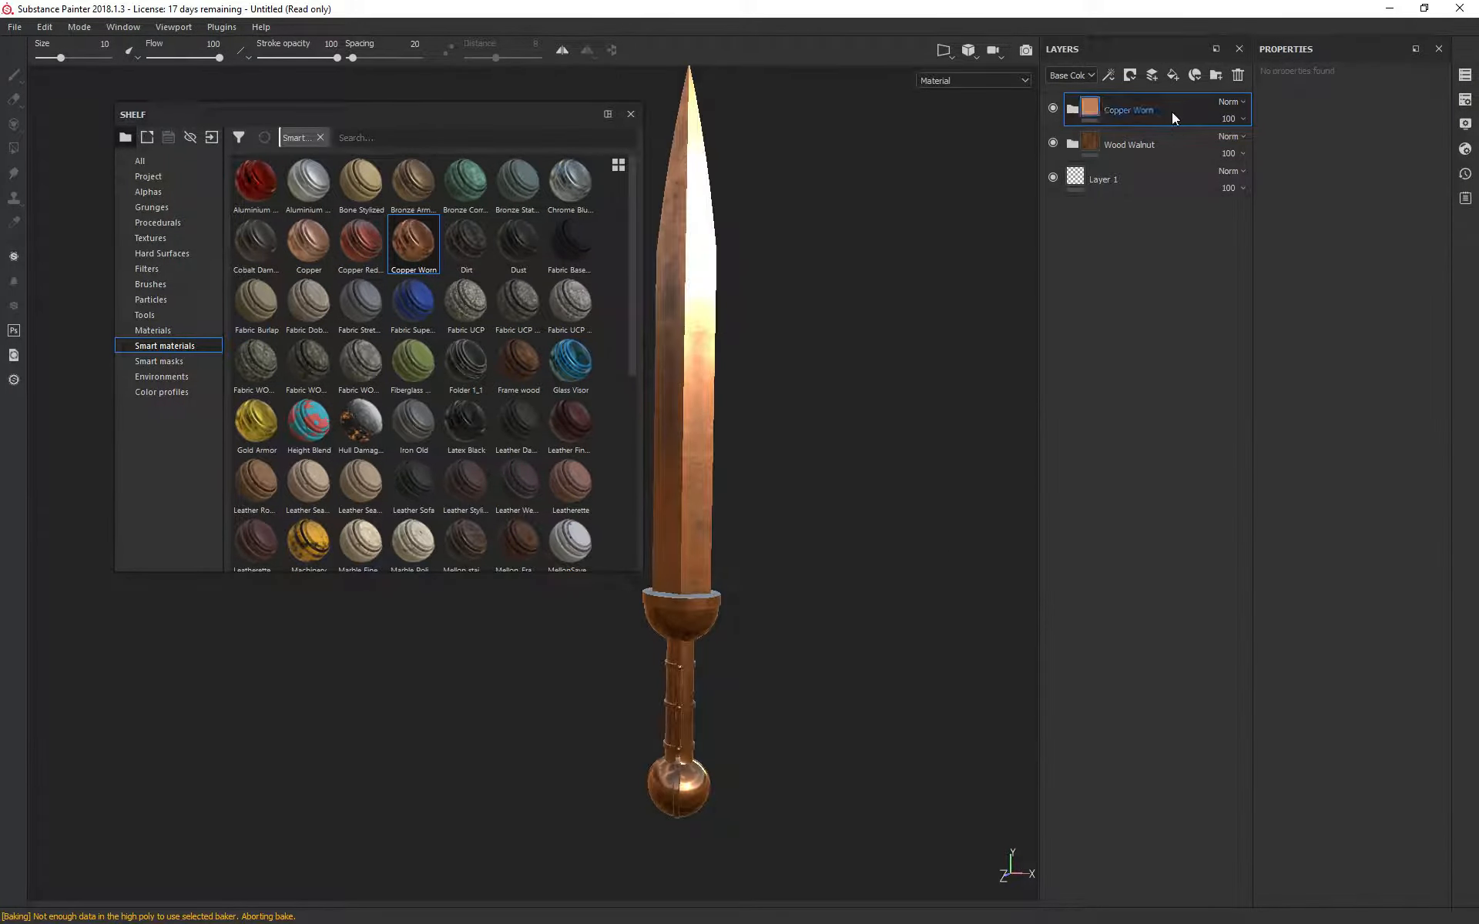
# Step: Set the Copper Worn folder's blending mode to Overlay and check the result on the blade
pyautogui.click(1234, 102)
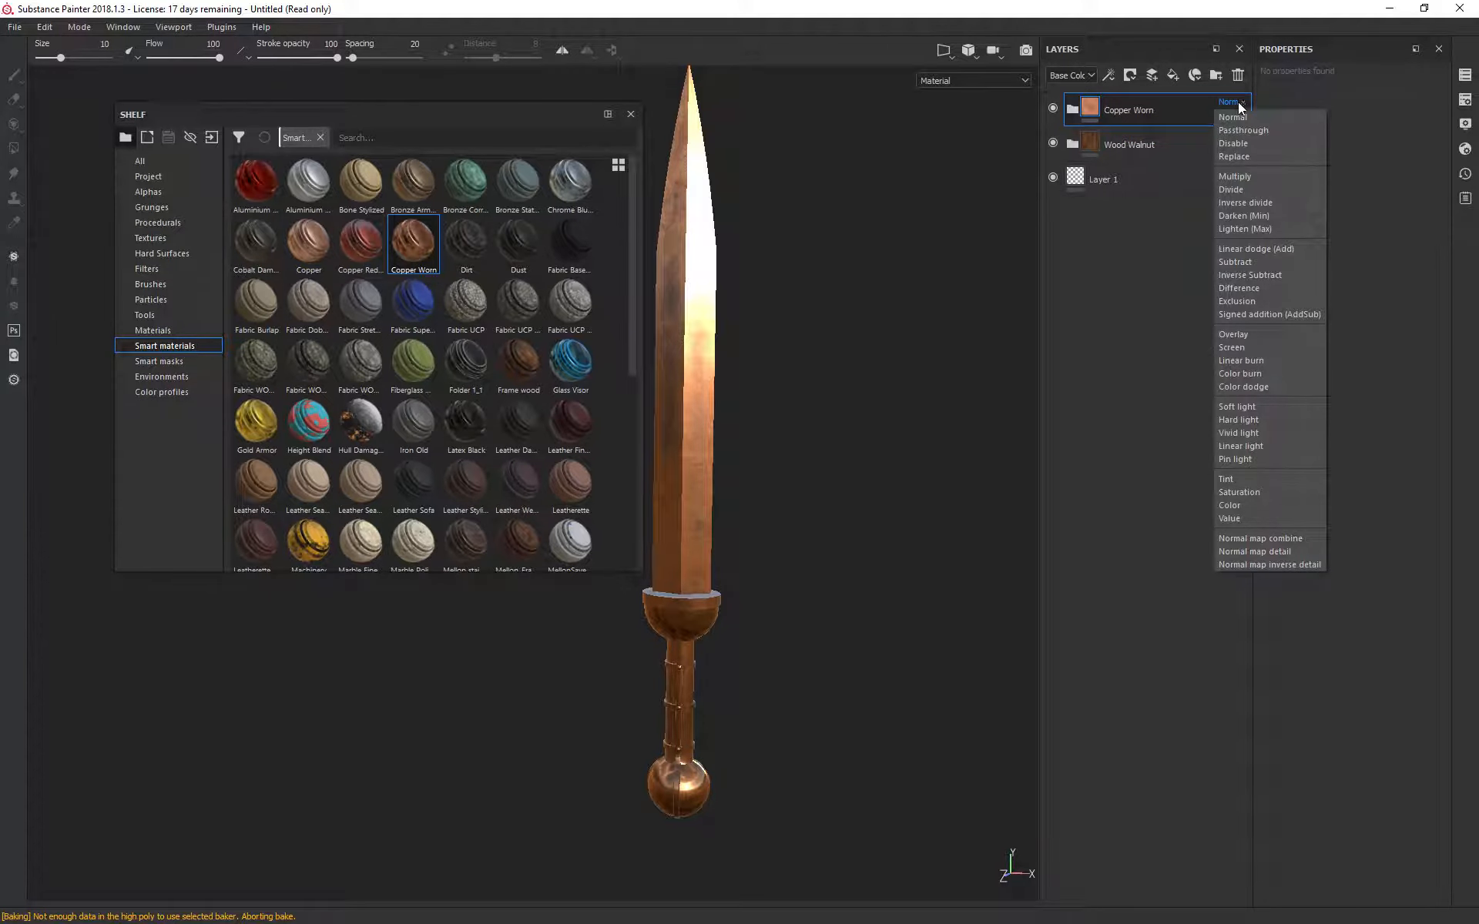
pyautogui.click(1249, 337)
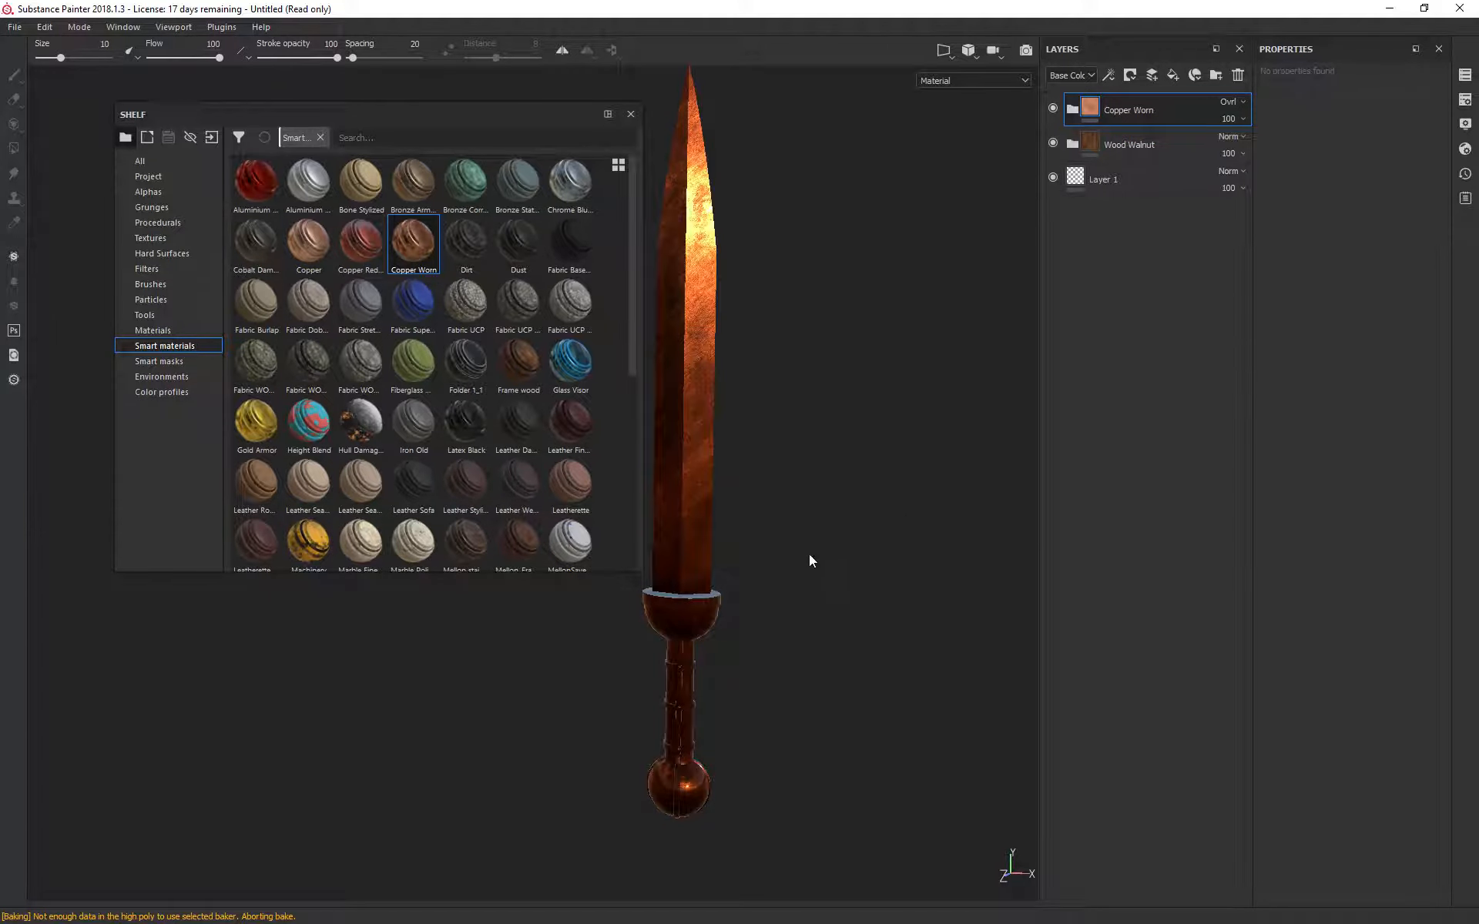
pyautogui.keyDown('alt'); pyautogui.moveTo(848, 518); pyautogui.dragTo(799, 465); pyautogui.keyUp('alt')
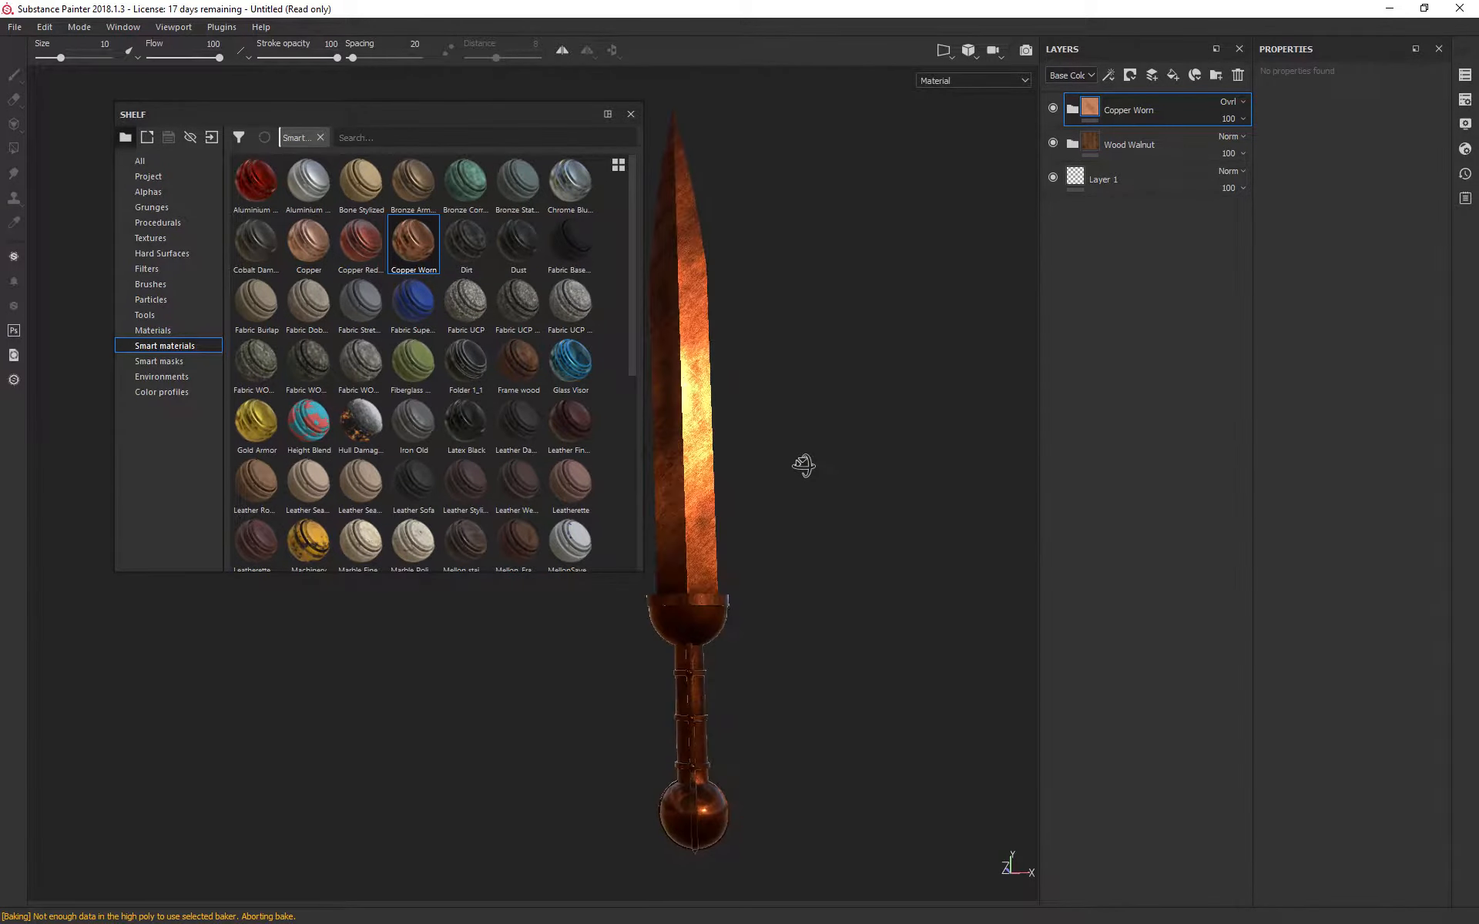
# Step: Lower the Copper Worn folder's opacity to 11 and check how it blends with the walnut
pyautogui.click(1243, 120)
pyautogui.moveTo(1265, 142); pyautogui.dragTo(1222, 146)
pyautogui.keyDown('alt'); pyautogui.moveTo(910, 318); pyautogui.dragTo(971, 316); pyautogui.keyUp('alt')
pyautogui.keyDown('alt'); pyautogui.moveTo(771, 463); pyautogui.dragTo(815, 406); pyautogui.keyUp('alt')
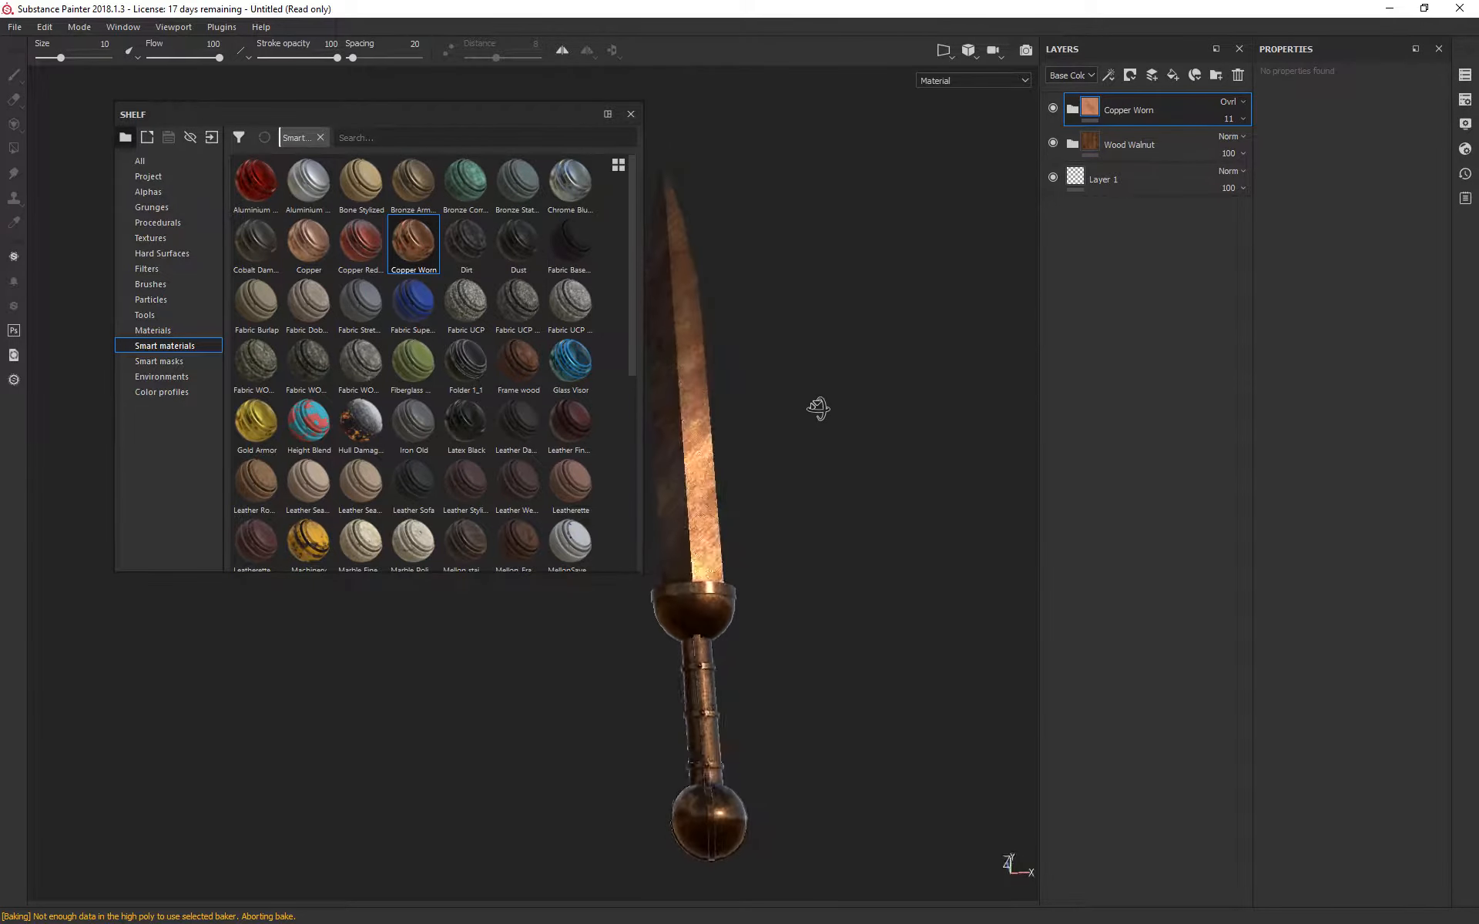
# Step: Hide the Dirt and Worn Surface layers inside the Copper Worn folder and select its Base Metal layer
pyautogui.click(1073, 109)
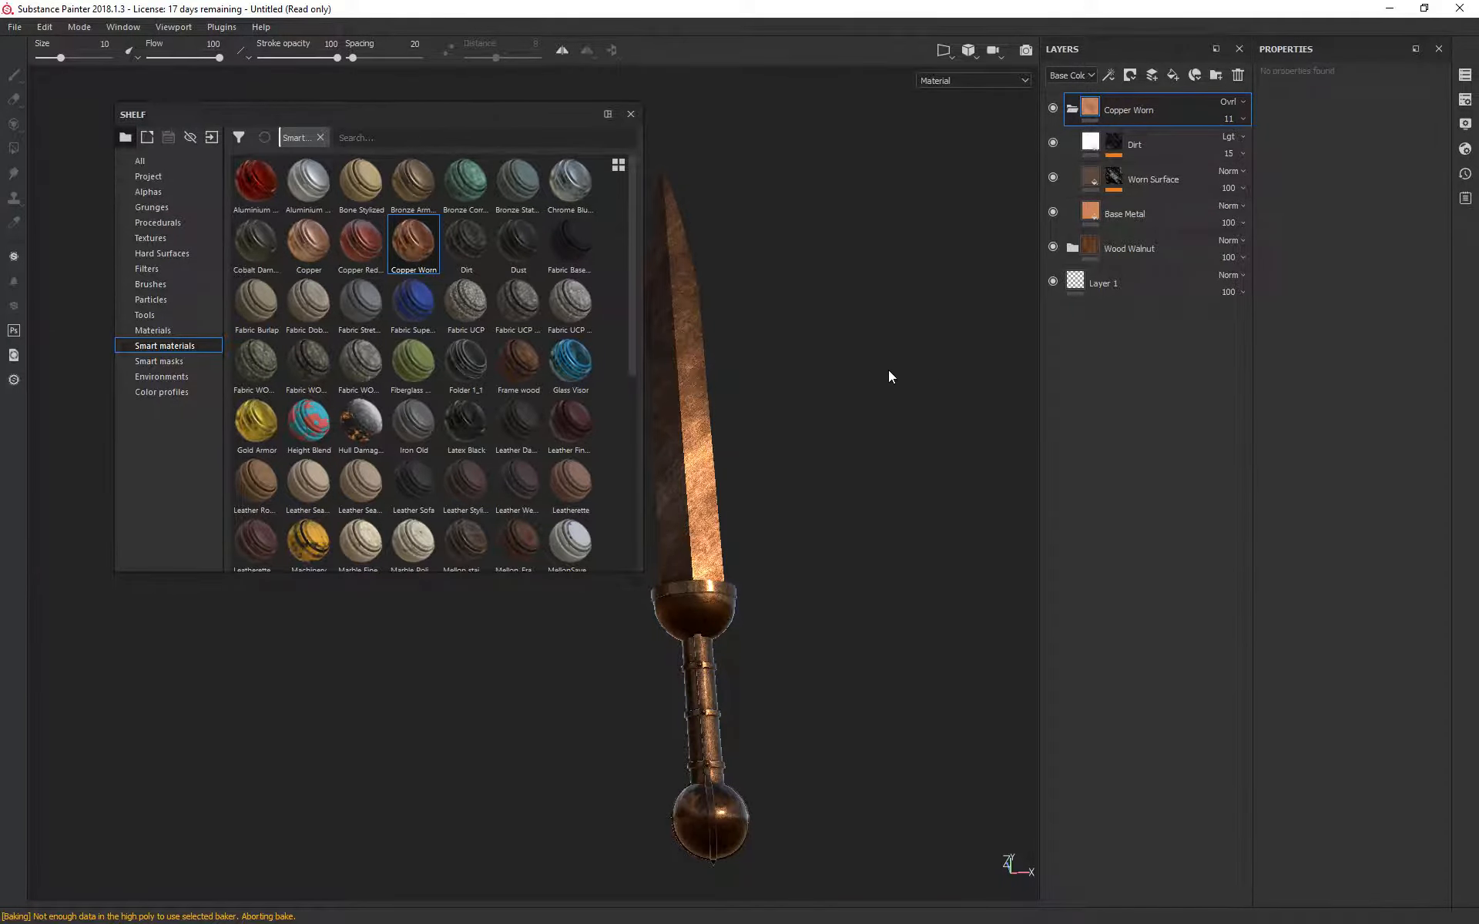
pyautogui.keyDown('alt'); pyautogui.moveTo(890, 376); pyautogui.dragTo(882, 458); pyautogui.keyUp('alt')
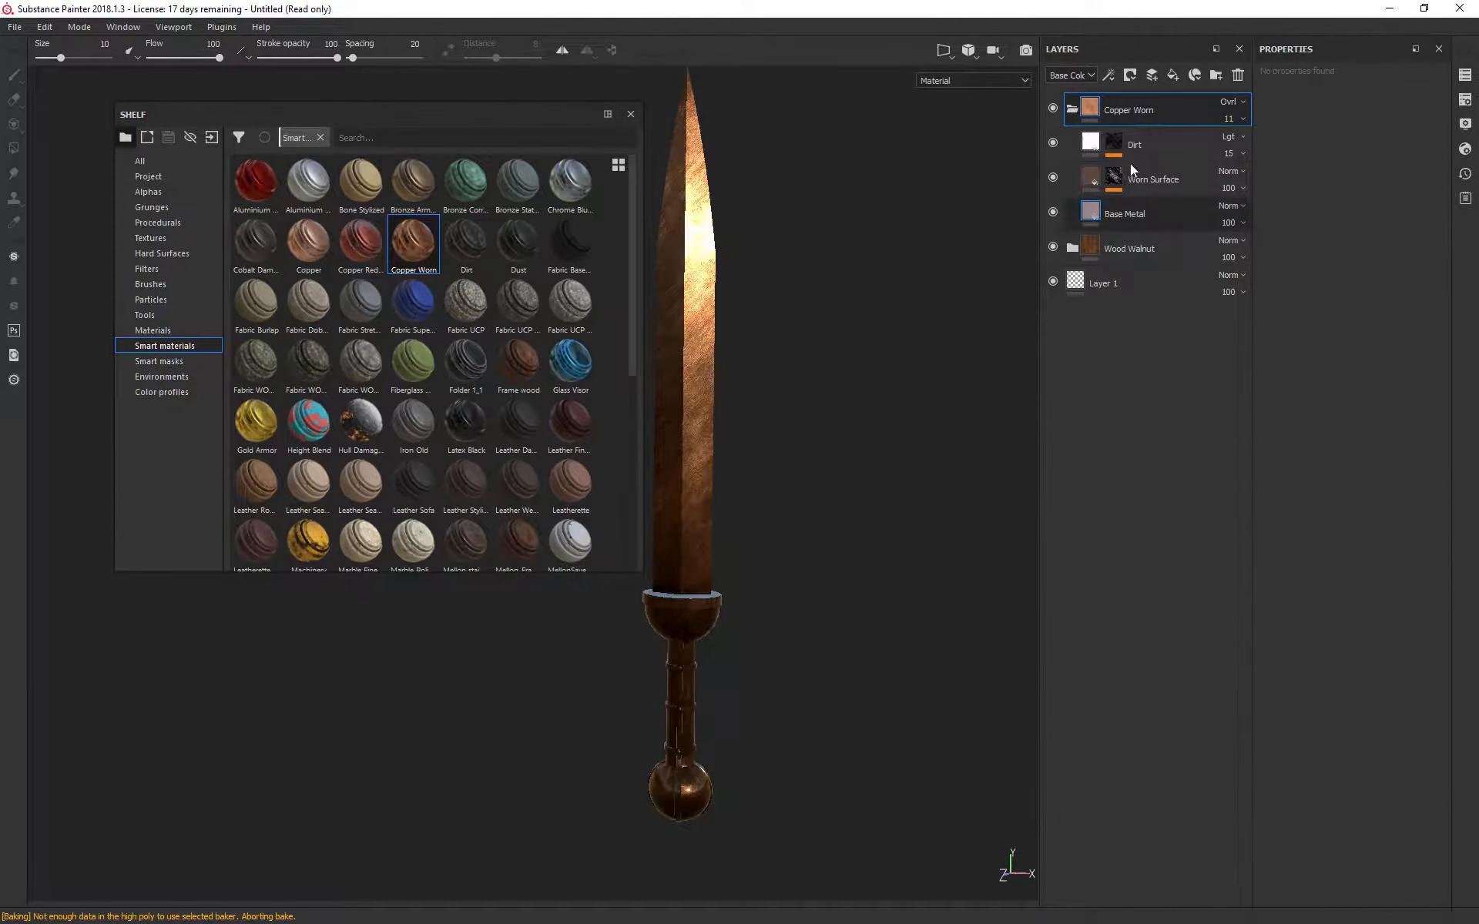
pyautogui.click(1053, 143)
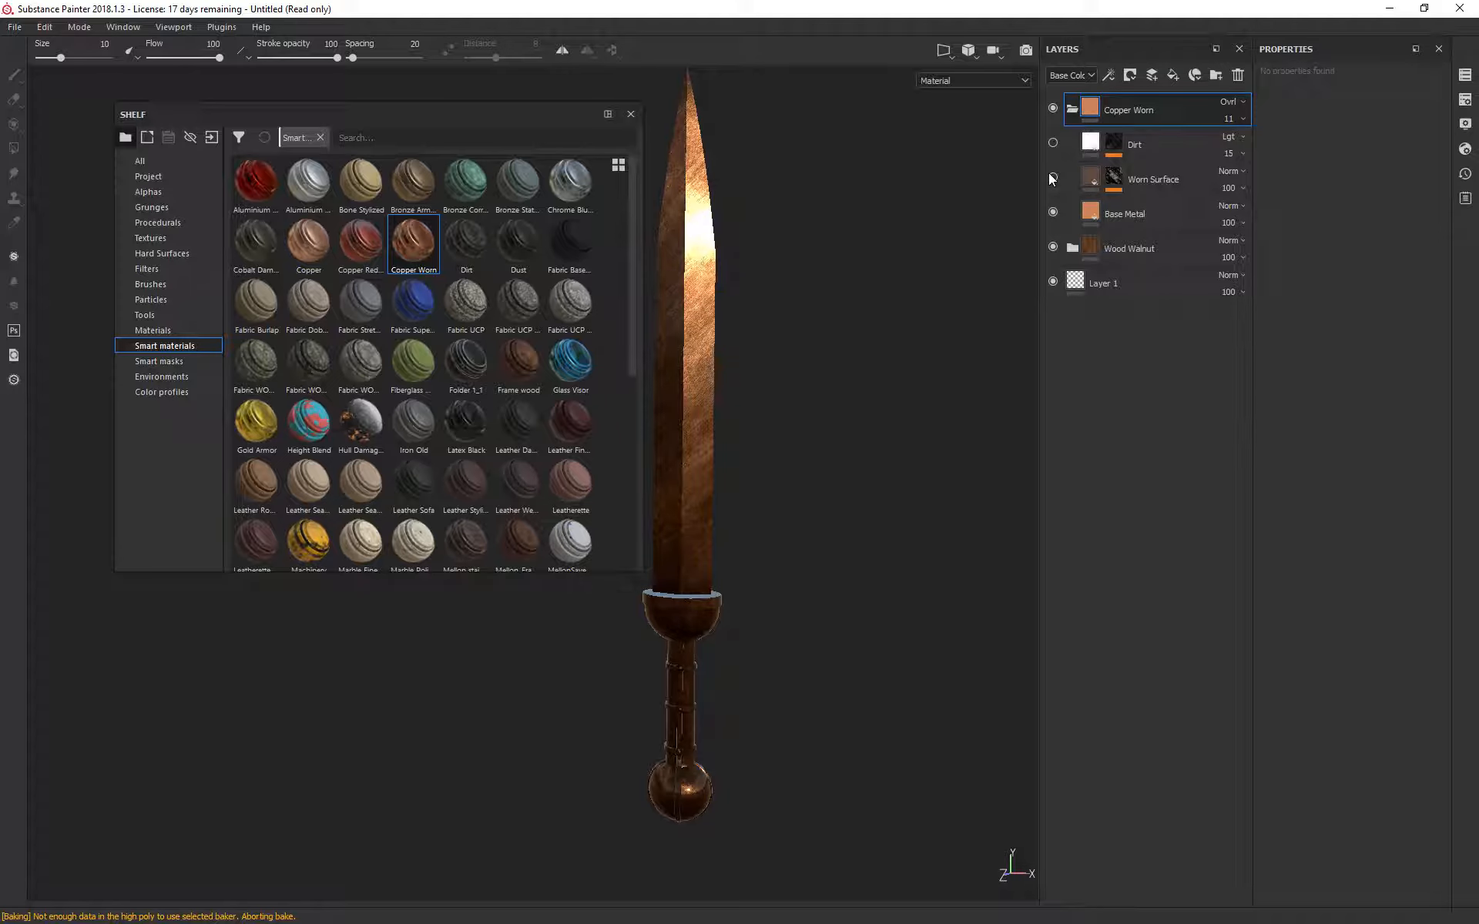
pyautogui.click(1053, 213)
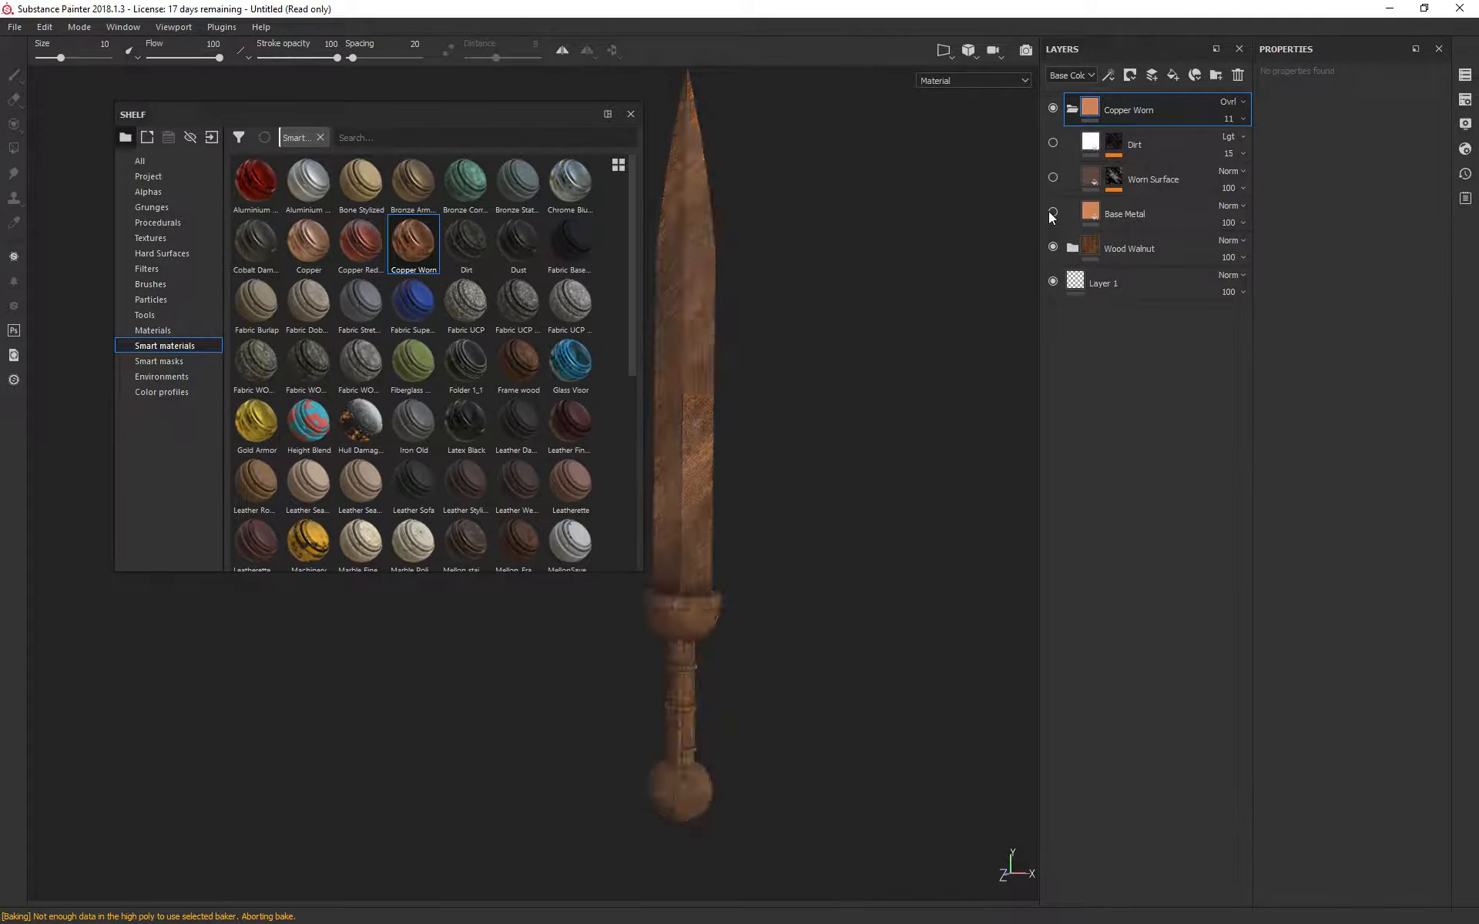
pyautogui.click(1049, 211)
pyautogui.click(1160, 214)
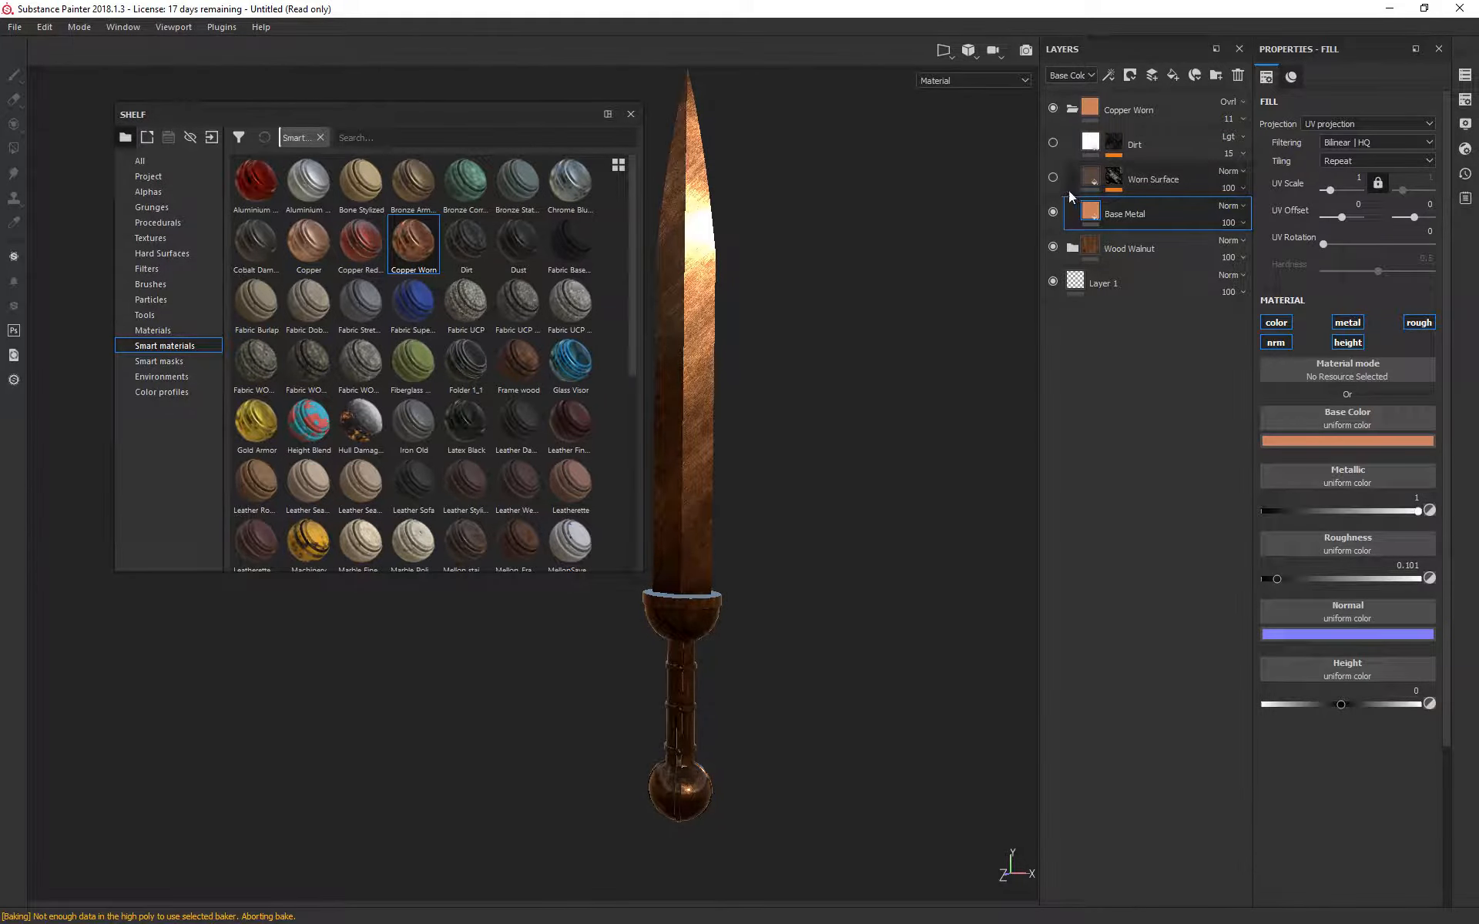
# Step: Show the Dirt and Worn Surface layers again, and set Base Metal's metallic to about 0.84 and roughness to about 0.22
pyautogui.click(1053, 178)
pyautogui.click(1053, 142)
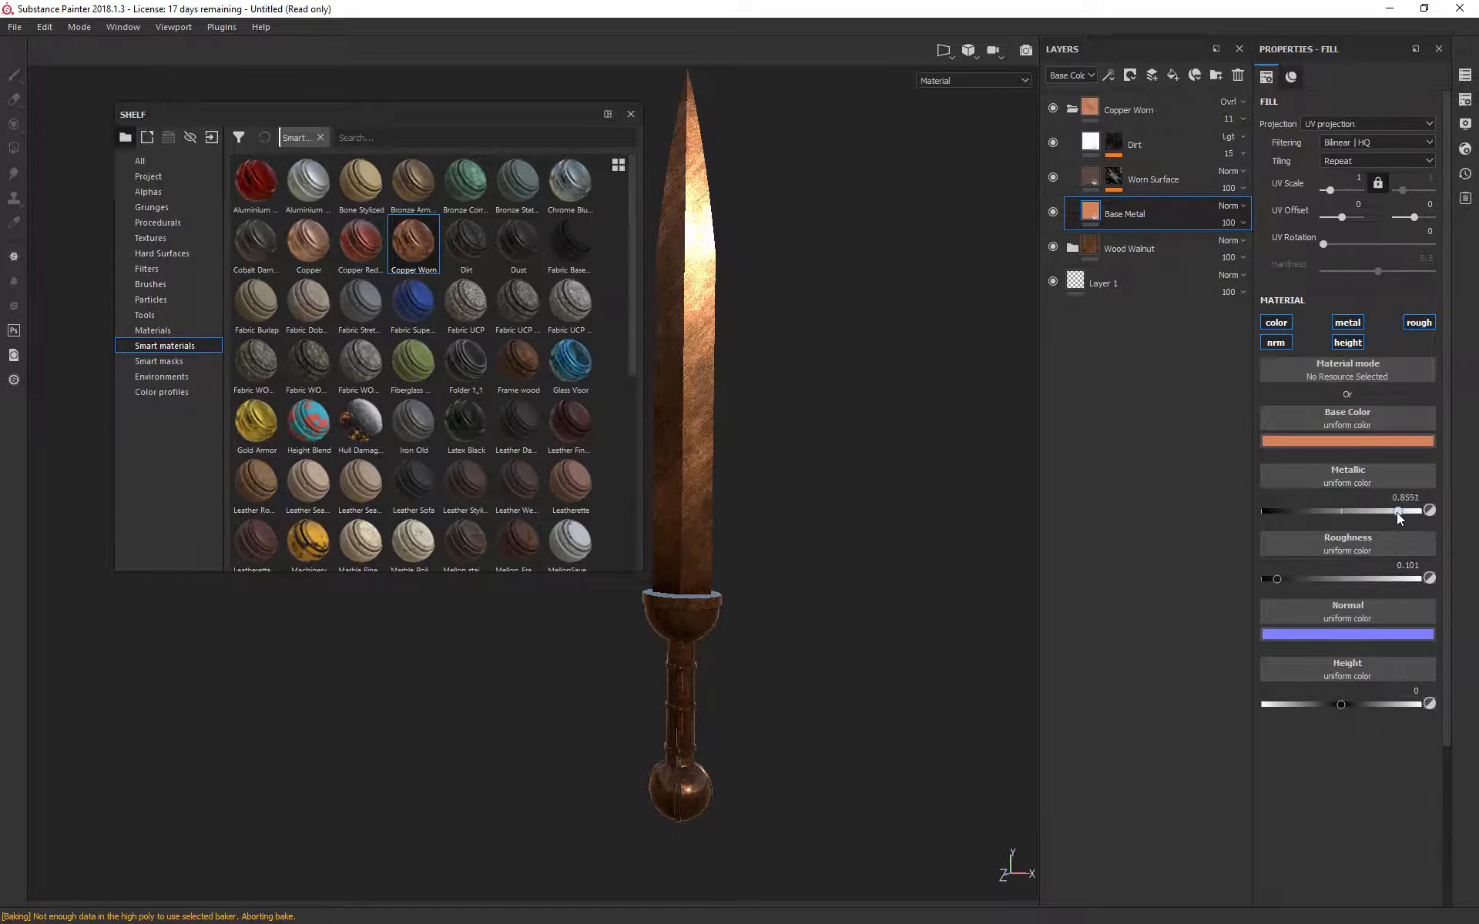
pyautogui.moveTo(1278, 577); pyautogui.dragTo(1296, 578)
pyautogui.keyDown('alt'); pyautogui.moveTo(953, 526); pyautogui.dragTo(897, 524); pyautogui.keyUp('alt')
pyautogui.keyDown('alt'); pyautogui.moveTo(799, 562); pyautogui.dragTo(799, 518); pyautogui.keyUp('alt')
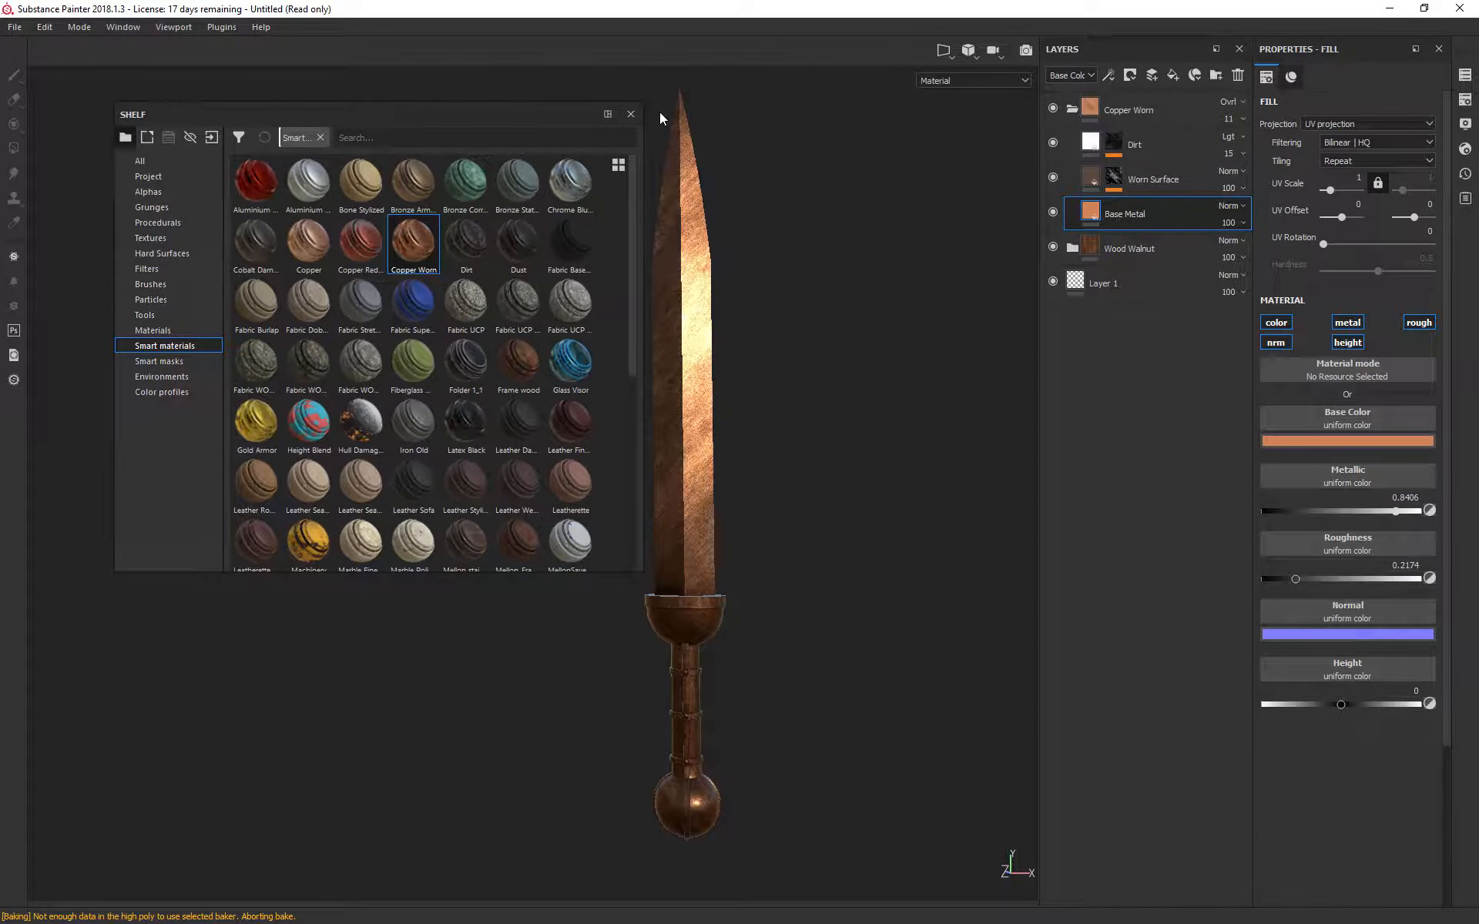
# Step: Close the shelf and examine the blended walnut and copper surface along the blade and guard
pyautogui.moveTo(511, 113); pyautogui.dragTo(279, 140)
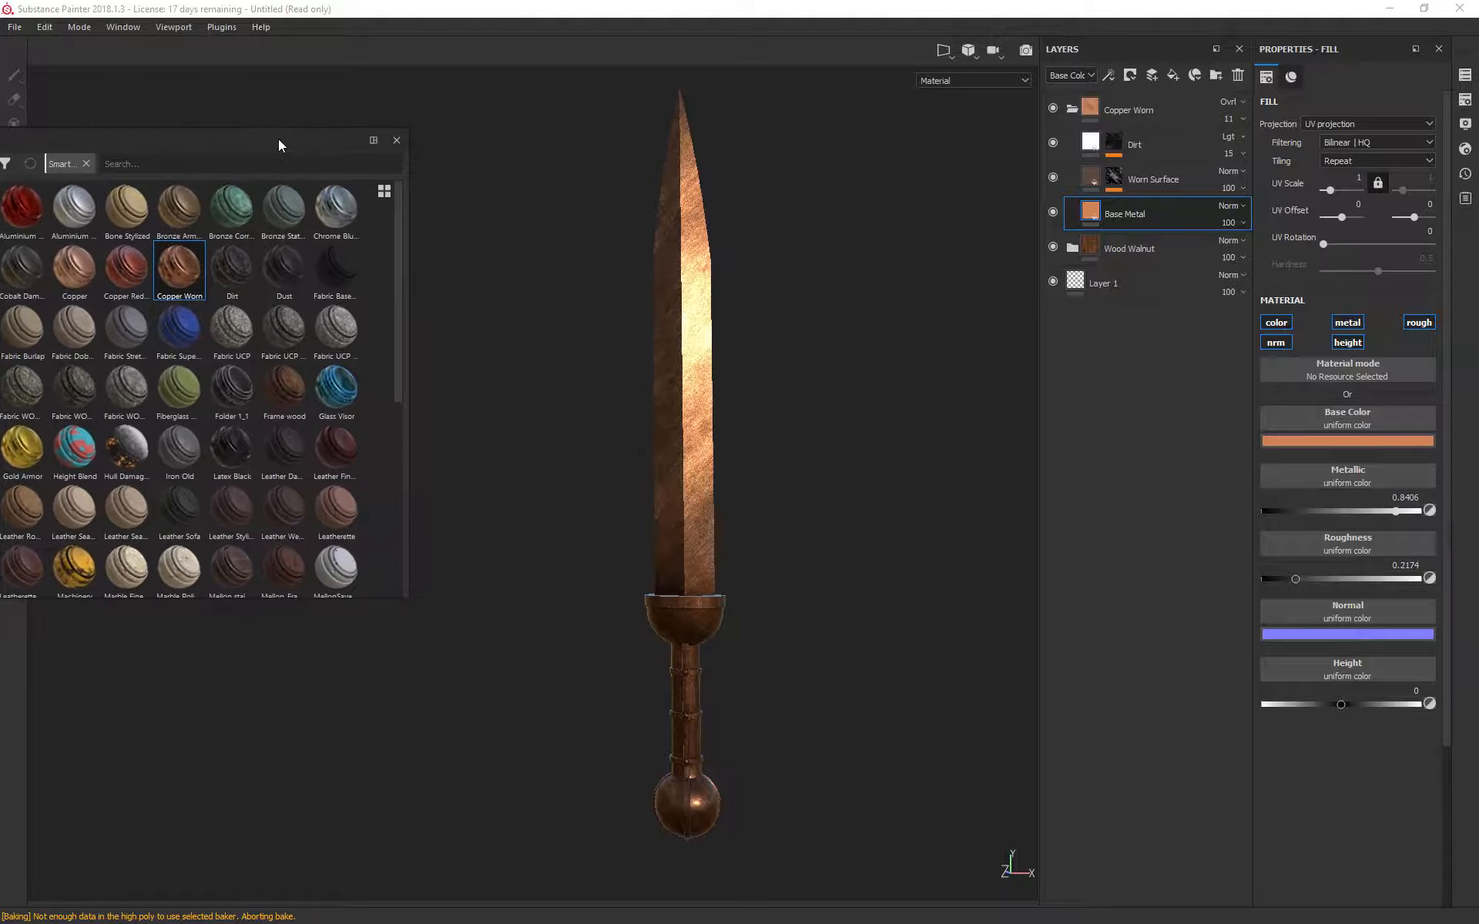
pyautogui.click(403, 141)
pyautogui.moveTo(756, 354)
pyautogui.keyDown('alt'); pyautogui.mouseDown()
pyautogui.moveTo(822, 363)
pyautogui.moveTo(792, 257)
pyautogui.moveTo(830, 404)
pyautogui.moveTo(785, 330)
pyautogui.mouseUp(); pyautogui.keyUp('alt')
pyautogui.keyDown('alt'); pyautogui.moveTo(785, 330); pyautogui.dragTo(846, 839, button='right'); pyautogui.keyUp('alt')
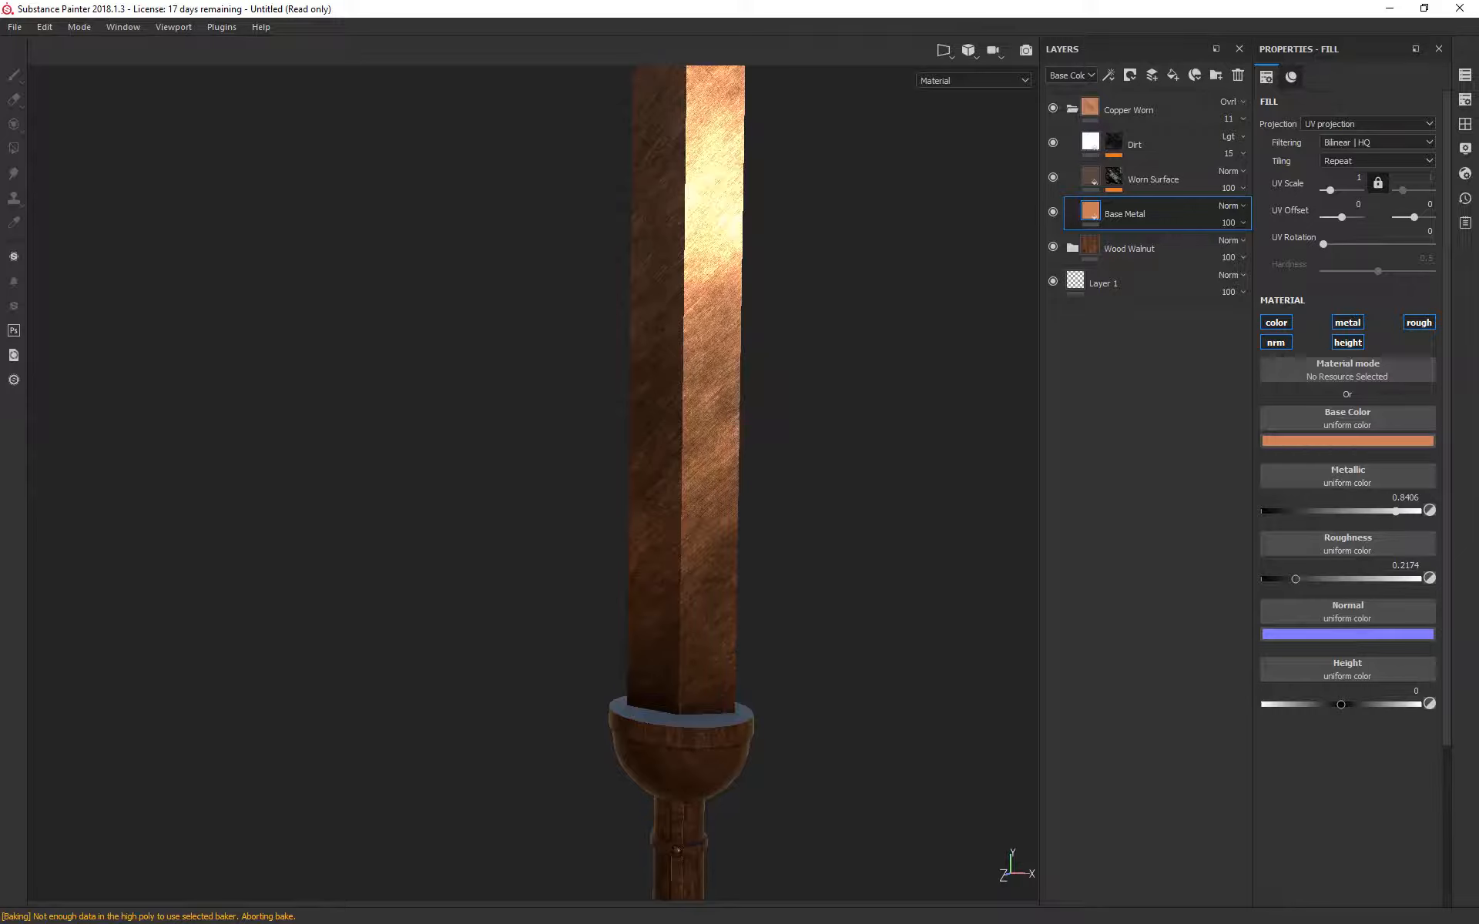
pyautogui.keyDown('alt'); pyautogui.moveTo(898, 251); pyautogui.dragTo(730, 885); pyautogui.keyUp('alt')
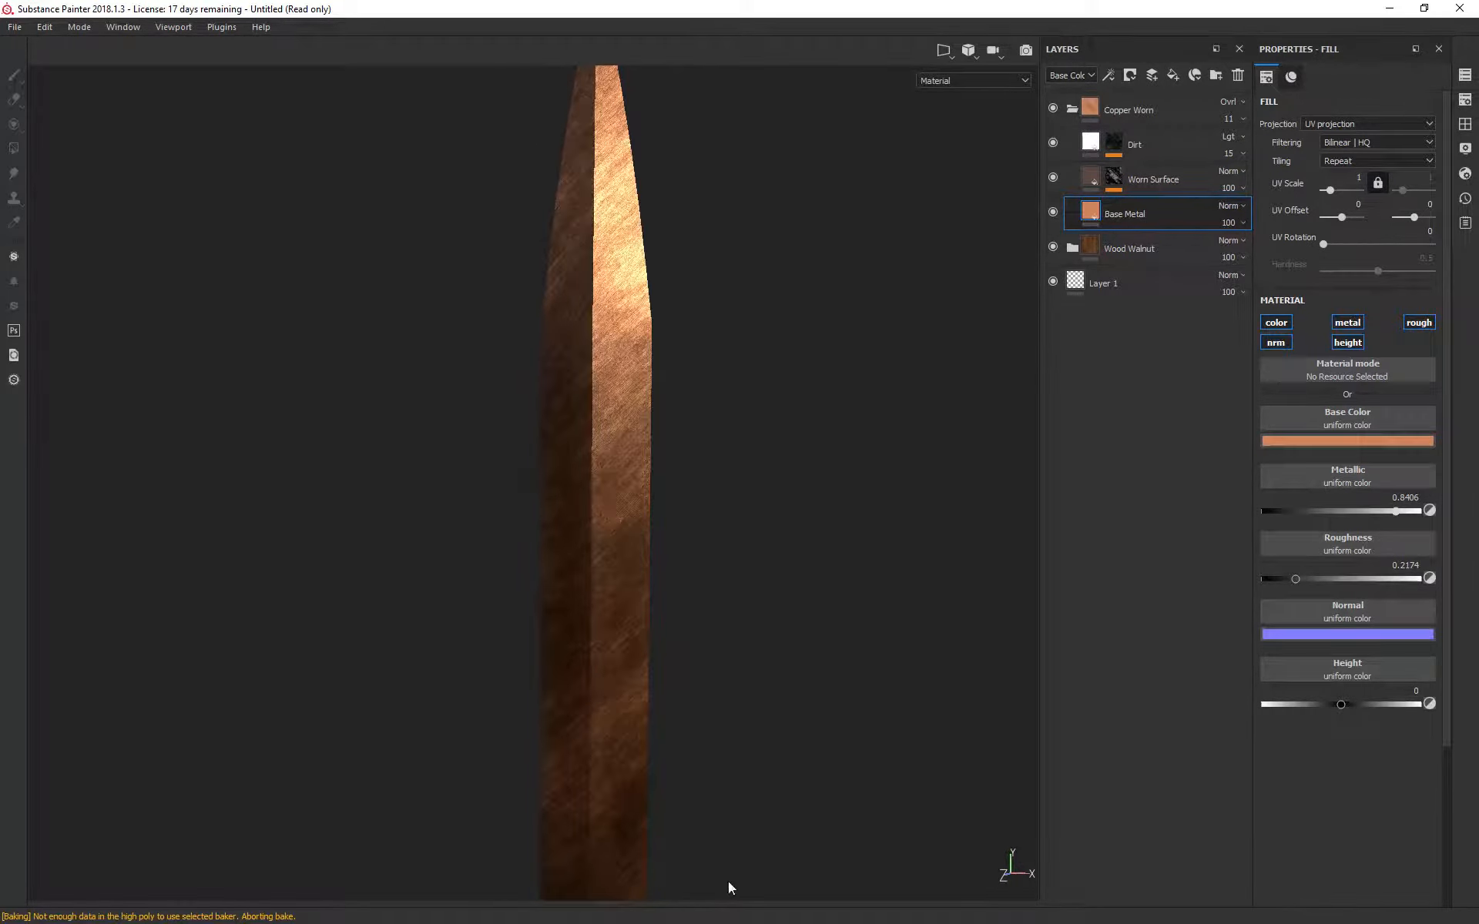
pyautogui.keyDown('alt'); pyautogui.moveTo(607, 764); pyautogui.dragTo(770, 450); pyautogui.keyUp('alt')
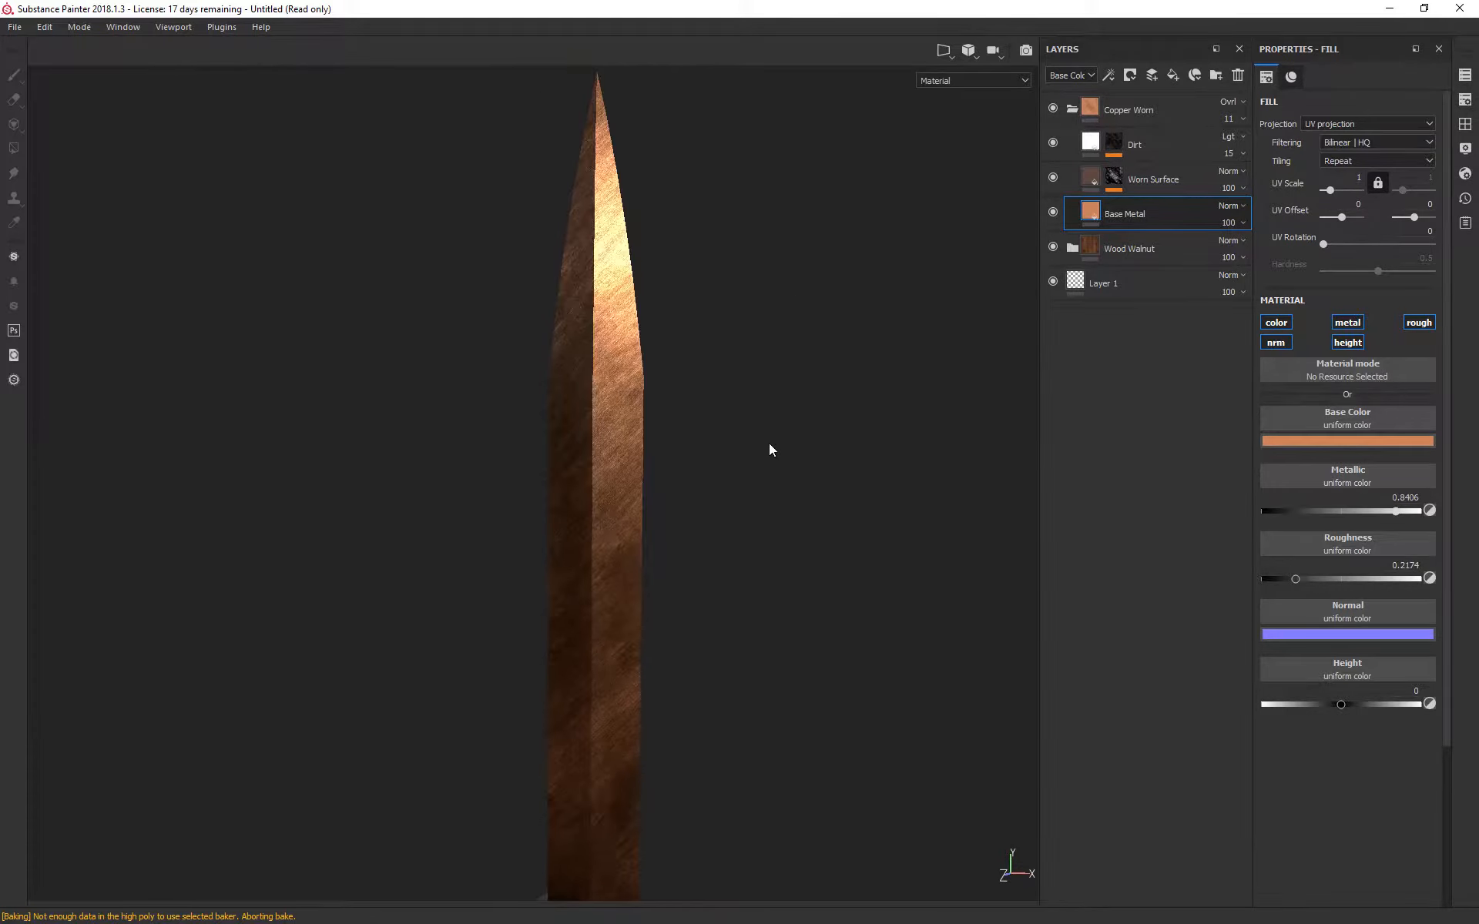
pyautogui.scroll(-3, 770, 449)
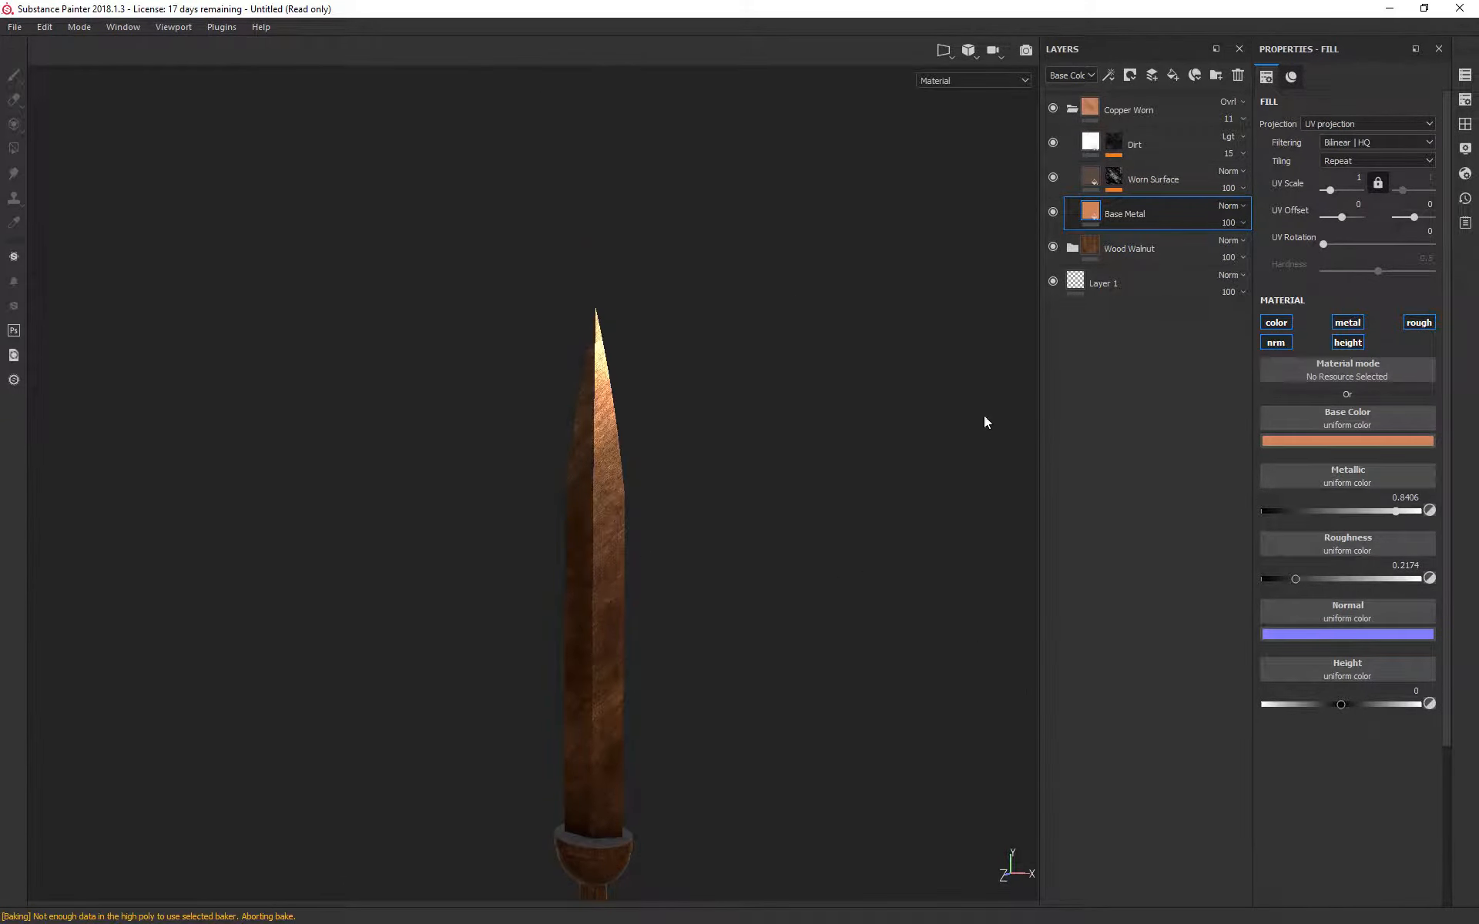
pyautogui.keyDown('alt'); pyautogui.moveTo(694, 648); pyautogui.dragTo(704, 439); pyautogui.keyUp('alt')
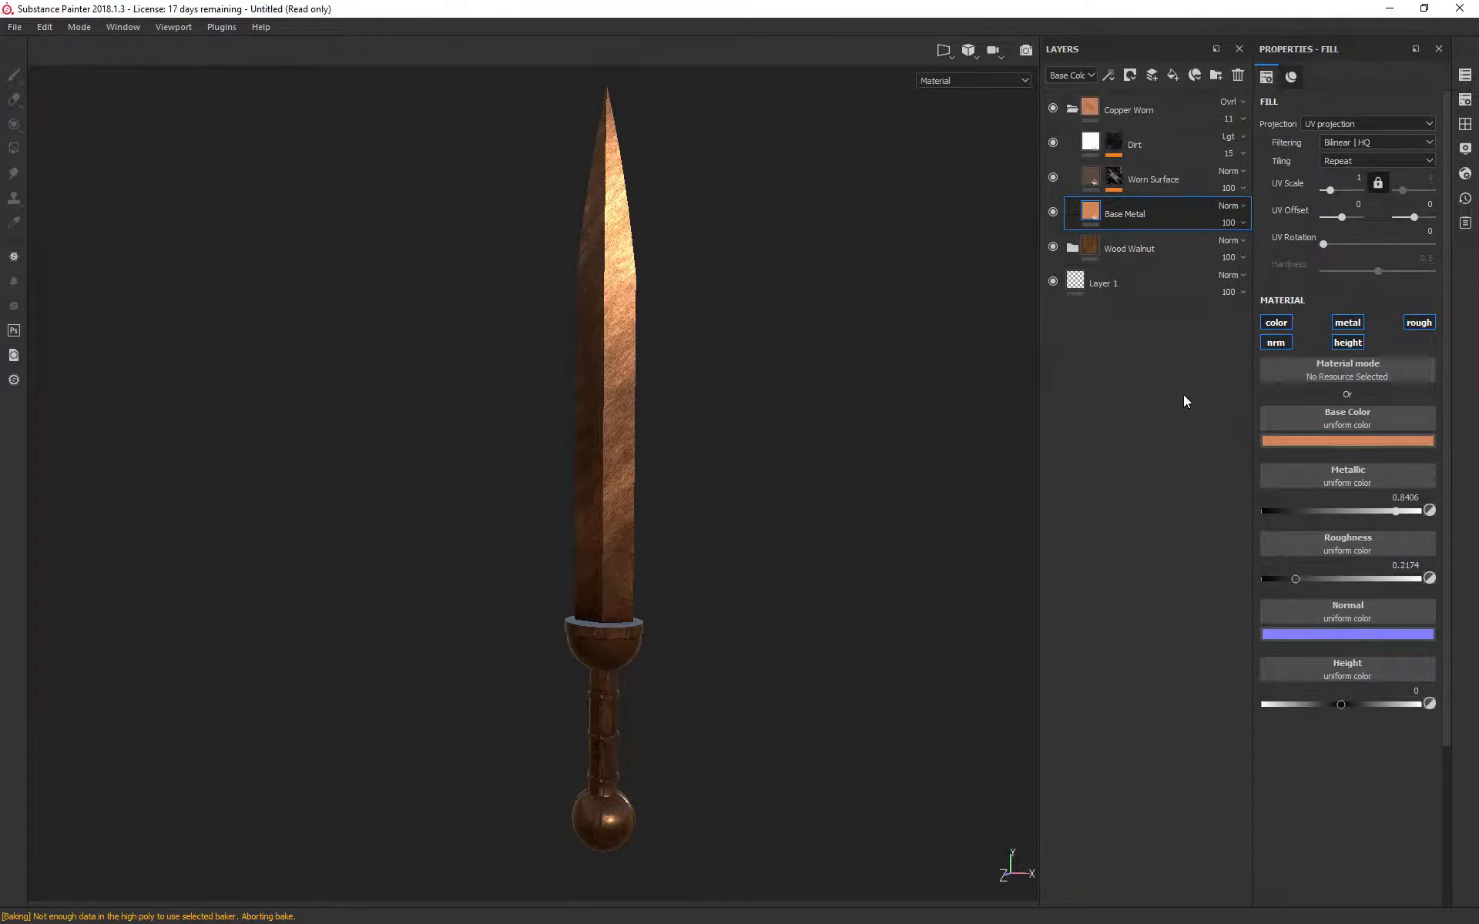
# Step: Hide the Wood Fibers 2, Sharpen and Grunge Pass layers in the Wood Walnut folder and select its Wood Fibers layer
pyautogui.click(1071, 109)
pyautogui.click(1073, 144)
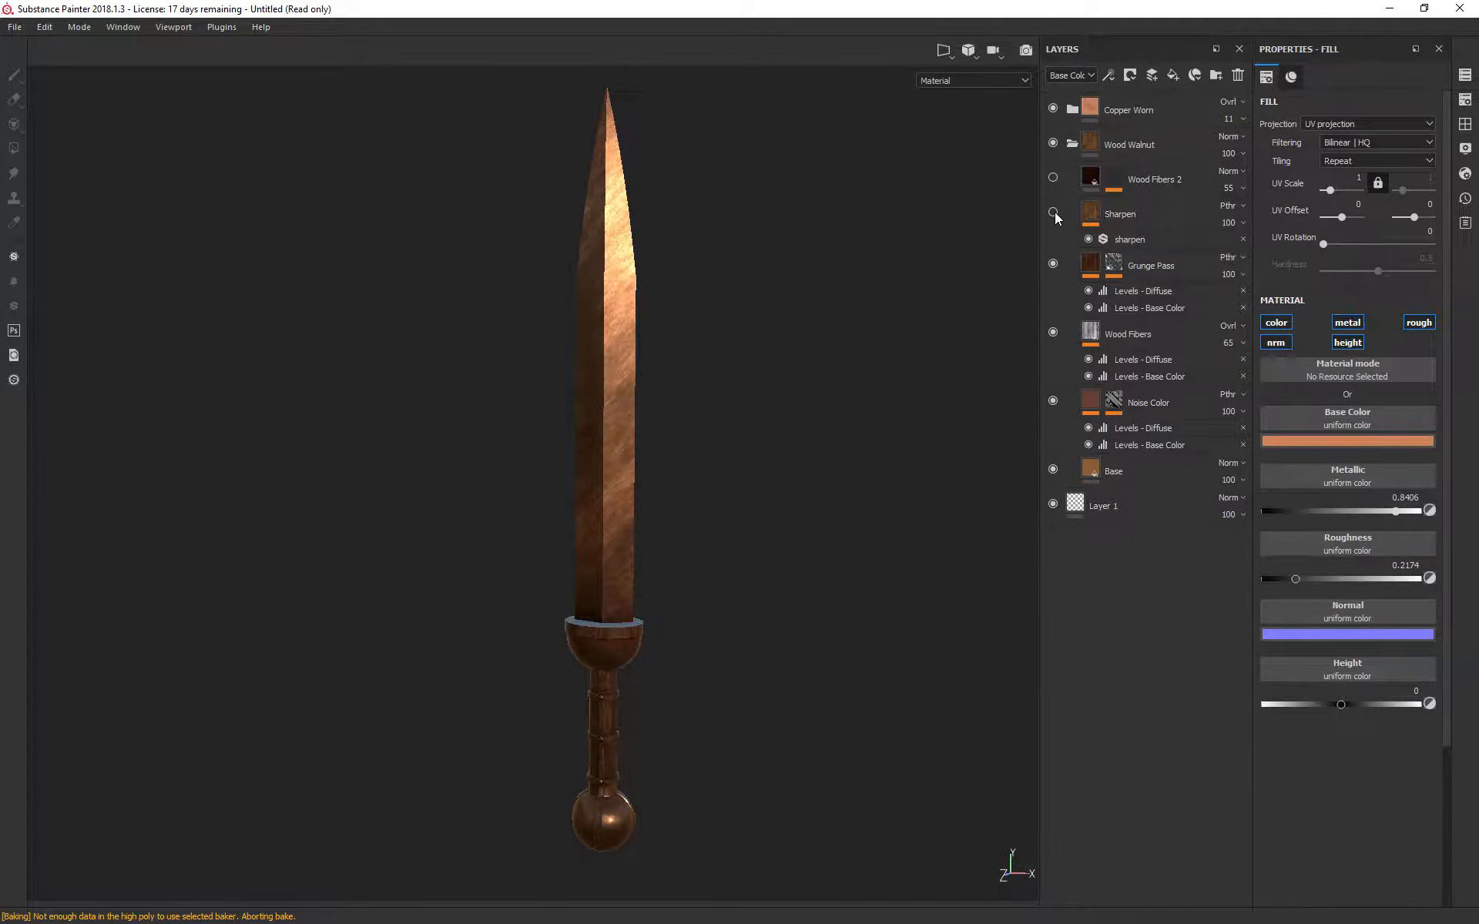
pyautogui.click(1052, 263)
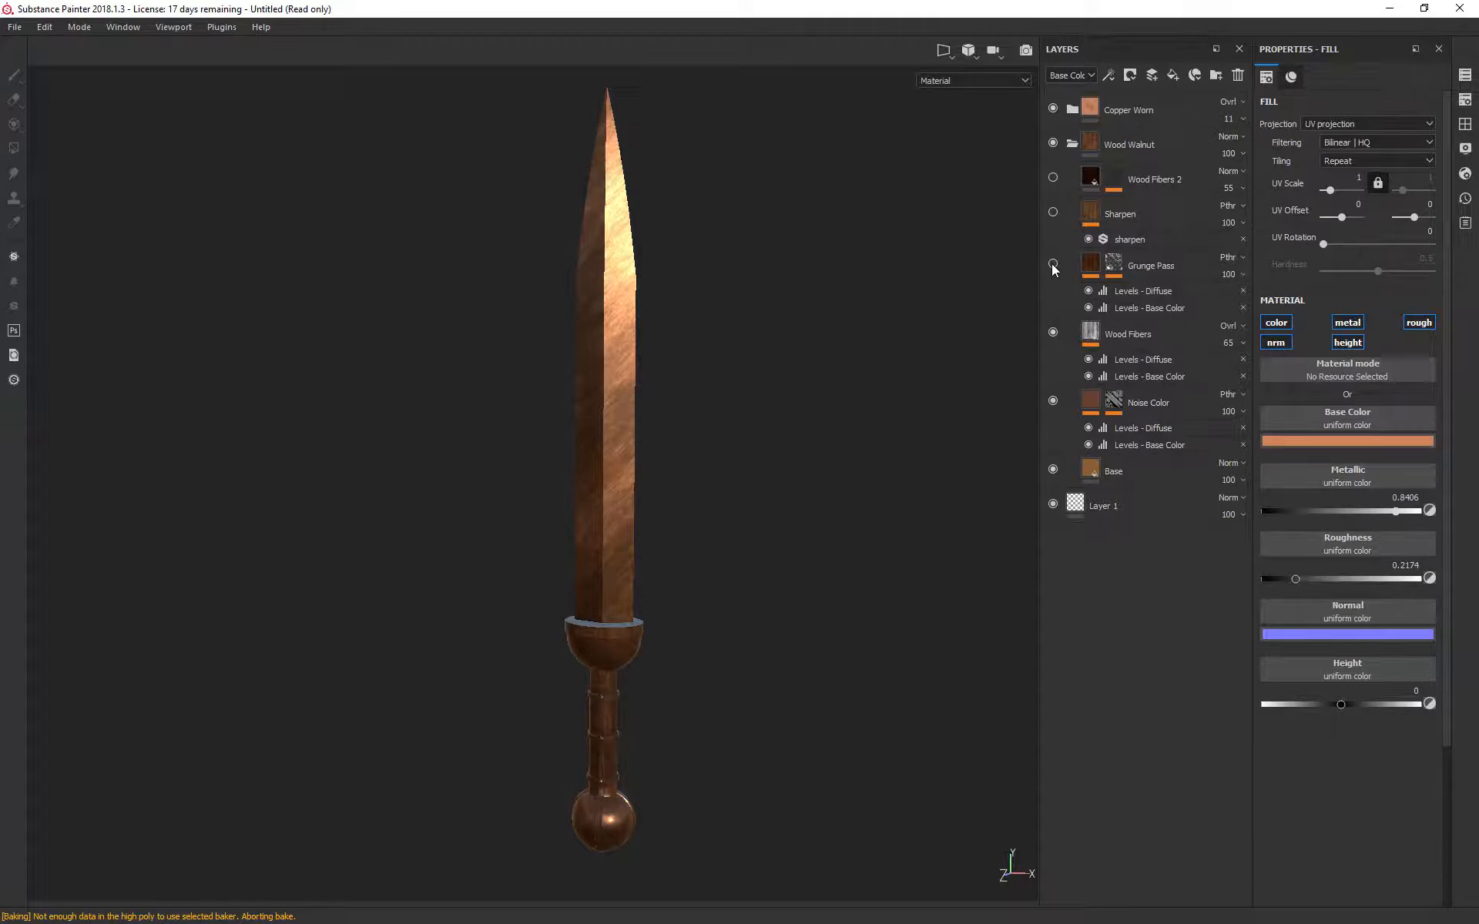
pyautogui.click(1053, 332)
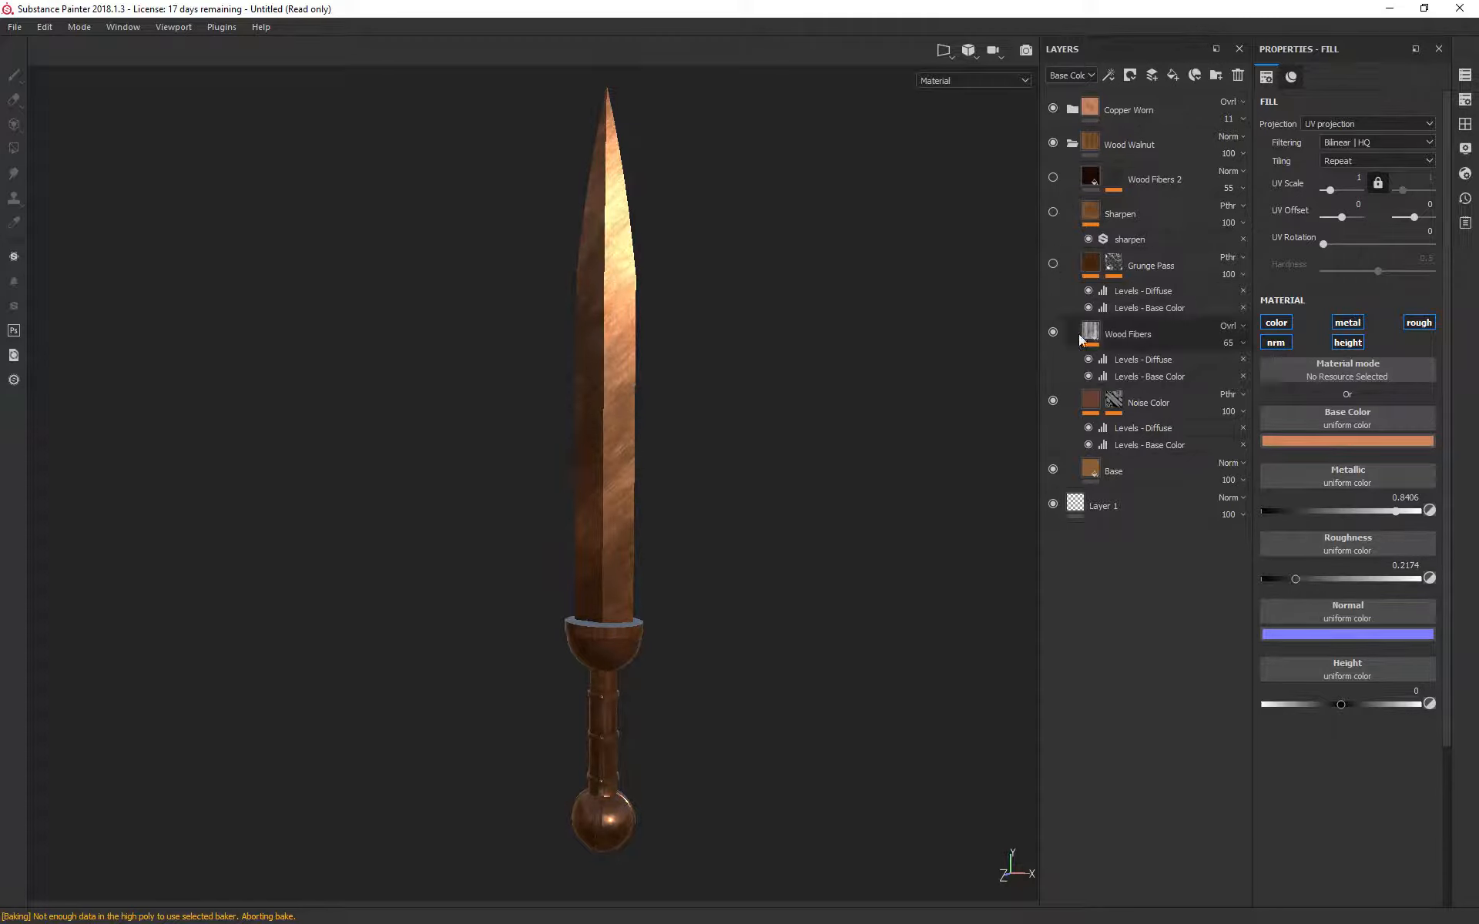
pyautogui.click(1134, 335)
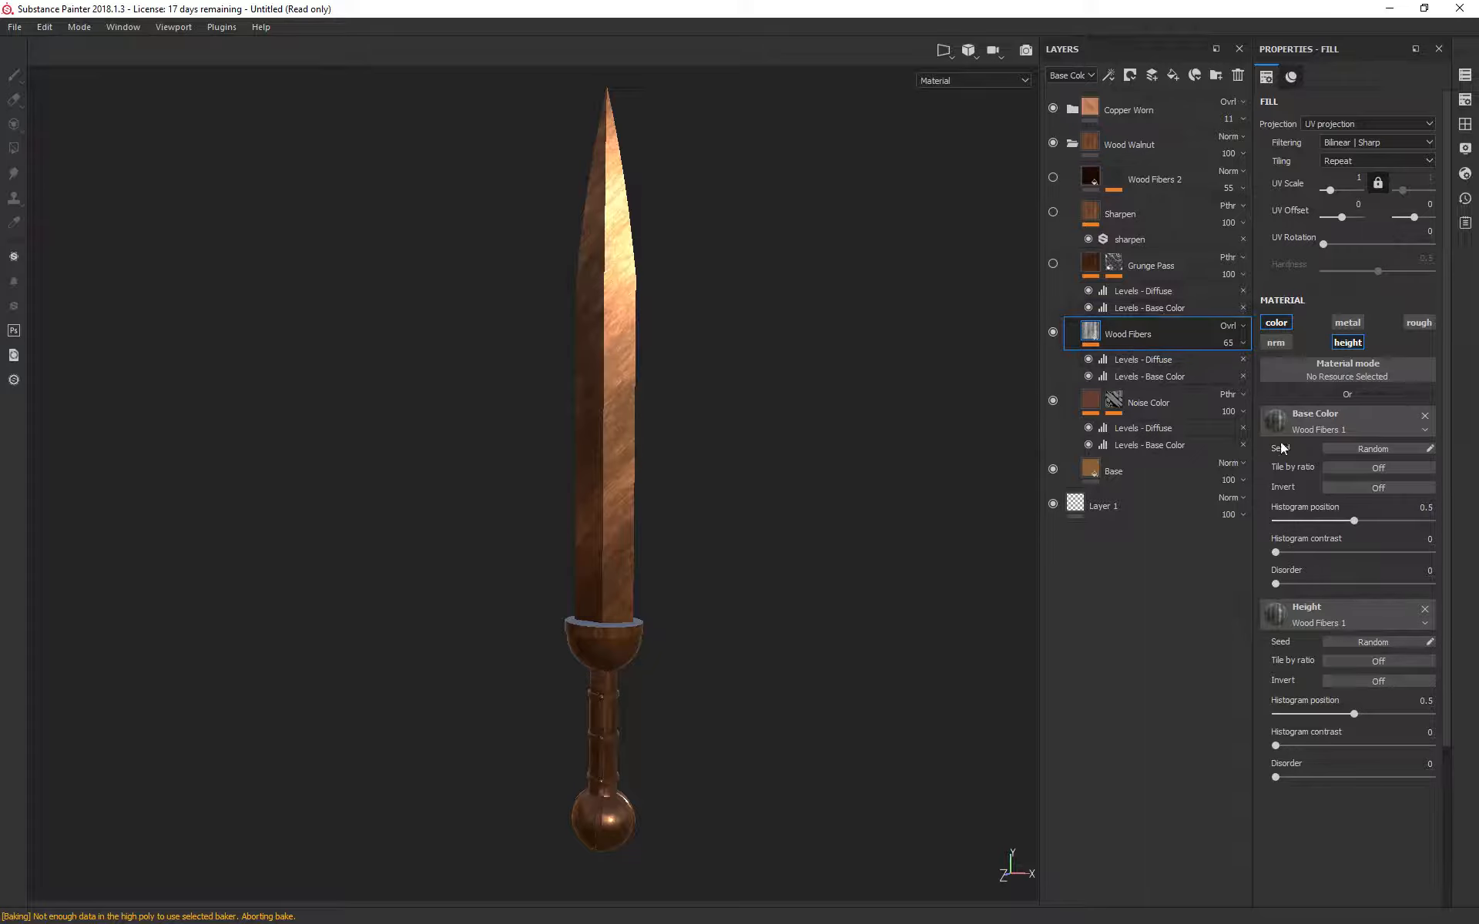
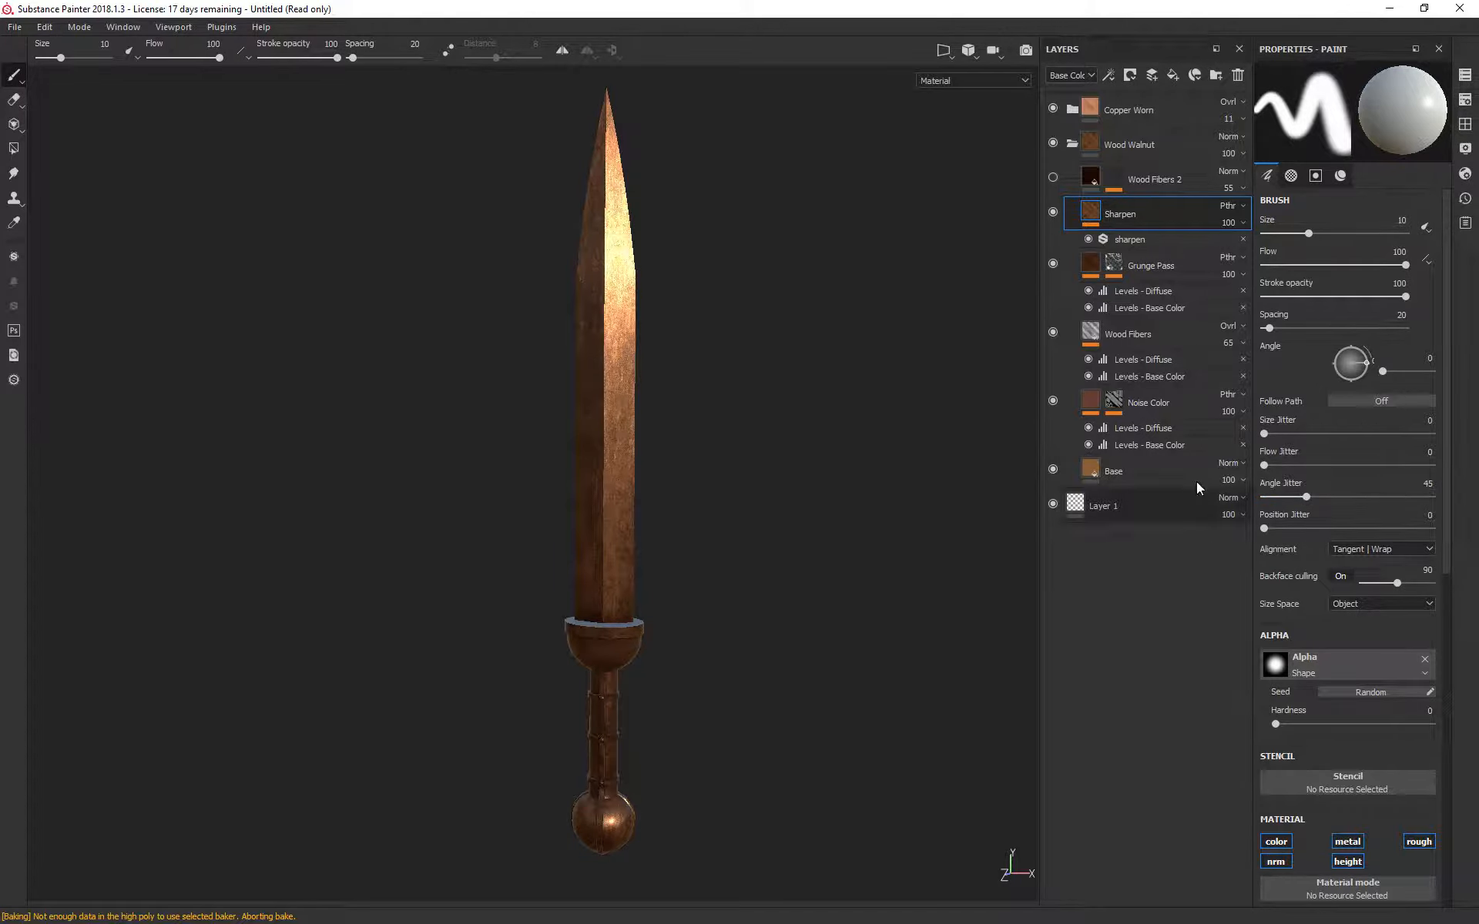
# Step: Show the Wood Fibers 2 layer, try a UV rotation of 204.6 on it, and undo that rotation
pyautogui.click(1168, 171)
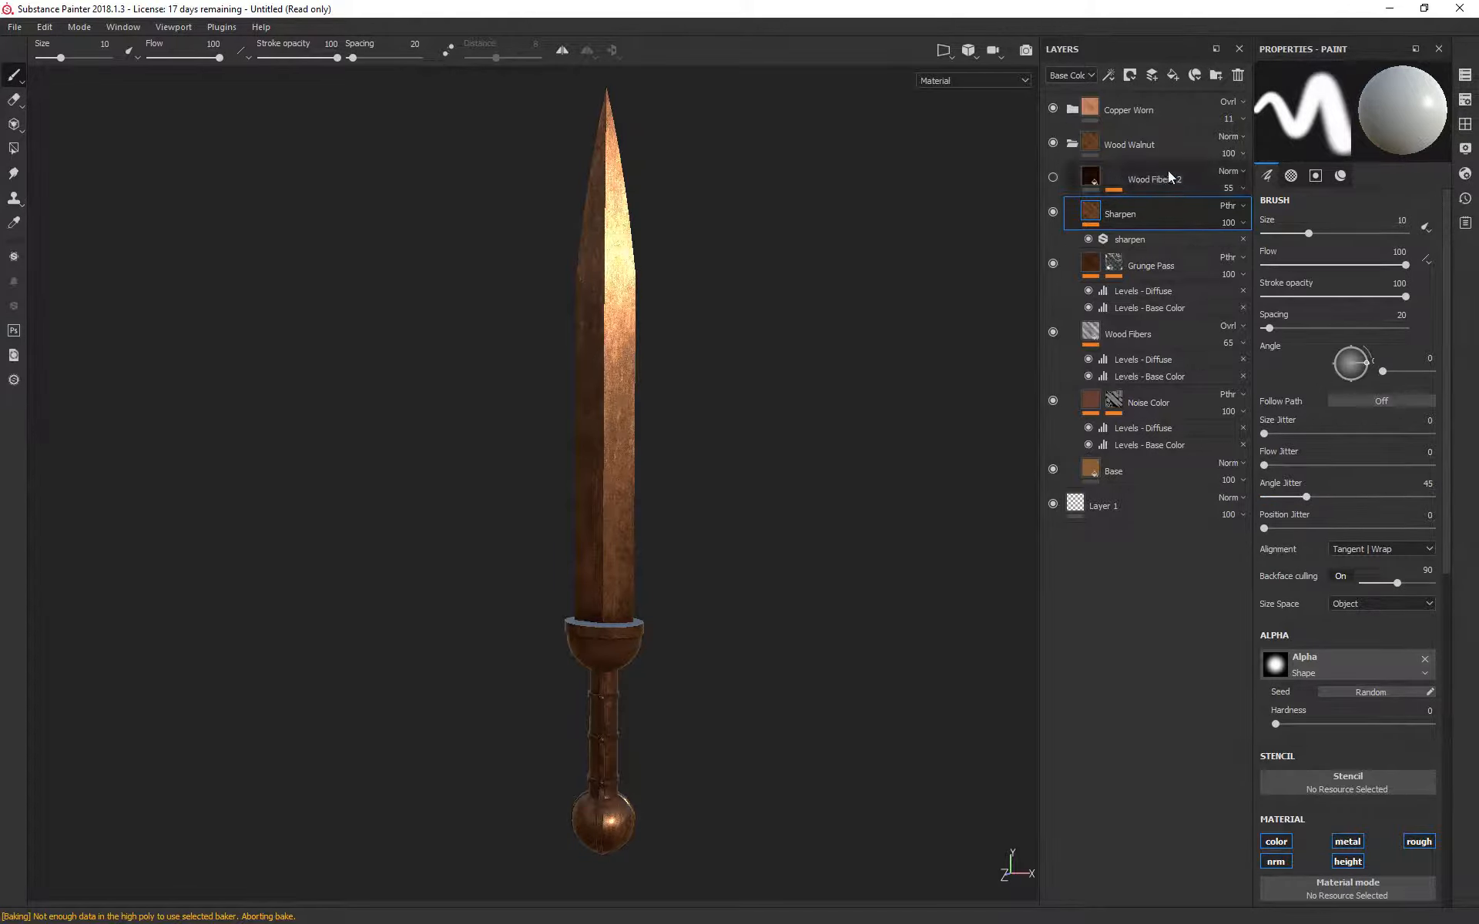
pyautogui.click(1053, 178)
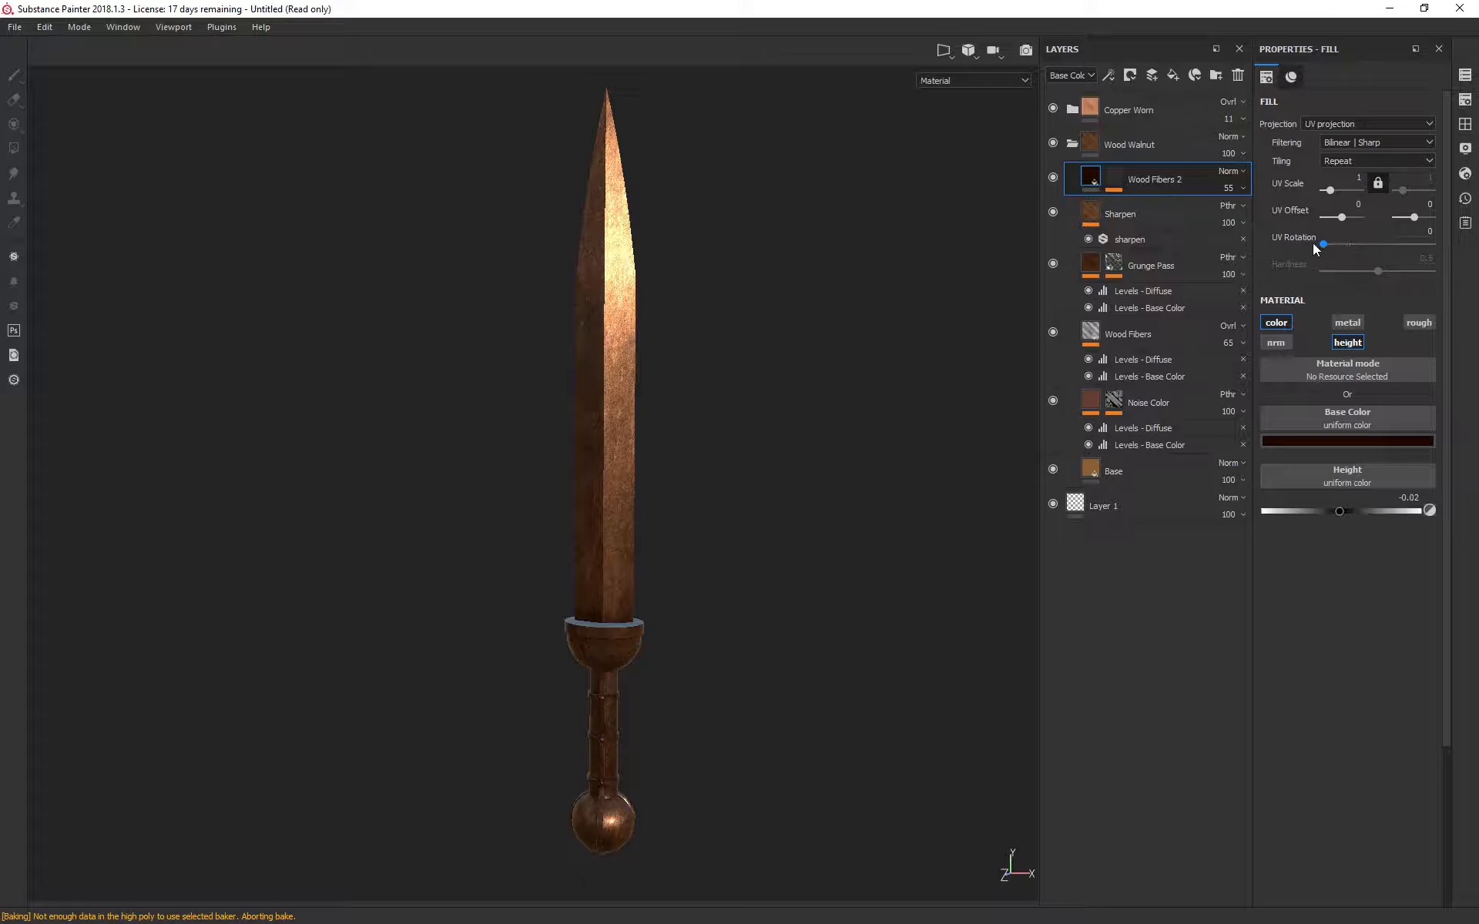
pyautogui.moveTo(1325, 243); pyautogui.dragTo(1385, 243)
pyautogui.keyDown('alt'); pyautogui.moveTo(809, 405); pyautogui.dragTo(789, 436, button='middle'); pyautogui.keyUp('alt')
pyautogui.scroll(-4, 696, 388)
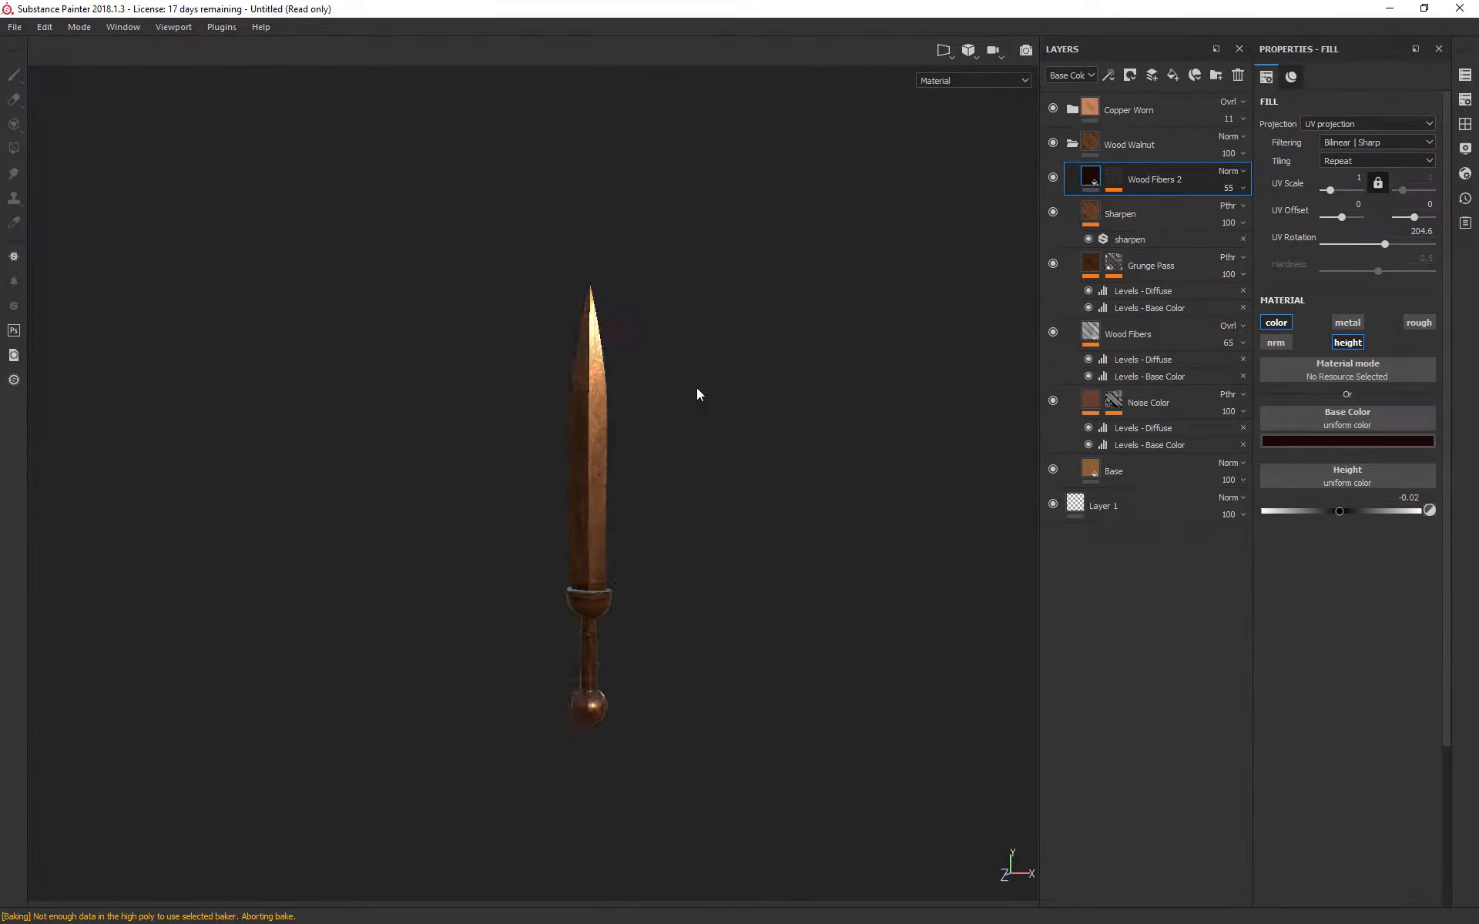
pyautogui.scroll(8, 673, 392)
pyautogui.scroll(3, 672, 391)
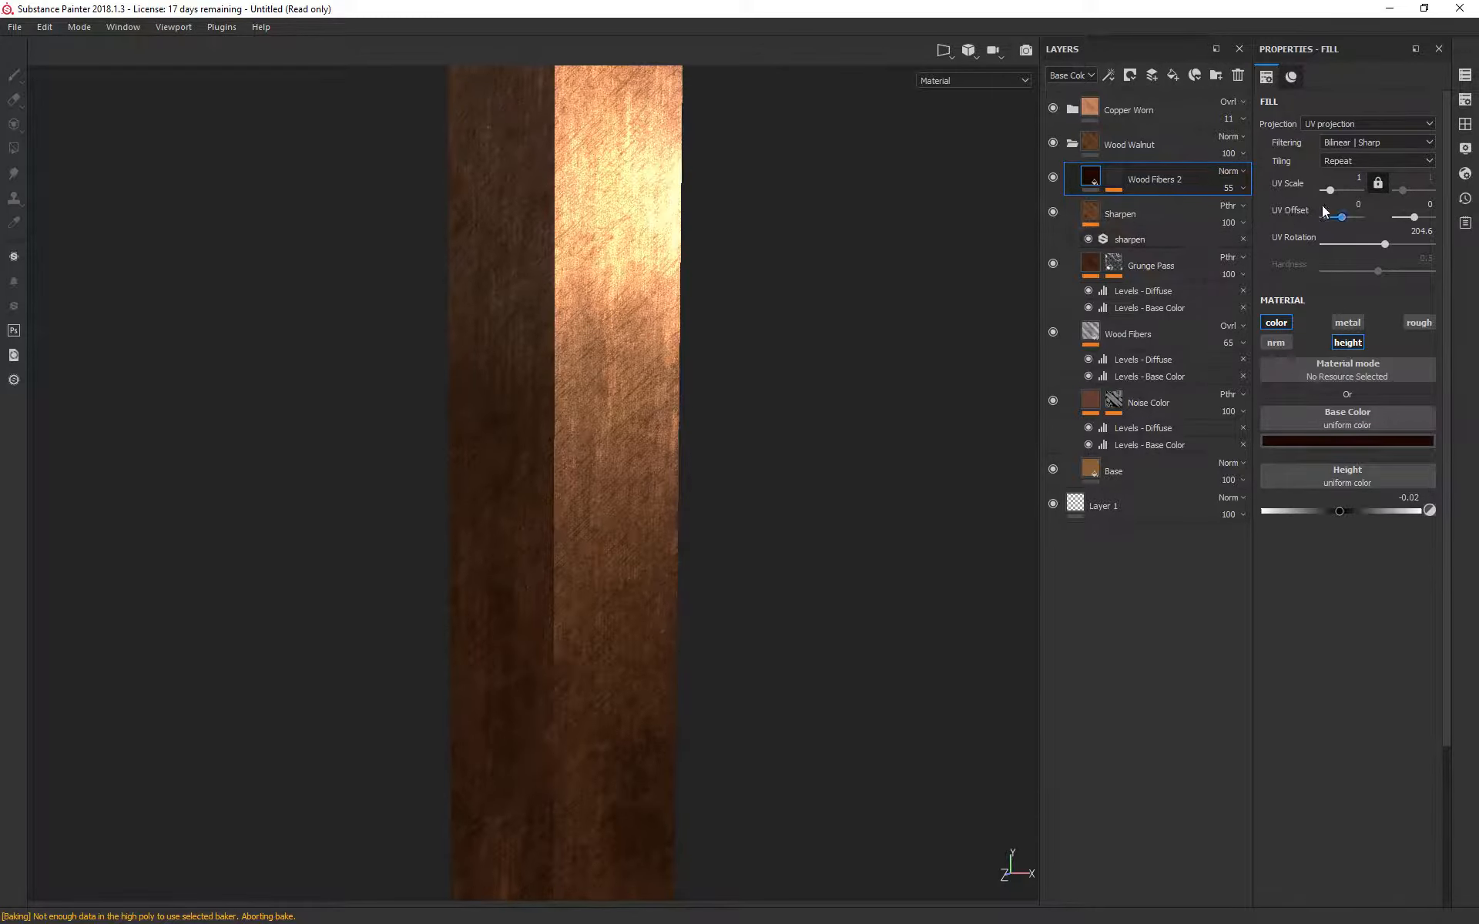
pyautogui.hotkey('ctrl', 'z')
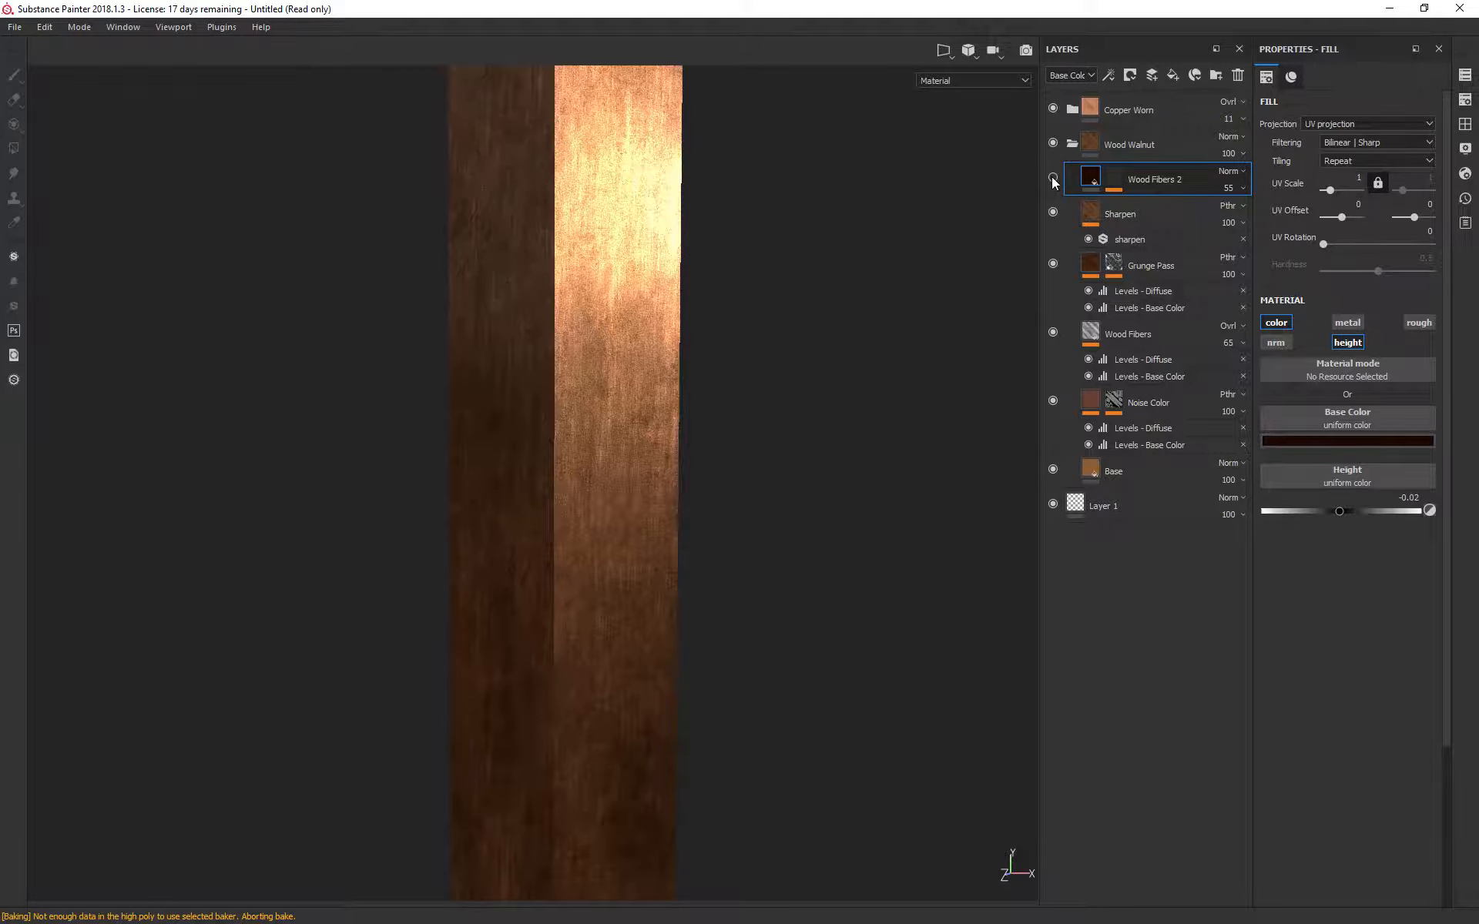
# Step: Set the UV rotation of the Wood Fibers 2 layer to 45
pyautogui.click(1430, 231)
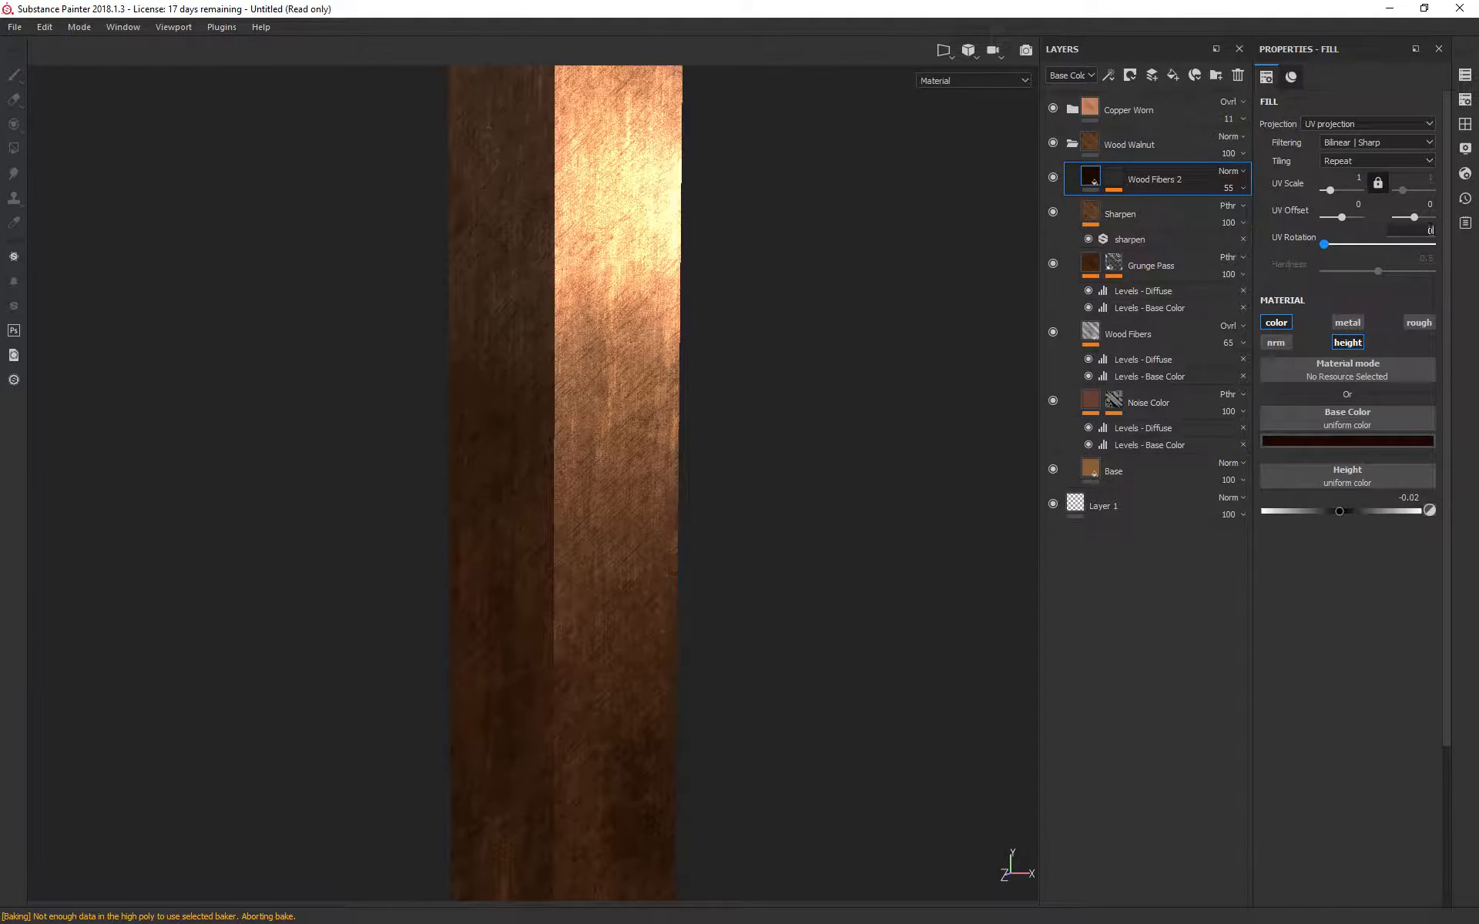
pyautogui.click(1322, 245)
pyautogui.hotkey('ctrl', 'z')
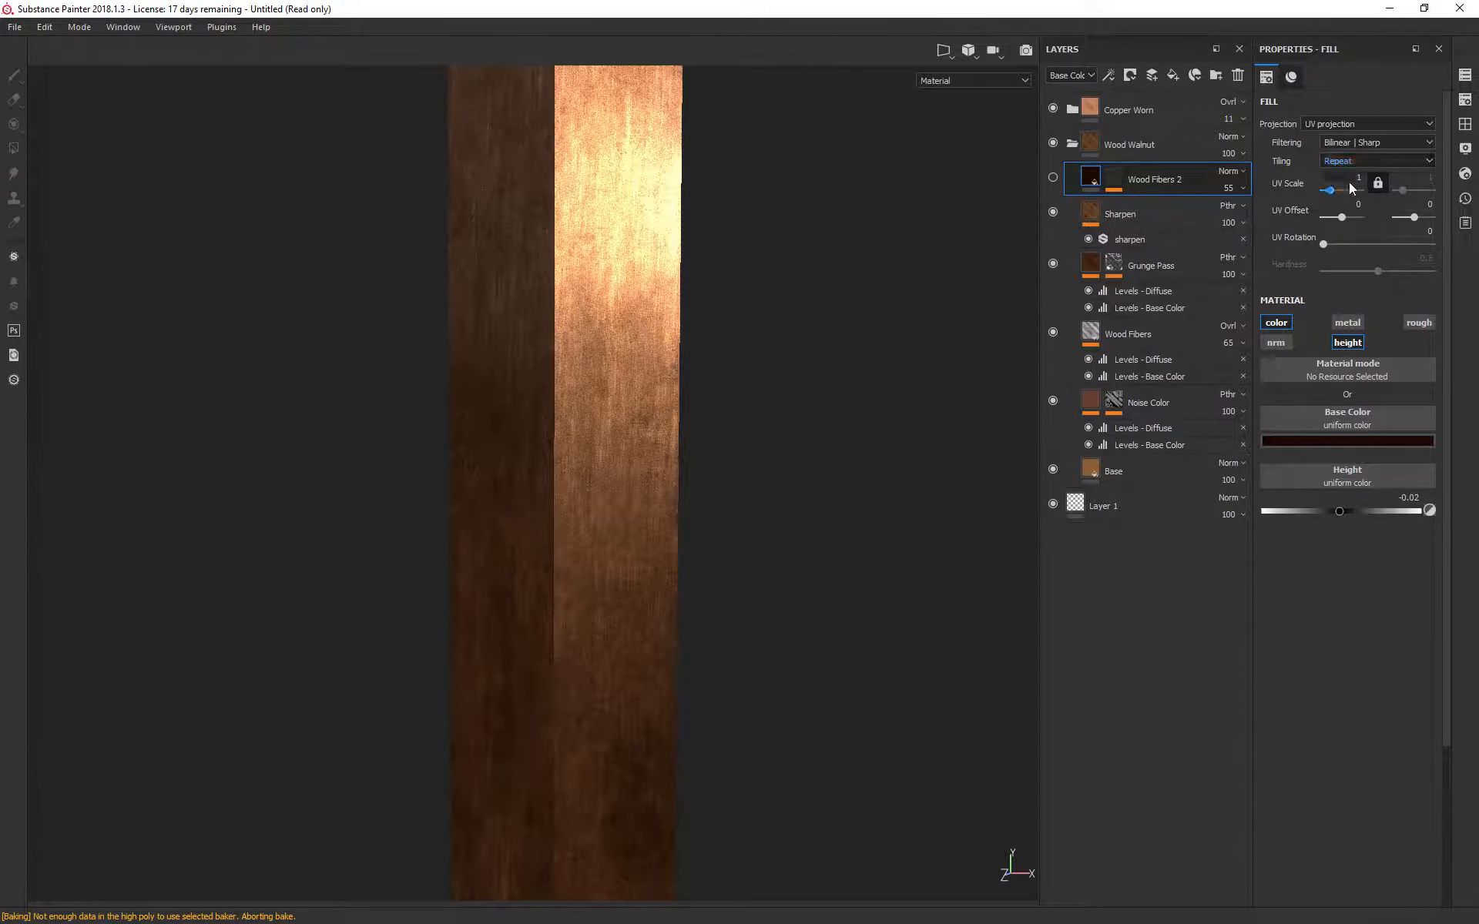
pyautogui.click(1431, 232)
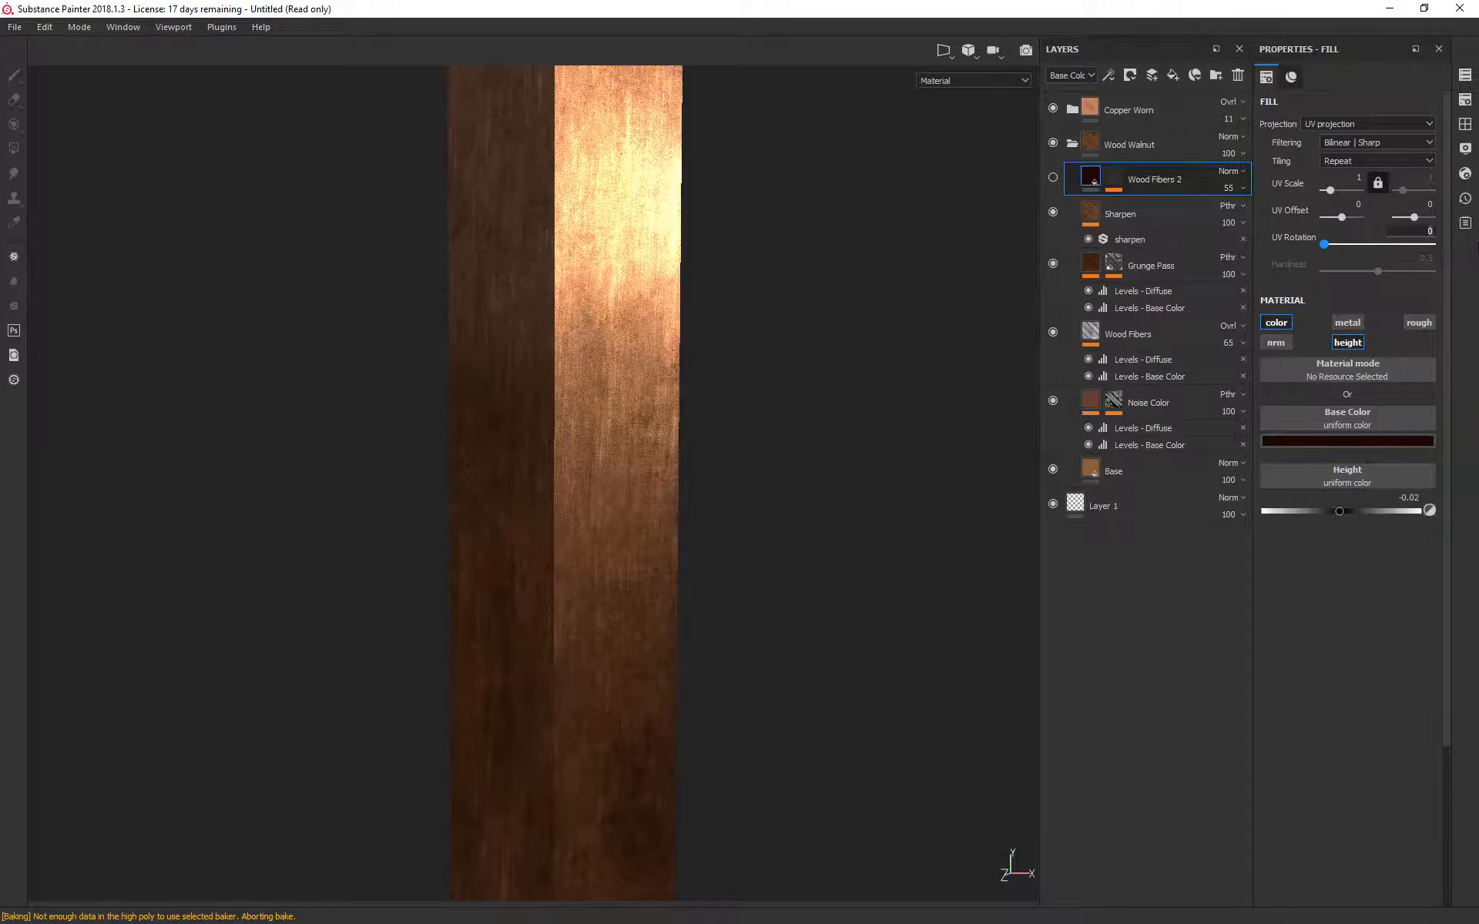
pyautogui.write('45')
pyautogui.press('Return')
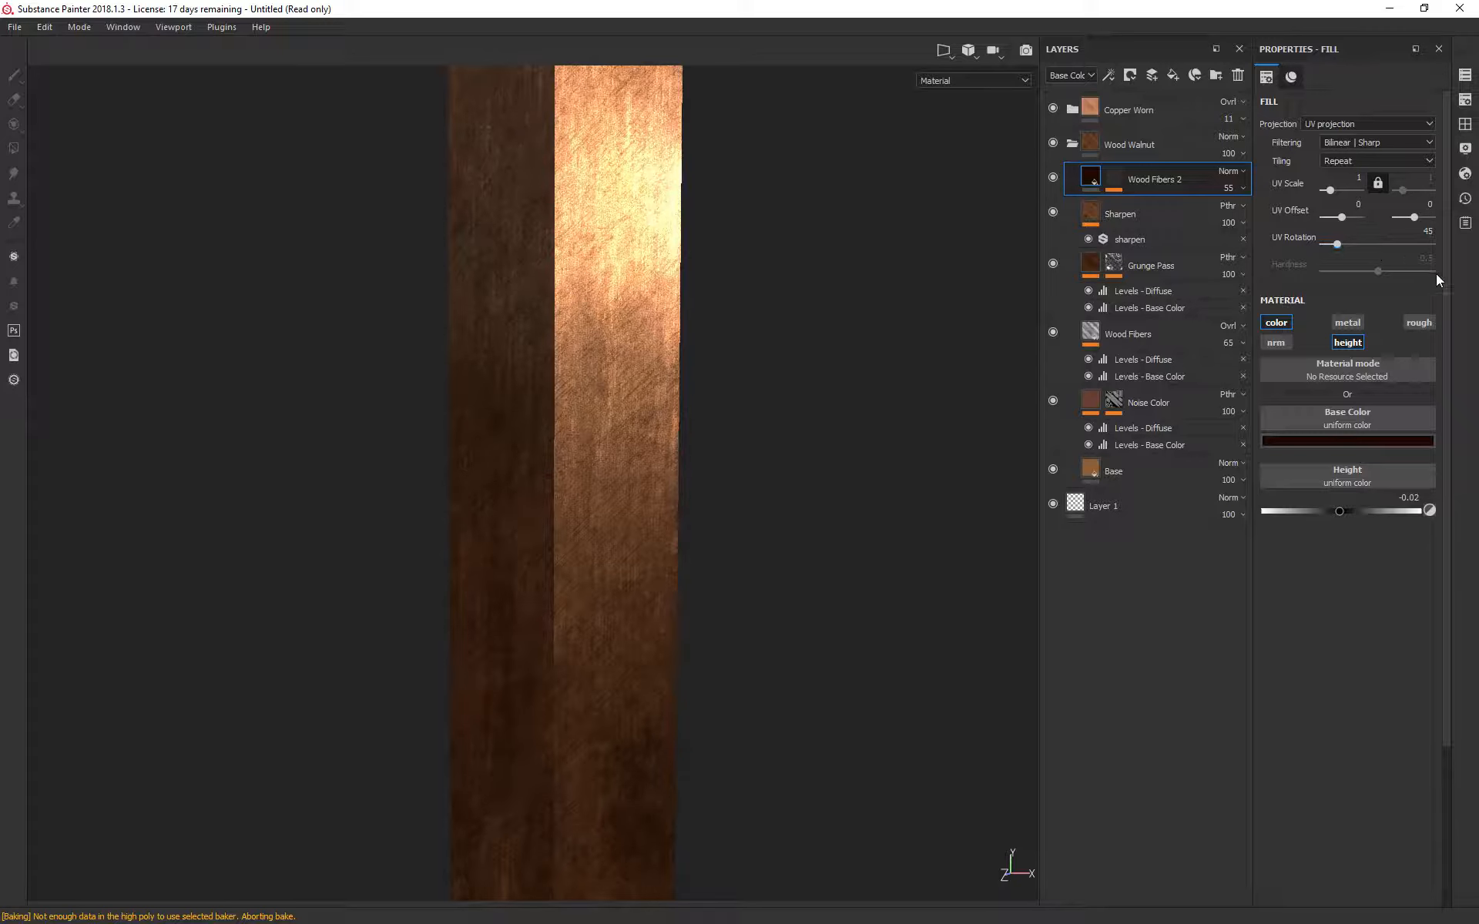
# Step: Try a larger UV rotation on the Wood Fibers 2 layer and undo it
pyautogui.moveTo(1340, 245)
pyautogui.mouseDown()
pyautogui.moveTo(1322, 245)
pyautogui.moveTo(1357, 251)
pyautogui.mouseUp()
pyautogui.hotkey('ctrl', 'z')
pyautogui.keyDown('alt'); pyautogui.moveTo(862, 515); pyautogui.dragTo(932, 456); pyautogui.keyUp('alt')
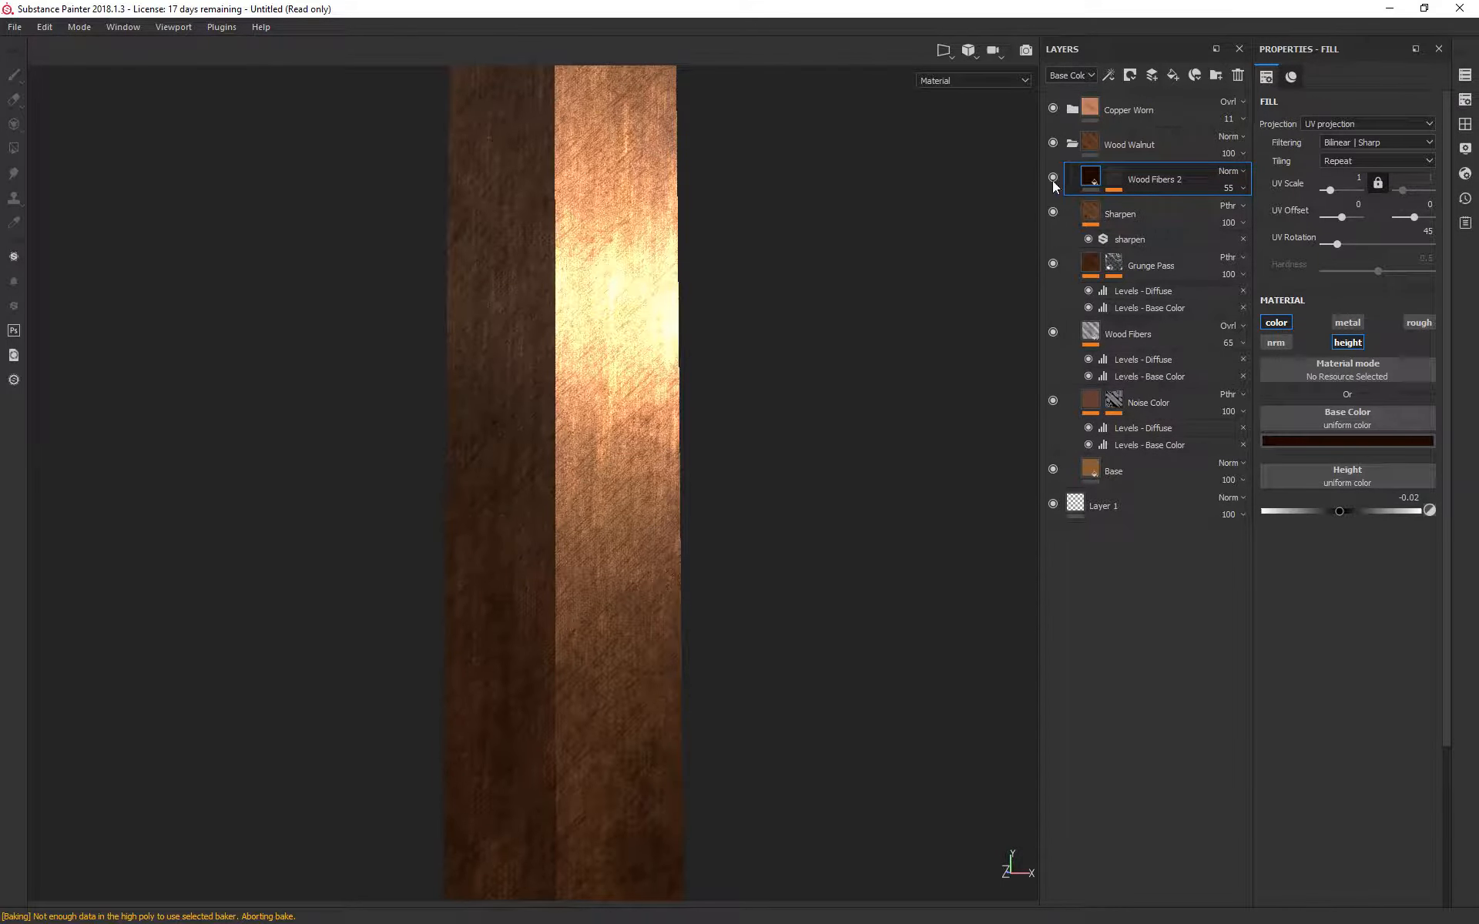
# Step: Hide the Wood Fibers 2 layer, select Wood Fibers, and examine the whole sword without the extra fibers
pyautogui.click(1053, 178)
pyautogui.click(1125, 336)
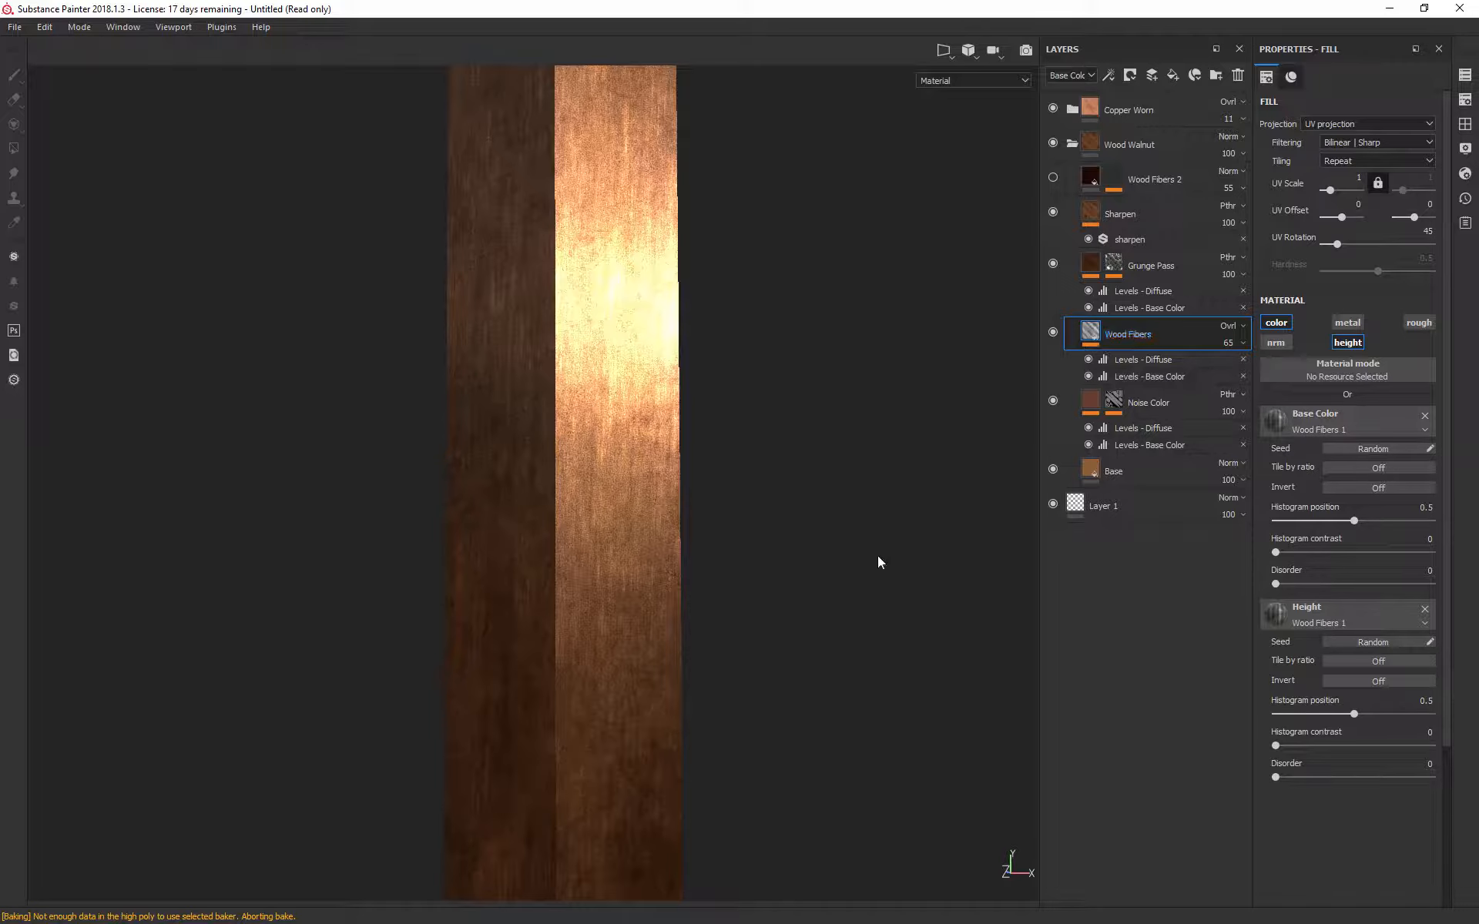
pyautogui.keyDown('alt'); pyautogui.moveTo(878, 562); pyautogui.dragTo(924, 585); pyautogui.keyUp('alt')
pyautogui.keyDown('alt'); pyautogui.moveTo(924, 586); pyautogui.dragTo(864, 527, button='right'); pyautogui.keyUp('alt')
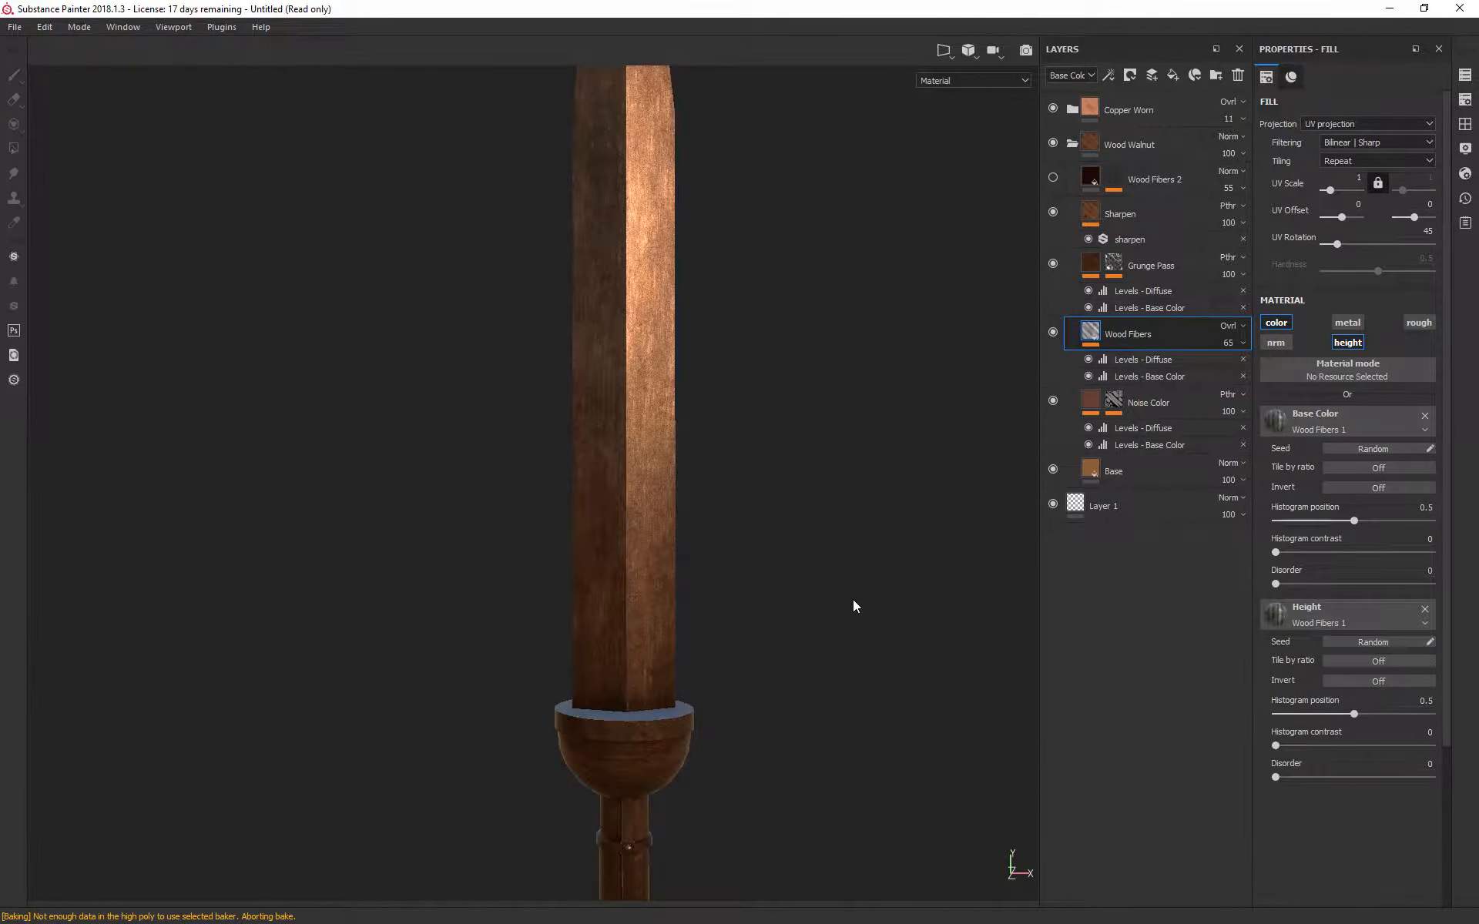
pyautogui.keyDown('alt'); pyautogui.moveTo(853, 604); pyautogui.dragTo(886, 115, button='right'); pyautogui.keyUp('alt')
pyautogui.keyDown('alt'); pyautogui.moveTo(922, 329); pyautogui.dragTo(835, 330); pyautogui.keyUp('alt')
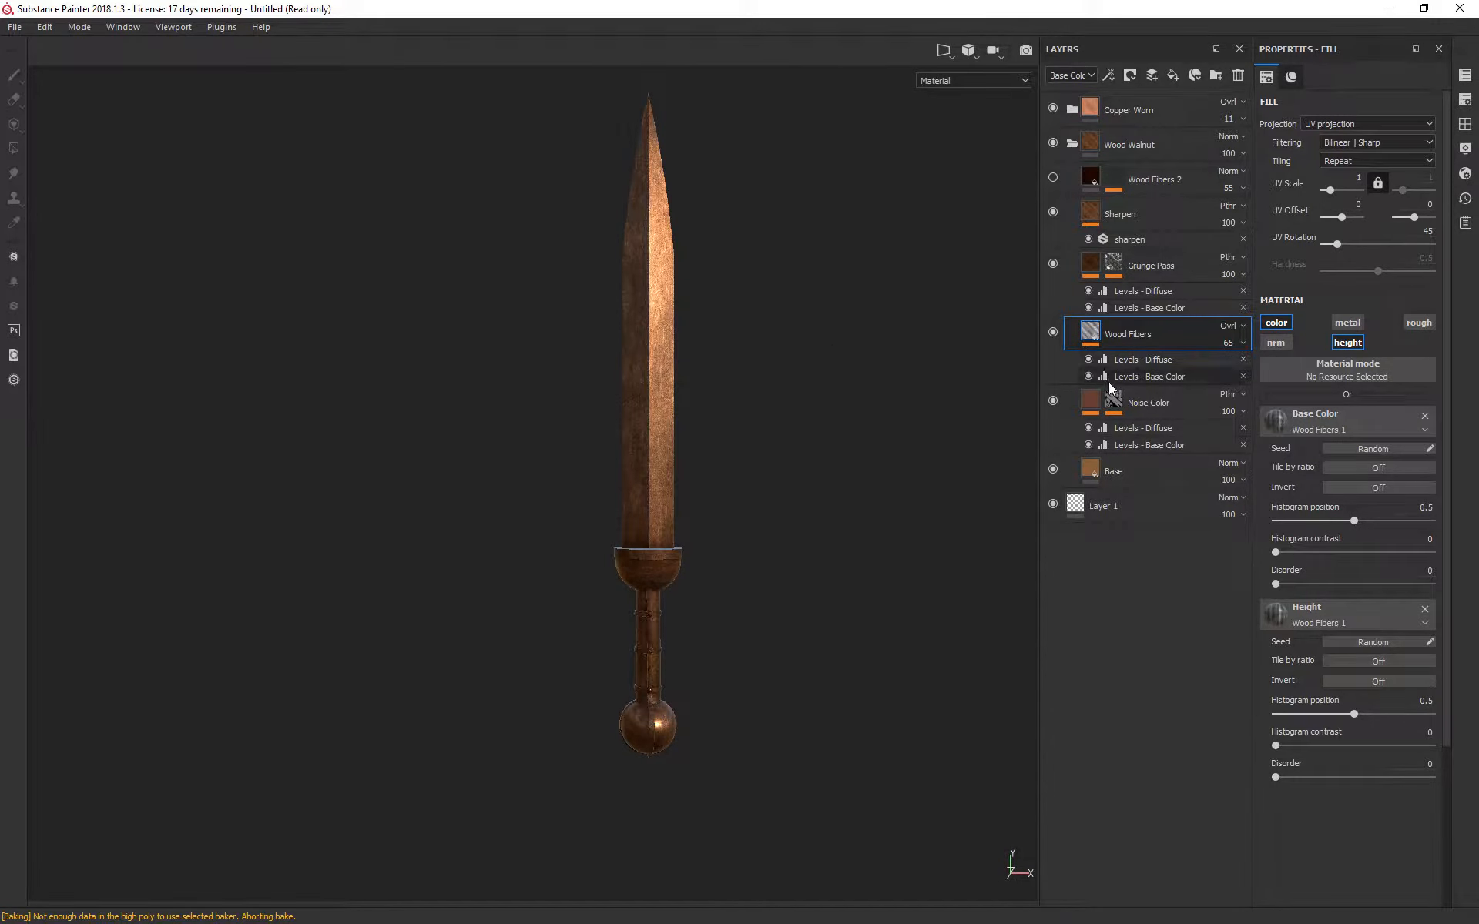
# Step: Delete the Wood Fibers 2 layer from the Wood Walnut folder, collapse the folder, and check the sword
pyautogui.click(1166, 182)
pyautogui.press('Delete')
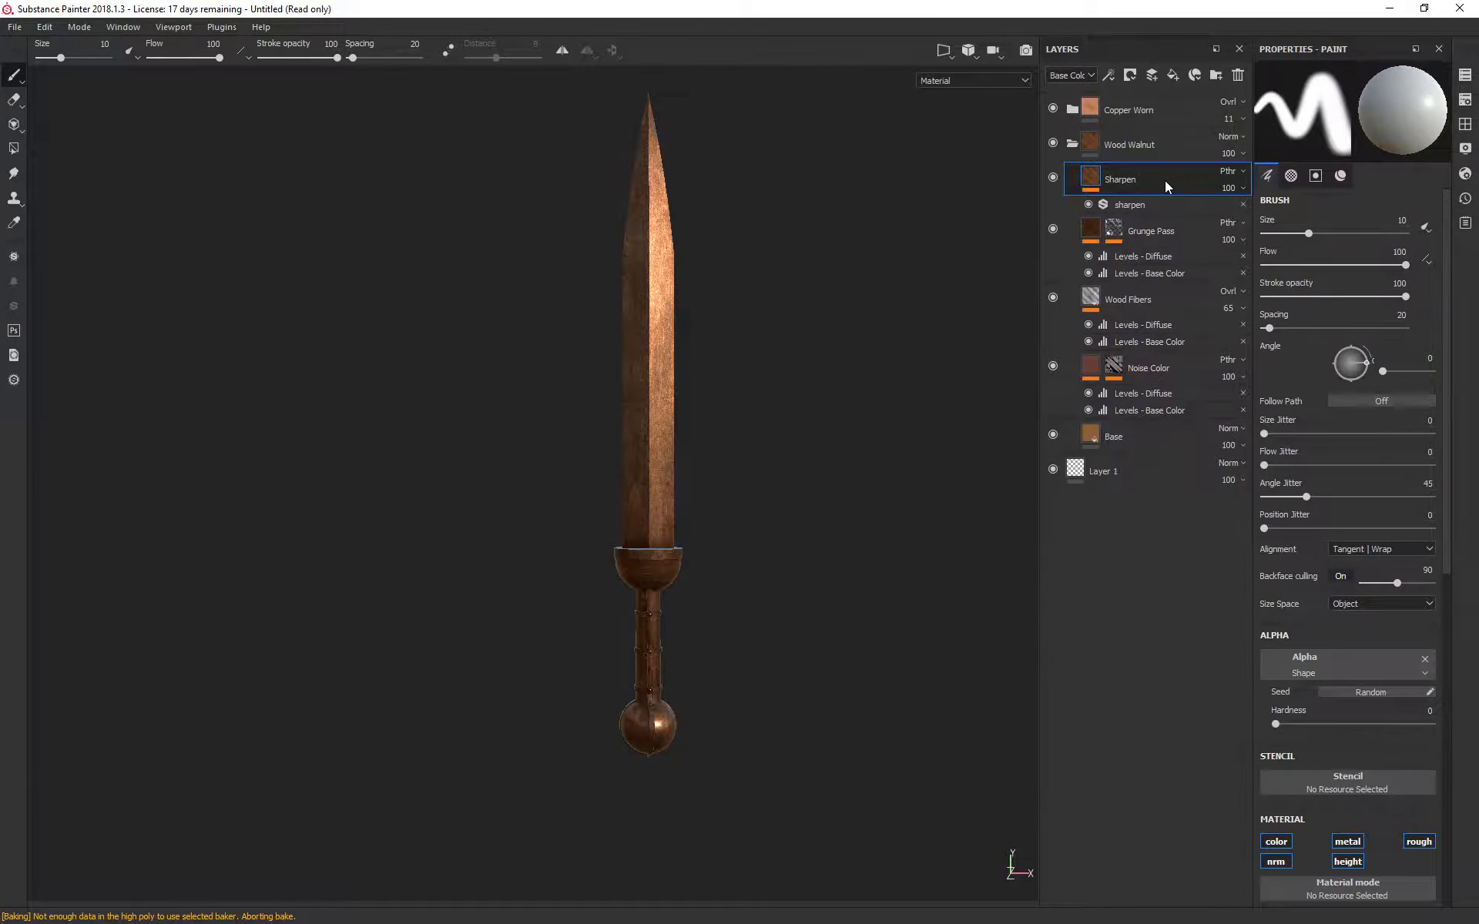
pyautogui.click(1073, 144)
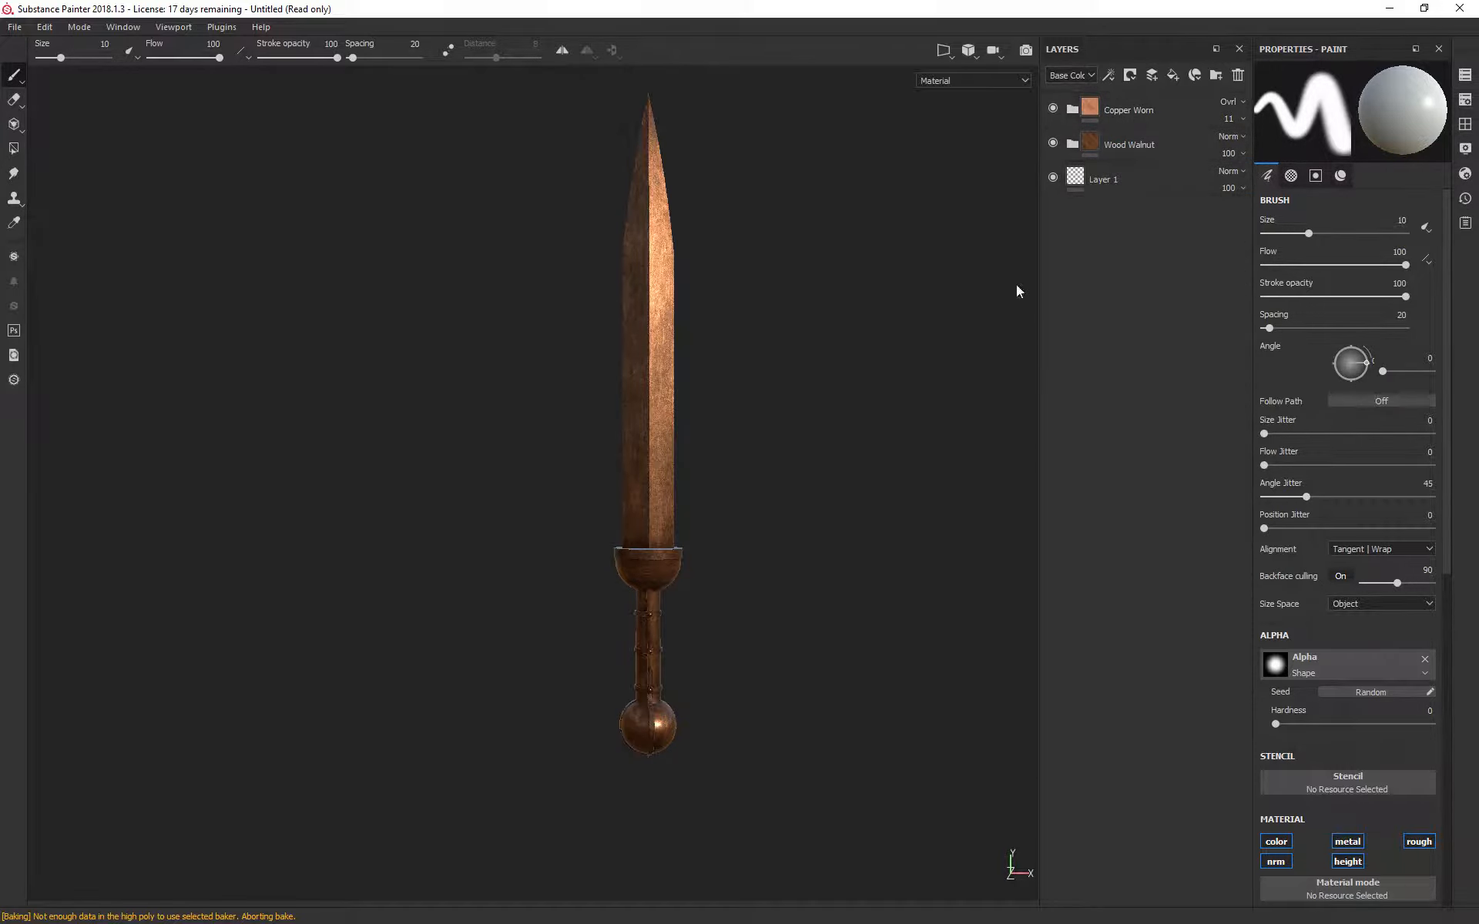
pyautogui.moveTo(831, 516)
pyautogui.keyDown('alt'); pyautogui.mouseDown()
pyautogui.moveTo(664, 390)
pyautogui.moveTo(585, 493)
pyautogui.moveTo(898, 515)
pyautogui.moveTo(1178, 511)
pyautogui.moveTo(710, 501)
pyautogui.moveTo(824, 508)
pyautogui.moveTo(820, 494)
pyautogui.mouseUp(); pyautogui.keyUp('alt')
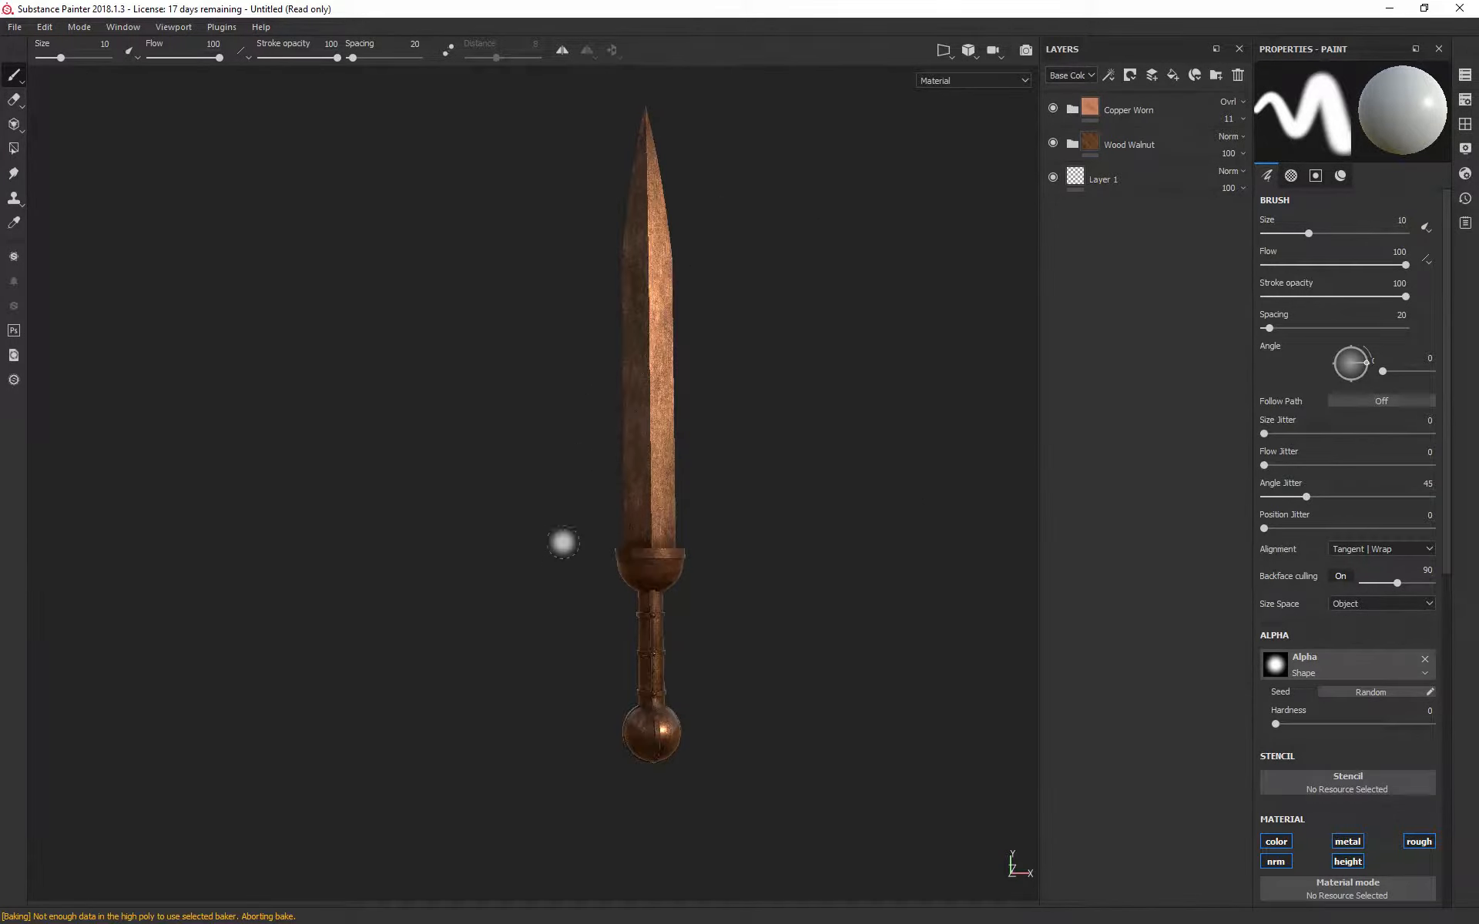
pyautogui.keyDown('alt'); pyautogui.moveTo(971, 453); pyautogui.dragTo(900, 495); pyautogui.keyUp('alt')
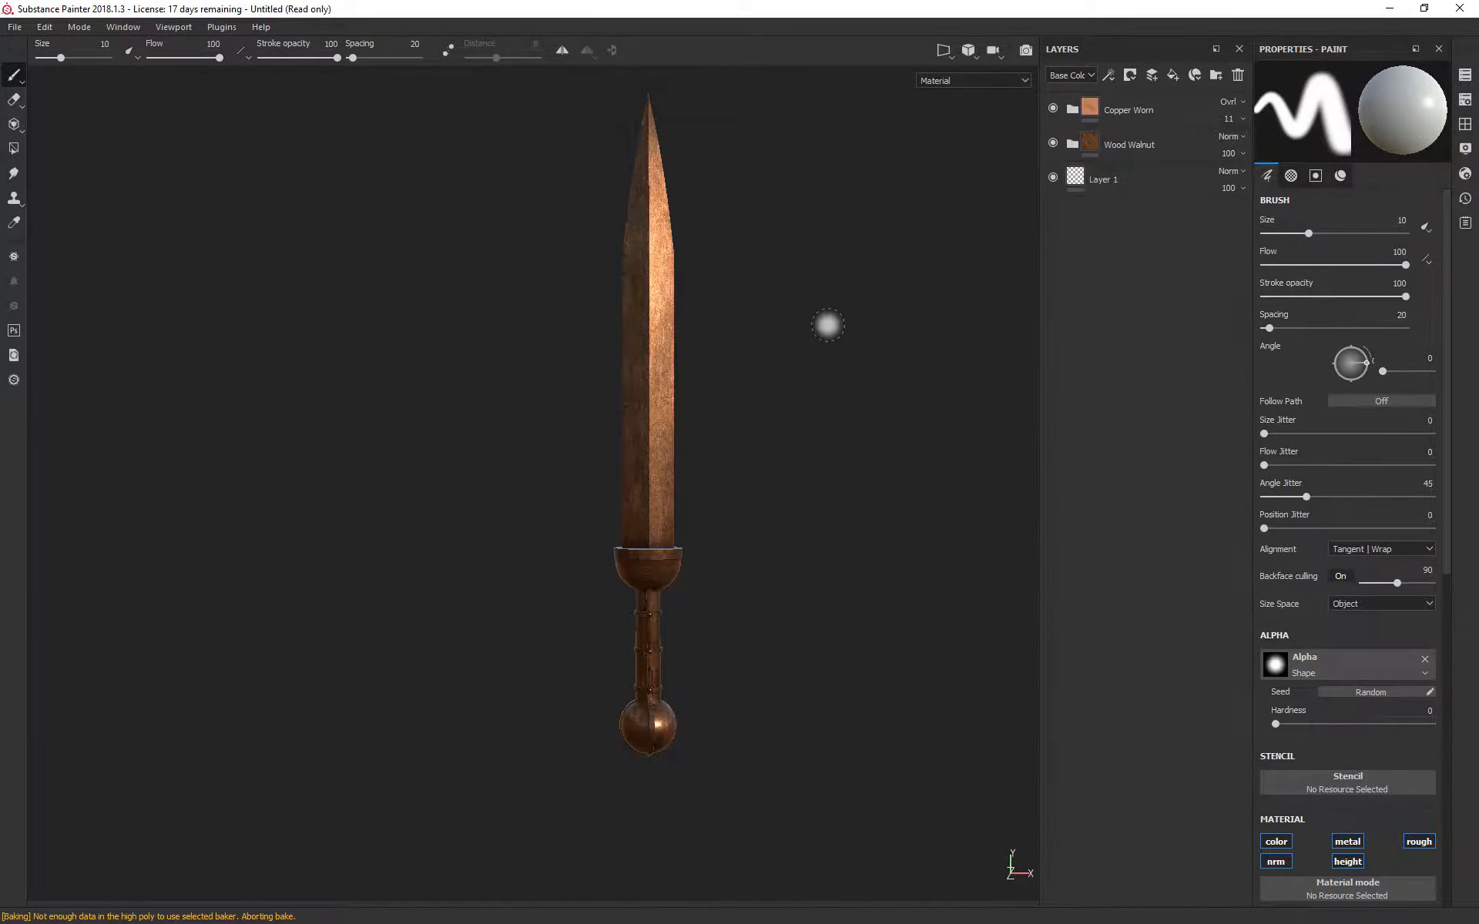
pyautogui.keyDown('alt'); pyautogui.moveTo(797, 236); pyautogui.dragTo(728, 266); pyautogui.keyUp('alt')
# Step: Add a new folder to the layer stack and move the Copper Worn and Wood Walnut folders into it
pyautogui.click(1153, 114)
pyautogui.keyDown('shift'); pyautogui.click(1150, 146); pyautogui.keyUp('shift')
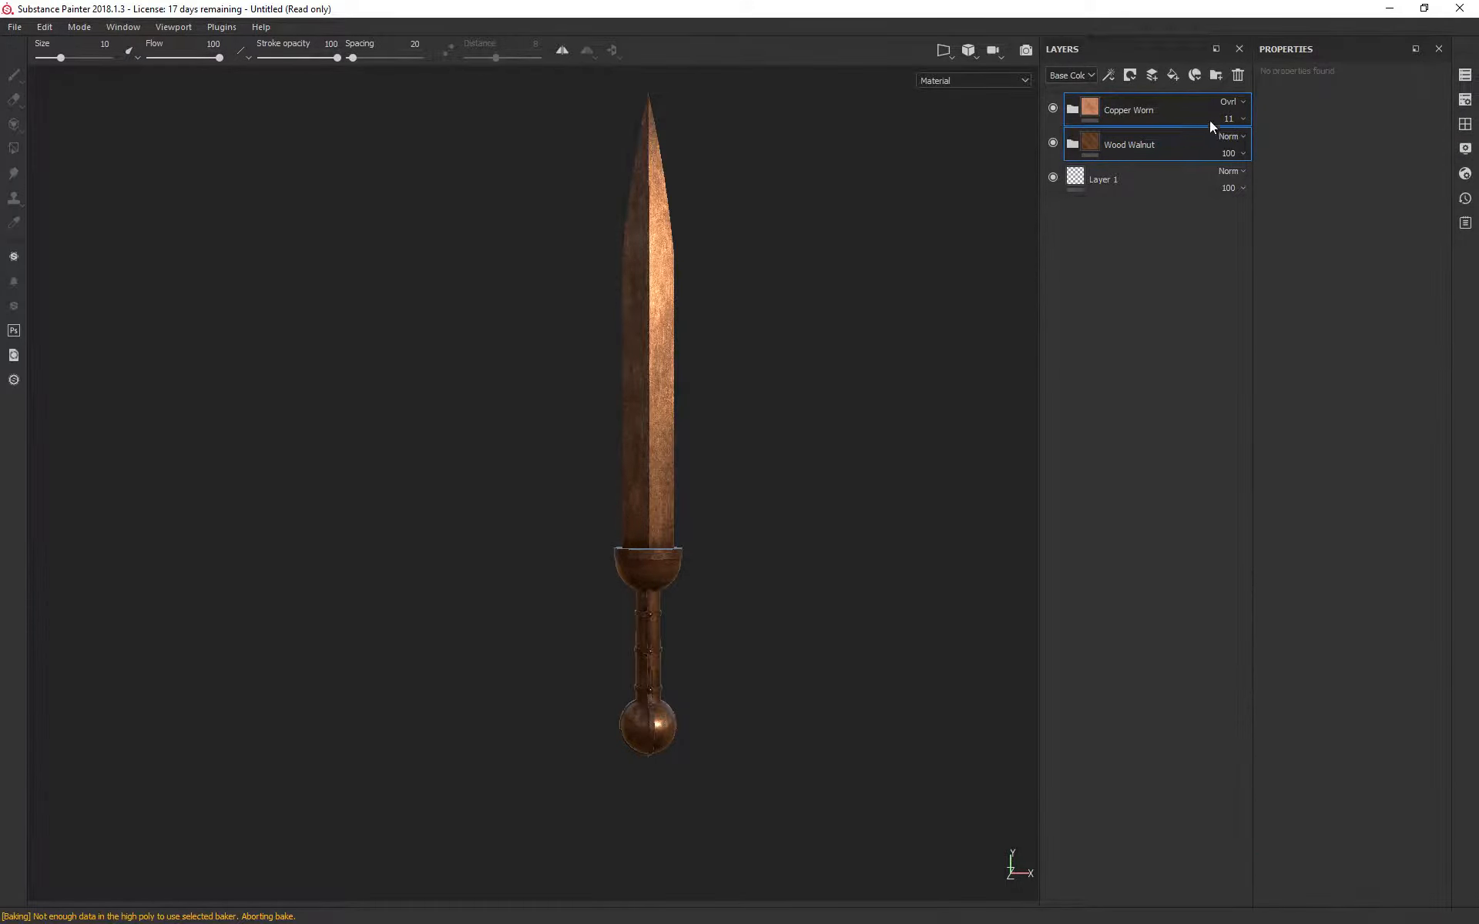
pyautogui.click(1214, 76)
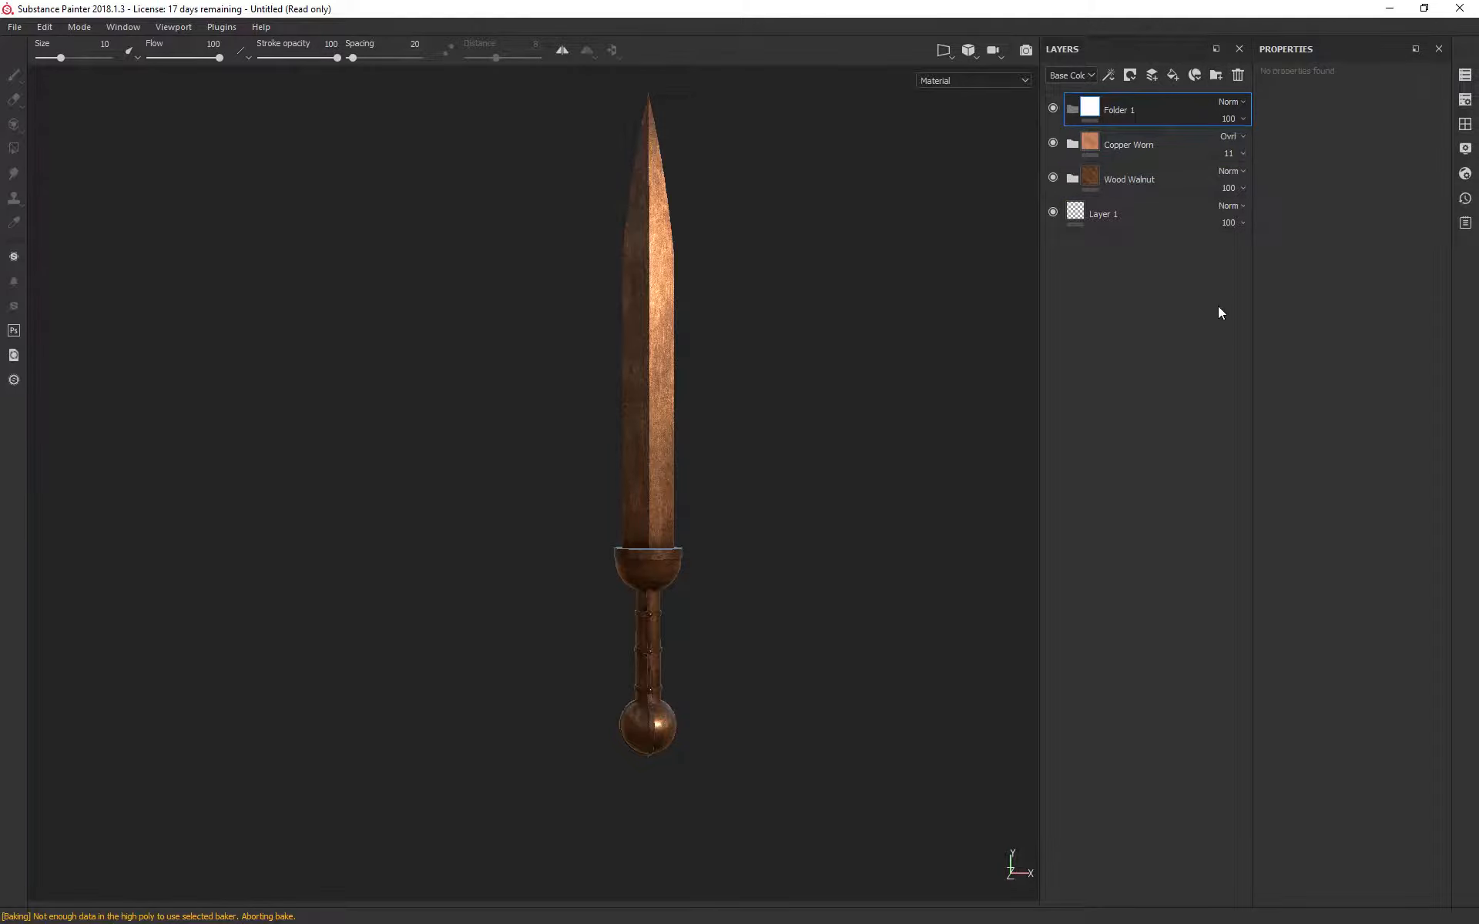
pyautogui.click(1167, 145)
pyautogui.keyDown('shift'); pyautogui.click(1157, 185); pyautogui.keyUp('shift')
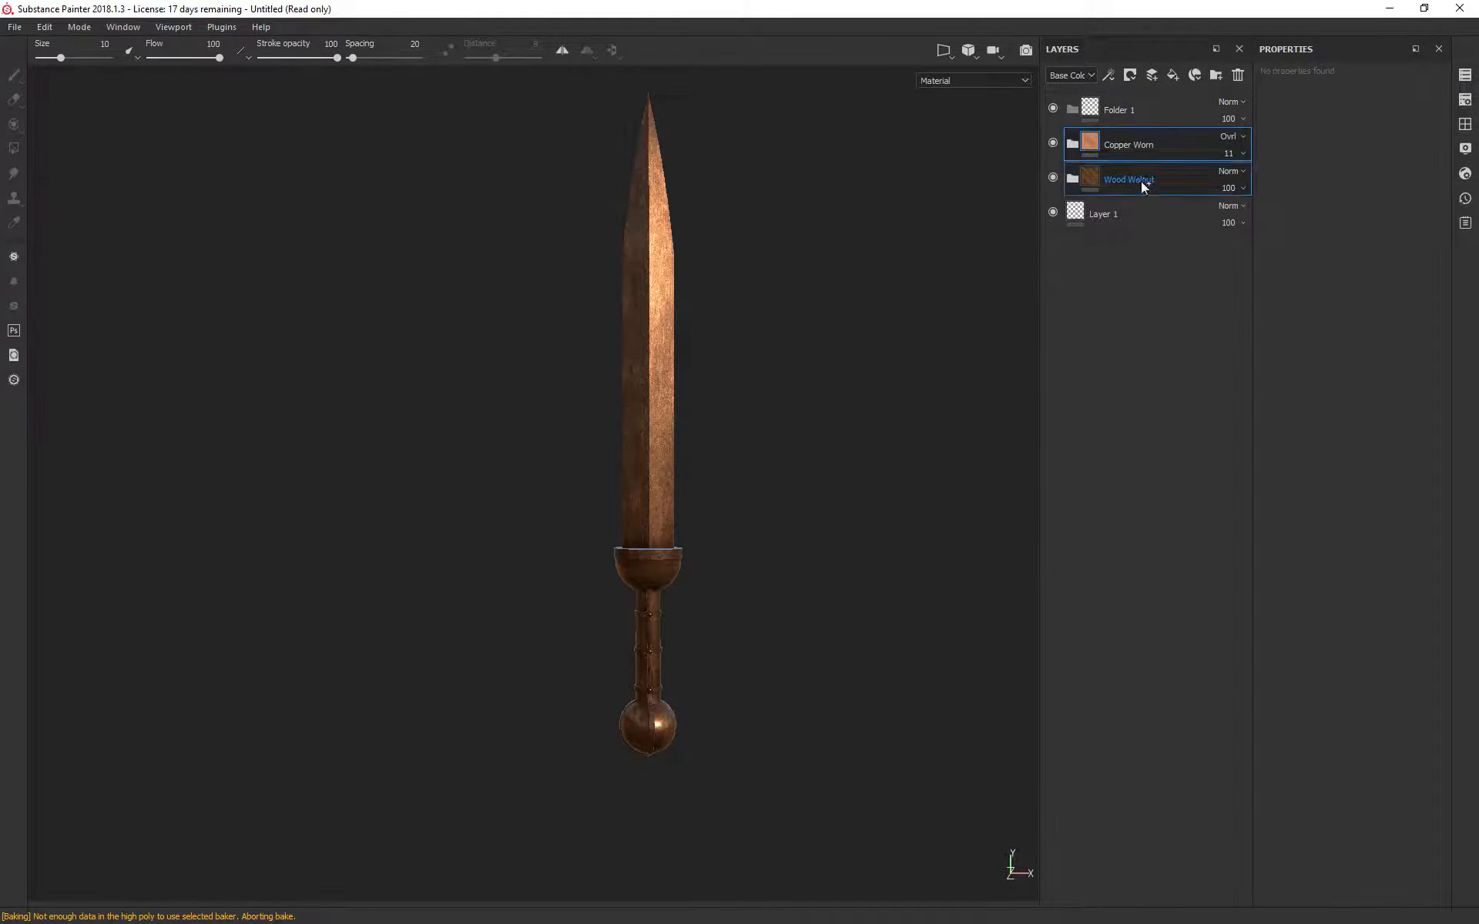
pyautogui.moveTo(1122, 150); pyautogui.dragTo(1135, 108)
pyautogui.click(1073, 109)
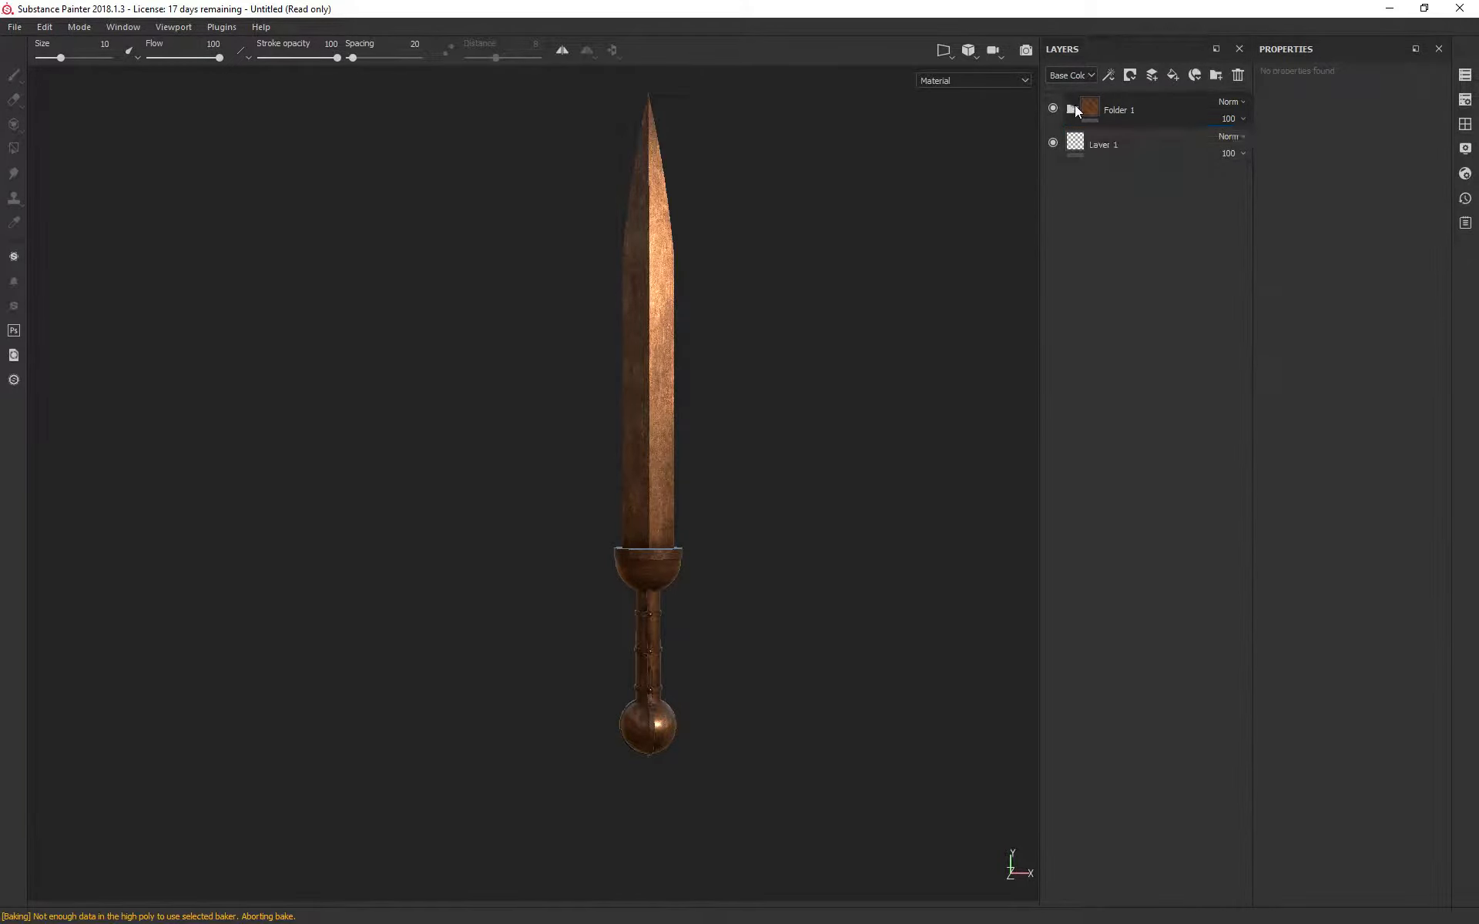
# Step: Check the new folder's effect by toggling its visibility and rename it as "Laquer wood"
pyautogui.click(1053, 108)
pyautogui.click(1053, 108)
pyautogui.click(1138, 105)
pyautogui.doubleClick(1128, 109)
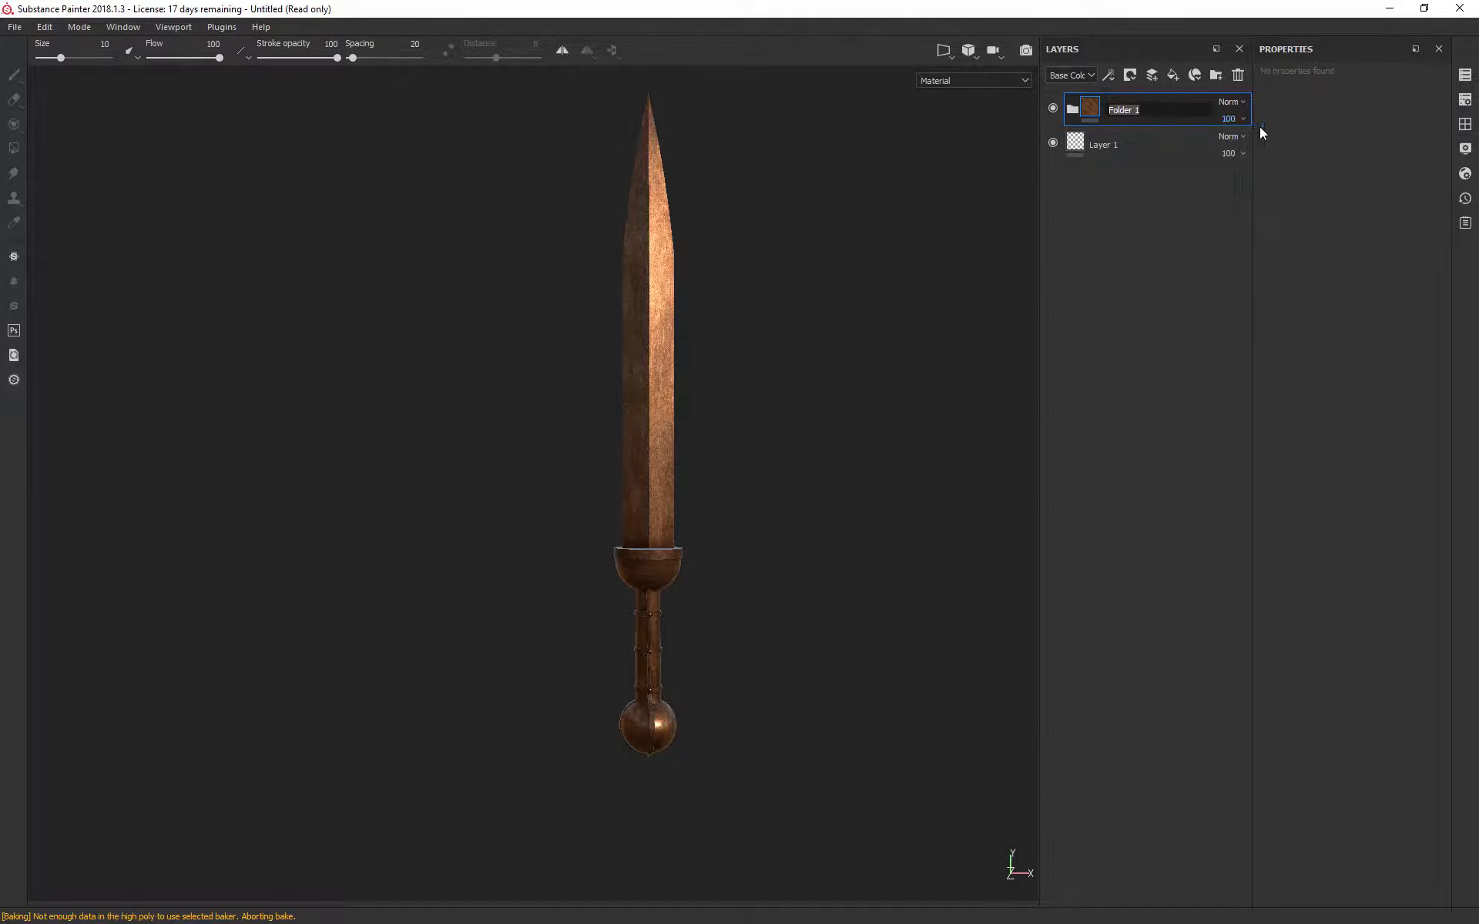
pyautogui.write('Laquer wood')
pyautogui.press('Return')
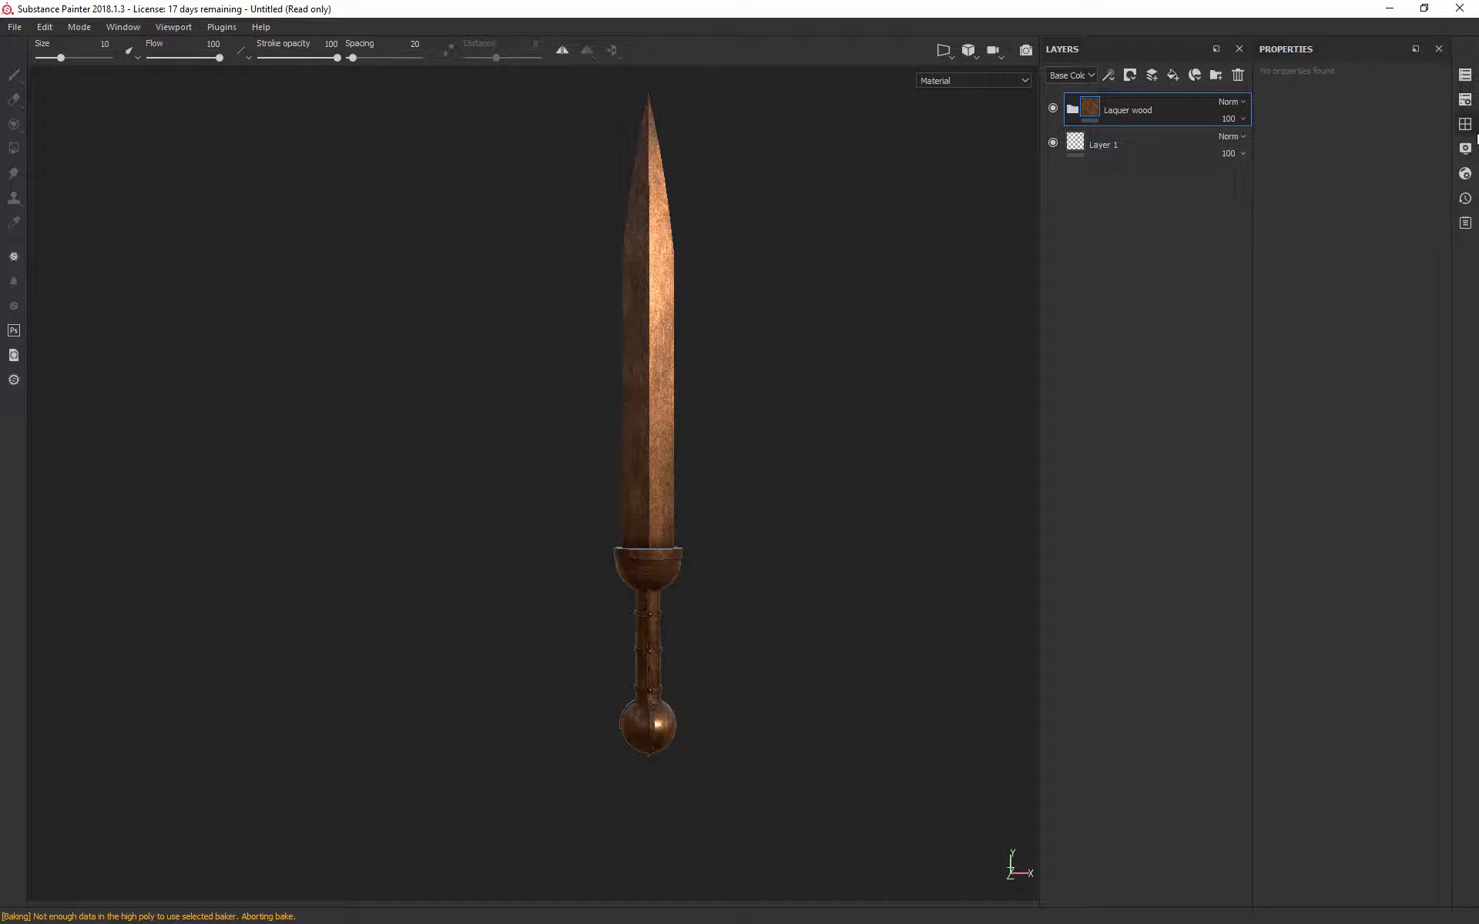
# Step: Apply the Iron Hammered material to the sword as a fill layer and inspect the blade and handle
pyautogui.click(1465, 124)
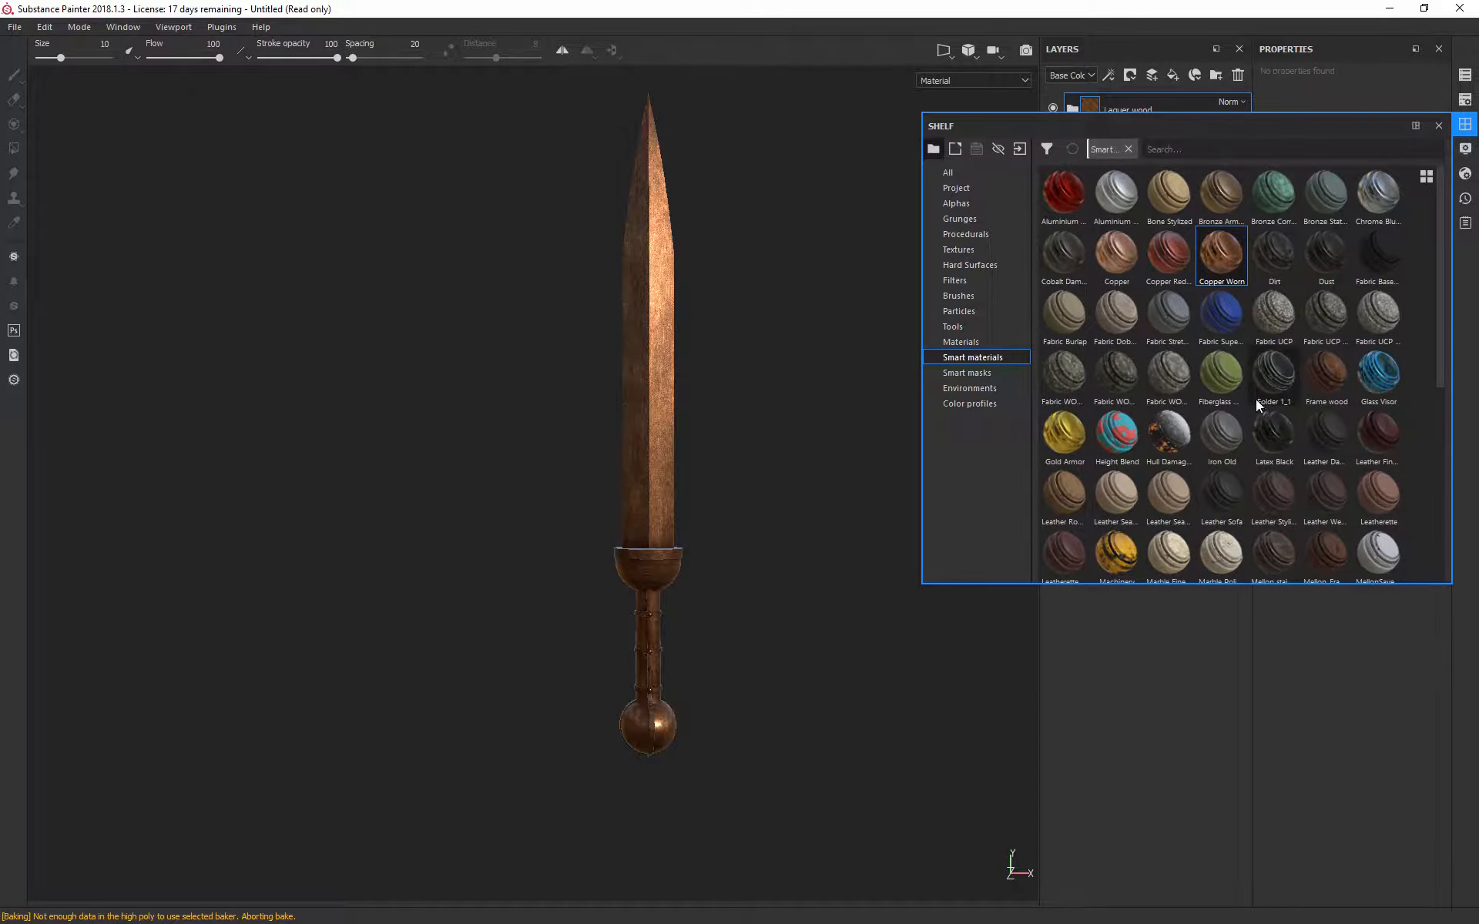
pyautogui.click(986, 342)
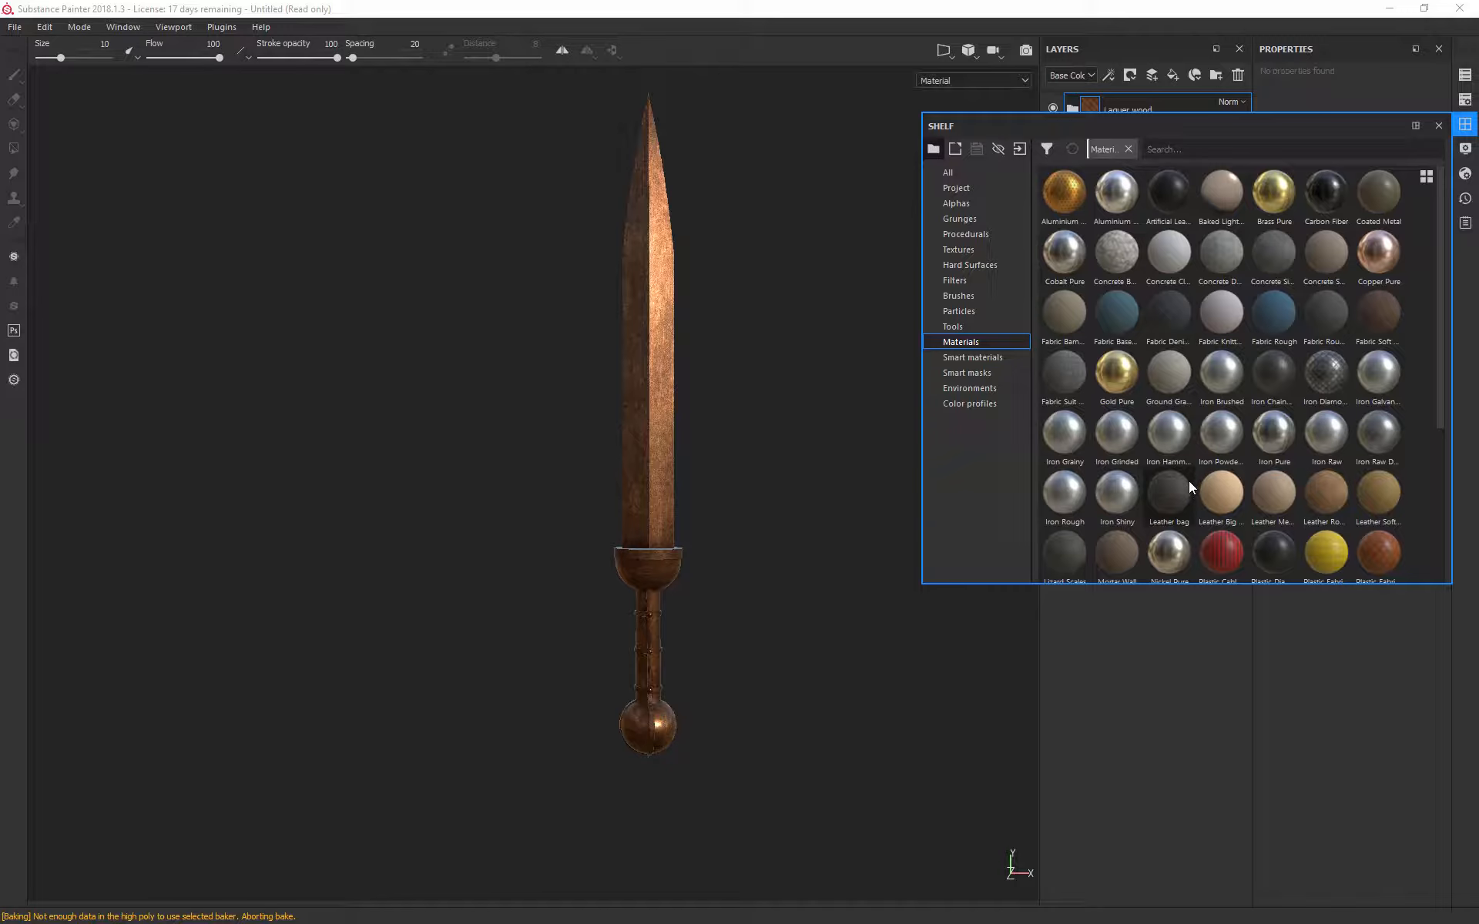
pyautogui.moveTo(1190, 482)
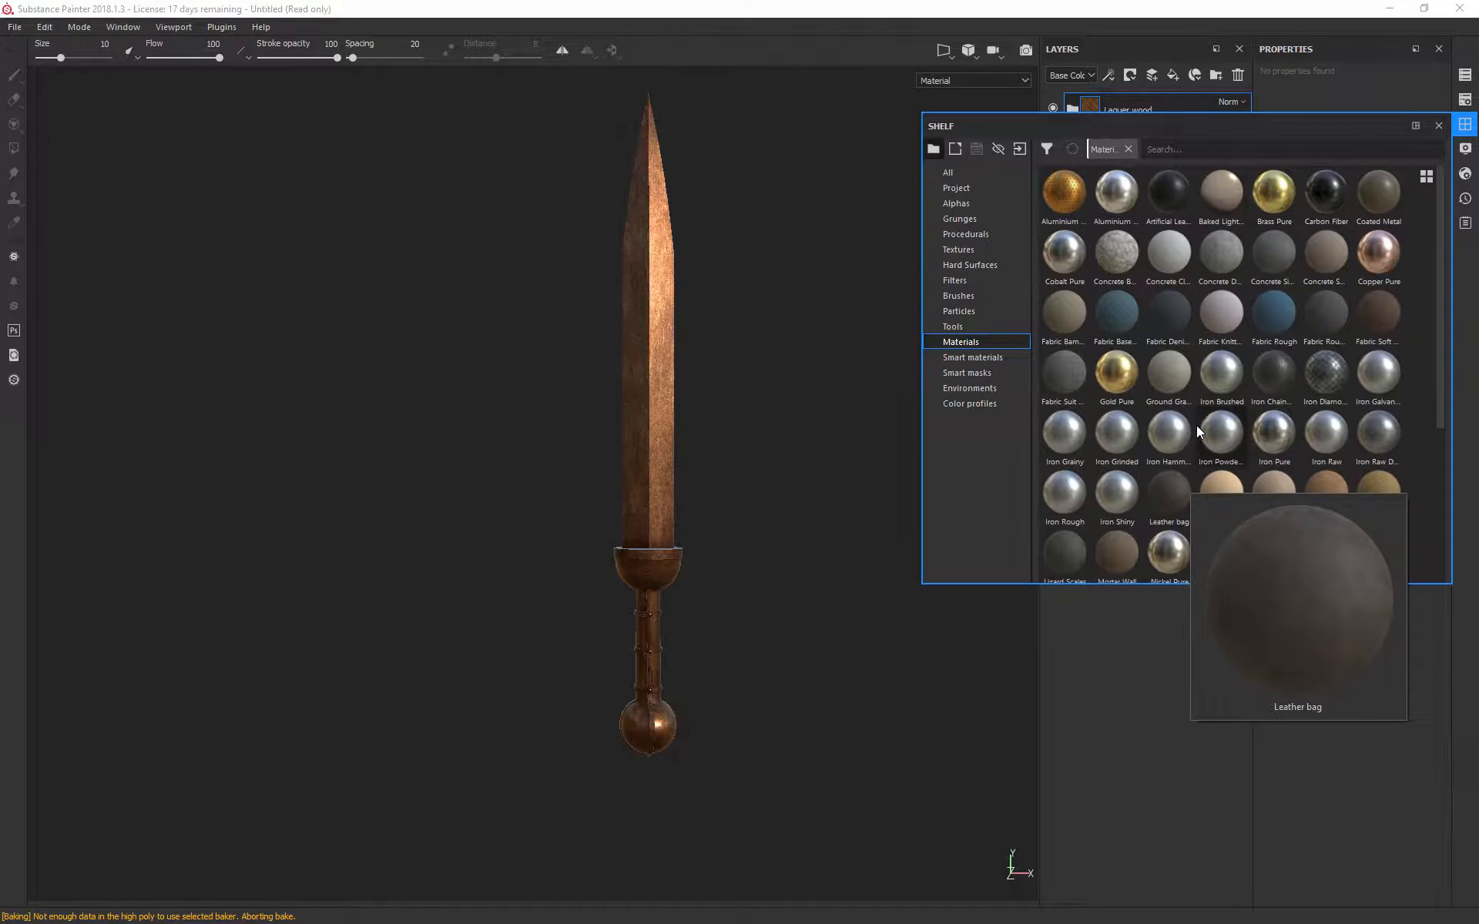
pyautogui.moveTo(1197, 428)
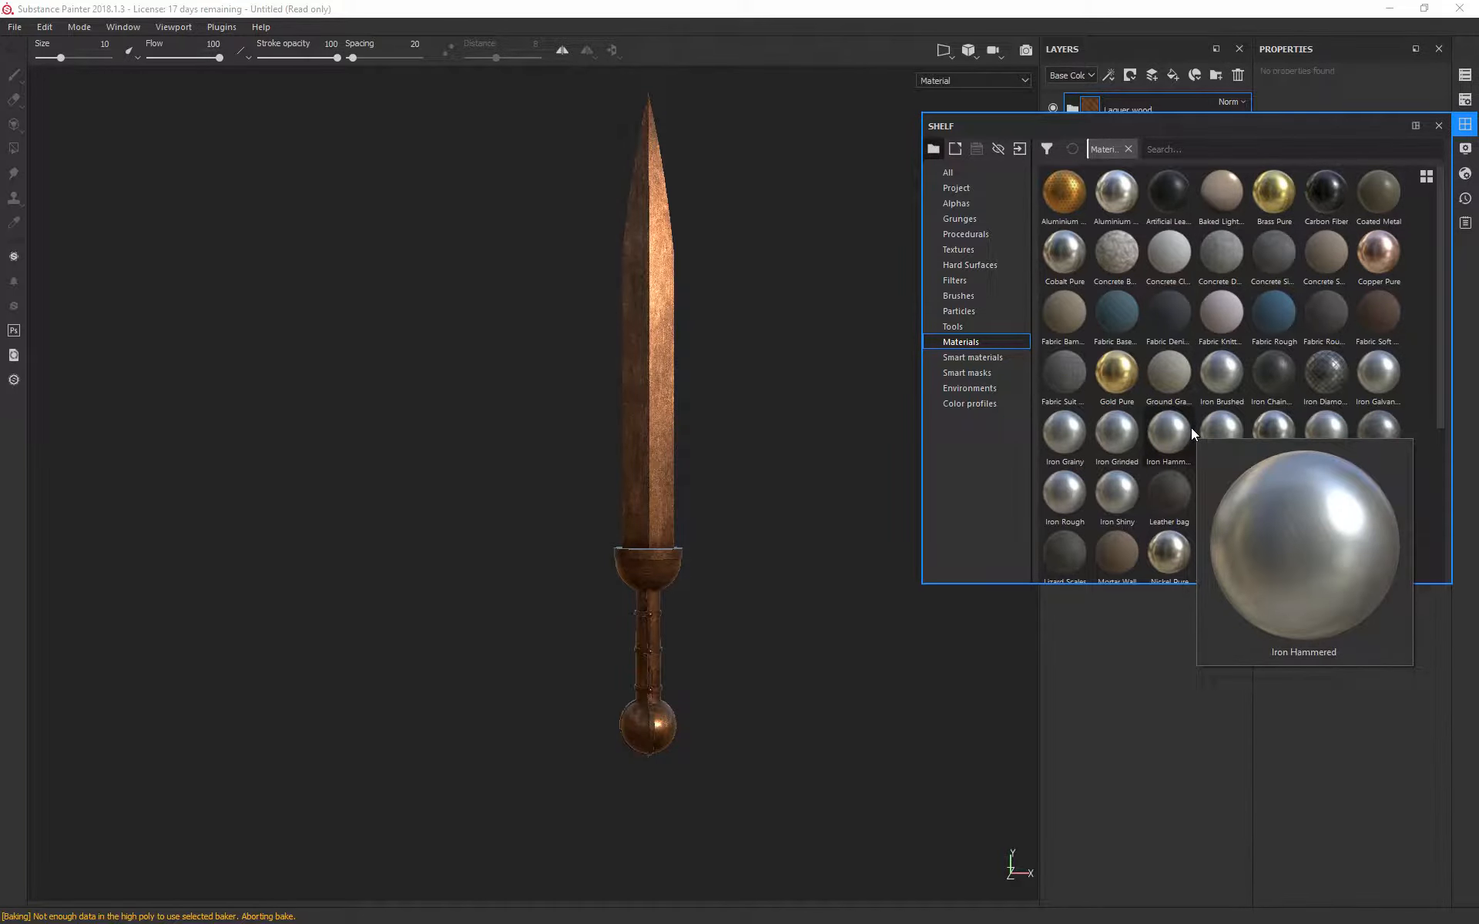
pyautogui.moveTo(1190, 436); pyautogui.dragTo(664, 423)
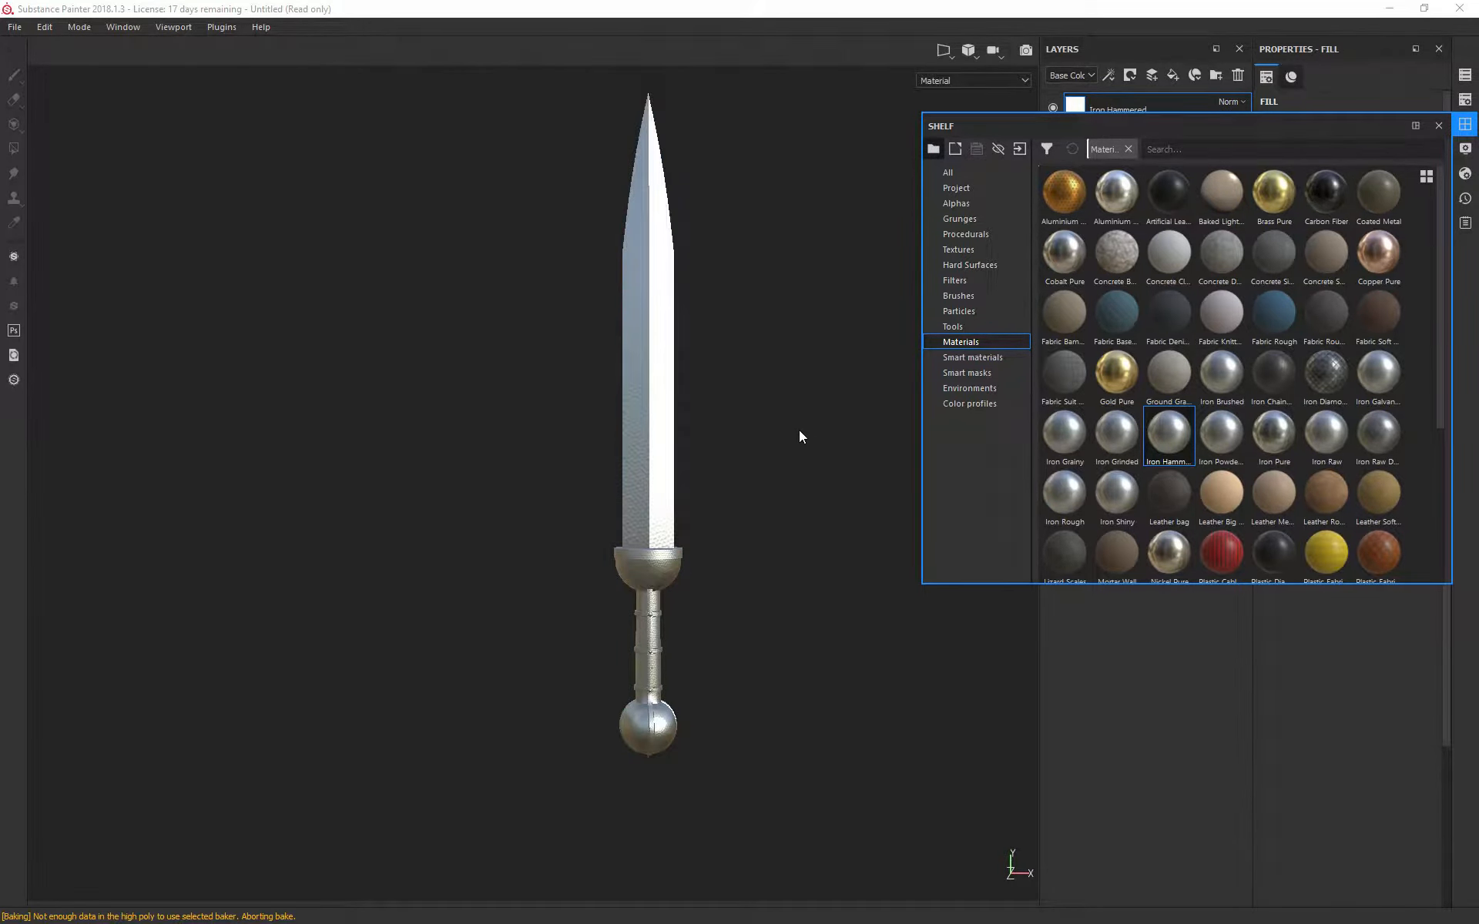
pyautogui.keyDown('alt'); pyautogui.moveTo(779, 456); pyautogui.dragTo(762, 390); pyautogui.keyUp('alt')
pyautogui.keyDown('alt'); pyautogui.moveTo(763, 390); pyautogui.dragTo(825, 253, button='right'); pyautogui.keyUp('alt')
# Step: Widen the layer stack area and dock the material shelf beneath the 3D viewport
pyautogui.moveTo(1223, 118); pyautogui.dragTo(1118, 134)
pyautogui.moveTo(1017, 48); pyautogui.dragTo(216, 183)
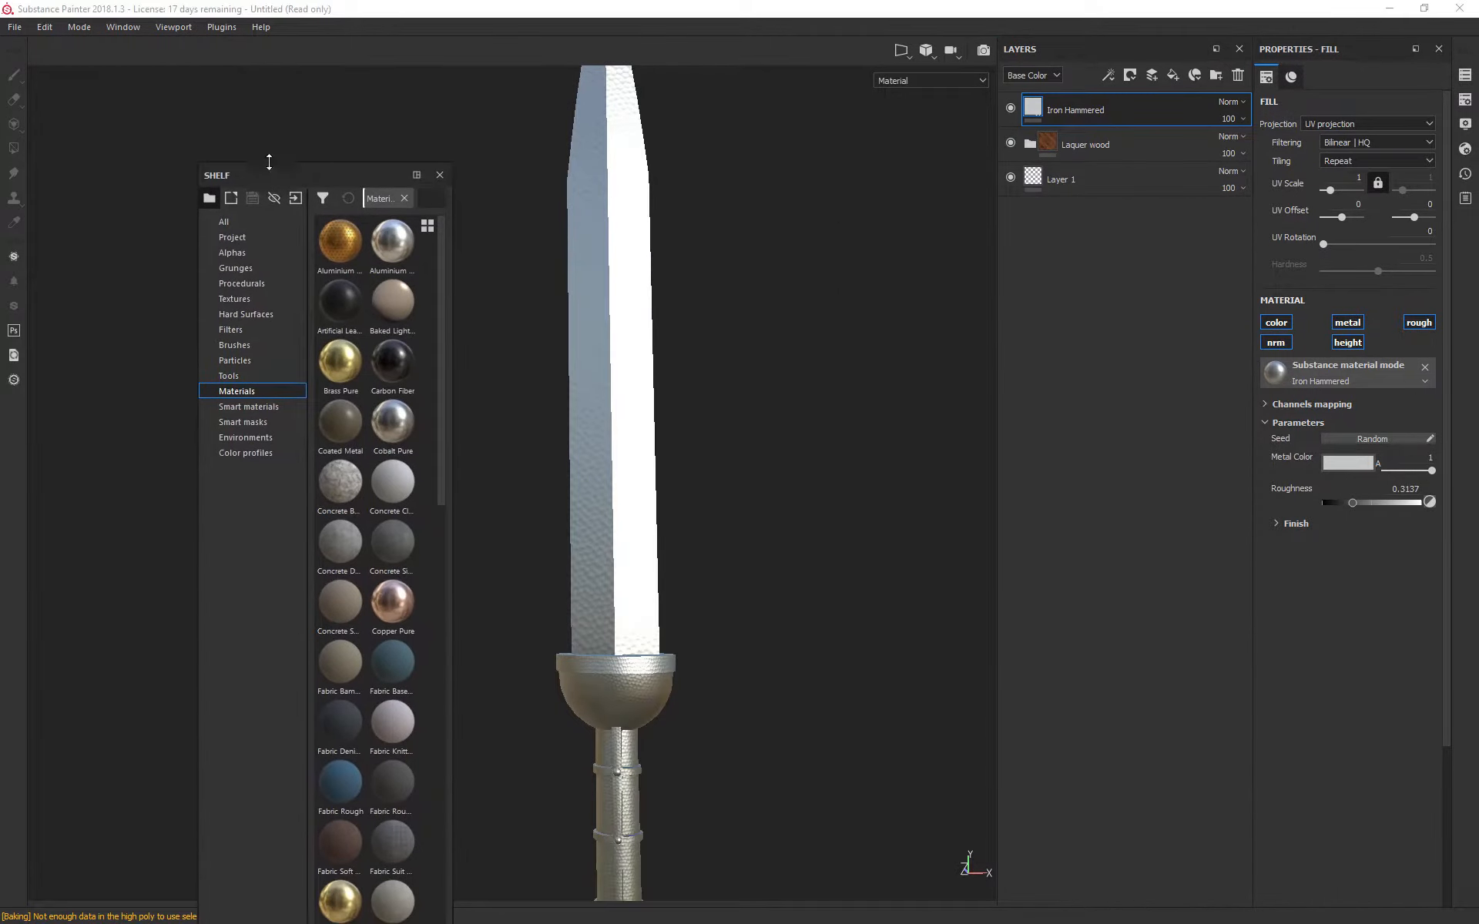
pyautogui.click(440, 175)
pyautogui.click(1466, 125)
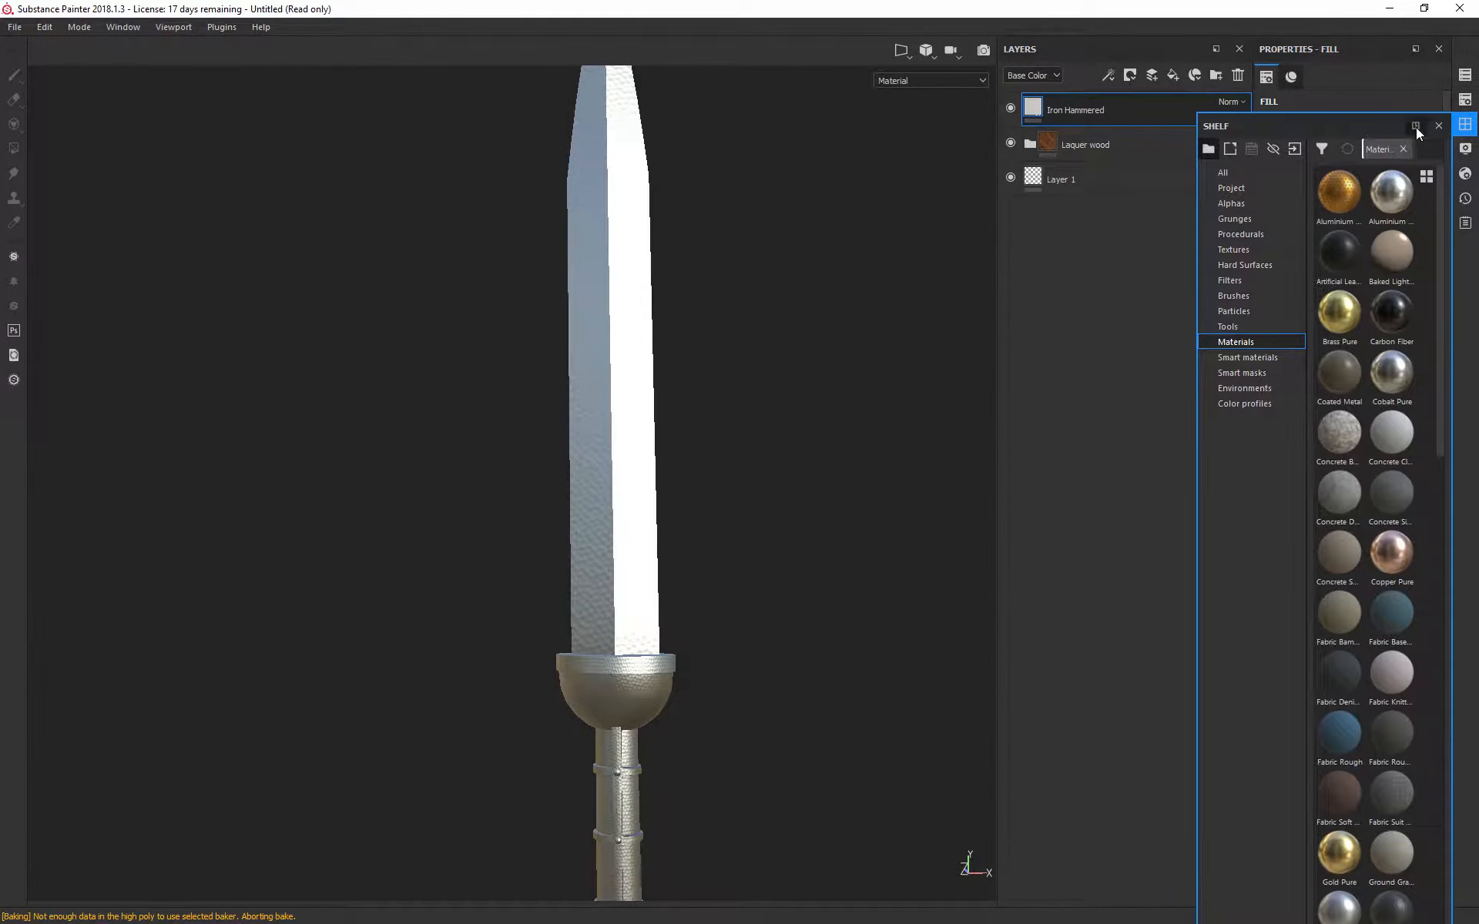
pyautogui.moveTo(1353, 128); pyautogui.dragTo(336, 225)
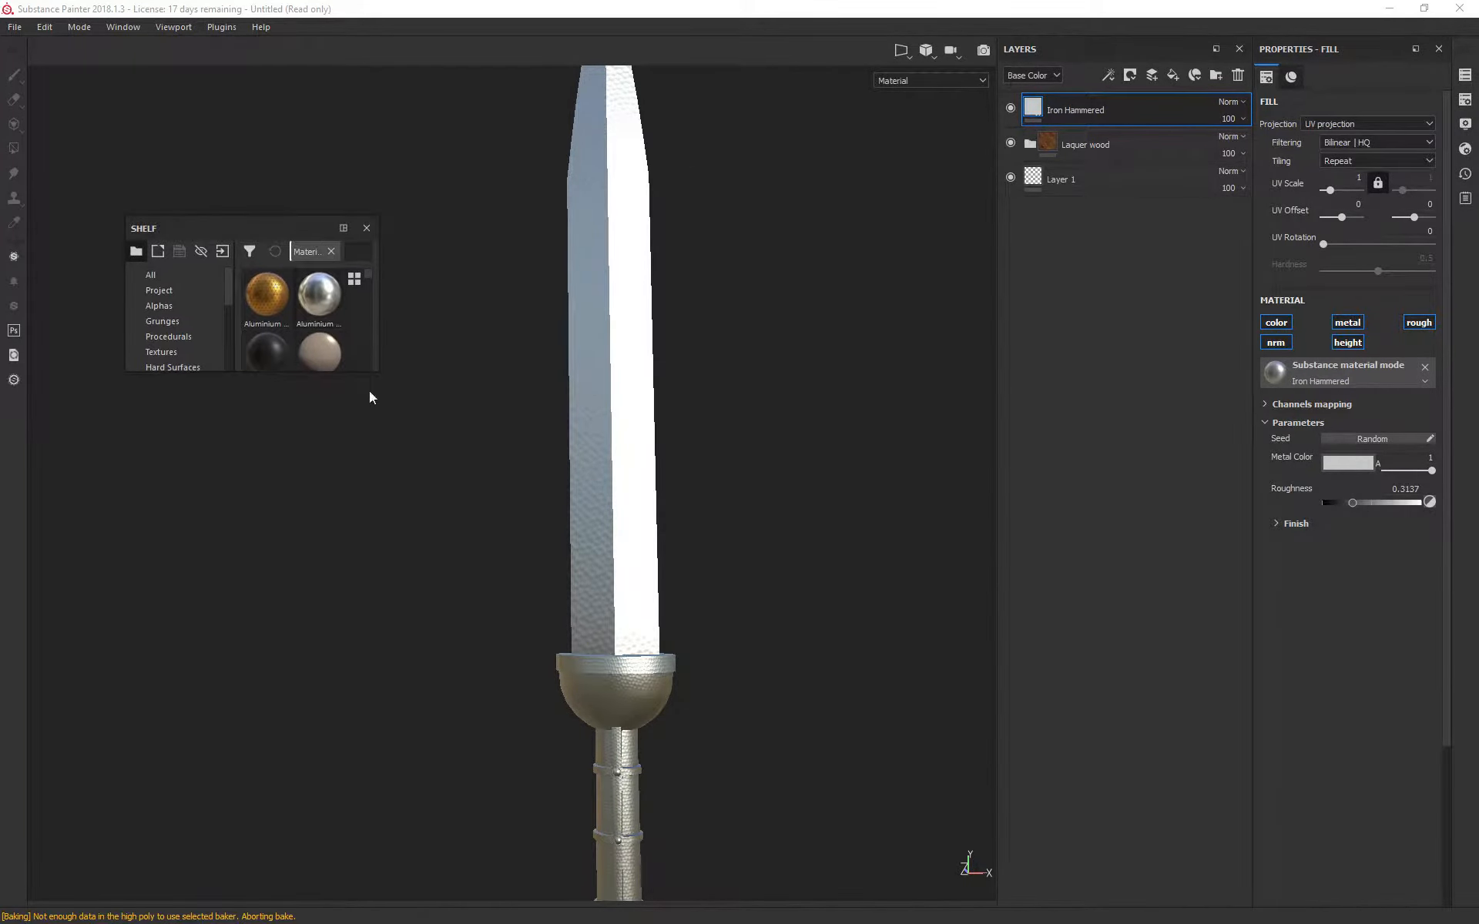
pyautogui.moveTo(378, 373); pyautogui.dragTo(662, 612)
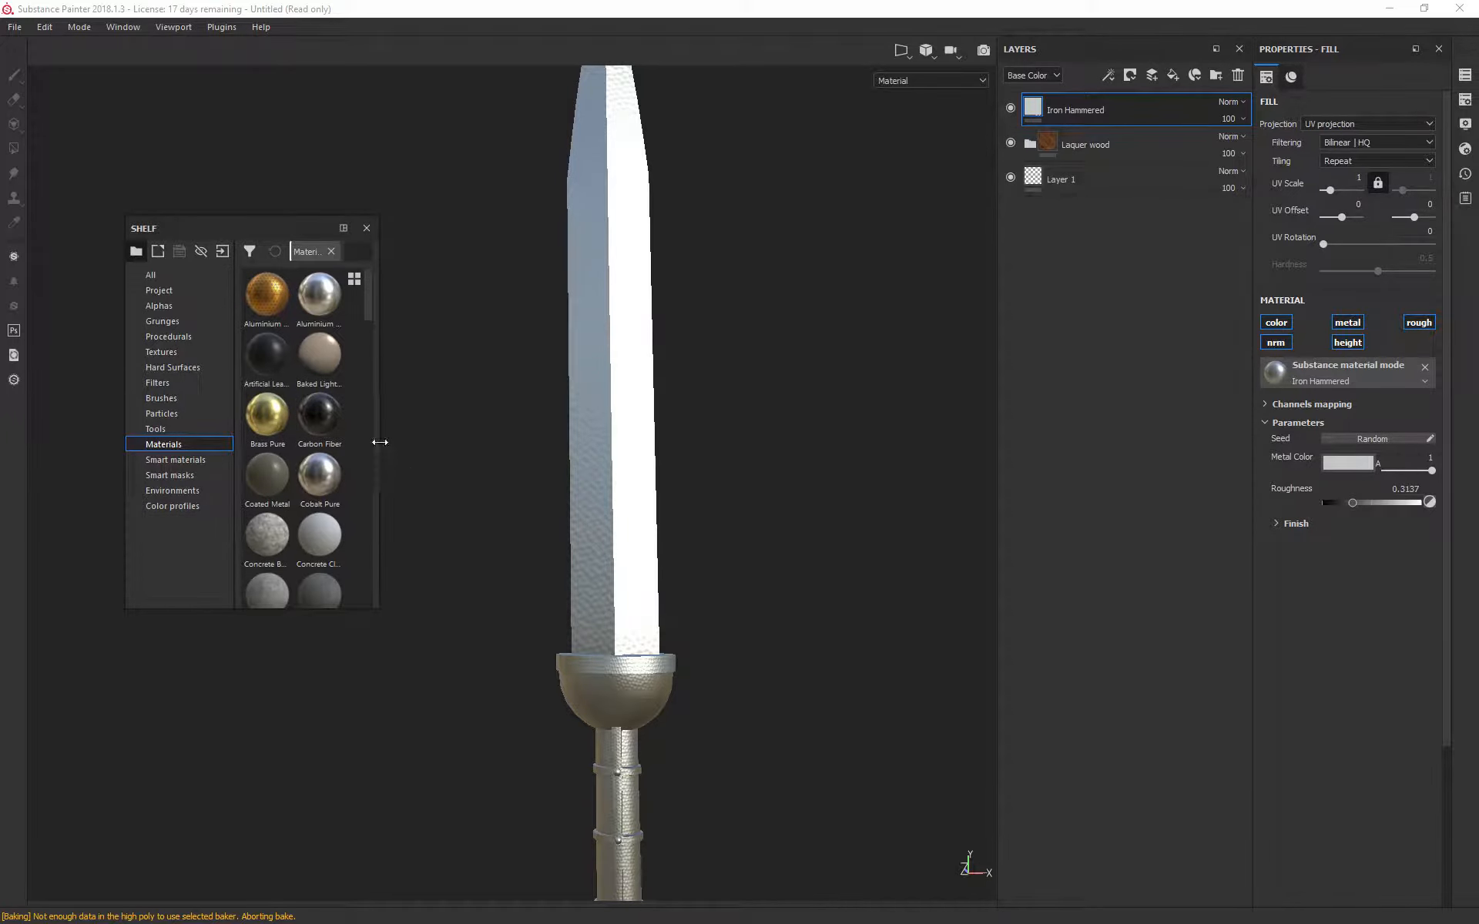
pyautogui.moveTo(377, 443); pyautogui.dragTo(640, 447)
pyautogui.moveTo(497, 233); pyautogui.dragTo(616, 858)
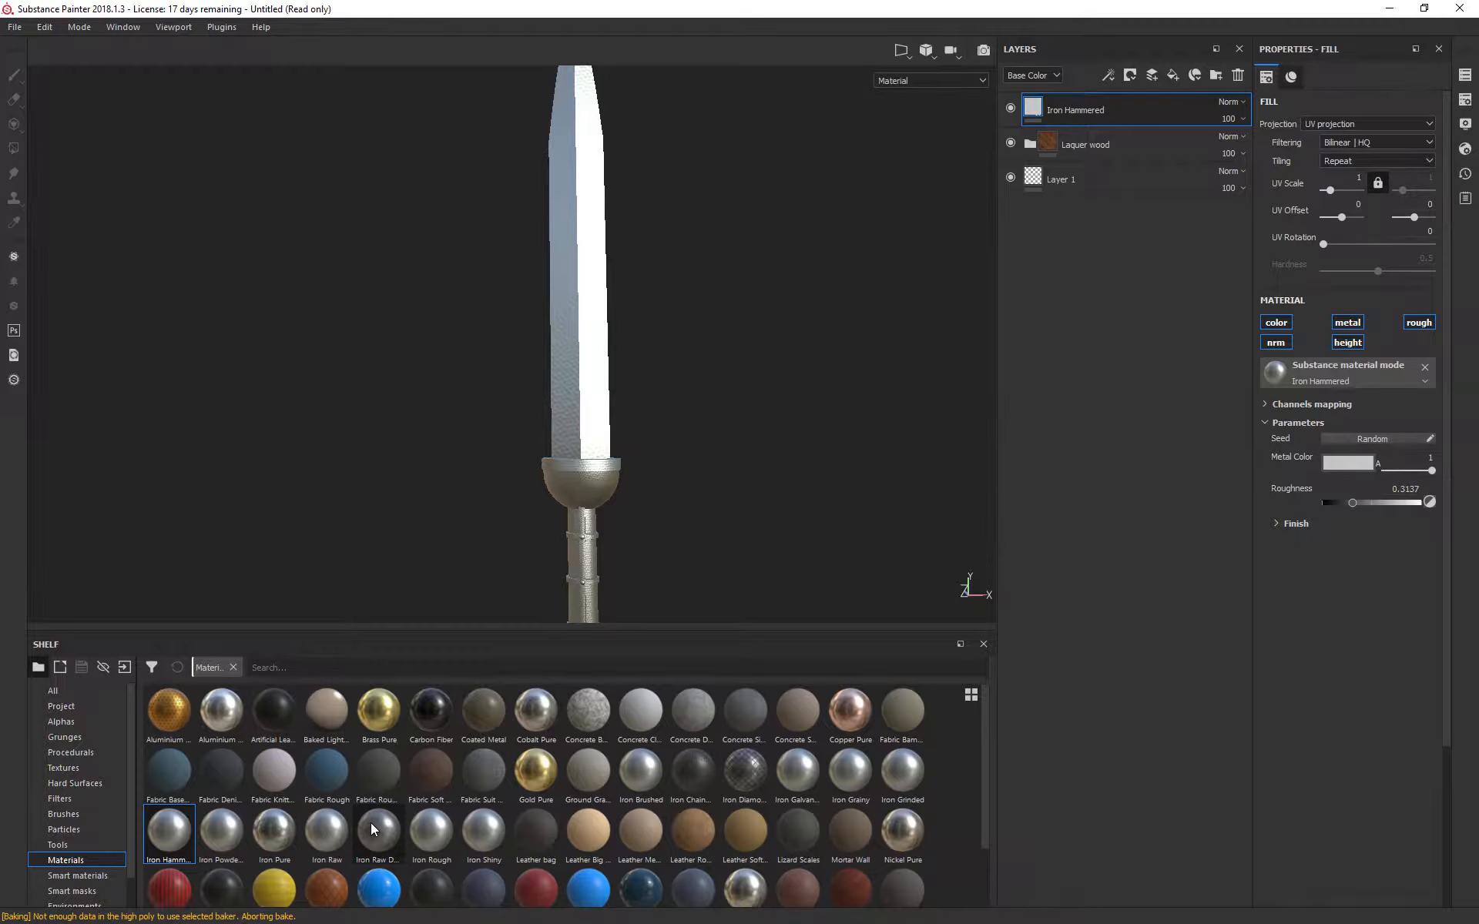
# Step: Add the Iron Raw Damaged material at the top of the layer stack and delete the Iron Hammered layer
pyautogui.moveTo(371, 823); pyautogui.dragTo(1100, 99)
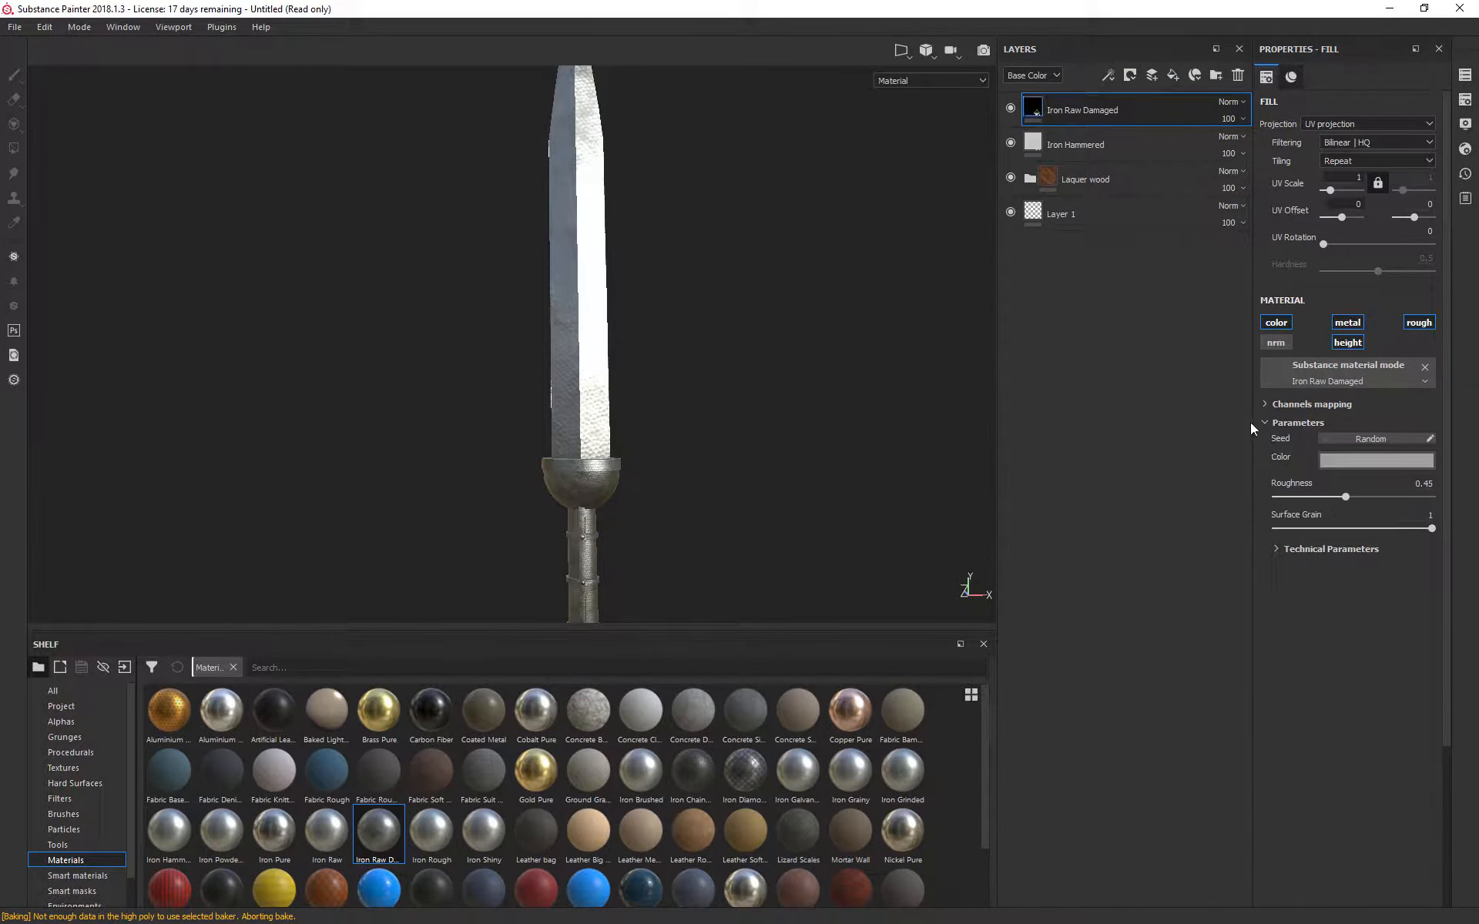
pyautogui.keyDown('alt'); pyautogui.moveTo(699, 424); pyautogui.dragTo(750, 409, button='middle'); pyautogui.keyUp('alt')
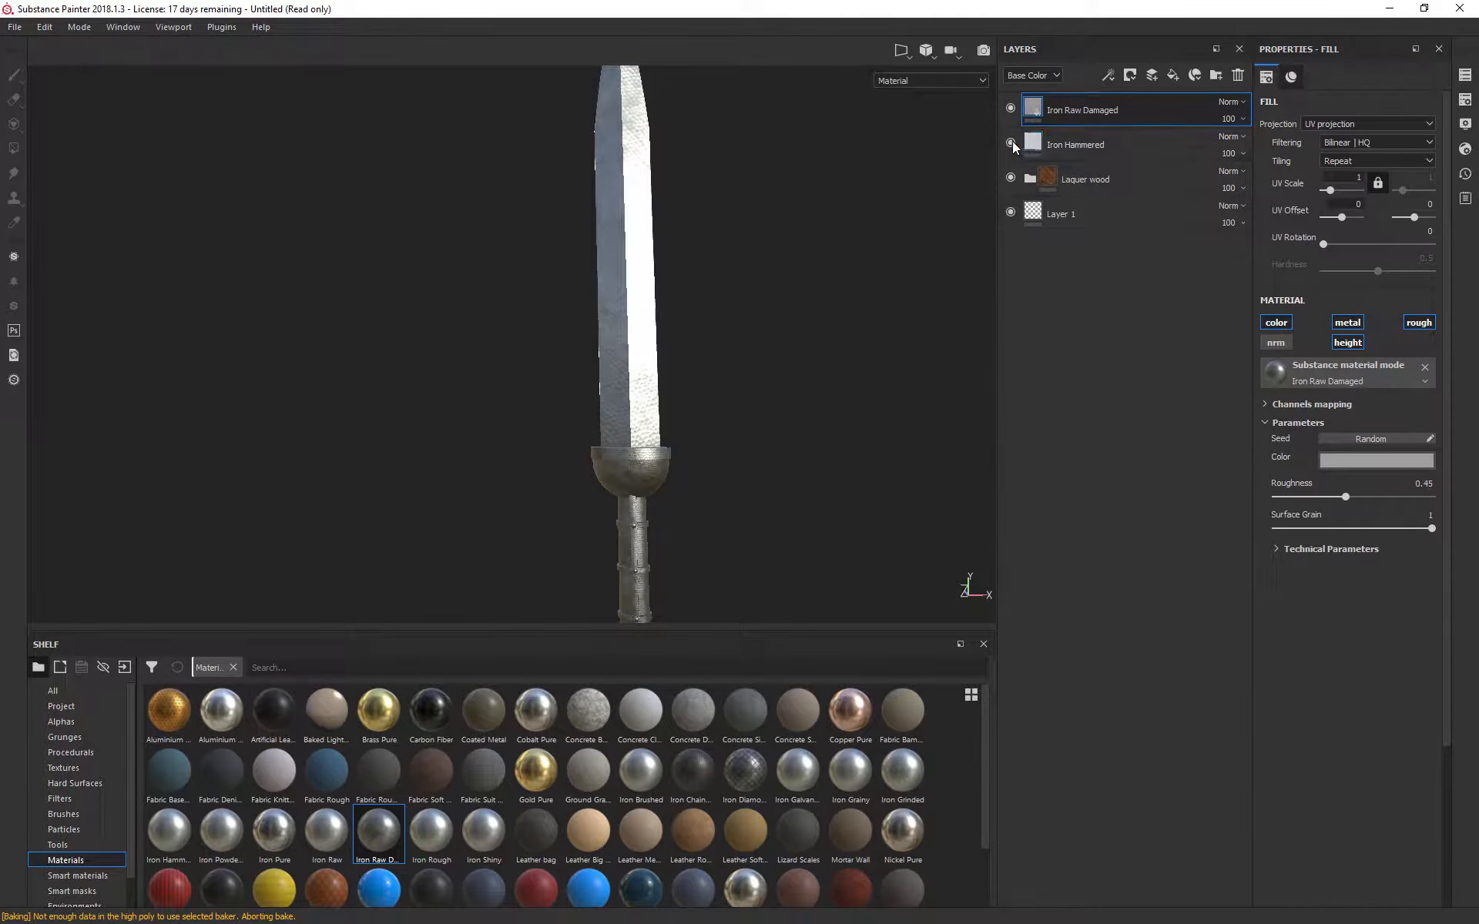
pyautogui.click(1010, 142)
pyautogui.click(1128, 136)
pyautogui.press('Delete')
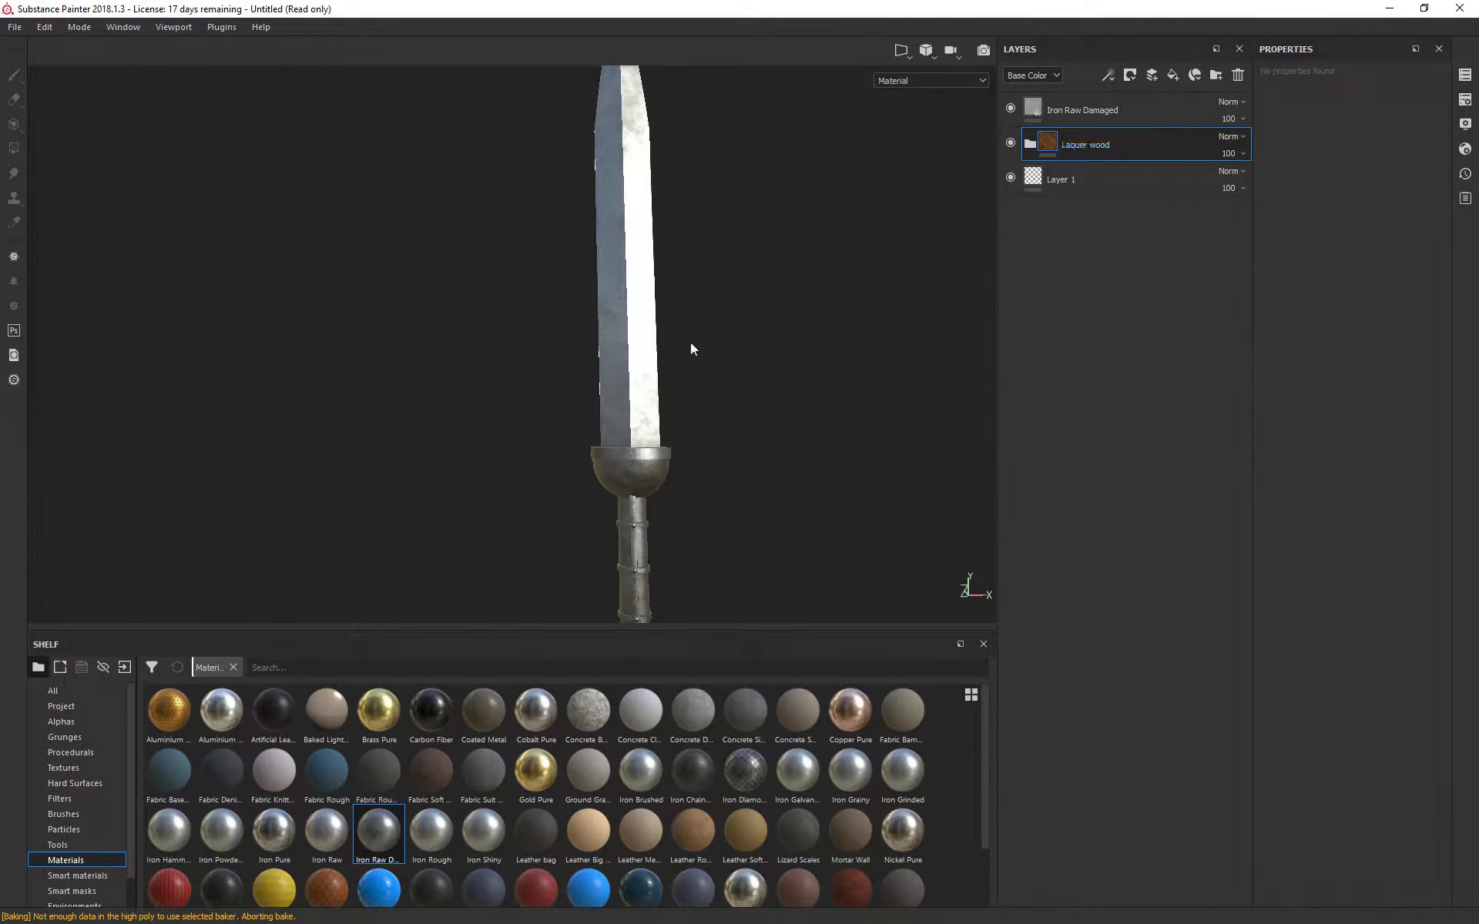
pyautogui.moveTo(733, 373)
pyautogui.keyDown('alt'); pyautogui.mouseDown()
pyautogui.moveTo(917, 284)
pyautogui.moveTo(761, 381)
pyautogui.moveTo(459, 413)
pyautogui.moveTo(294, 406)
pyautogui.moveTo(999, 183)
pyautogui.moveTo(539, 423)
pyautogui.moveTo(677, 426)
pyautogui.moveTo(343, 372)
pyautogui.moveTo(729, 369)
pyautogui.mouseUp(); pyautogui.keyUp('alt')
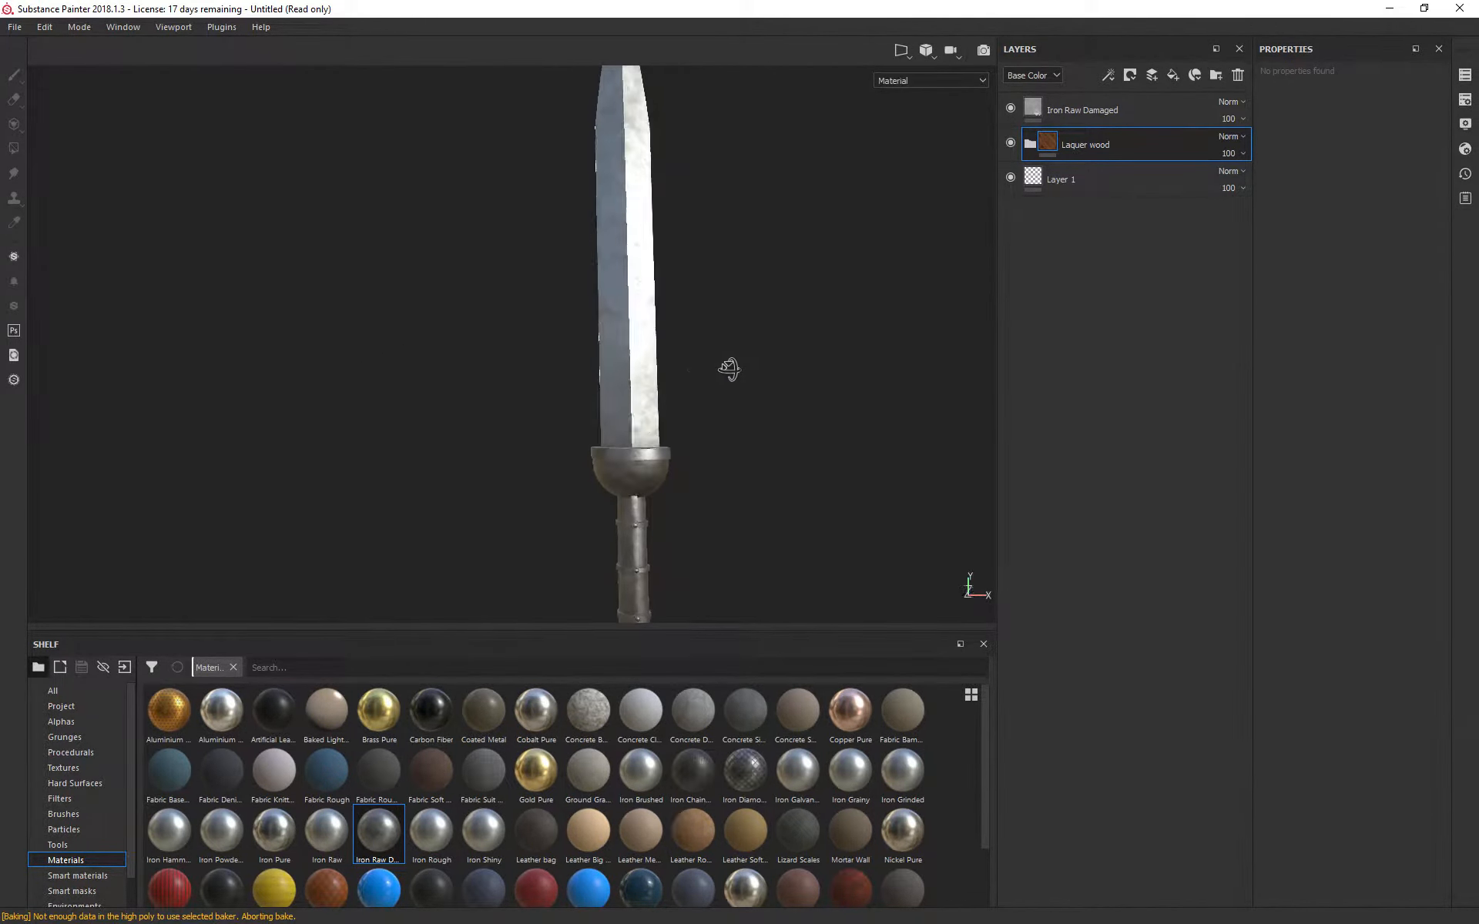
# Step: Select the Iron Raw Damaged layer, inspect it on the sword, and reduce the docked shelf's height
pyautogui.click(1100, 110)
pyautogui.keyDown('alt'); pyautogui.moveTo(800, 450); pyautogui.dragTo(763, 396); pyautogui.keyUp('alt')
pyautogui.keyDown('alt'); pyautogui.moveTo(793, 316); pyautogui.dragTo(719, 327); pyautogui.keyUp('alt')
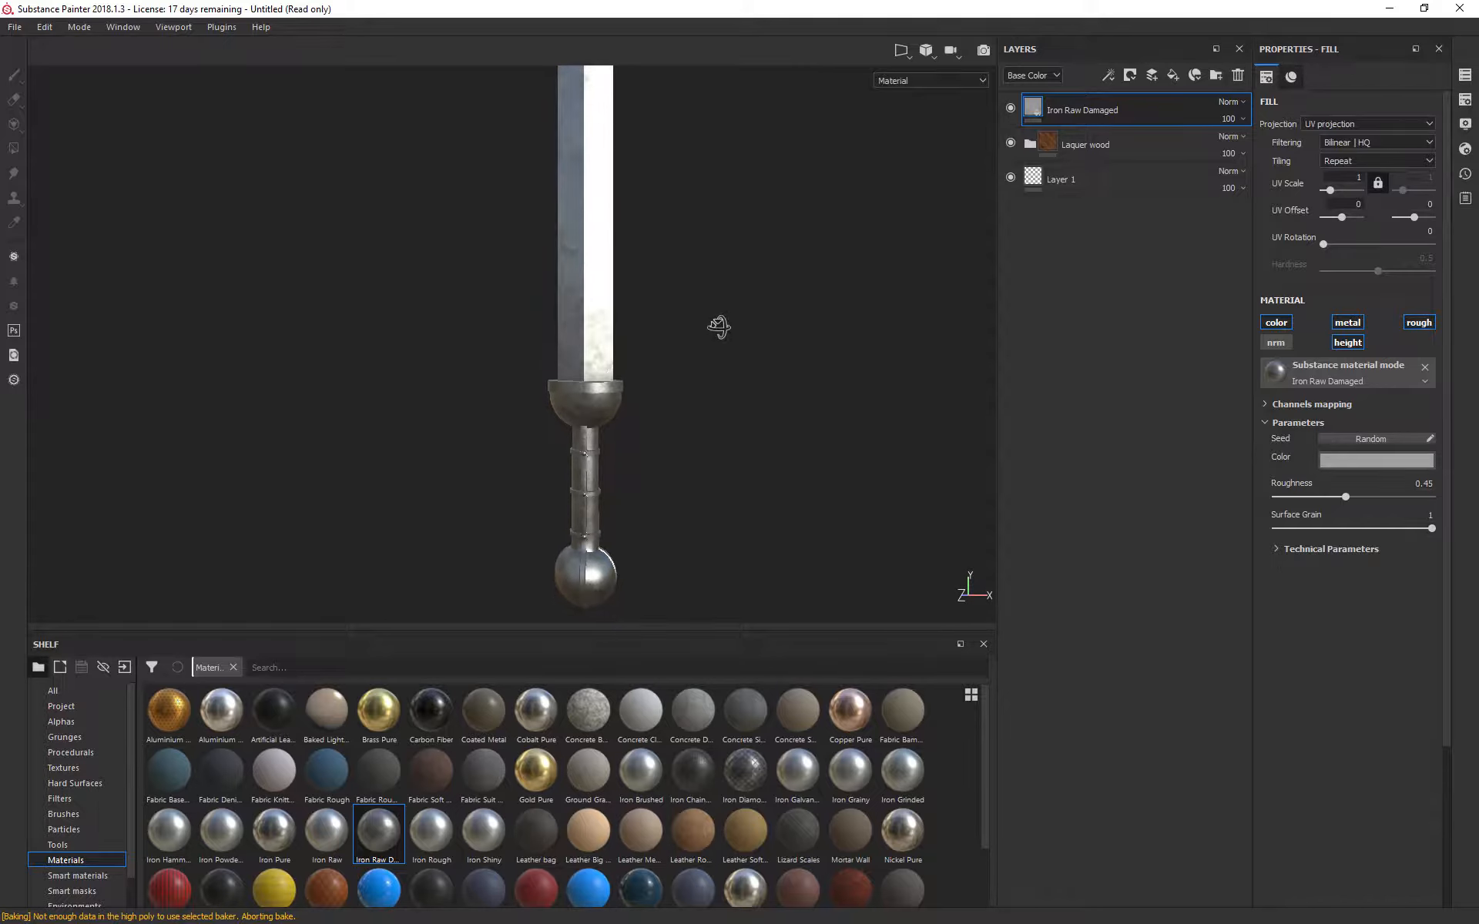
pyautogui.moveTo(852, 629); pyautogui.dragTo(854, 833)
pyautogui.keyDown('alt'); pyautogui.moveTo(756, 183); pyautogui.dragTo(687, 316); pyautogui.keyUp('alt')
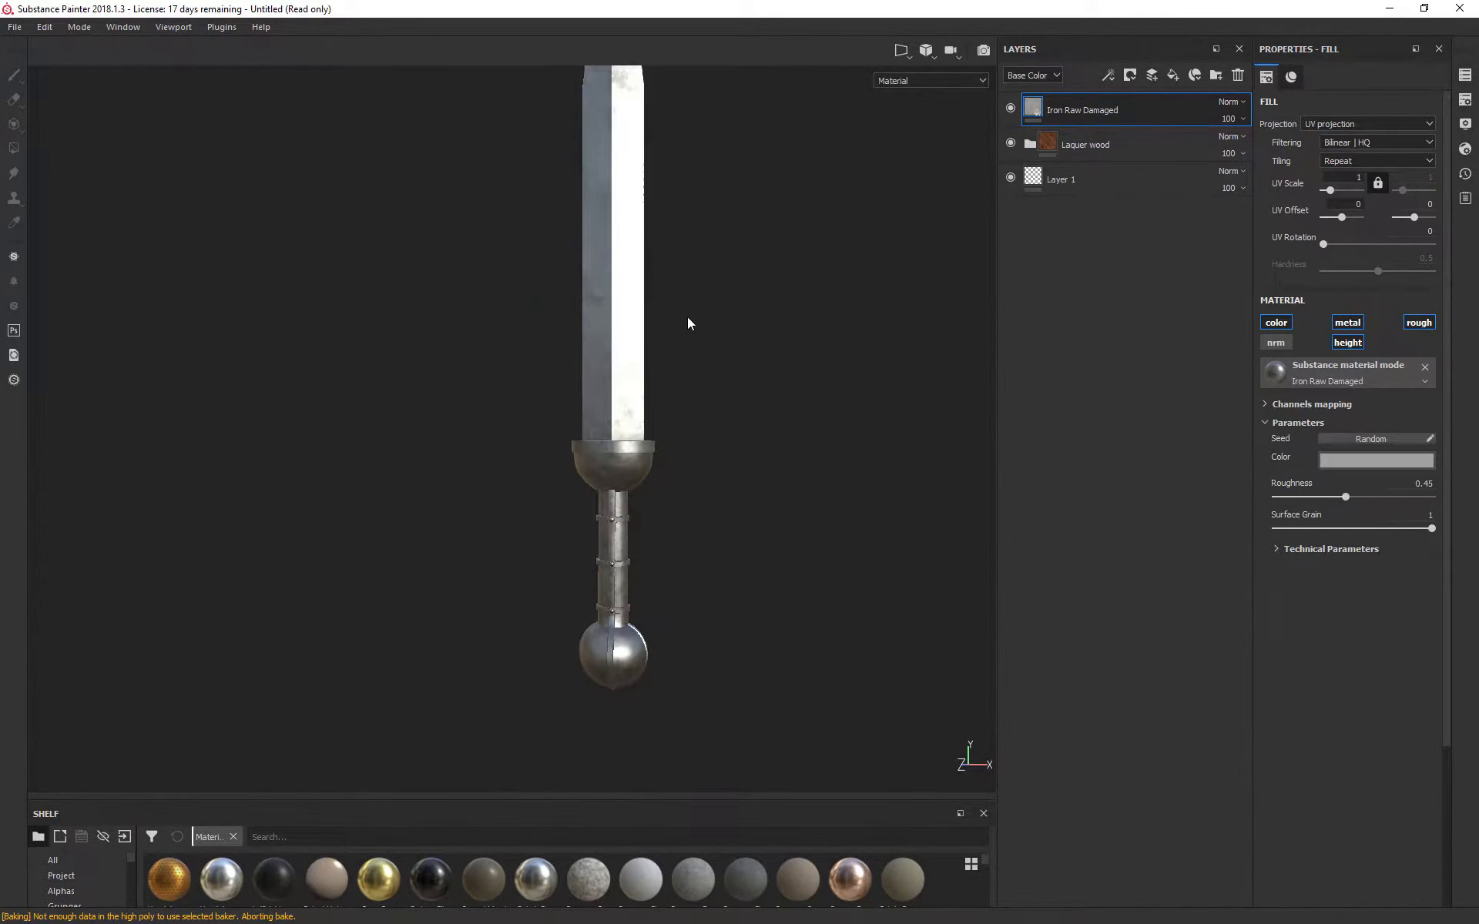
# Step: Delete the empty Layer 1 from the layer stack
pyautogui.click(1089, 140)
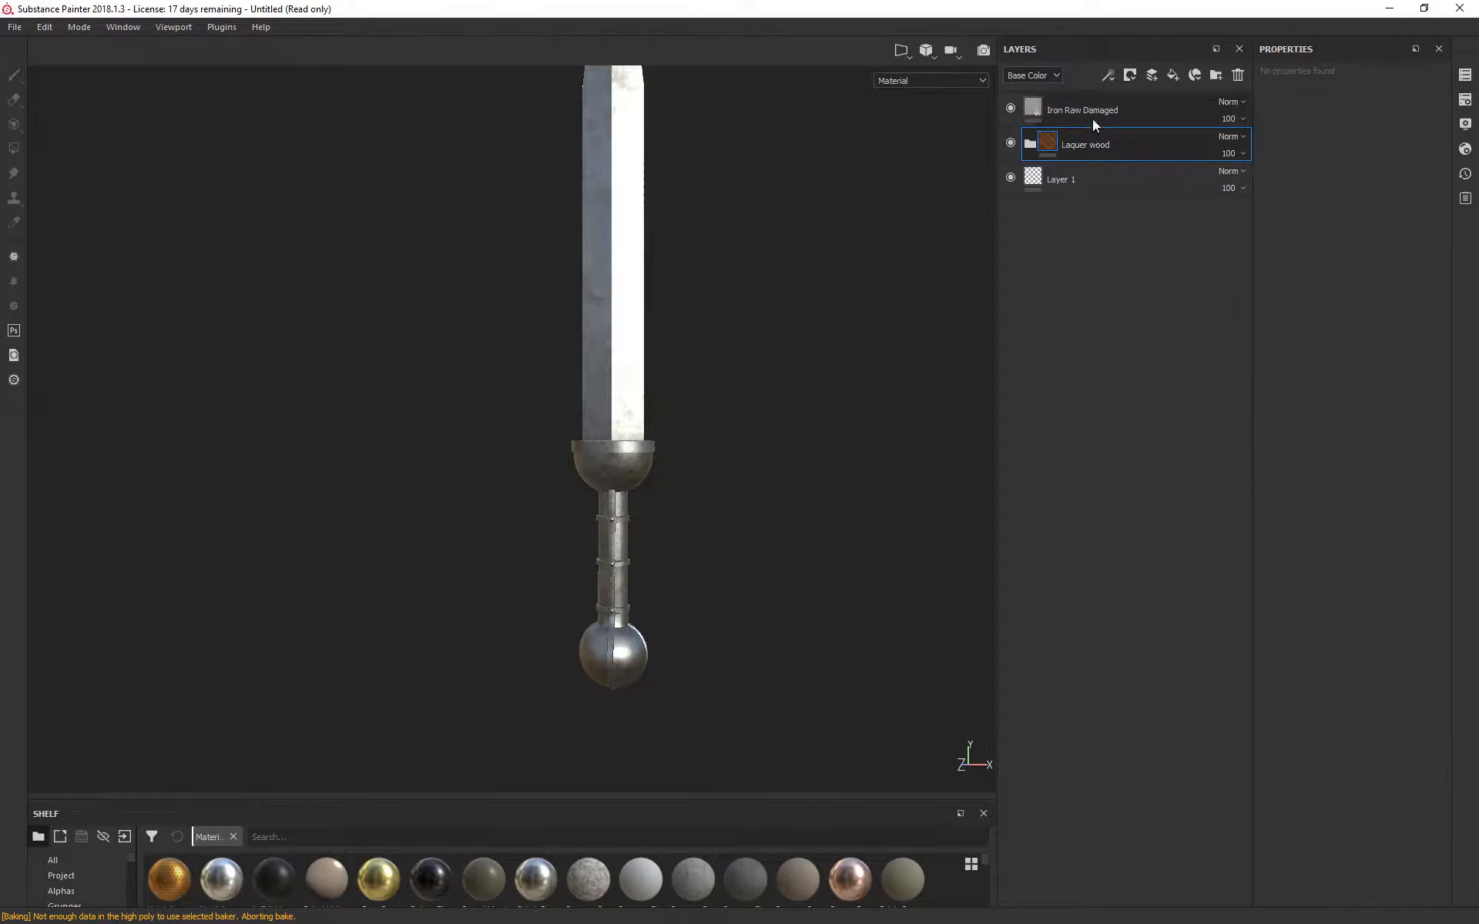
pyautogui.click(1092, 119)
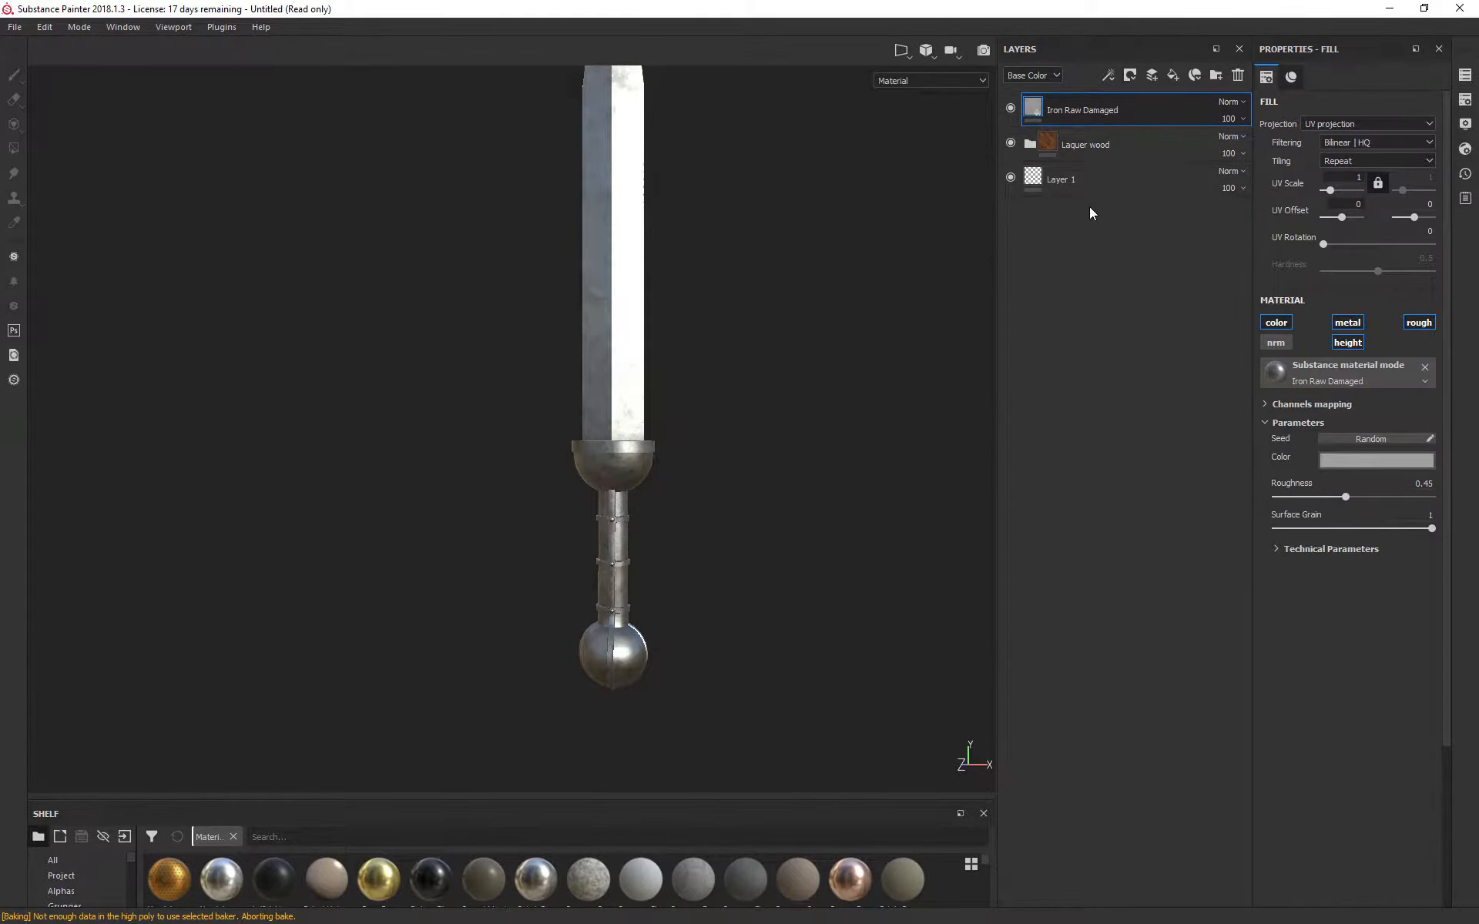
pyautogui.click(1090, 160)
pyautogui.click(1089, 177)
pyautogui.press('Delete')
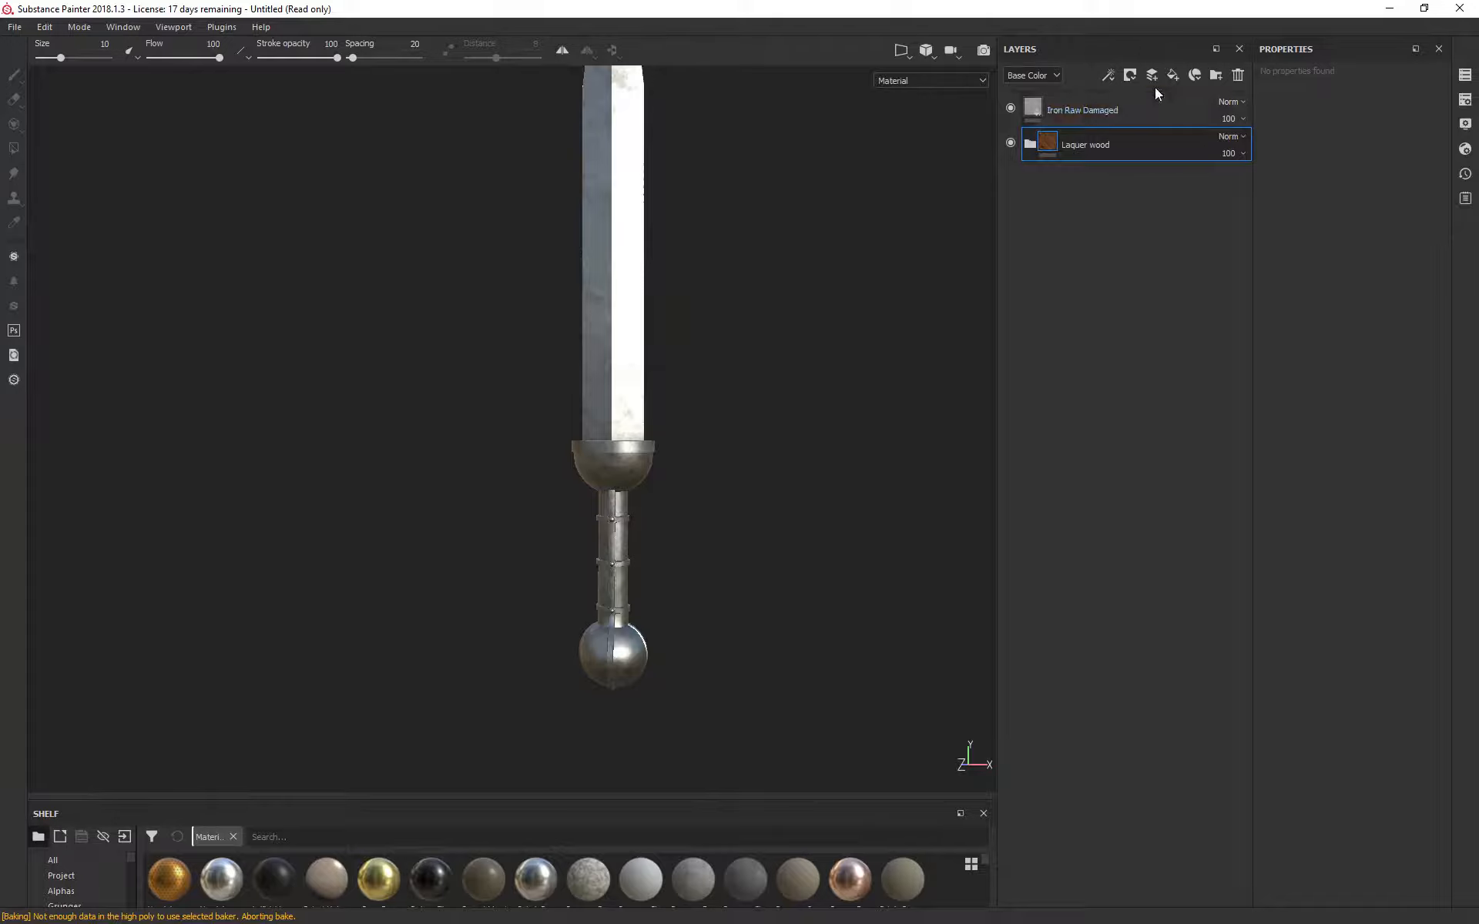
# Step: Add a white mask to the Iron Raw Damaged layer, and try and undo a black brush stroke on the blade
pyautogui.click(1114, 112)
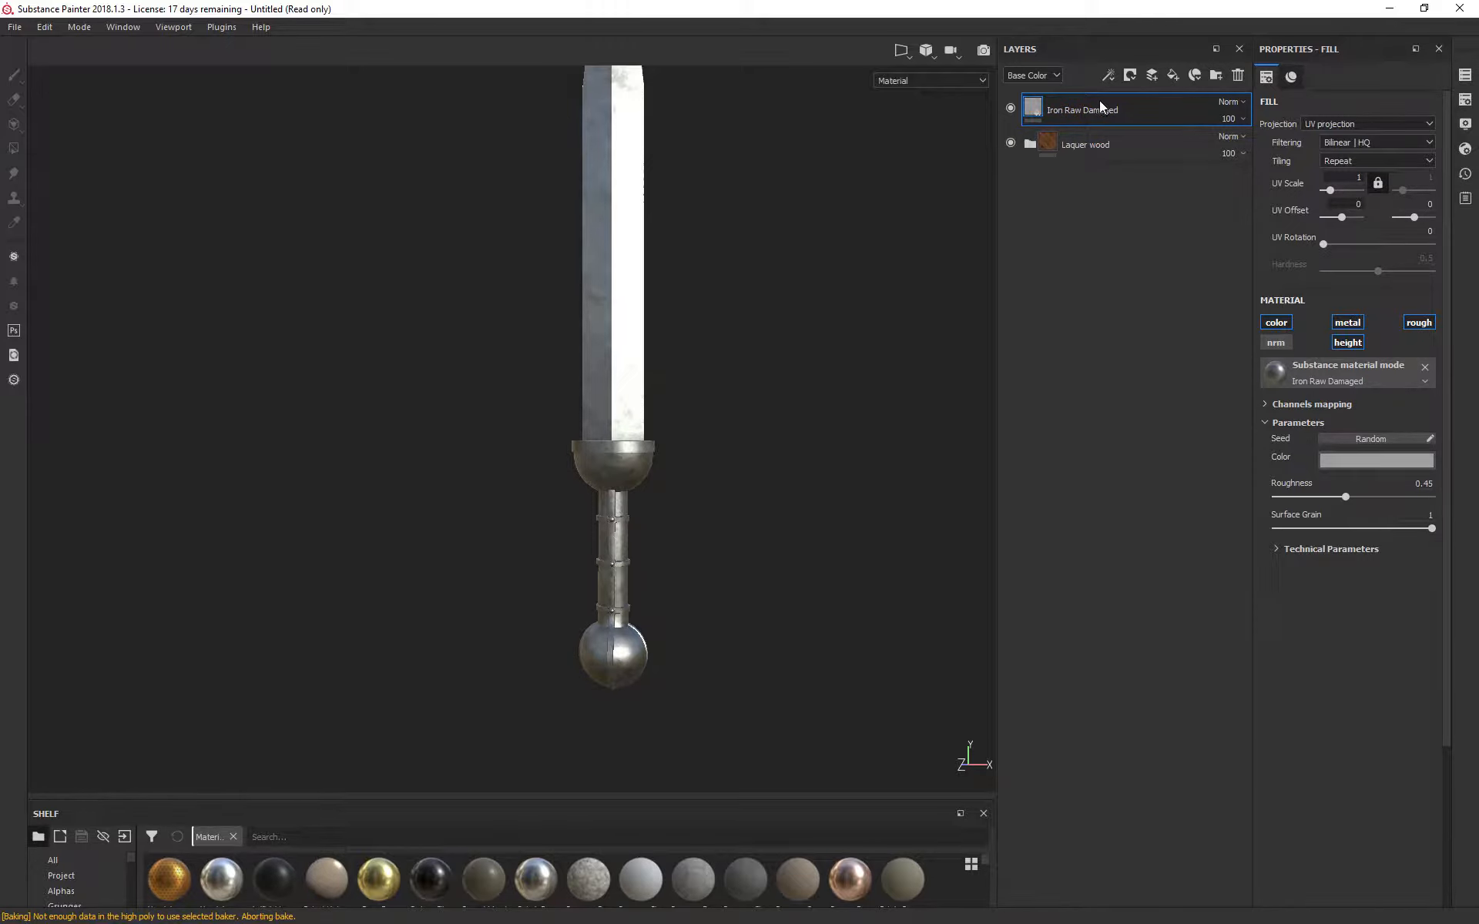
pyautogui.keyDown('alt'); pyautogui.moveTo(739, 255); pyautogui.dragTo(725, 355); pyautogui.keyUp('alt')
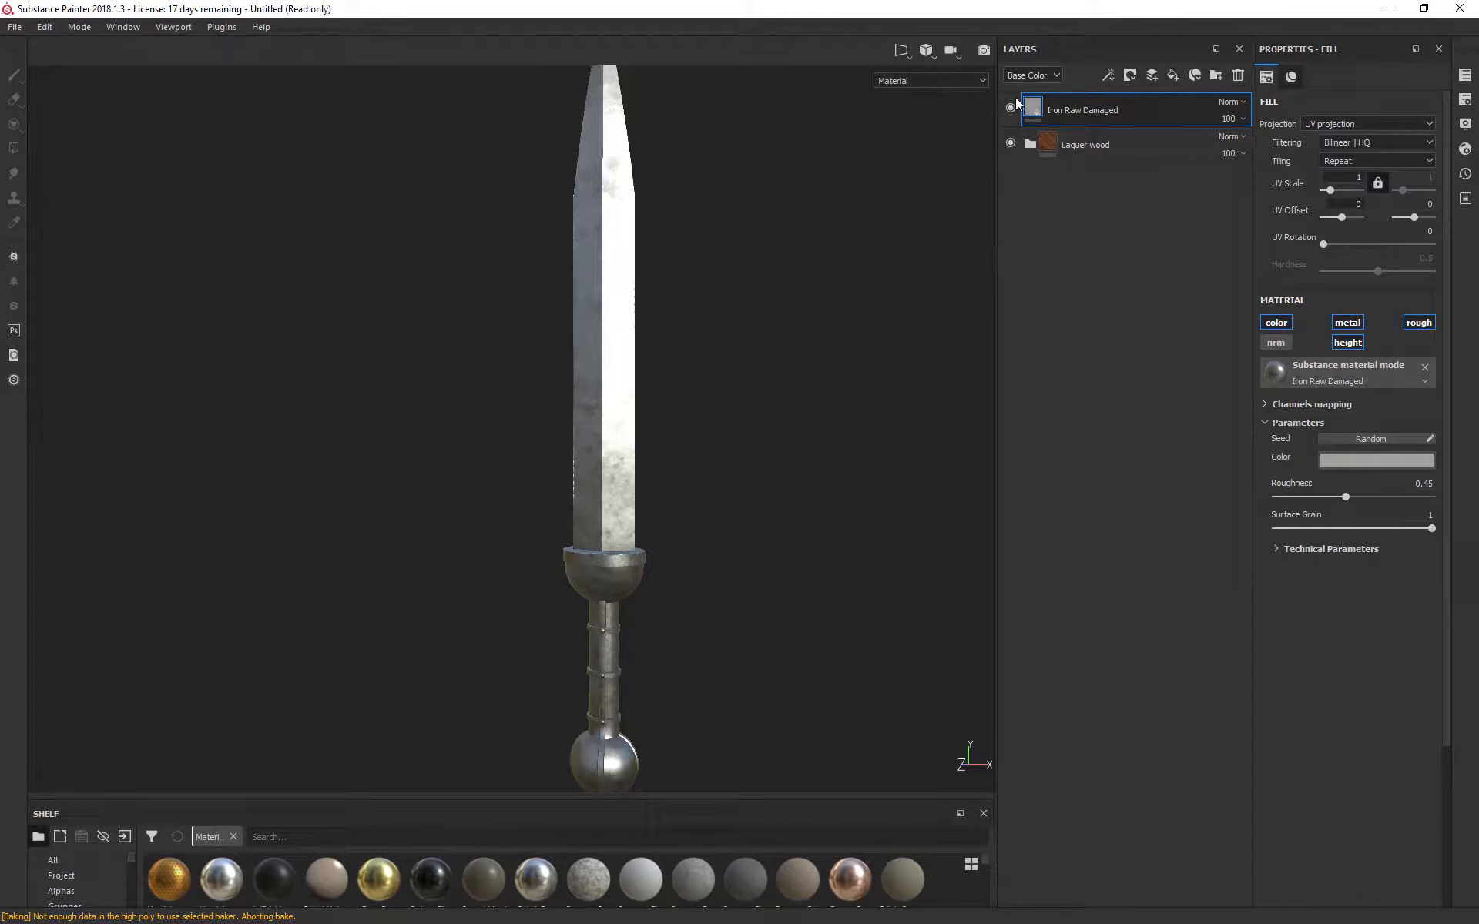
pyautogui.click(1129, 77)
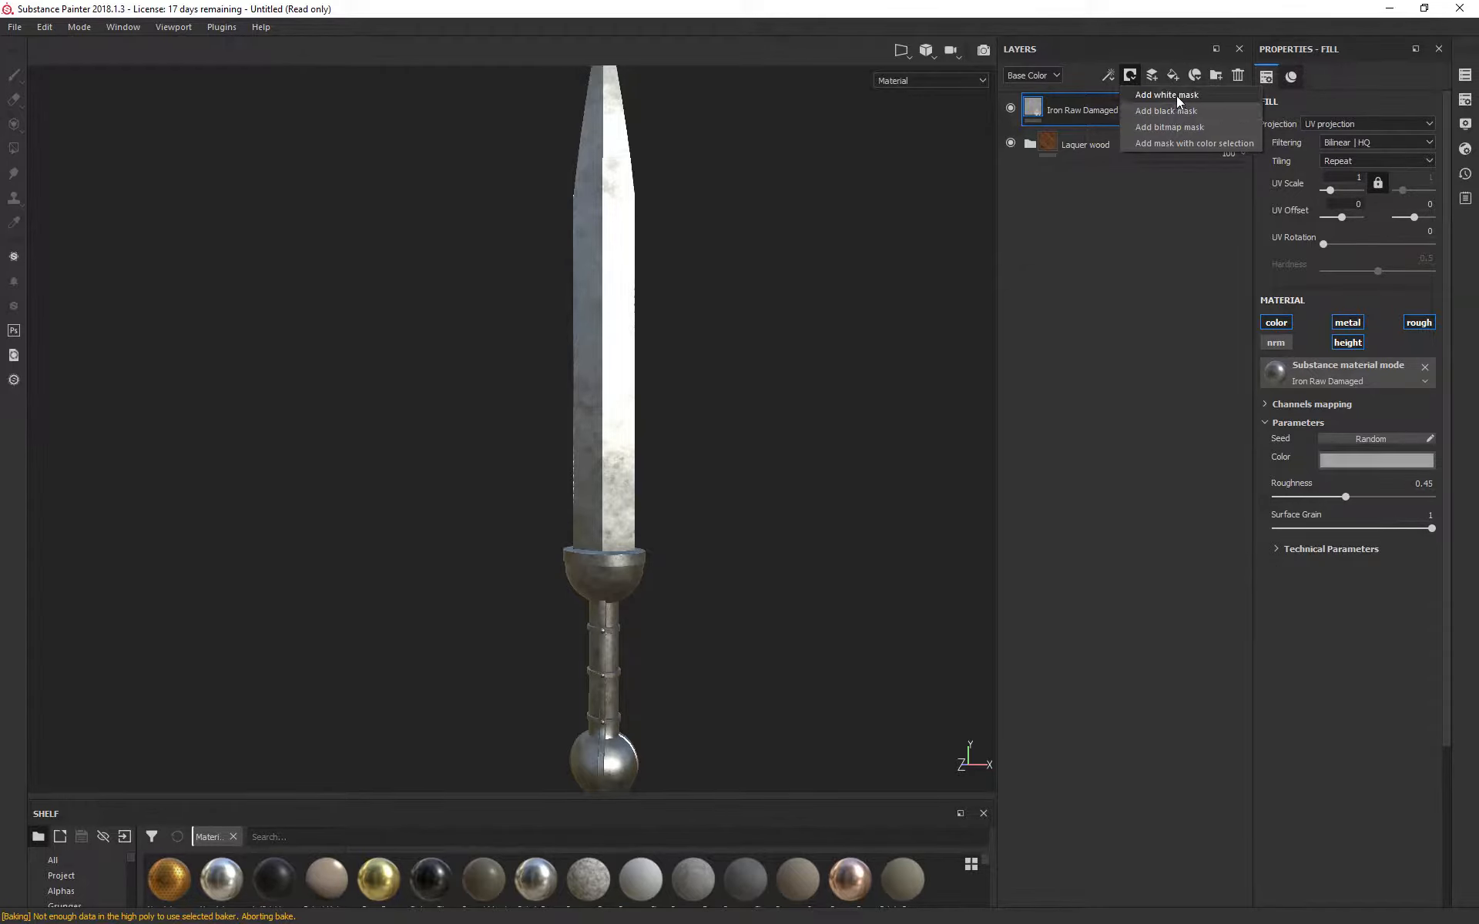
pyautogui.click(1176, 95)
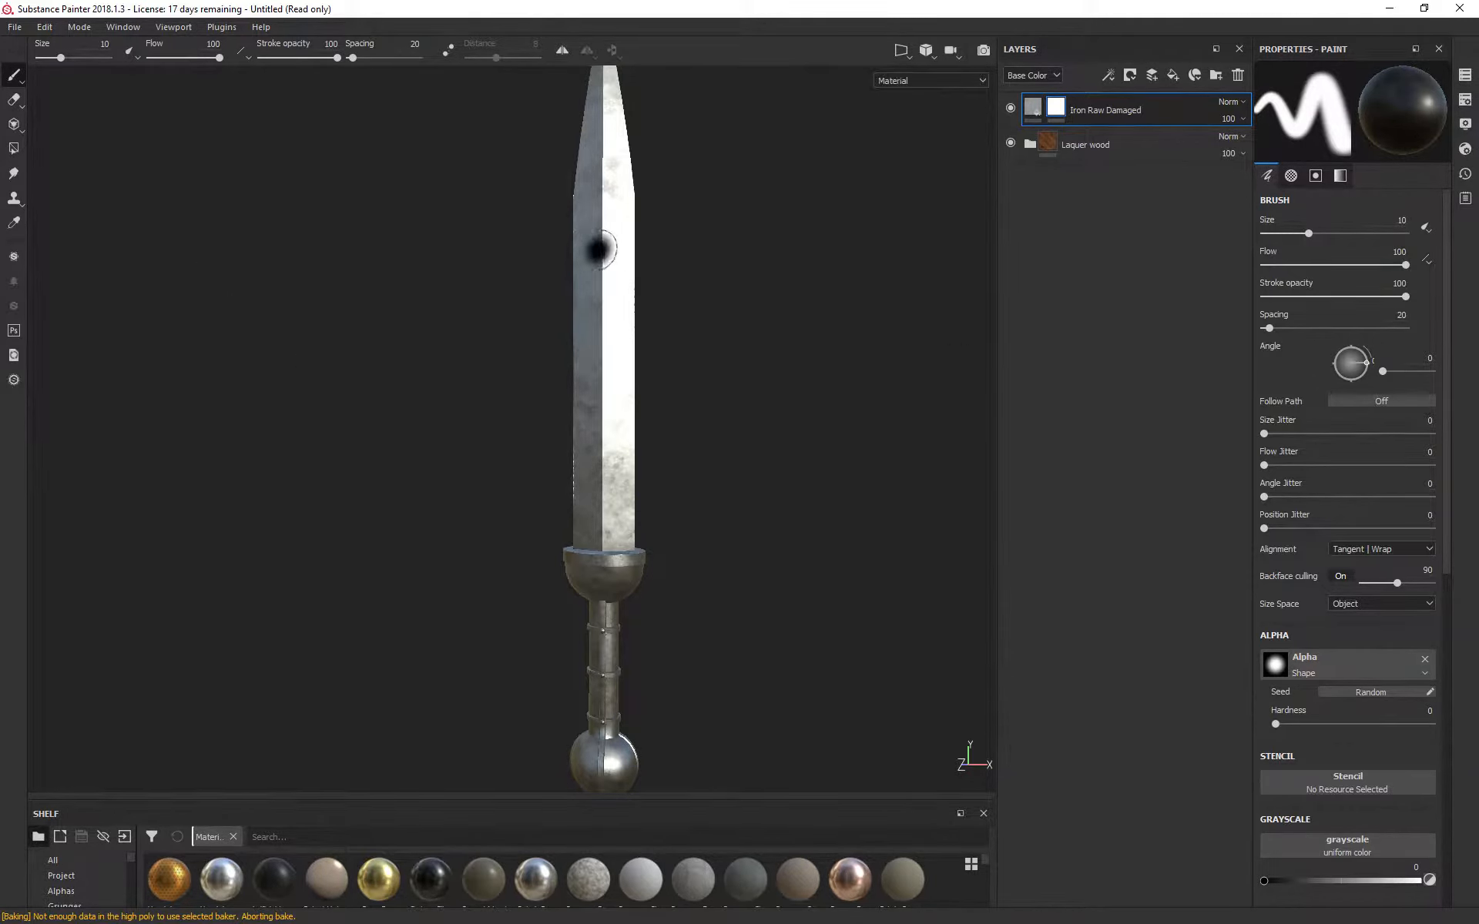
pyautogui.moveTo(608, 250); pyautogui.dragTo(608, 389)
pyautogui.hotkey('ctrl', 'z')
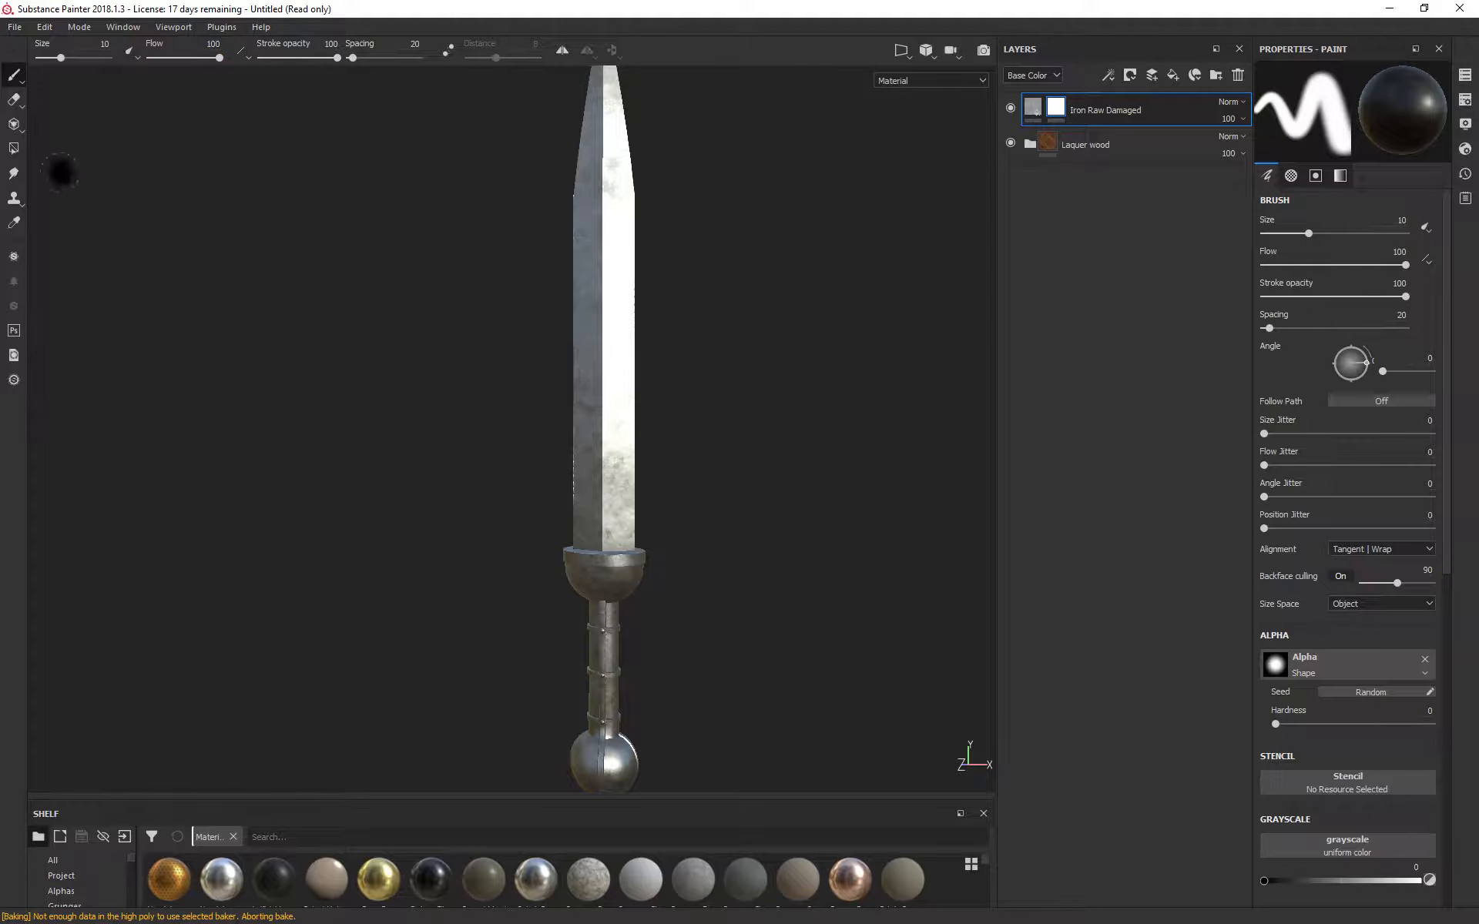
# Step: Switch to Polygon Fill and try filling the blade on the mask in UV chunk and polygon fill modes
pyautogui.click(13, 150)
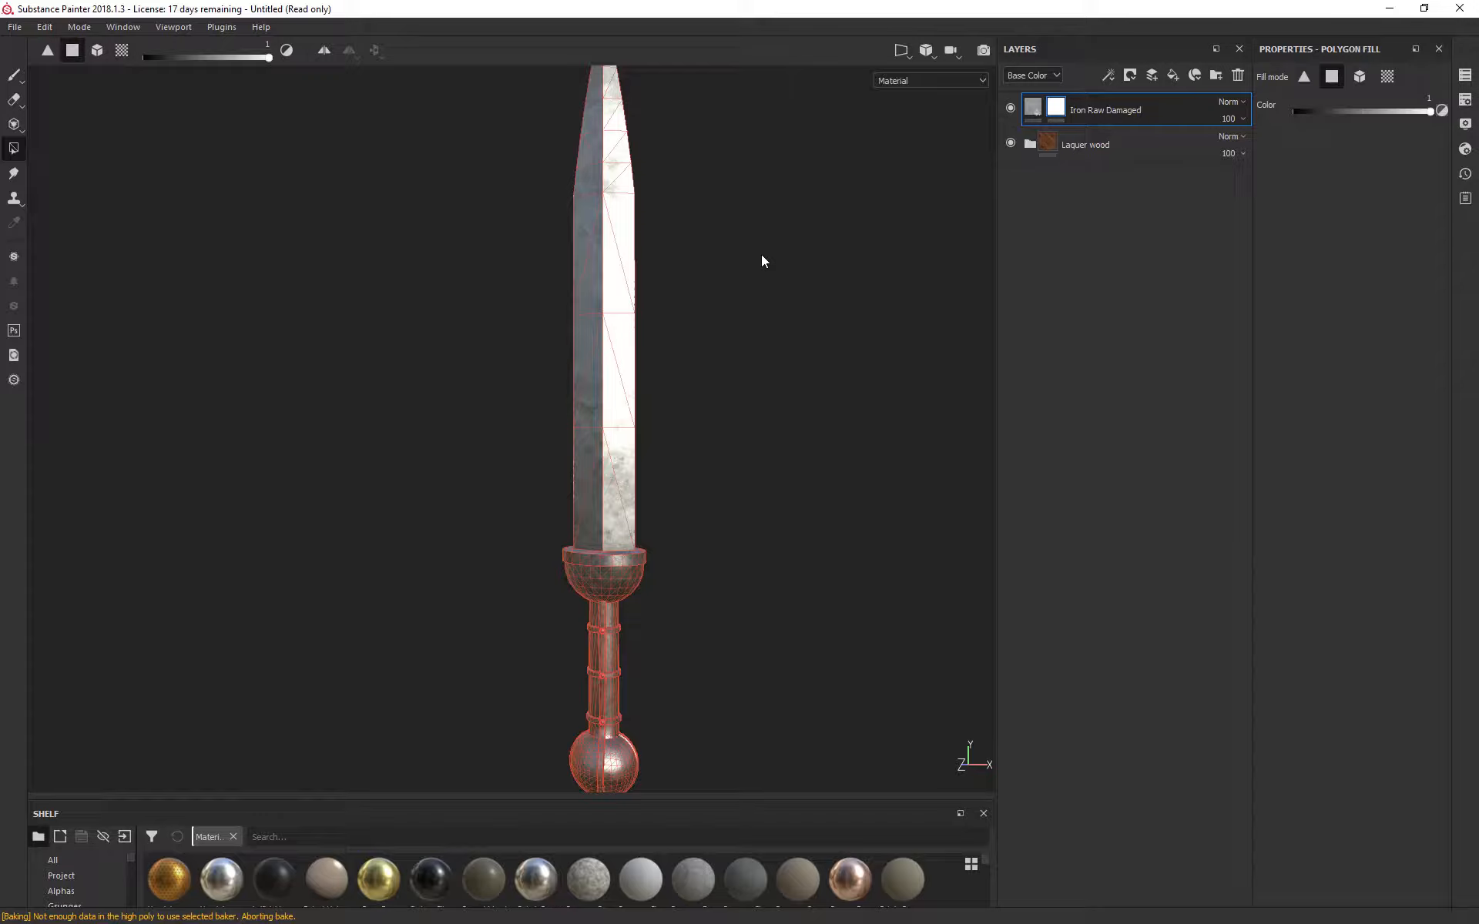
pyautogui.scroll(-3, 803, 274)
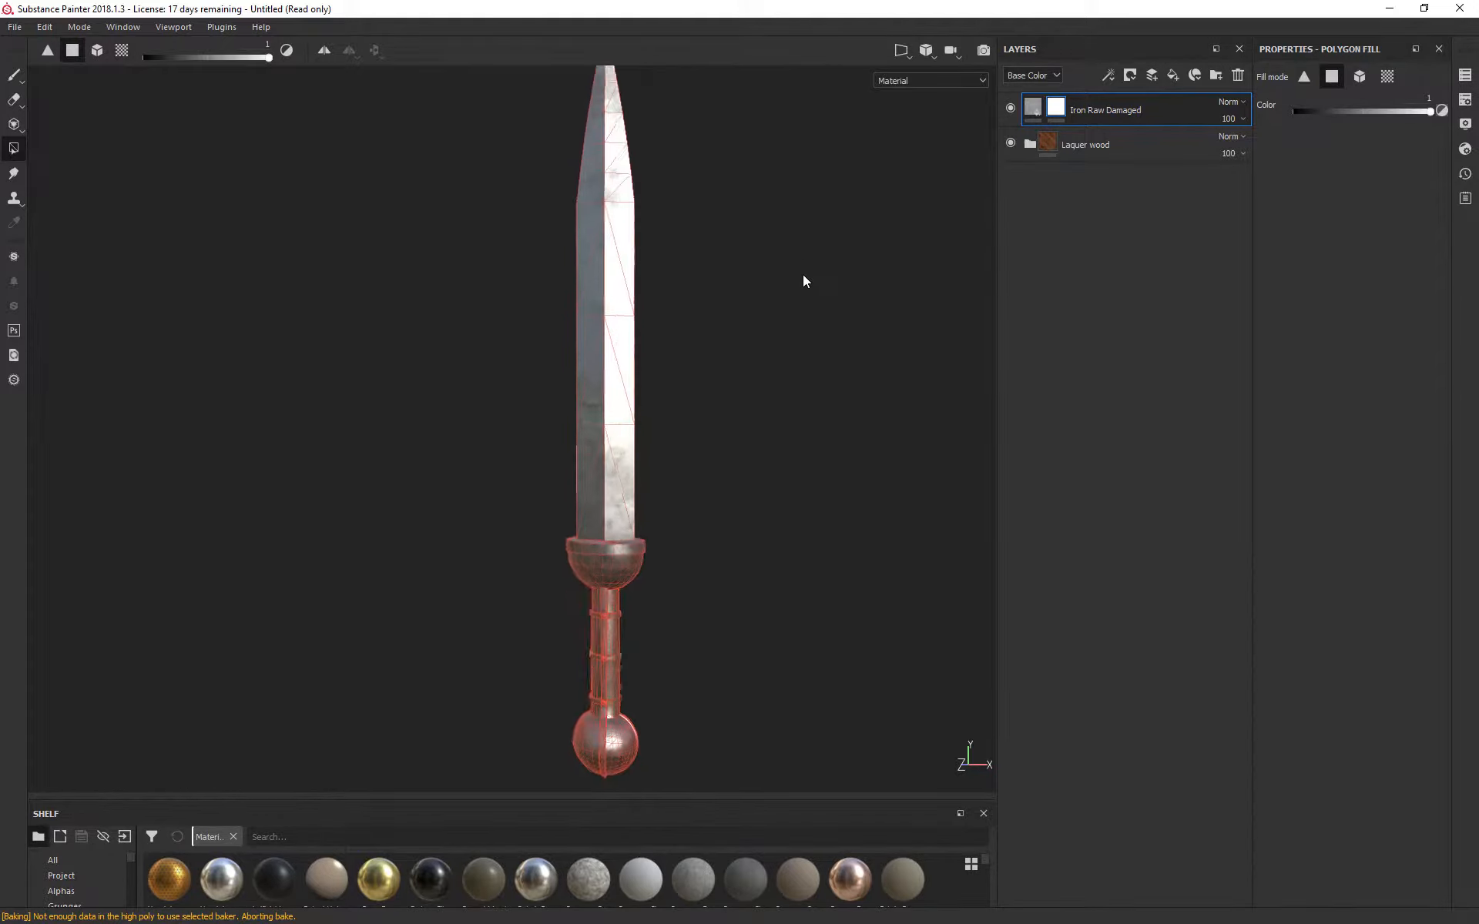
pyautogui.click(1387, 75)
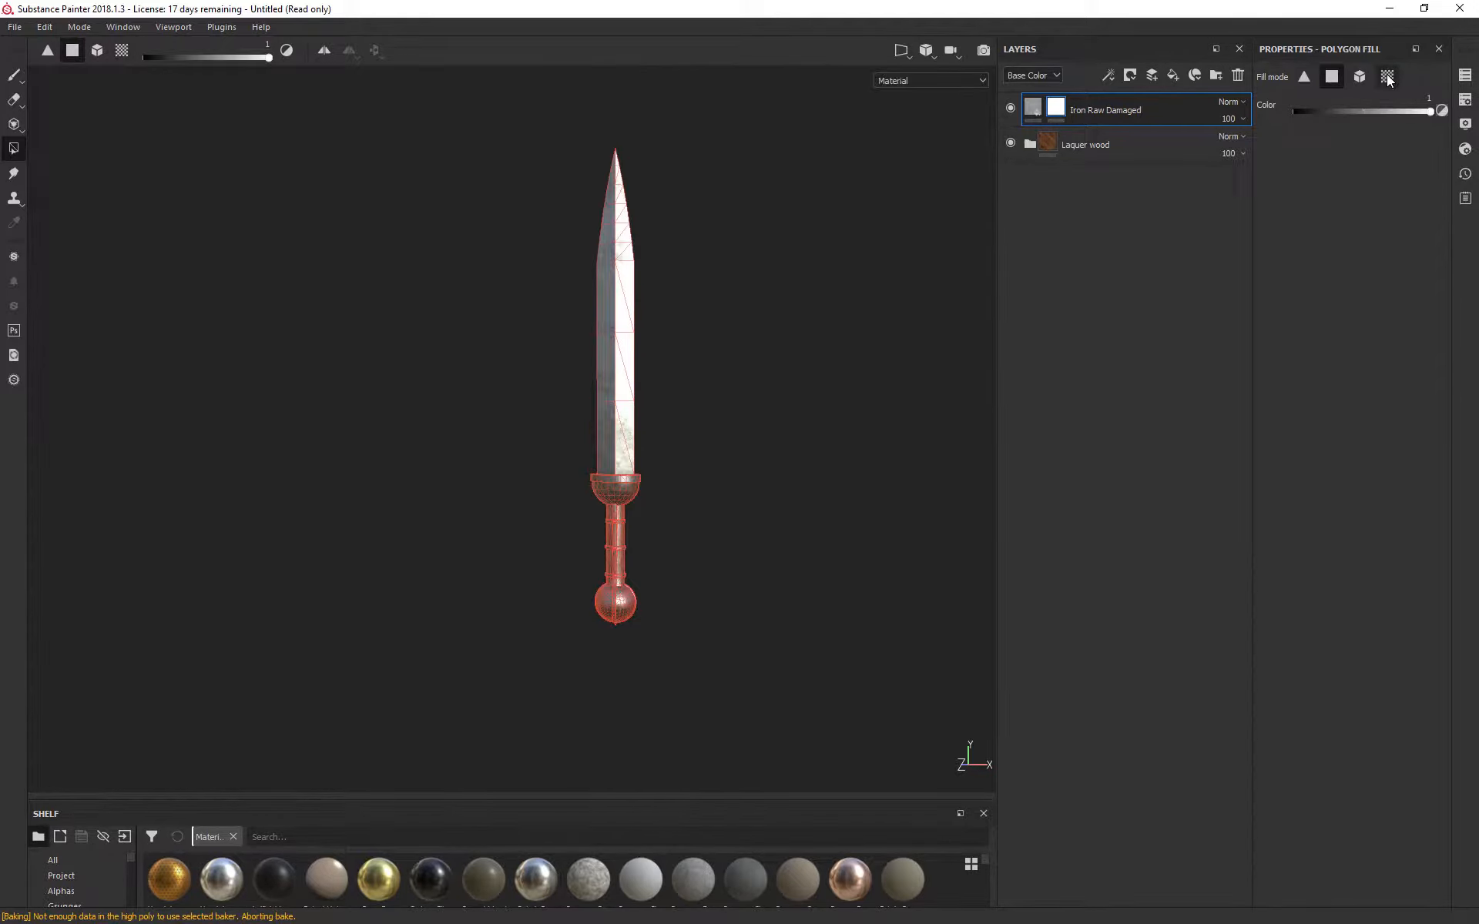
pyautogui.moveTo(725, 114); pyautogui.dragTo(497, 274)
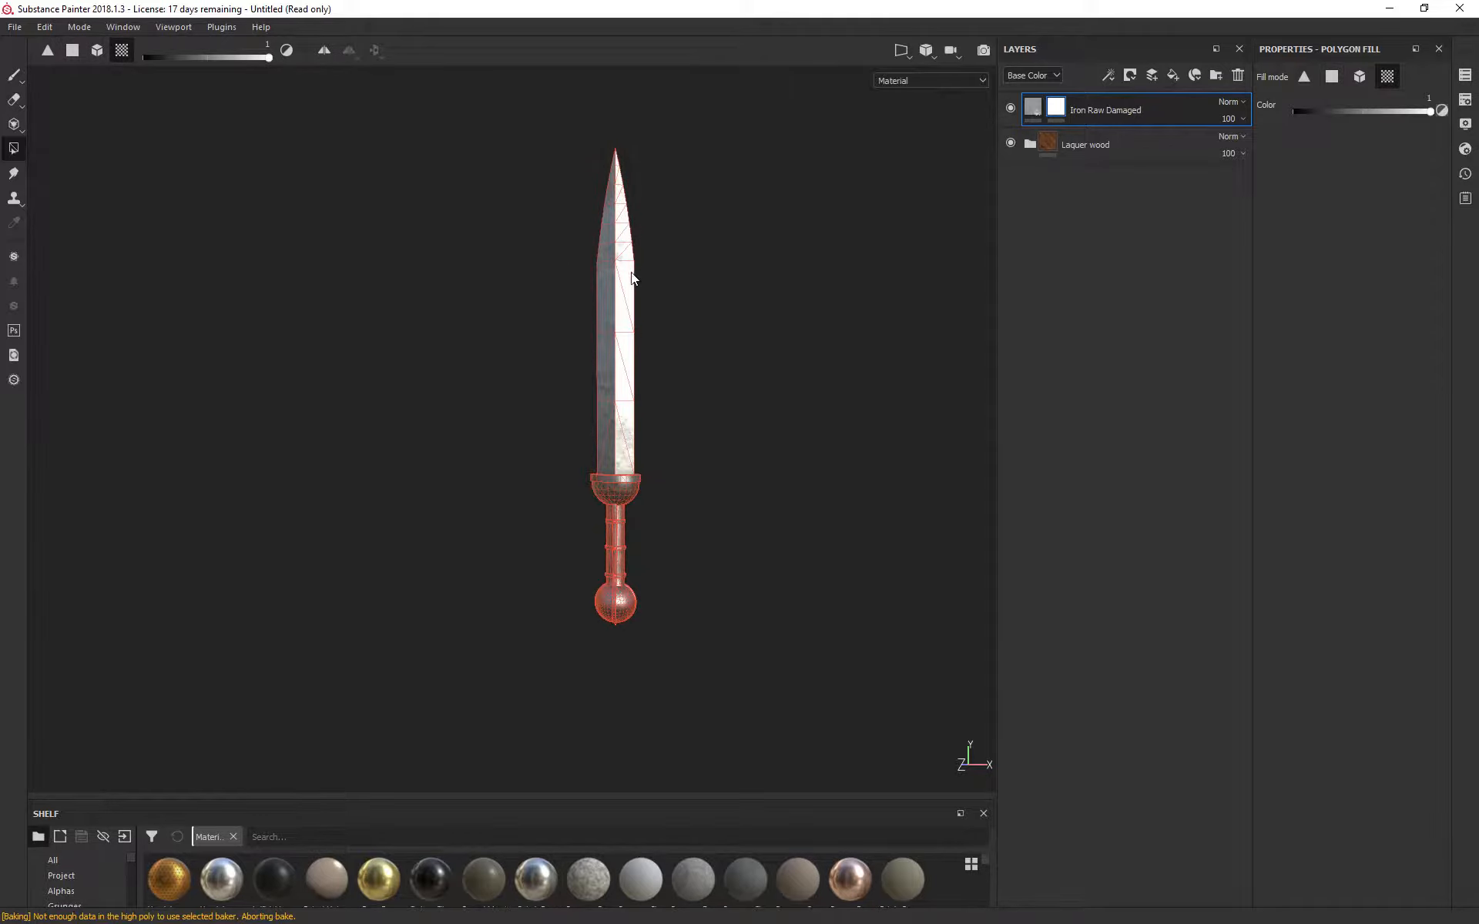
pyautogui.click(1332, 78)
pyautogui.moveTo(691, 160); pyautogui.dragTo(469, 462)
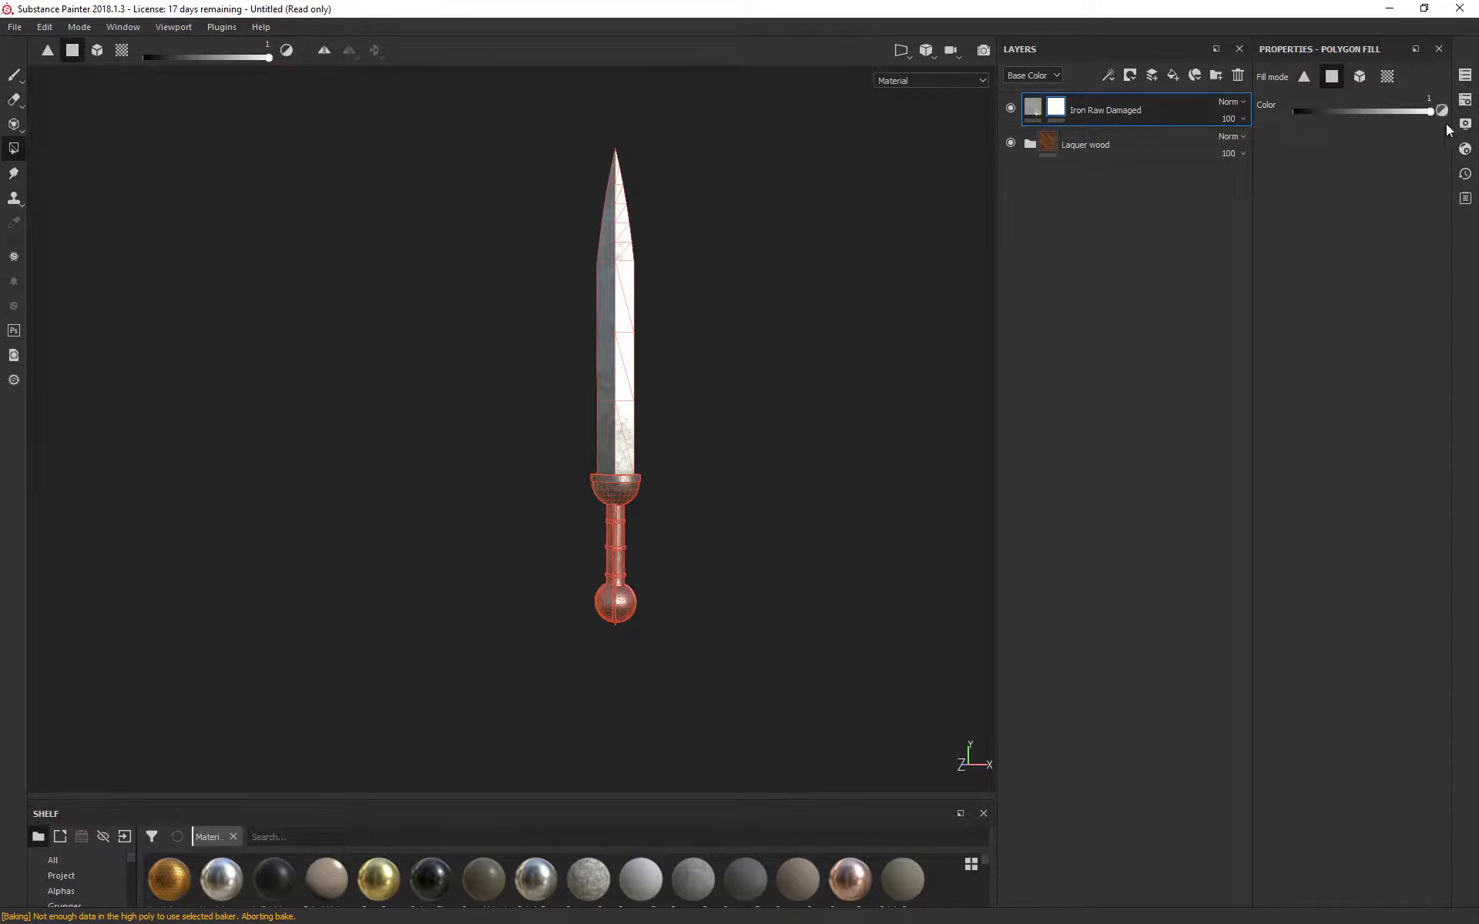
# Step: Set the Polygon Fill color to 0 and try a UV chunk fill across the blade's tip
pyautogui.moveTo(1430, 111); pyautogui.dragTo(1215, 120)
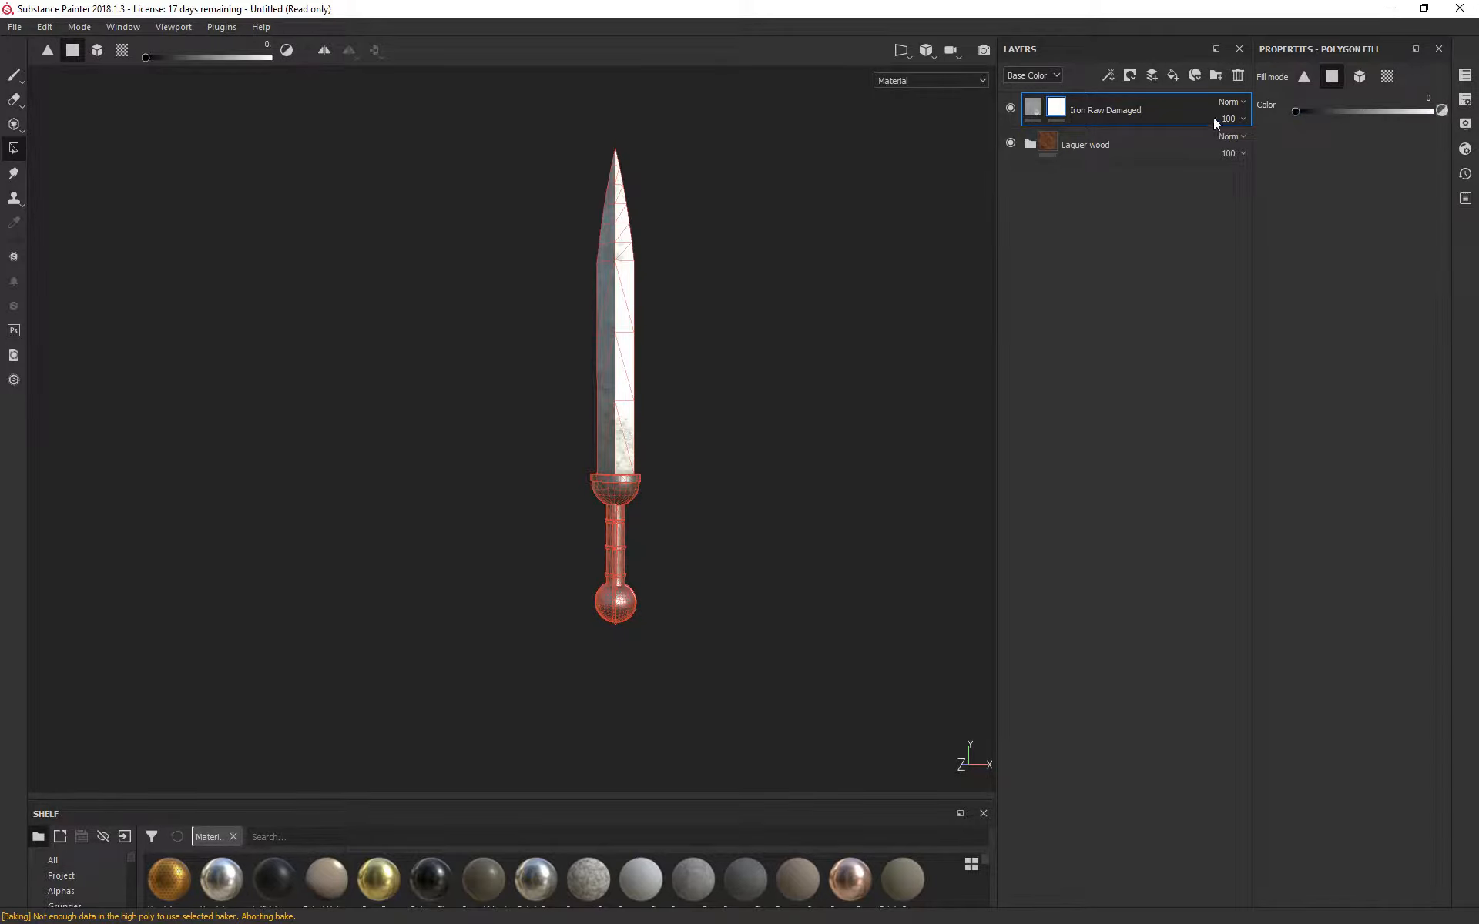
pyautogui.click(1389, 77)
pyautogui.moveTo(718, 123); pyautogui.dragTo(579, 186)
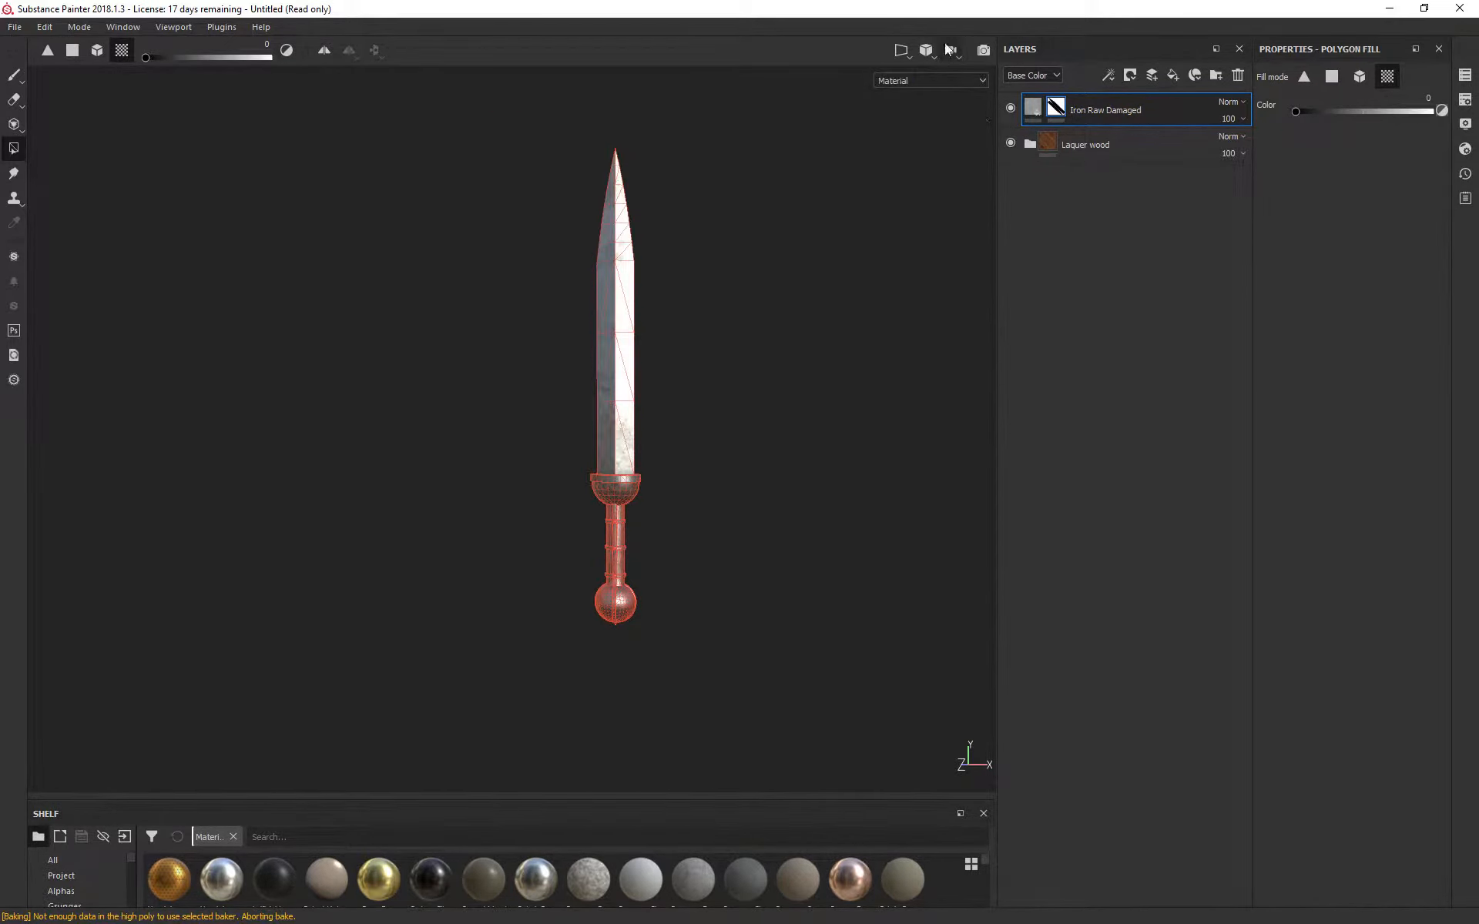
# Step: Show the 3D/2D split view and mask out one blade side by filling its UV island with black
pyautogui.click(901, 50)
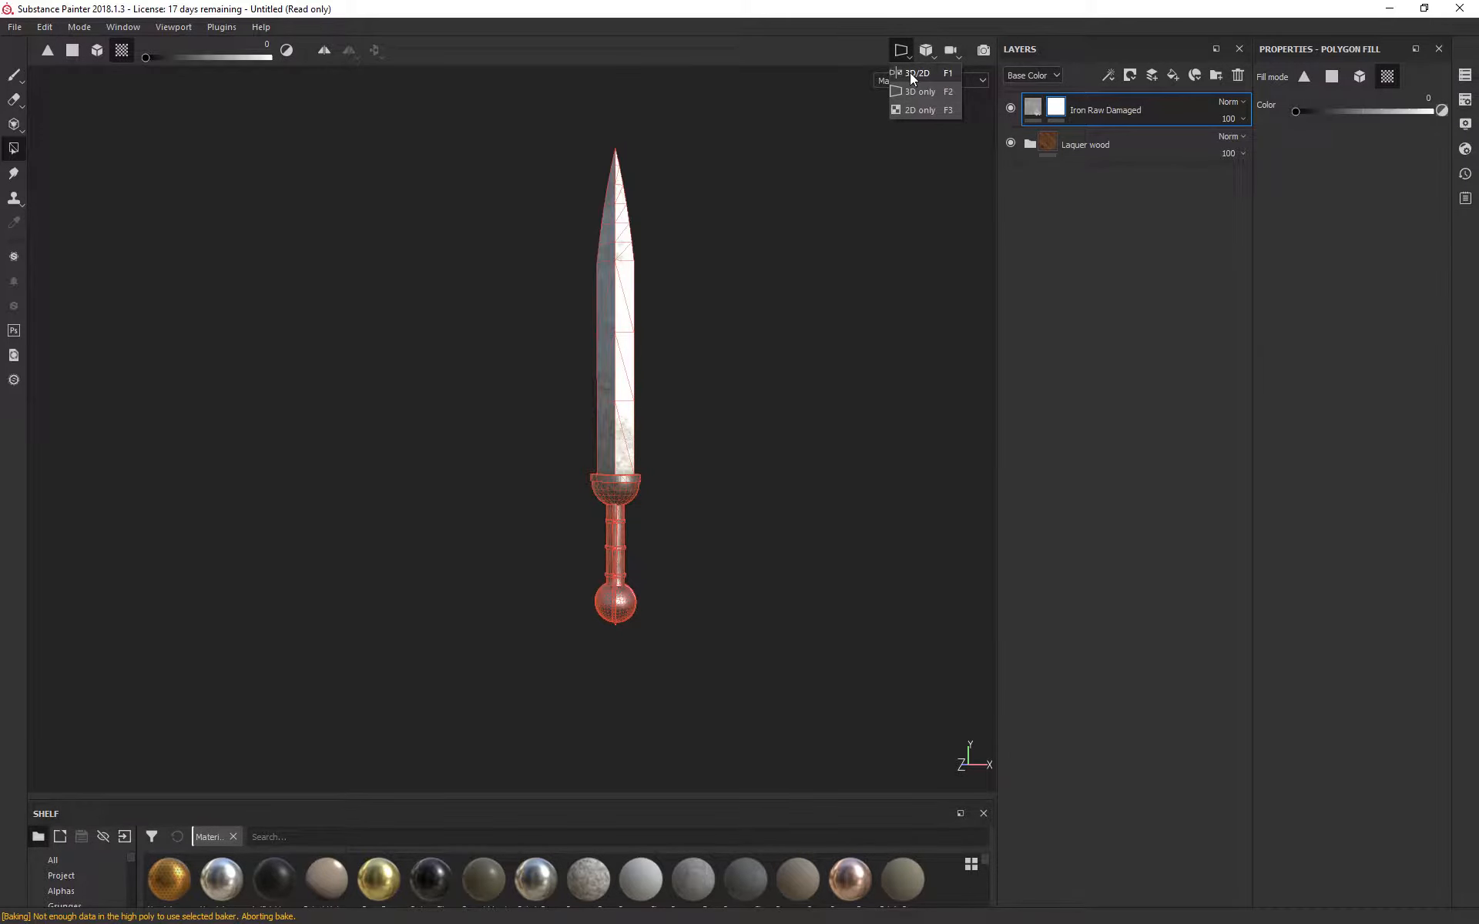
pyautogui.click(909, 72)
pyautogui.click(731, 357)
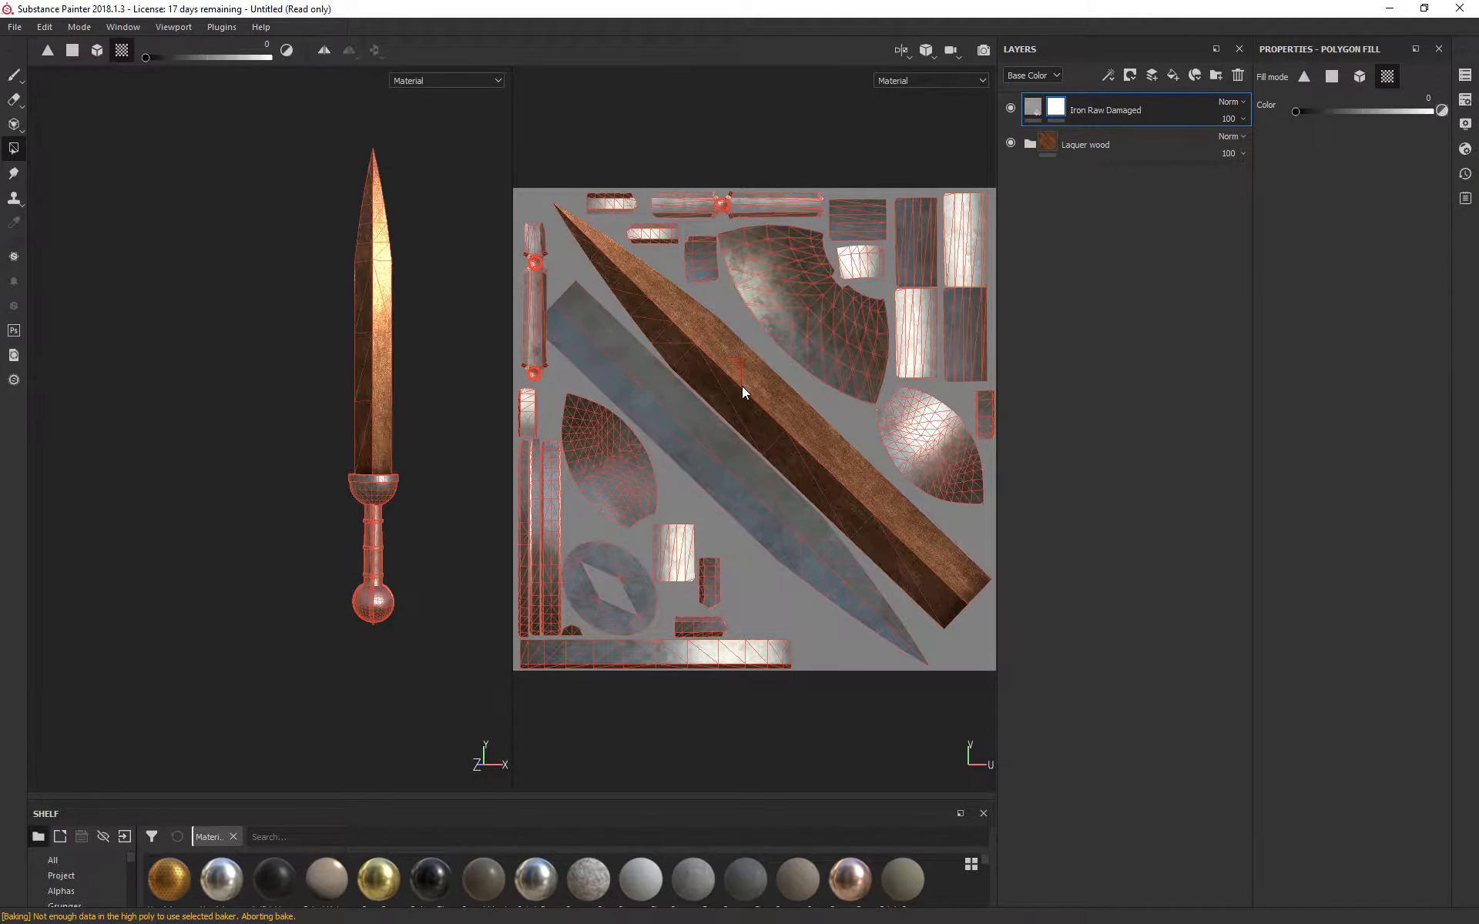
# Step: Mask out the remaining blade side by filling its UV island with black, and return to the 3D-only view
pyautogui.click(693, 443)
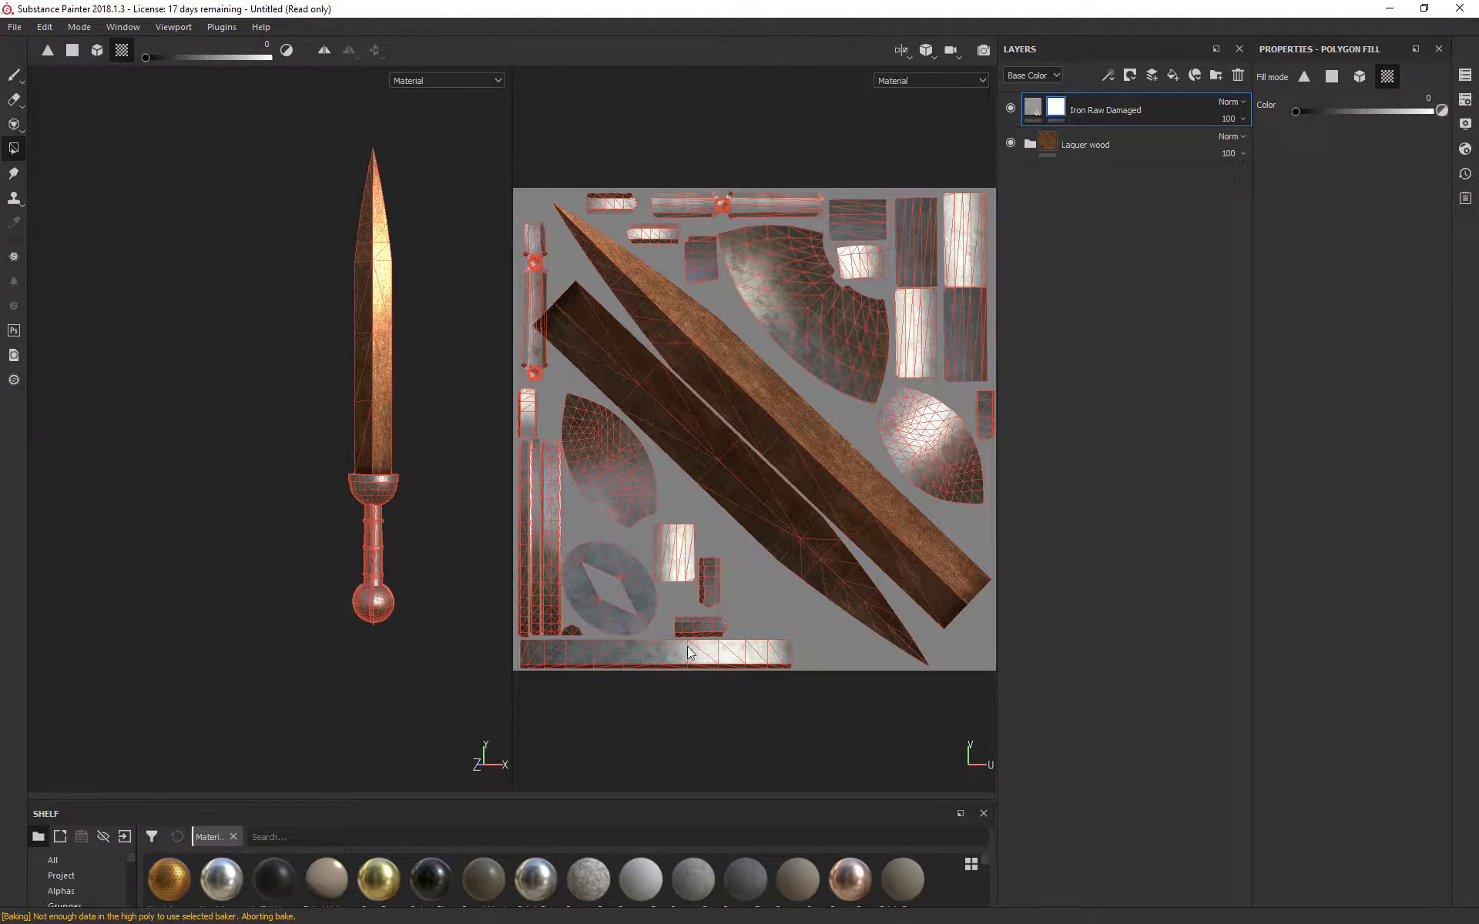
pyautogui.moveTo(470, 395); pyautogui.dragTo(421, 456, button='middle')
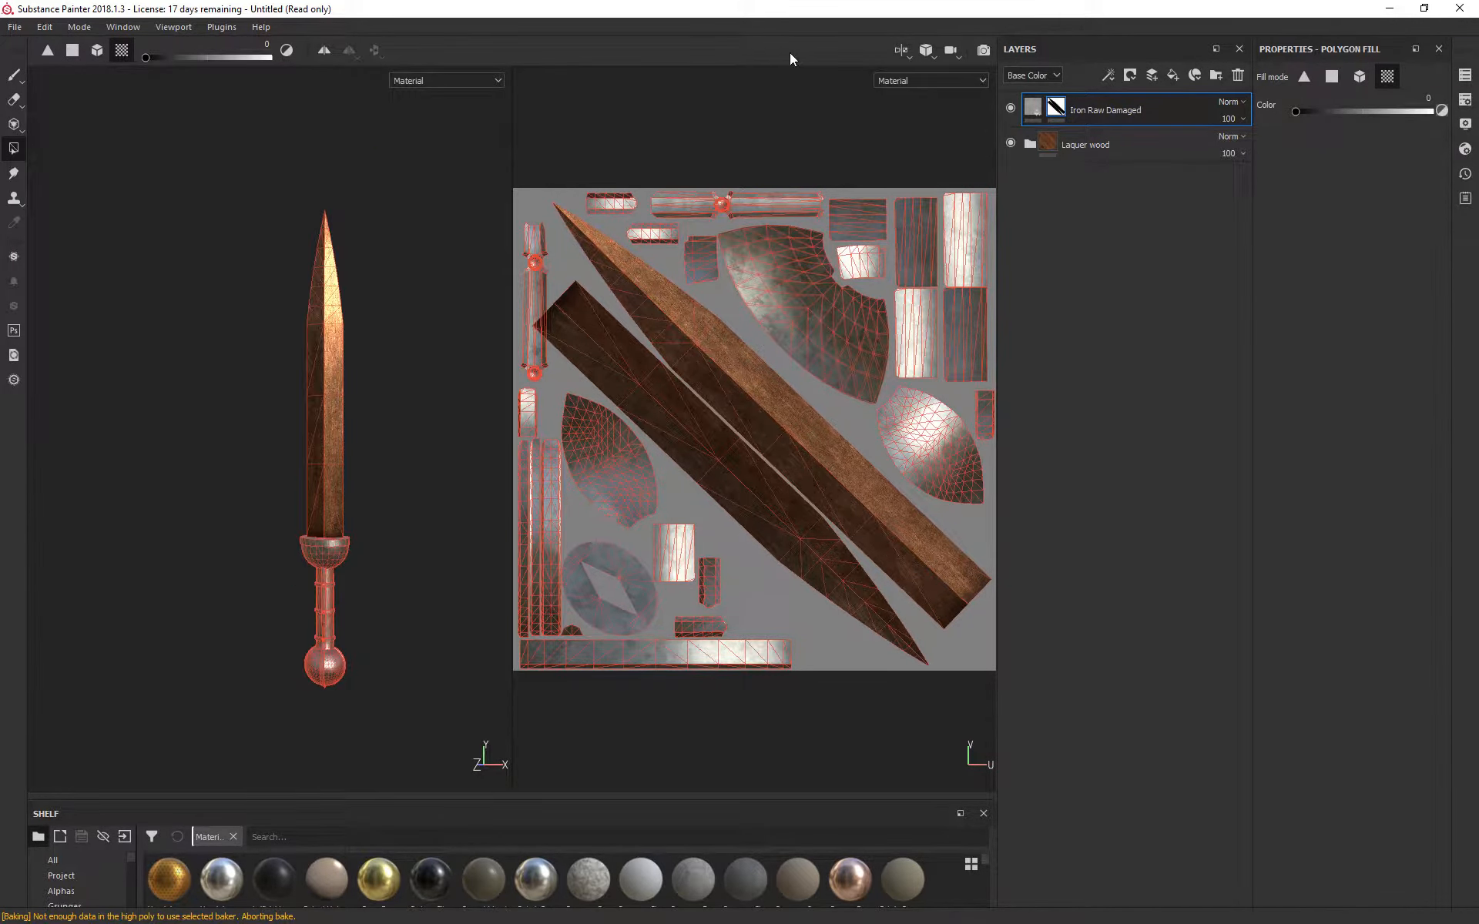
pyautogui.click(909, 54)
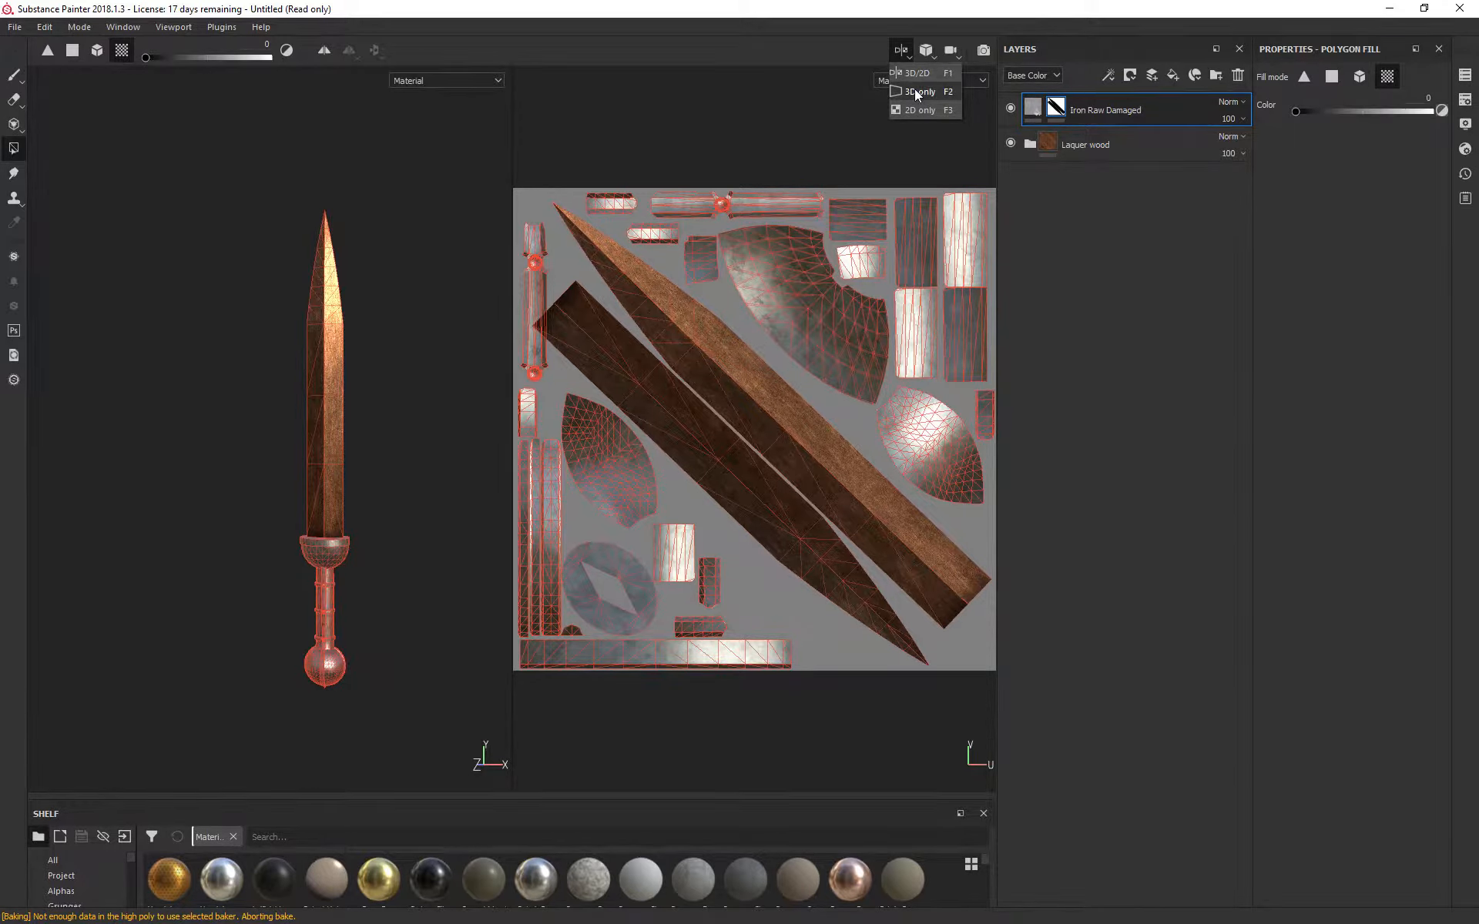
pyautogui.click(913, 90)
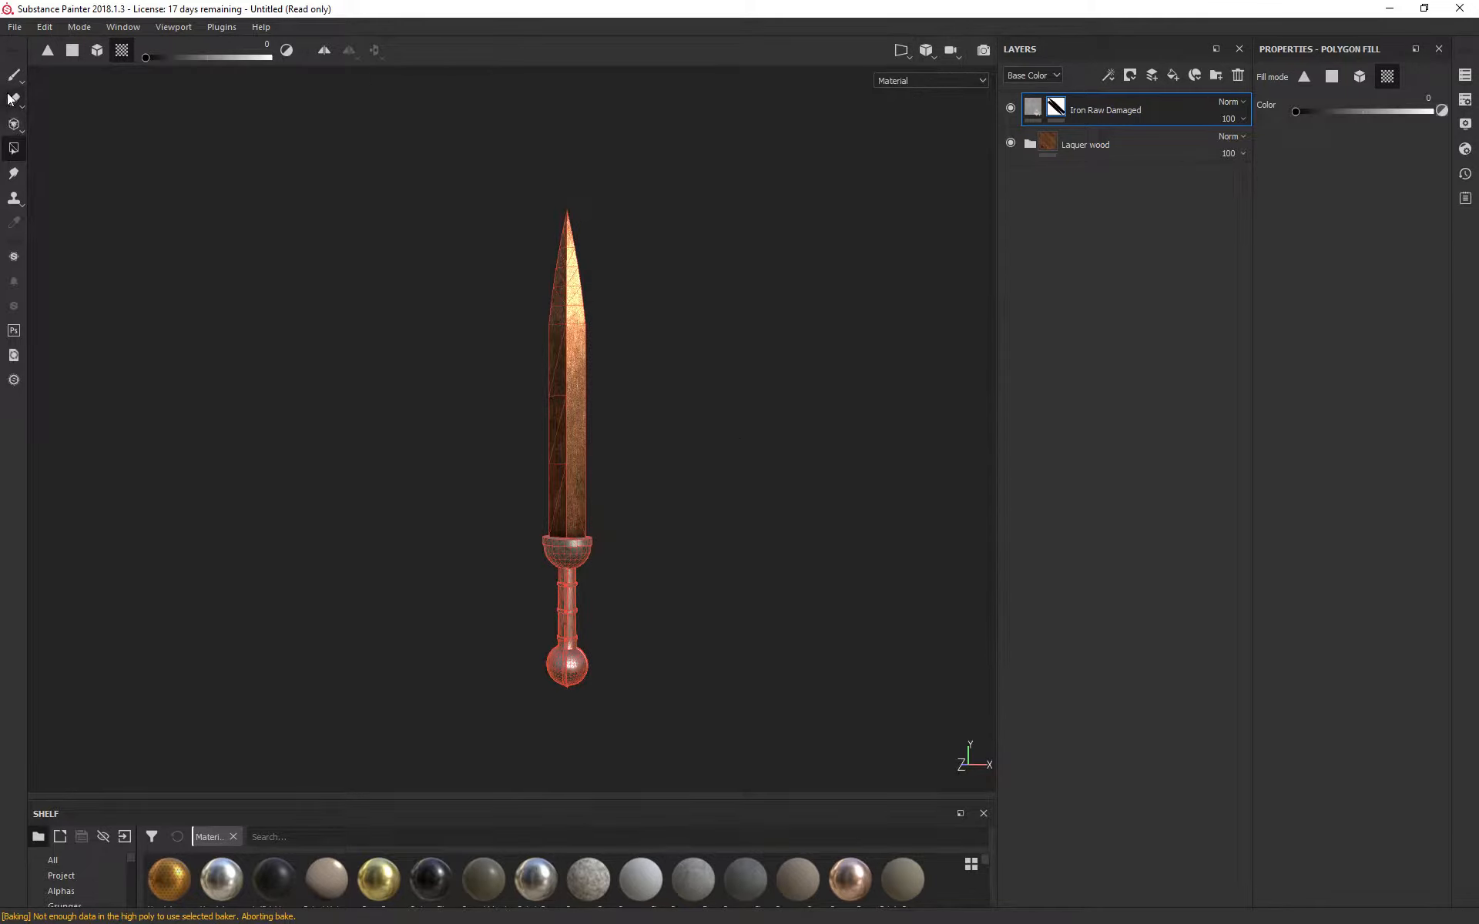
# Step: Switch to the Paint tool to examine the iron guard, grip and pommel up close, and view the texture set settings
pyautogui.press('1')
pyautogui.moveTo(728, 363)
pyautogui.keyDown('alt'); pyautogui.mouseDown(button='middle')
pyautogui.moveTo(758, 327)
pyautogui.moveTo(658, 339)
pyautogui.mouseUp(button='middle'); pyautogui.keyUp('alt')
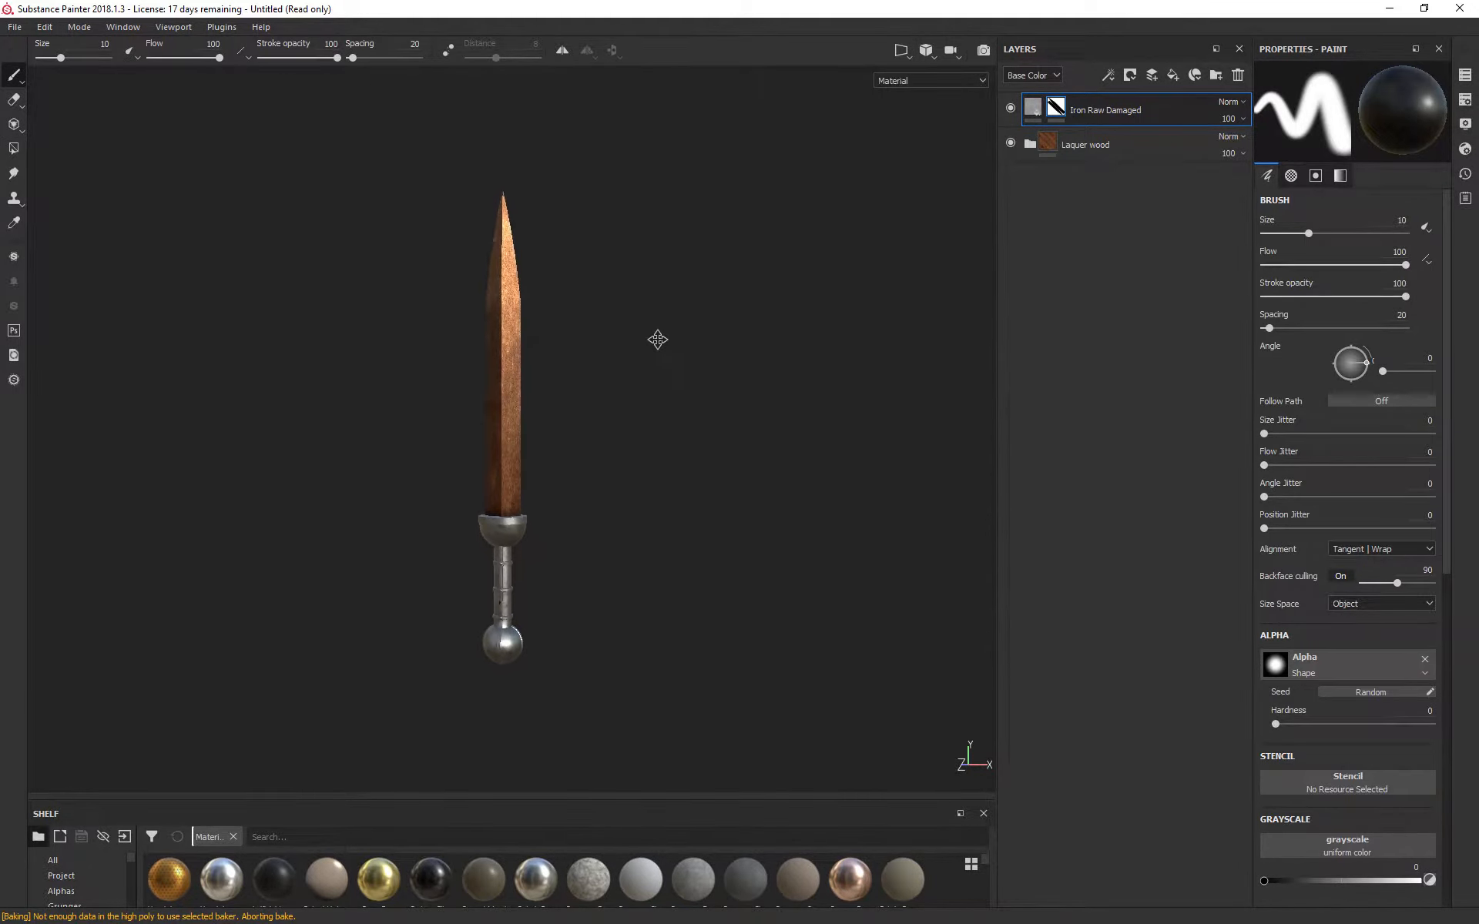
pyautogui.scroll(-2, 658, 327)
pyautogui.scroll(6, 557, 318)
pyautogui.moveTo(610, 410)
pyautogui.keyDown('alt'); pyautogui.mouseDown()
pyautogui.moveTo(822, 413)
pyautogui.moveTo(676, 420)
pyautogui.mouseUp(); pyautogui.keyUp('alt')
pyautogui.keyDown('alt'); pyautogui.moveTo(678, 442); pyautogui.dragTo(790, 129, button='middle'); pyautogui.keyUp('alt')
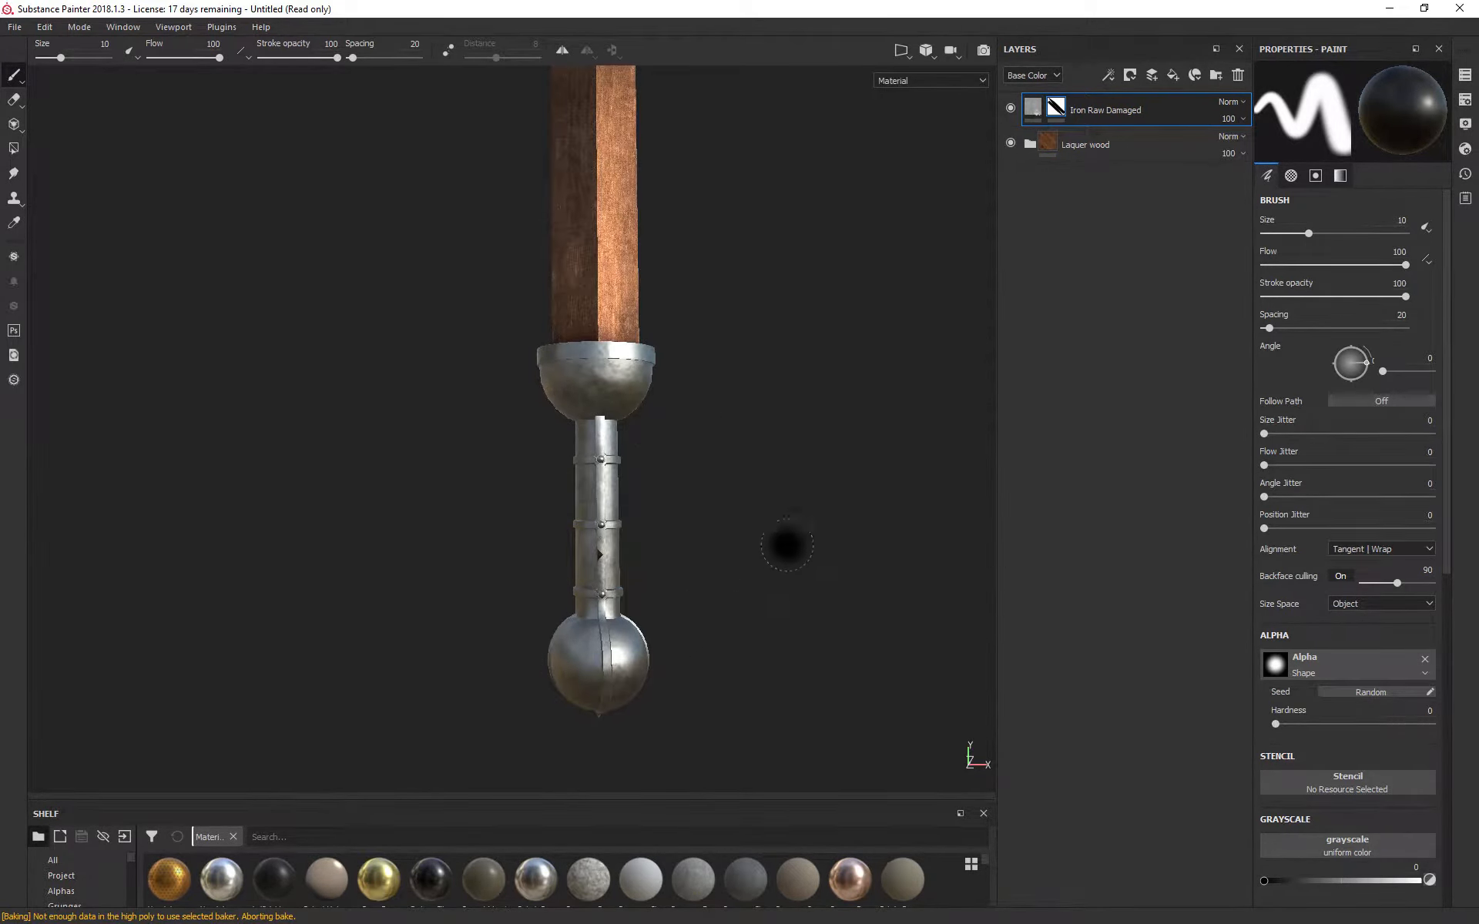
pyautogui.moveTo(786, 545)
pyautogui.keyDown('alt'); pyautogui.mouseDown(button='middle')
pyautogui.moveTo(752, 565)
pyautogui.moveTo(867, 427)
pyautogui.mouseUp(button='middle'); pyautogui.keyUp('alt')
pyautogui.scroll(-3, 682, 509)
pyautogui.scroll(3, 684, 357)
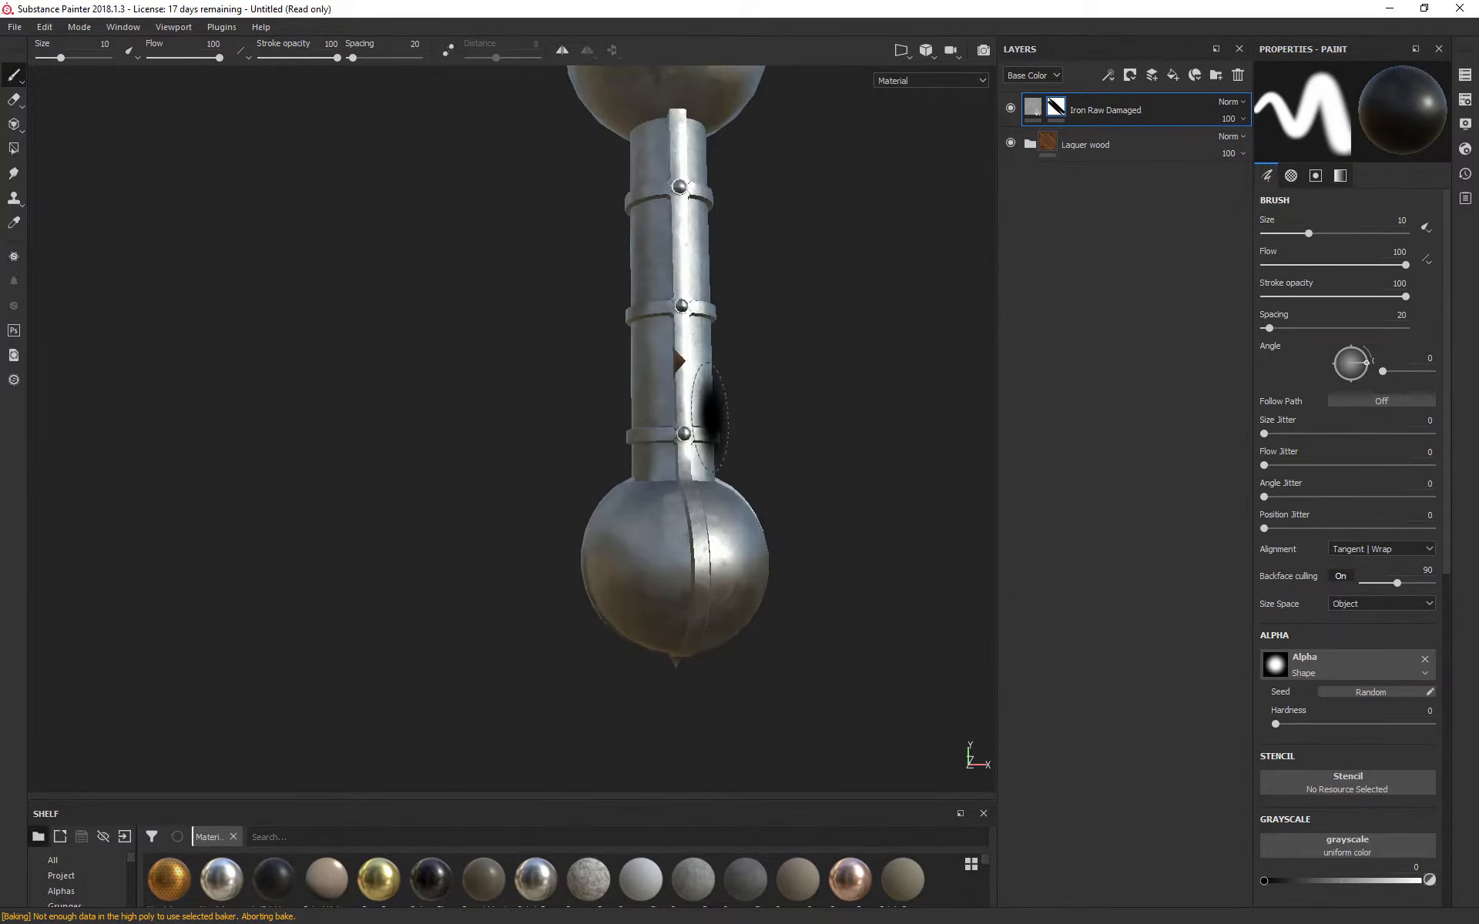
pyautogui.scroll(-2, 901, 377)
pyautogui.scroll(-2, 904, 382)
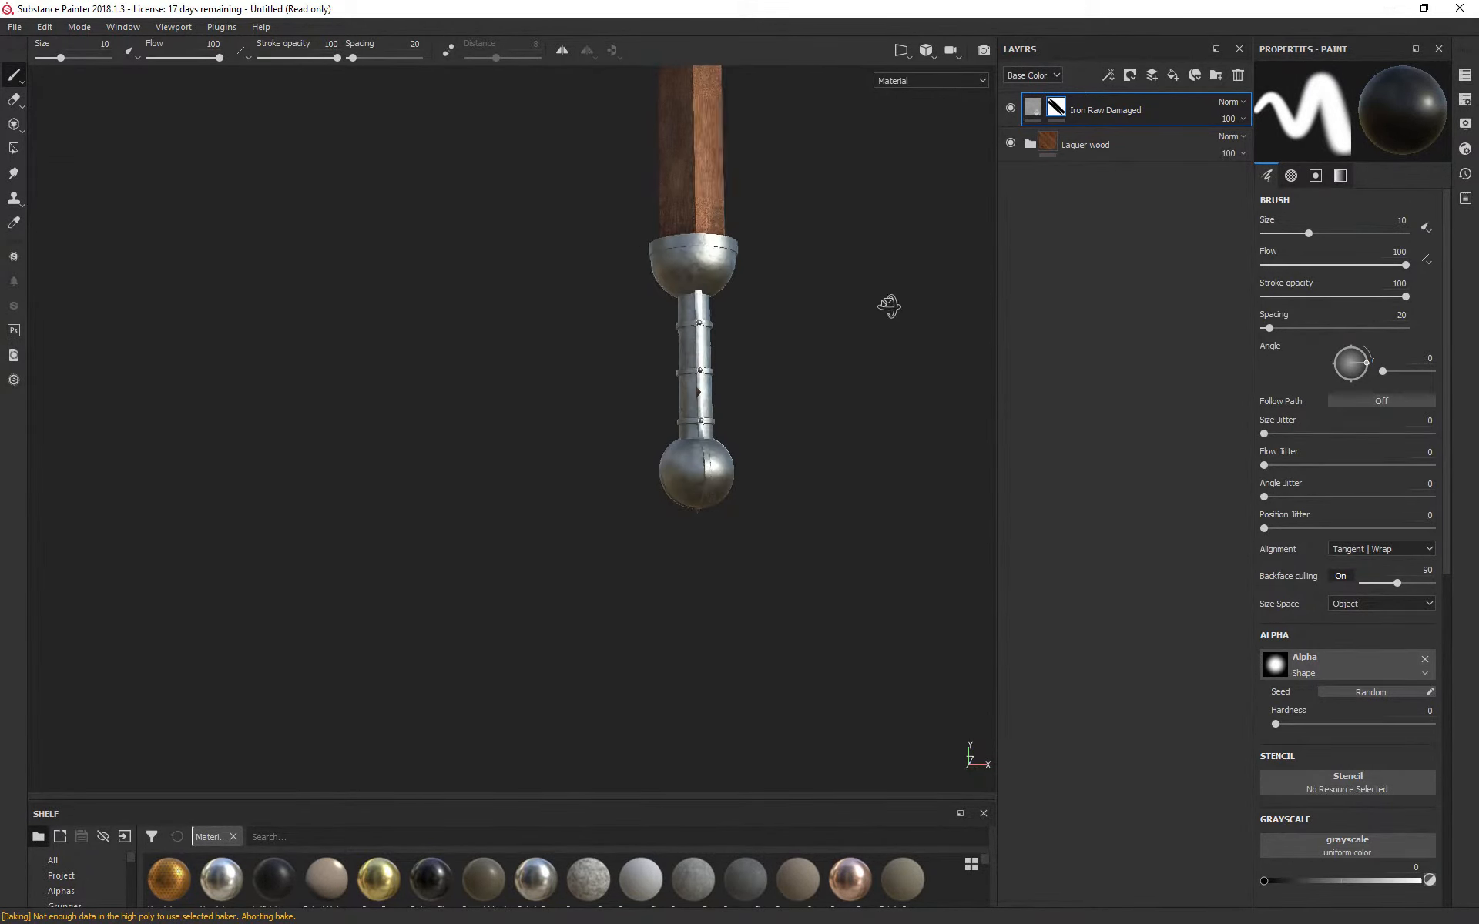
pyautogui.keyDown('alt'); pyautogui.moveTo(891, 308); pyautogui.dragTo(858, 333); pyautogui.keyUp('alt')
pyautogui.keyDown('alt'); pyautogui.moveTo(853, 228); pyautogui.dragTo(739, 370, button='middle'); pyautogui.keyUp('alt')
pyautogui.scroll(-3, 613, 546)
pyautogui.scroll(3, 615, 546)
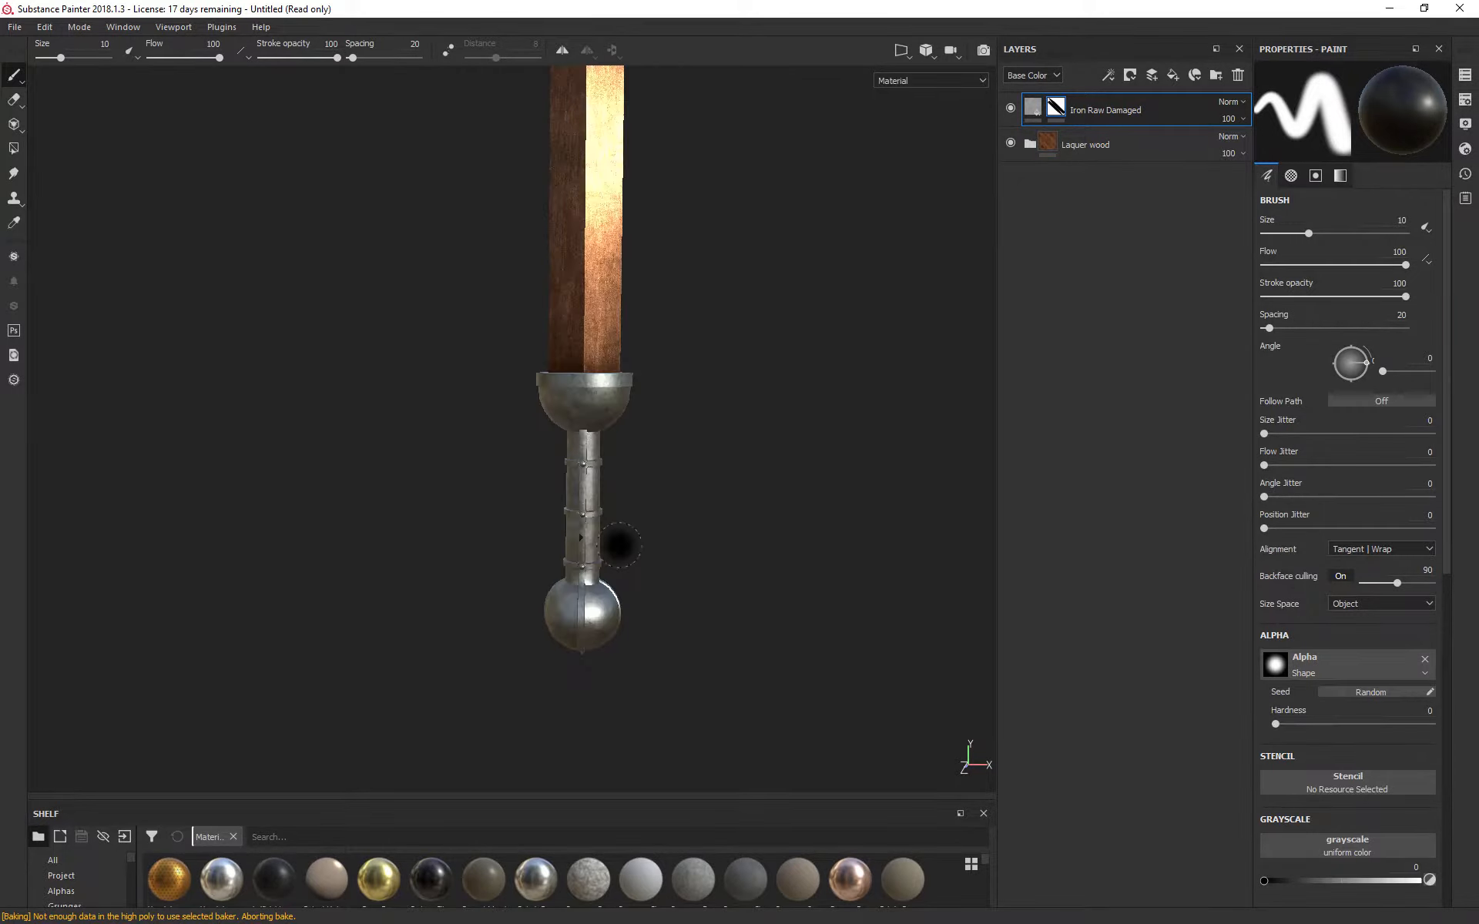
pyautogui.moveTo(854, 419)
pyautogui.keyDown('alt'); pyautogui.mouseDown()
pyautogui.moveTo(185, 400)
pyautogui.moveTo(1077, 395)
pyautogui.moveTo(800, 400)
pyautogui.moveTo(843, 392)
pyautogui.mouseUp(); pyautogui.keyUp('alt')
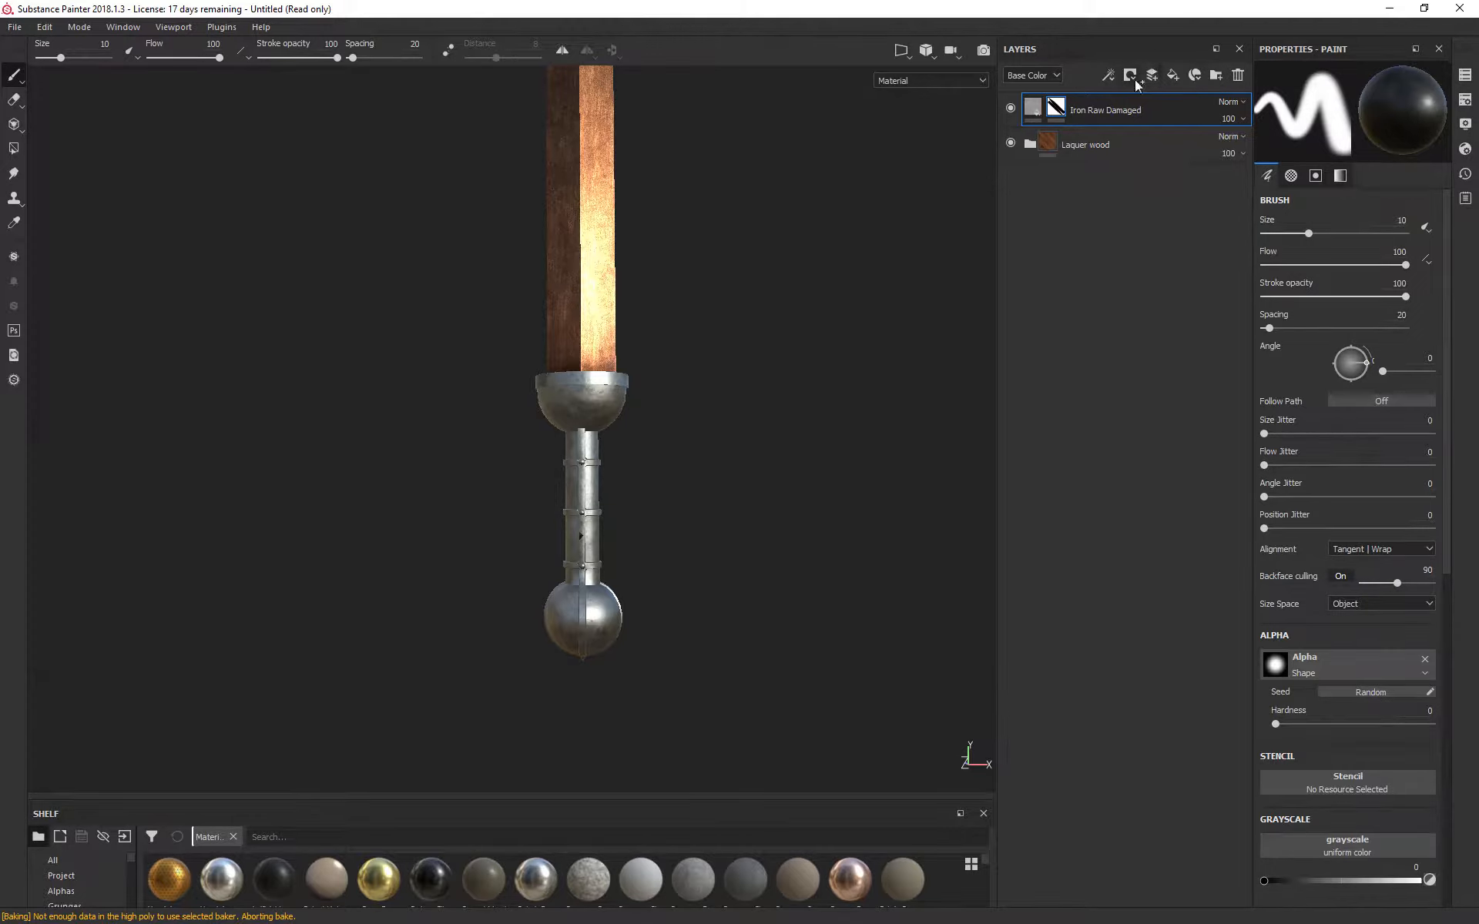
pyautogui.click(1467, 100)
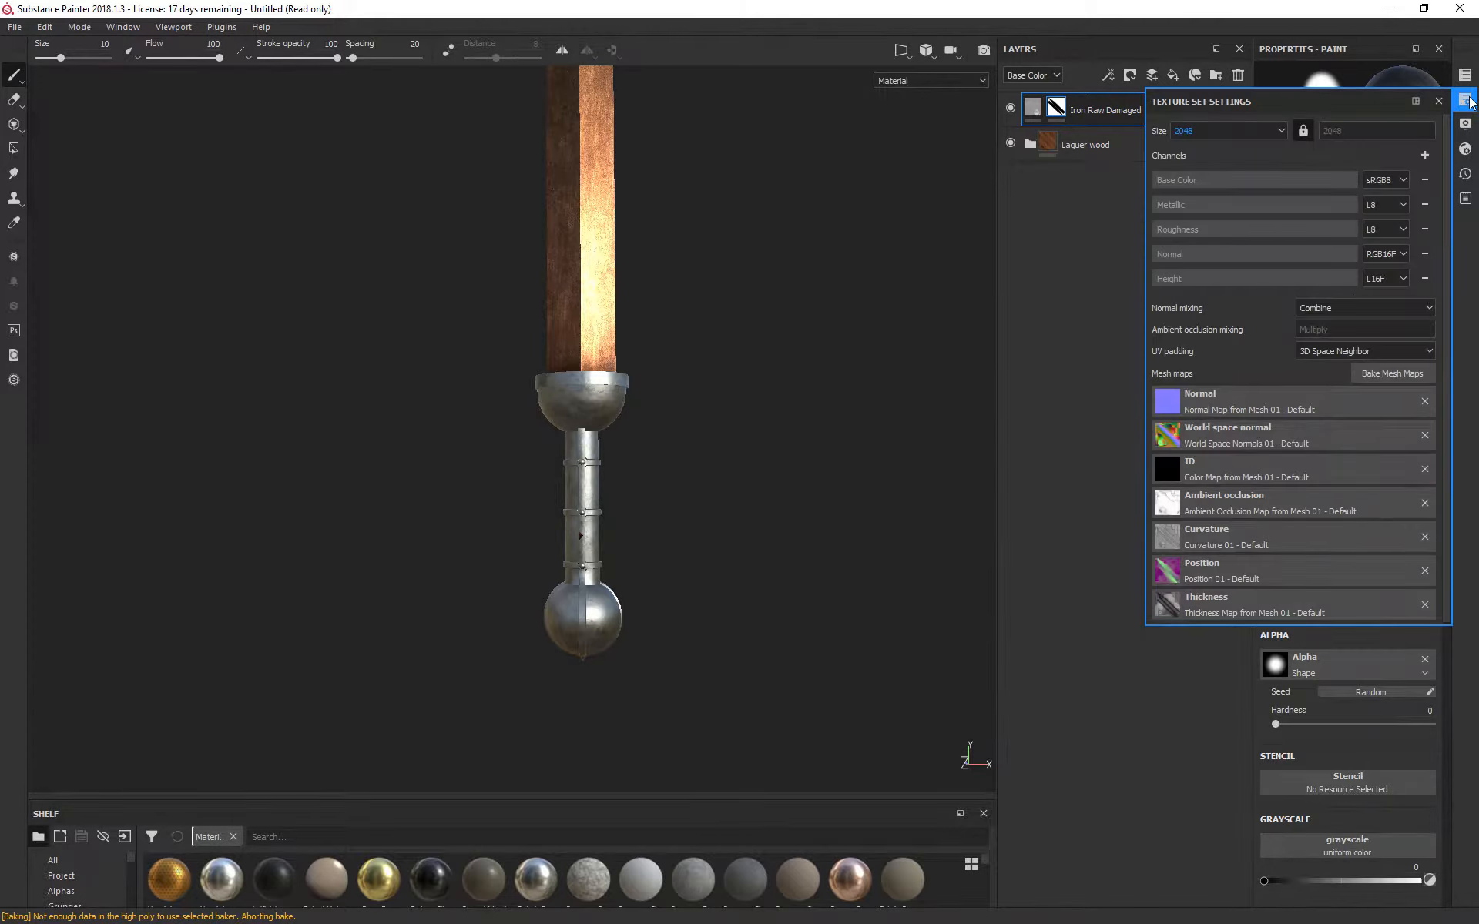
pyautogui.click(1468, 101)
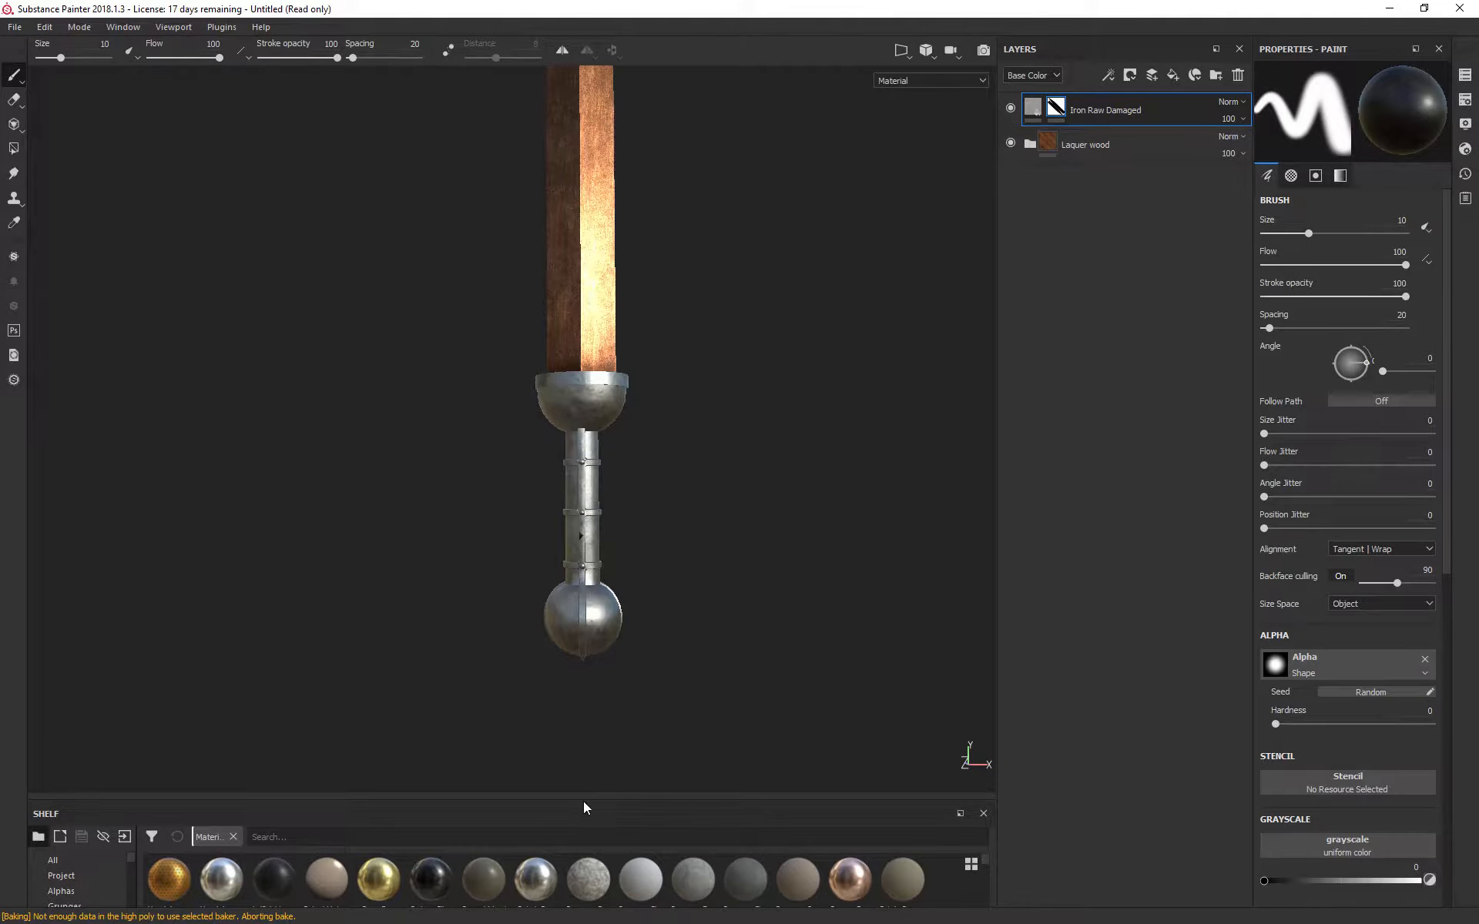
# Step: Enlarge the shelf and apply the Plastic Fabric Pyramid material to the sword as a new fill layer
pyautogui.moveTo(591, 795); pyautogui.dragTo(598, 595)
pyautogui.scroll(-1, 539, 815)
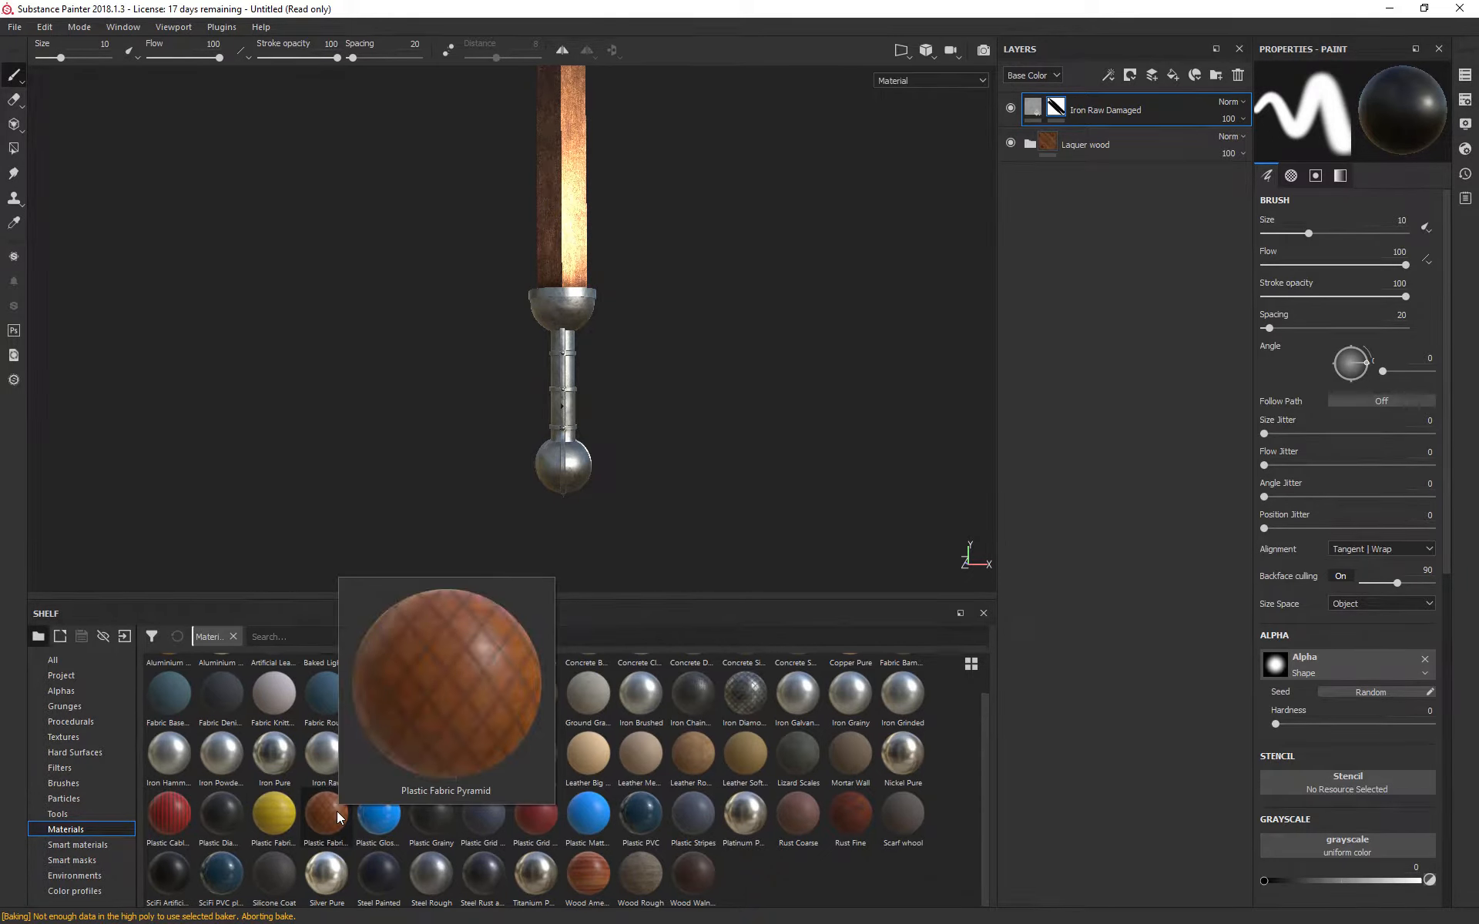
pyautogui.moveTo(336, 811); pyautogui.dragTo(574, 364)
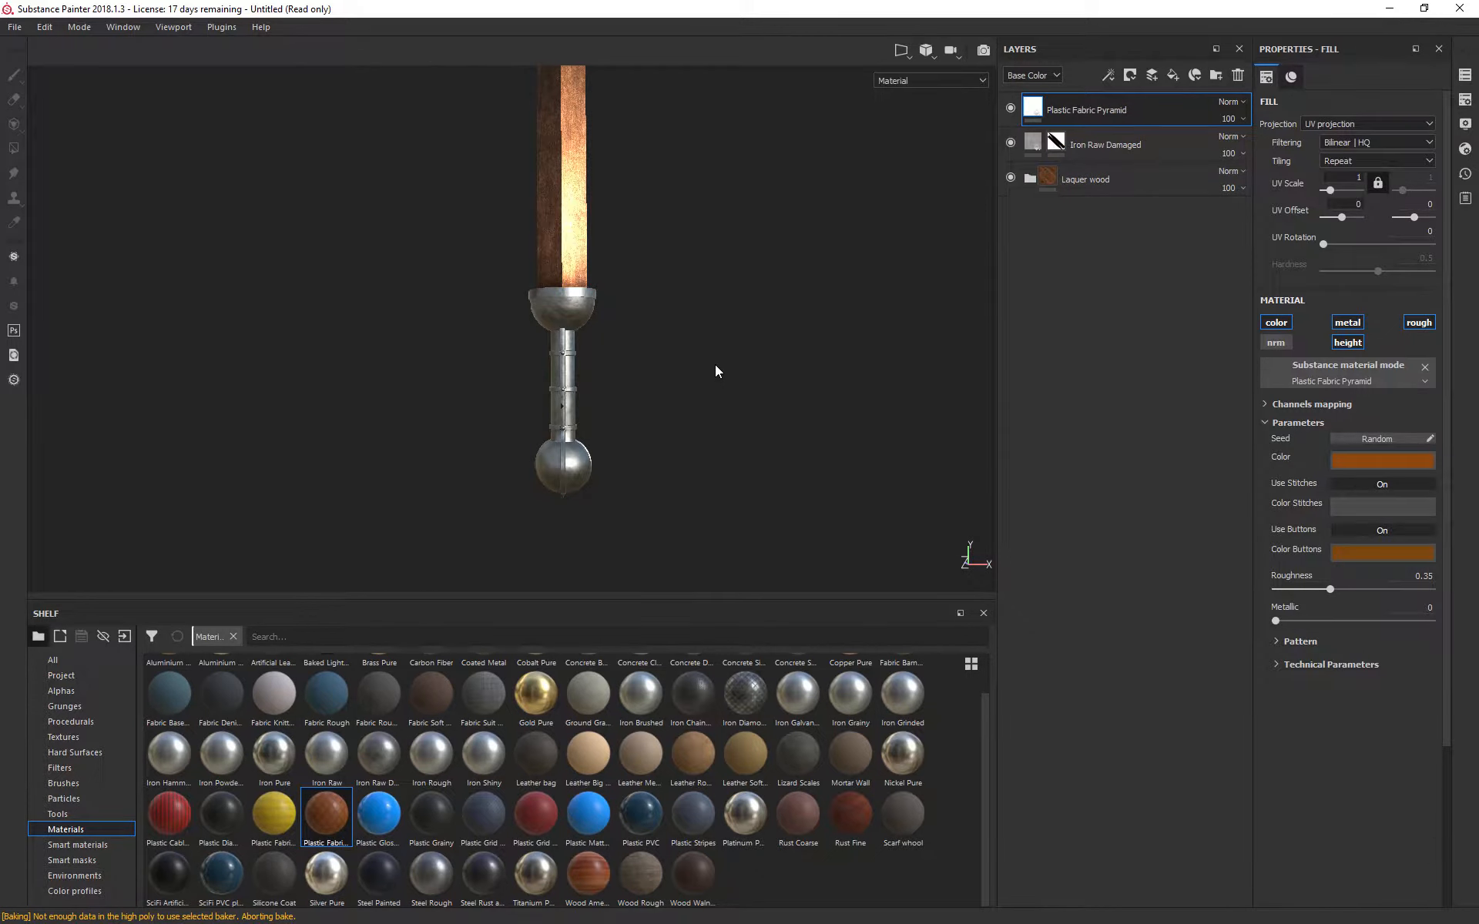
pyautogui.scroll(2, 593, 355)
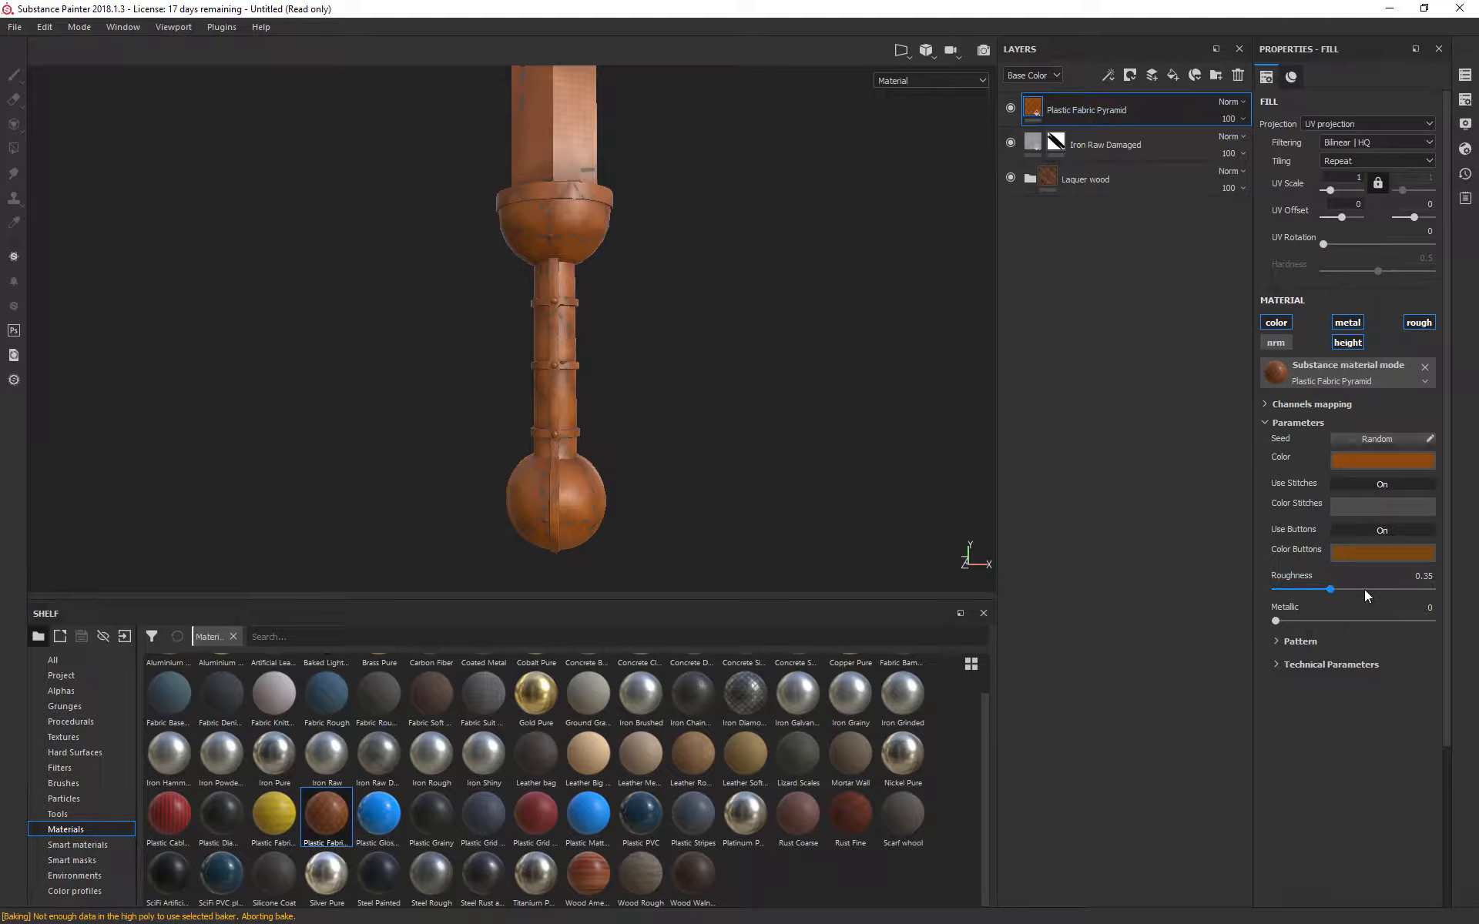
# Step: Try a UV Scale of 10 on the Plastic Fabric Pyramid fill, and settle on 8
pyautogui.click(1288, 643)
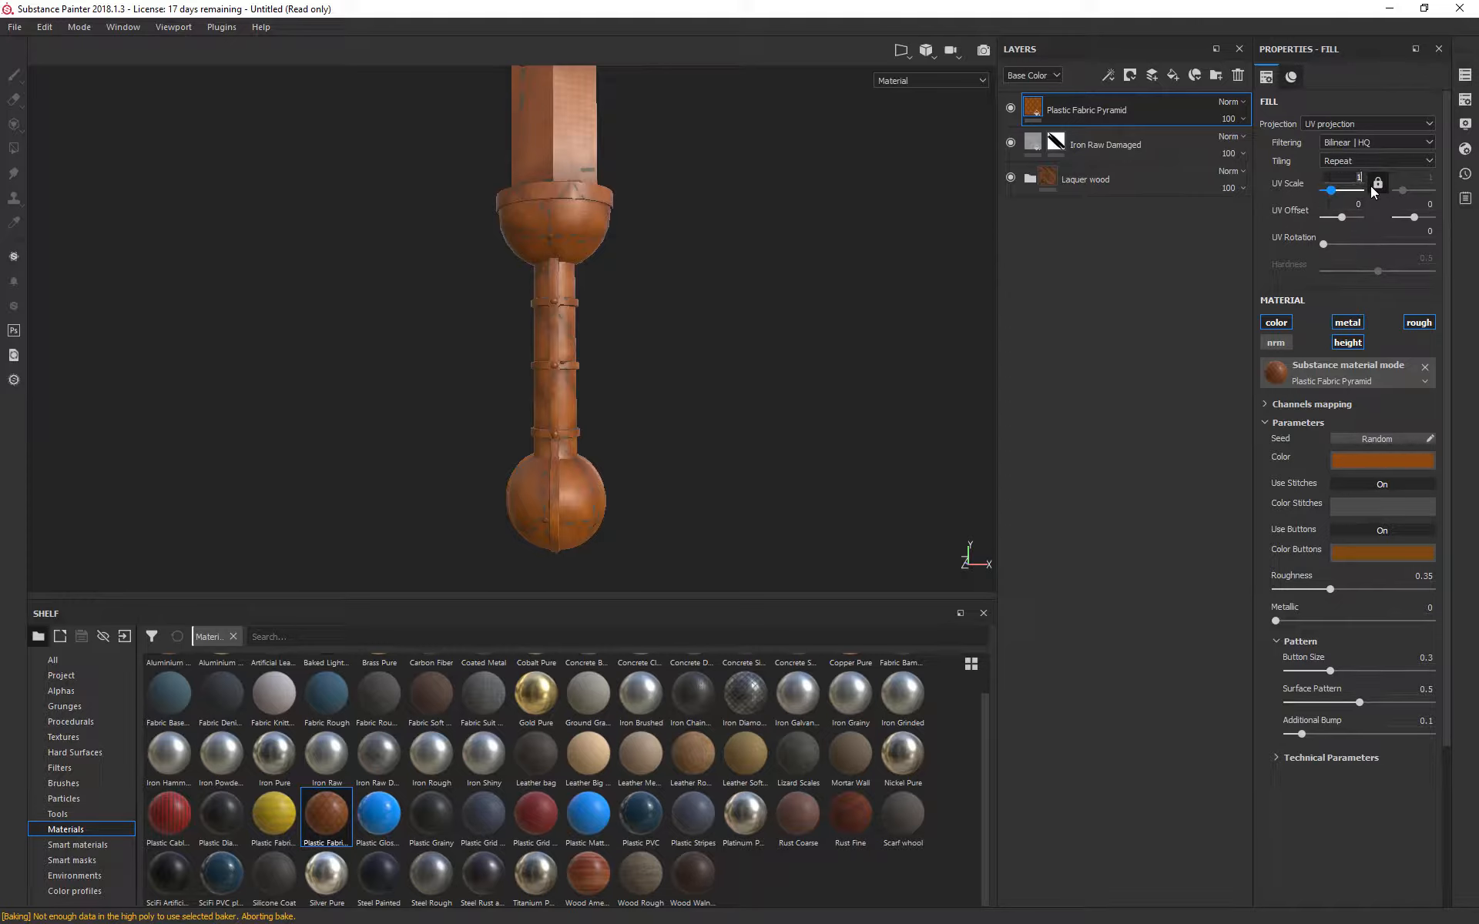
pyautogui.press('Return')
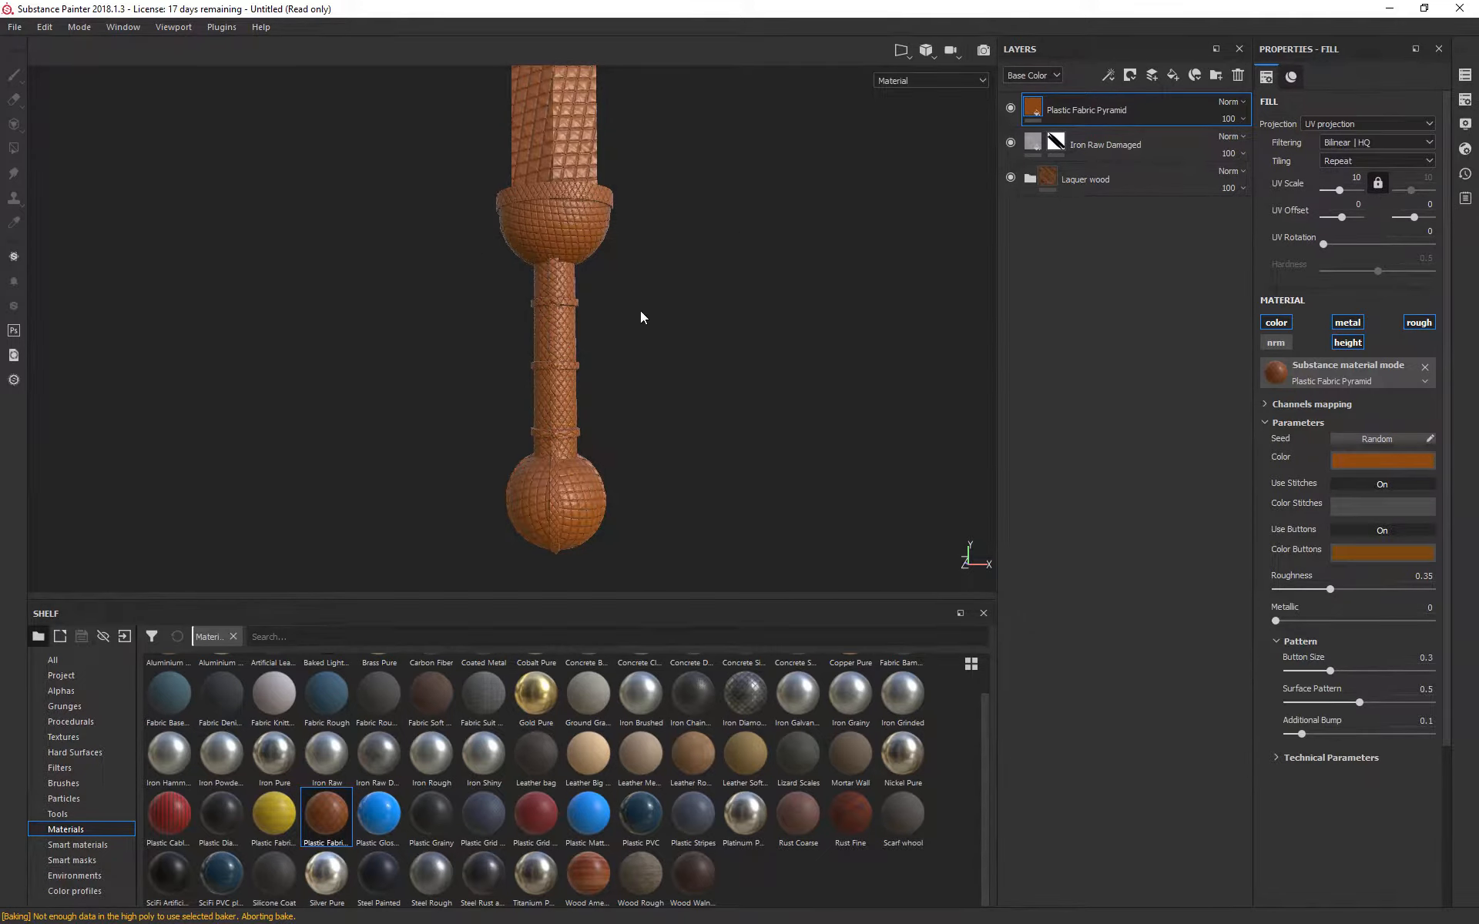
pyautogui.moveTo(720, 317); pyautogui.dragTo(716, 352, button='middle')
pyautogui.keyDown('alt'); pyautogui.moveTo(717, 352); pyautogui.dragTo(585, 432, button='right'); pyautogui.keyUp('alt')
pyautogui.keyDown('alt'); pyautogui.moveTo(584, 432); pyautogui.dragTo(709, 332, button='middle'); pyautogui.keyUp('alt')
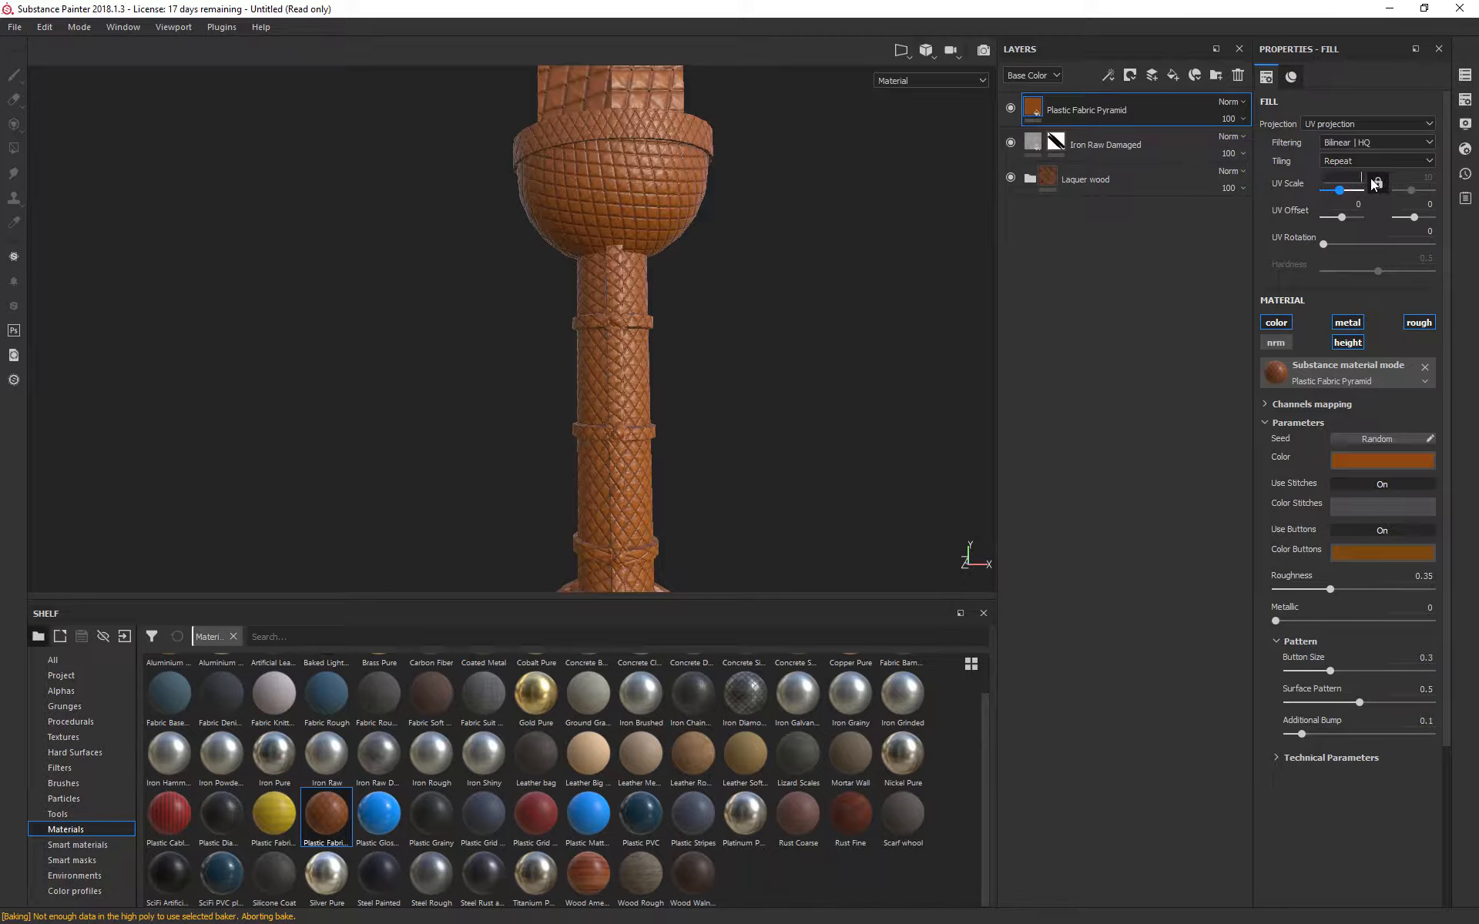
pyautogui.press('Return')
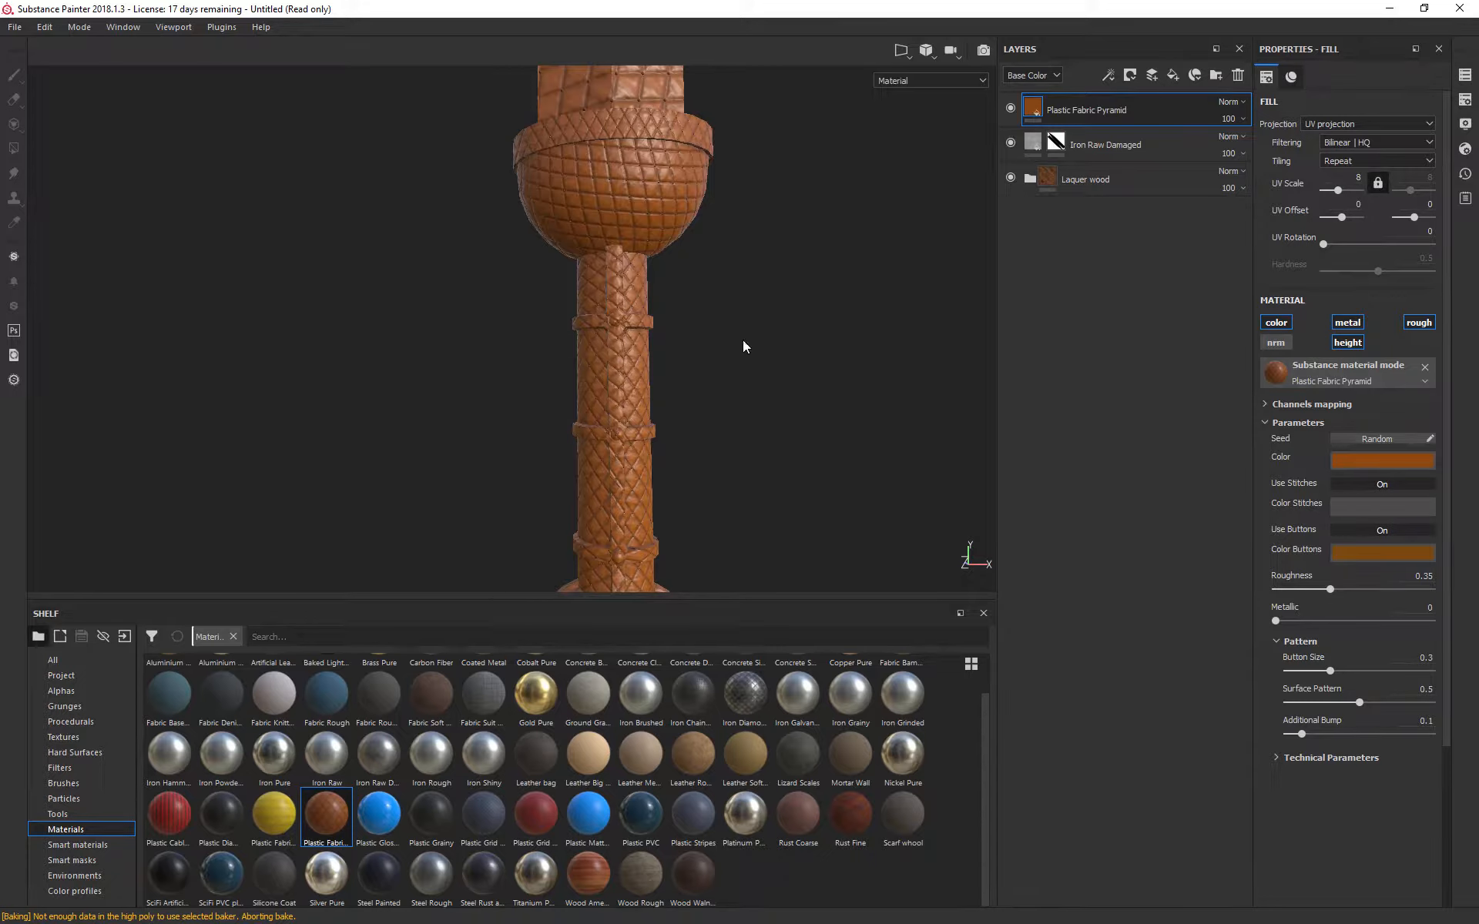
pyautogui.moveTo(701, 373)
pyautogui.keyDown('alt'); pyautogui.mouseDown(button='middle')
pyautogui.moveTo(742, 387)
pyautogui.moveTo(687, 359)
pyautogui.mouseUp(button='middle'); pyautogui.keyUp('alt')
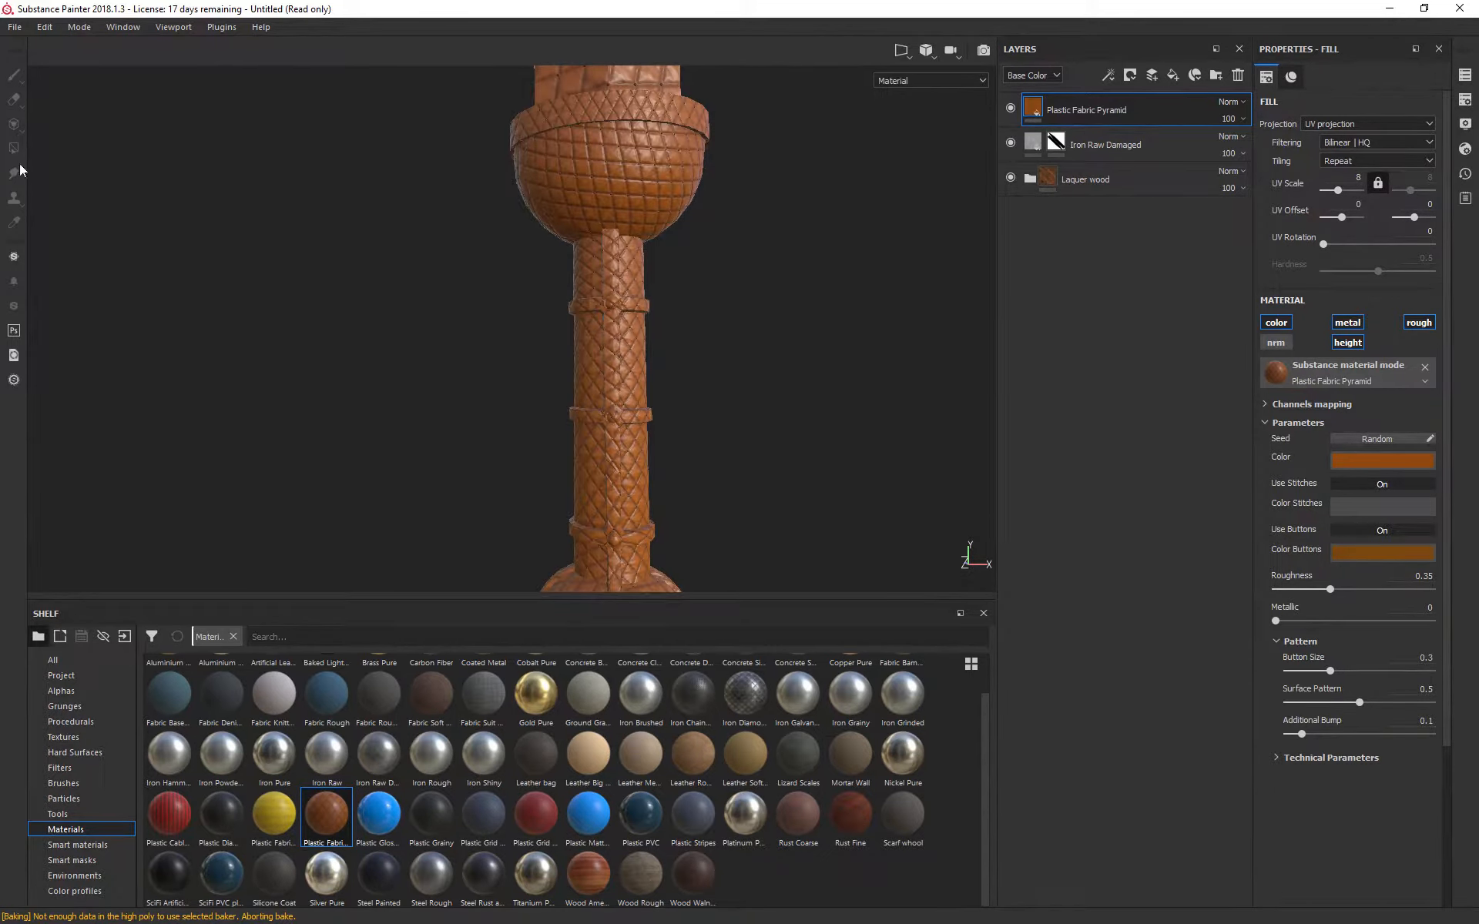
# Step: Add a black mask to the Plastic Fabric Pyramid layer, switch to Polygon Fill and shrink the shelf back
pyautogui.click(1130, 75)
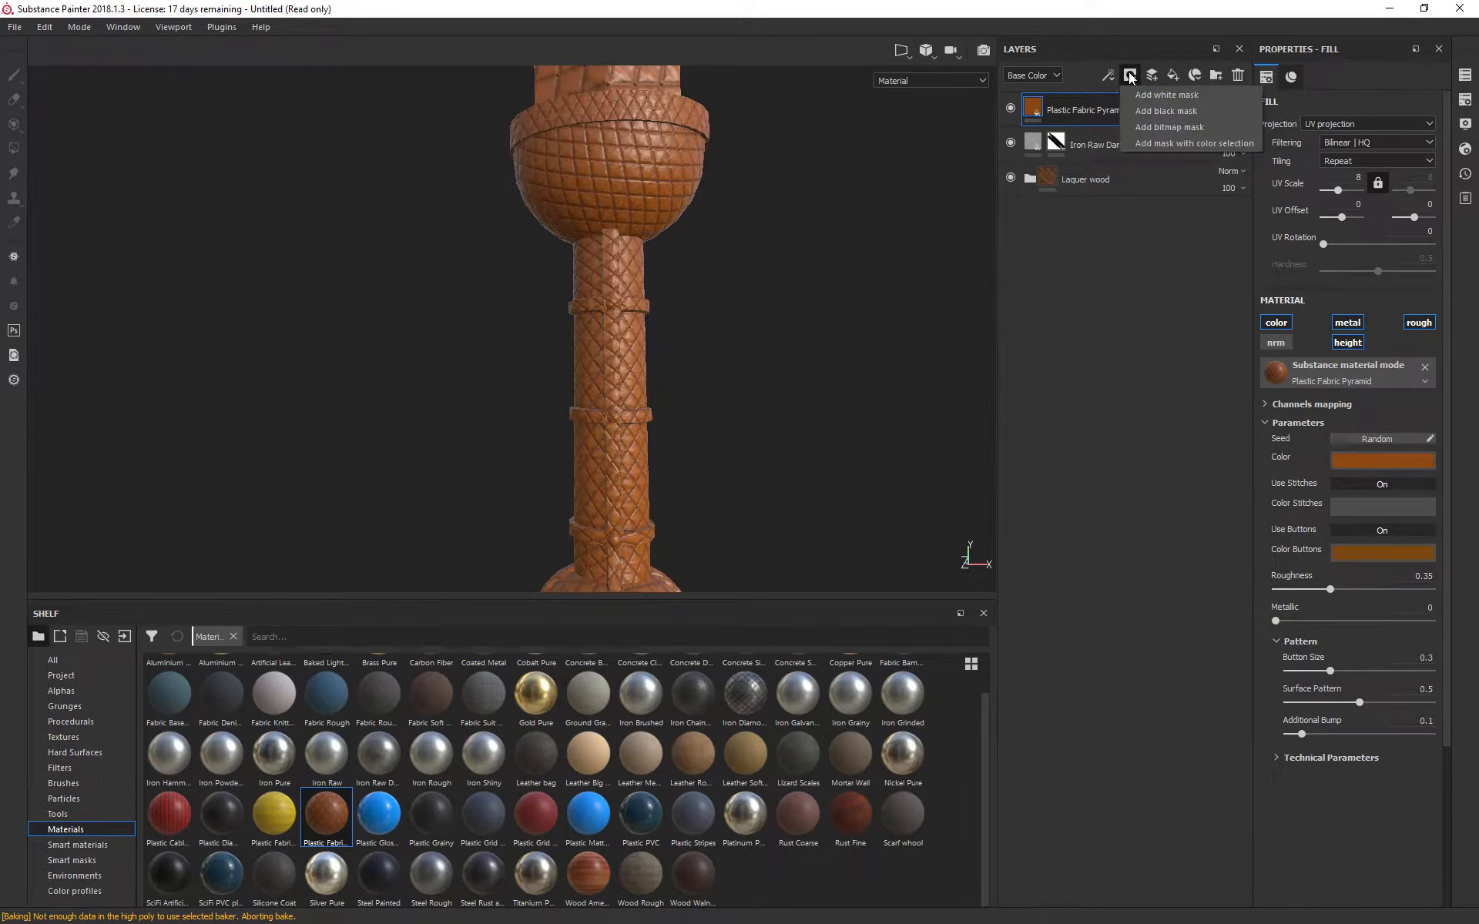
pyautogui.click(1158, 110)
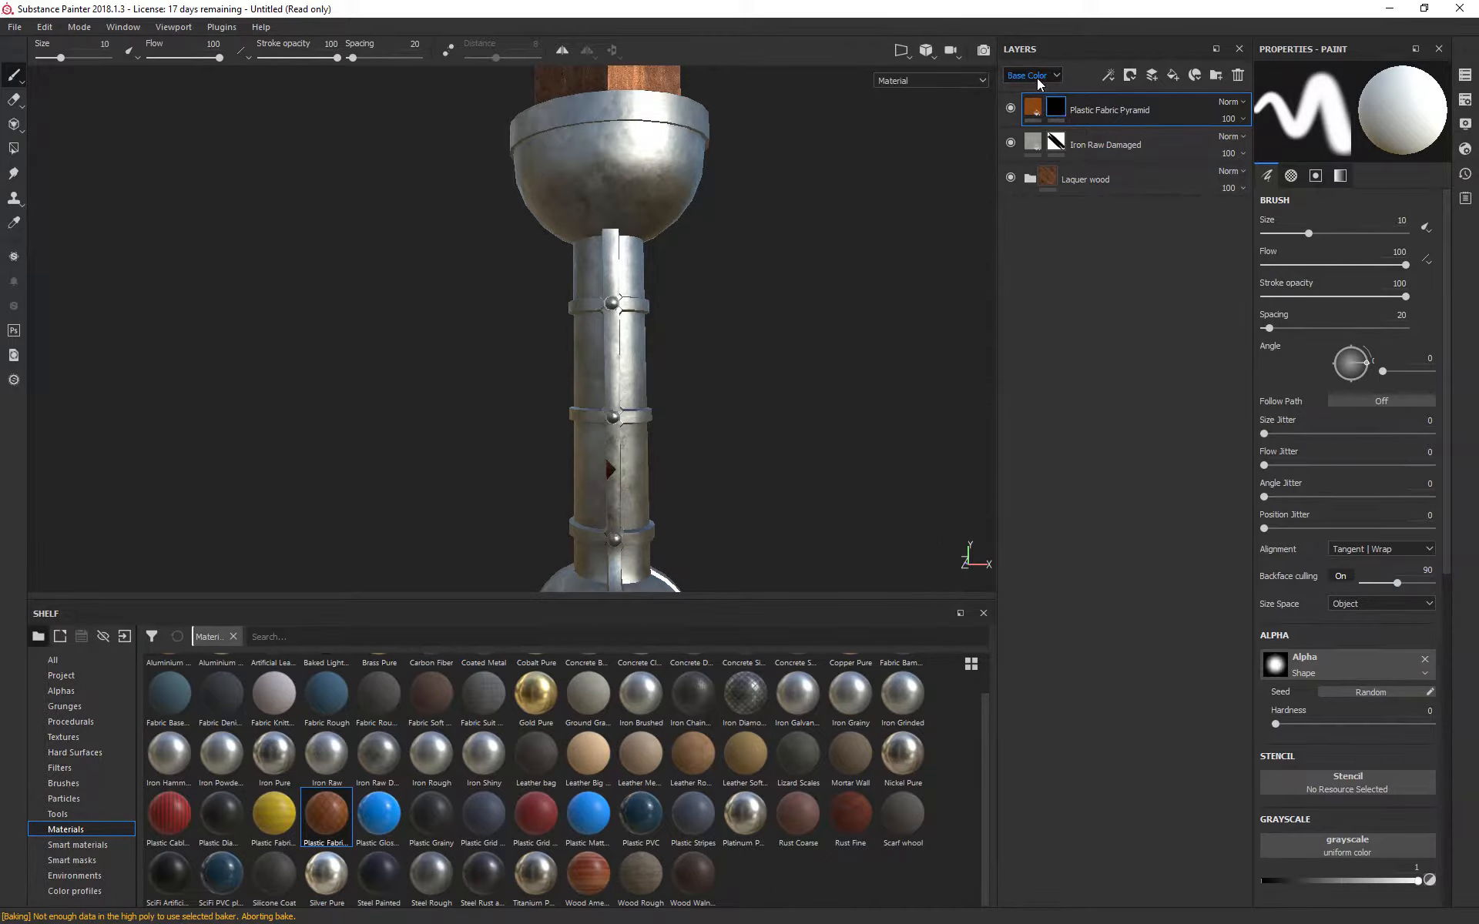
pyautogui.click(13, 149)
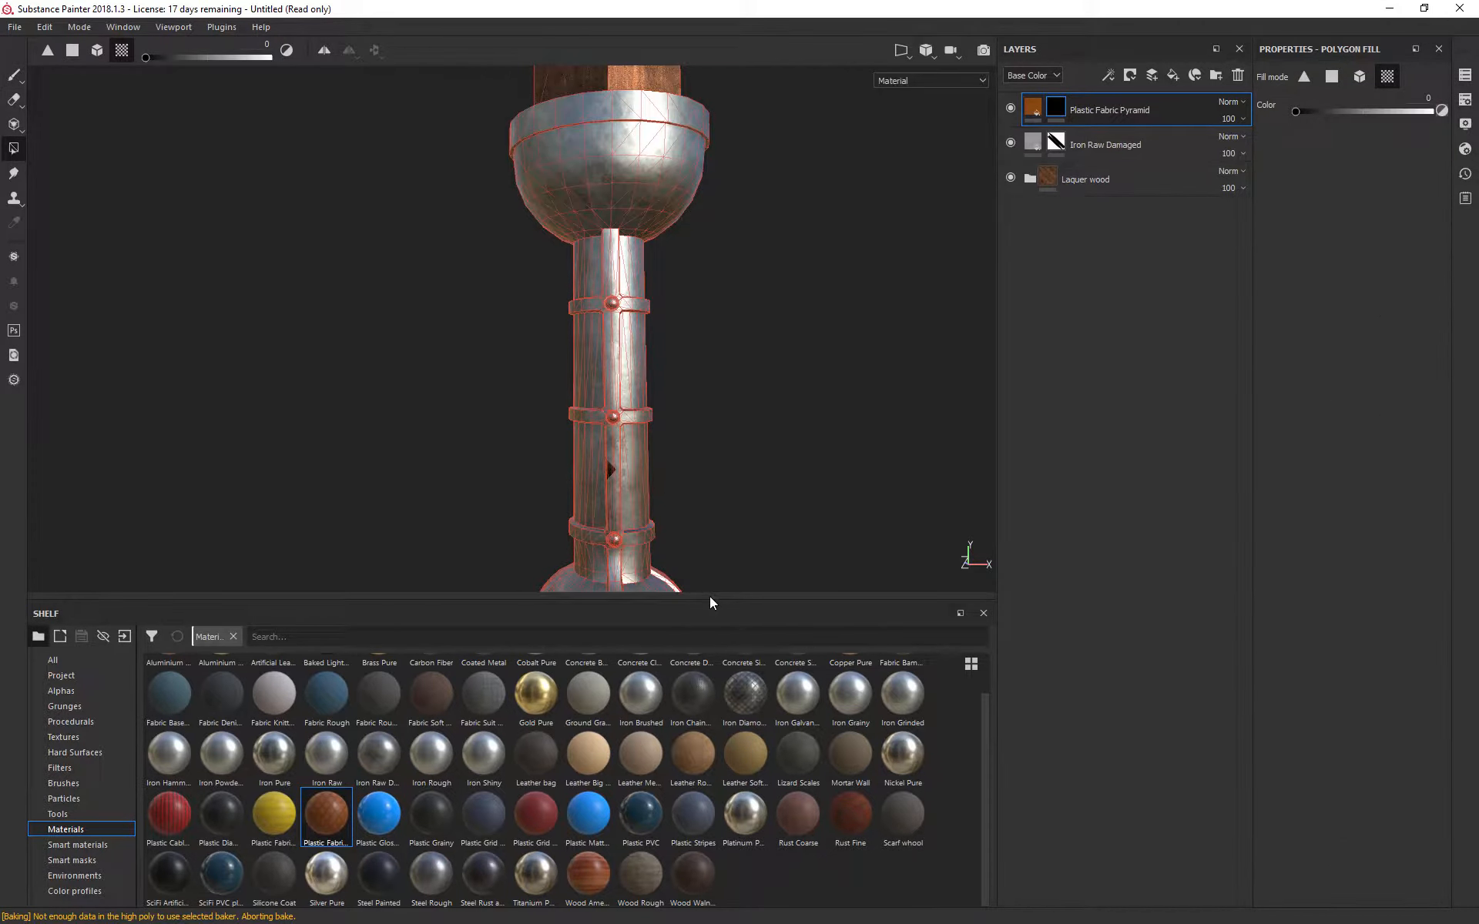
pyautogui.moveTo(713, 599); pyautogui.dragTo(713, 800)
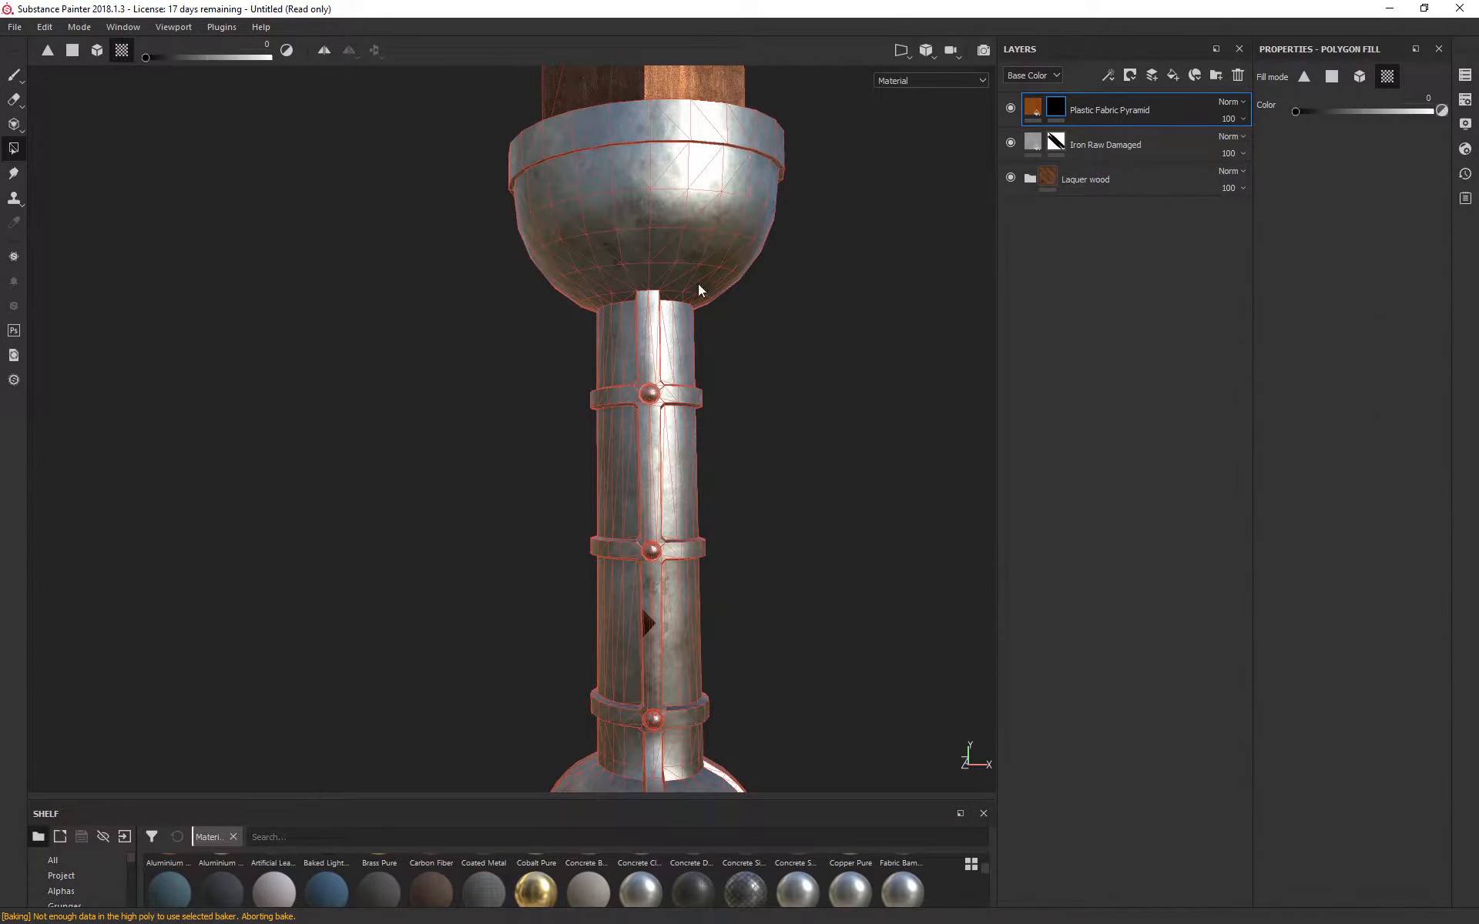
# Step: Show the 3D/2D split view and, with fill color 1, reveal the fabric on the upper three right-hand grip segments
pyautogui.click(909, 58)
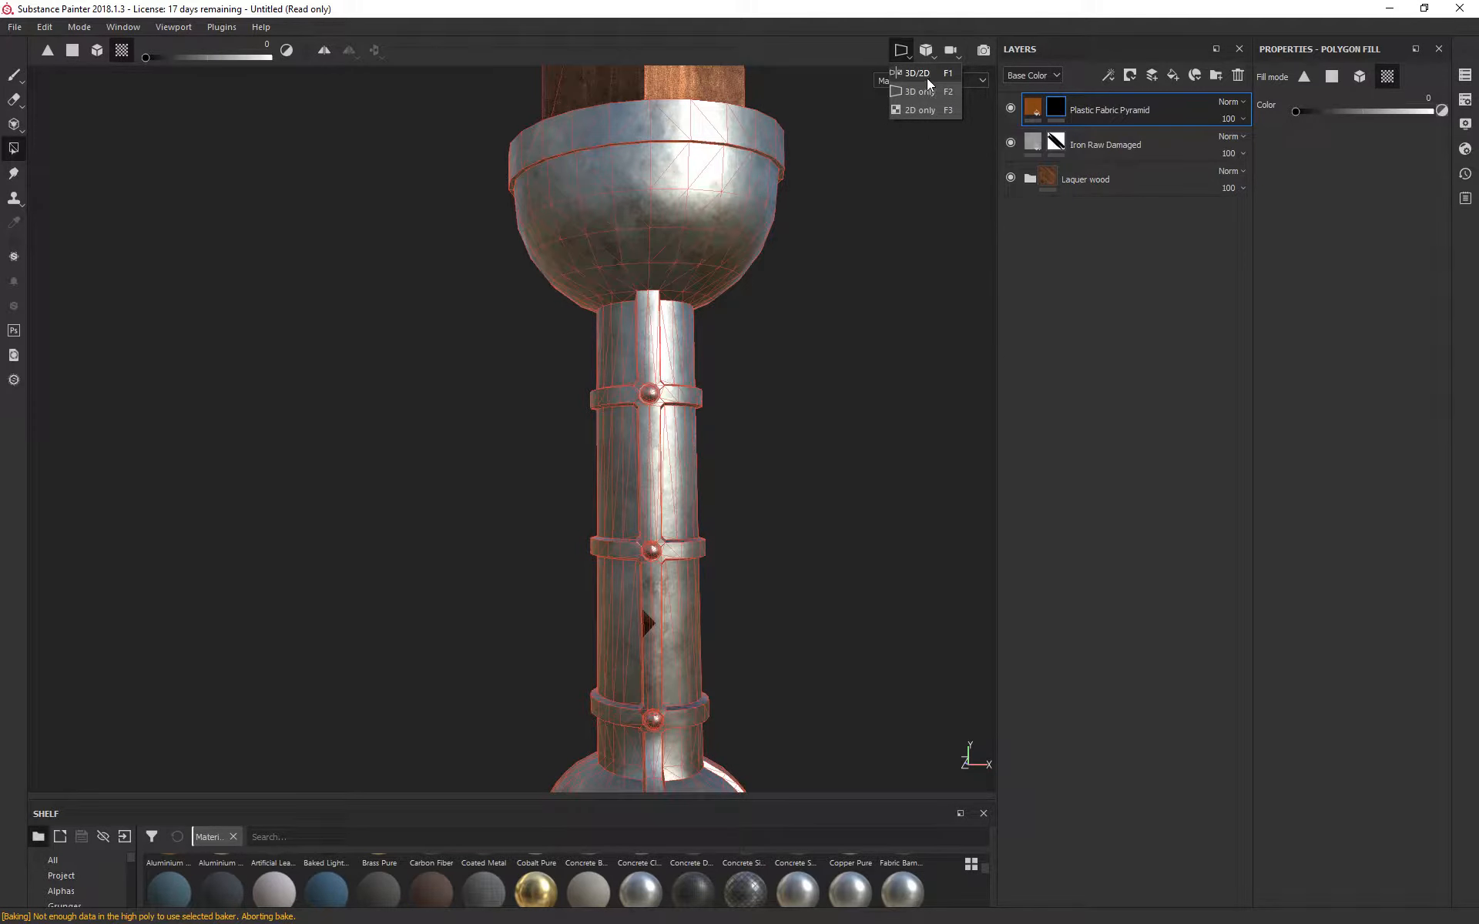
pyautogui.click(927, 77)
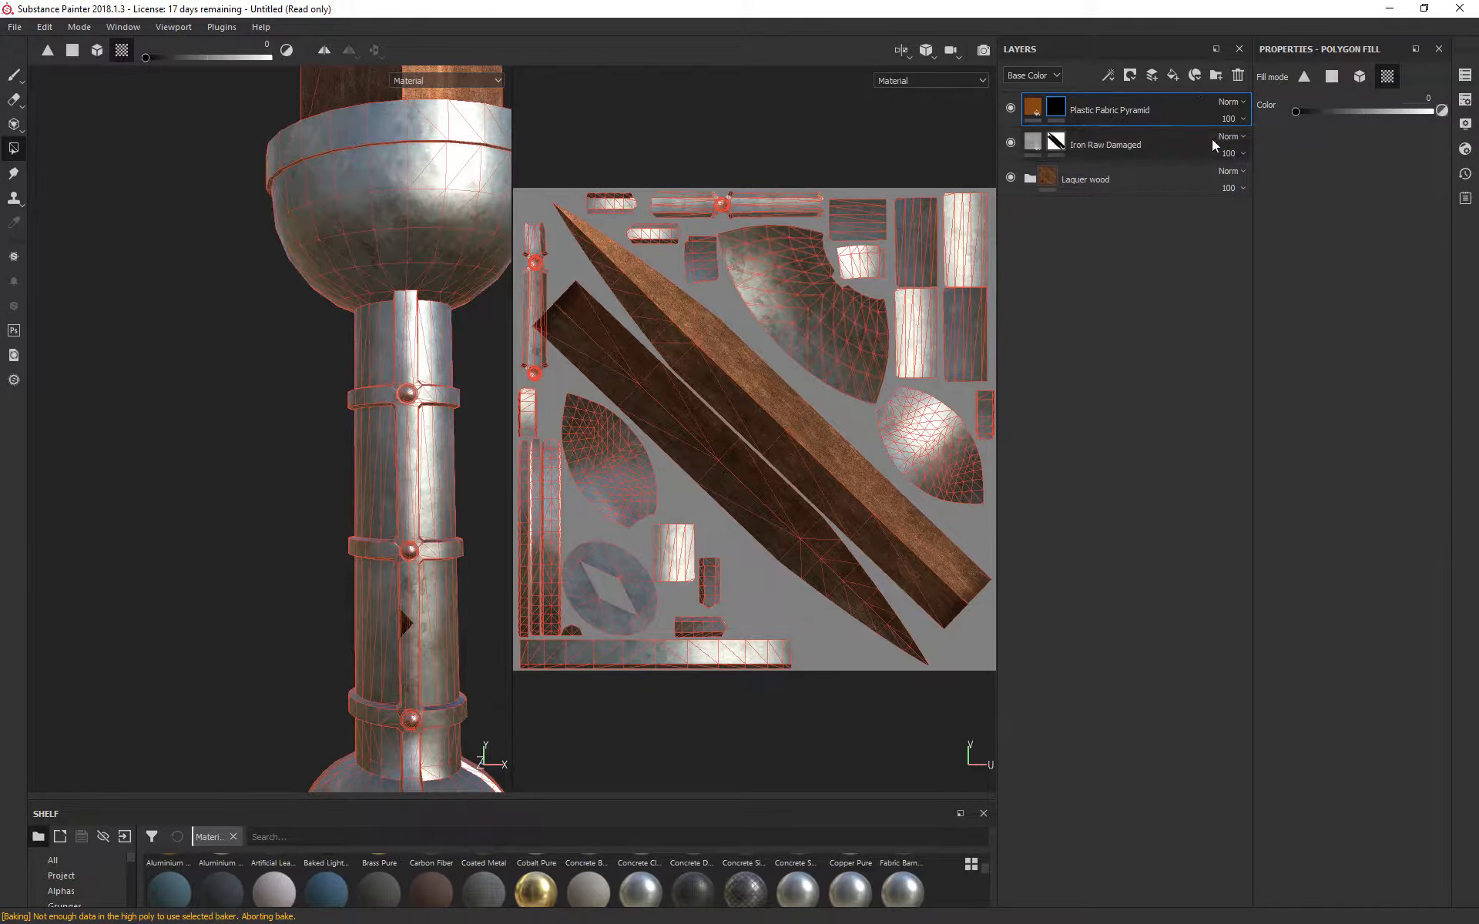
pyautogui.moveTo(1294, 112); pyautogui.dragTo(1431, 113)
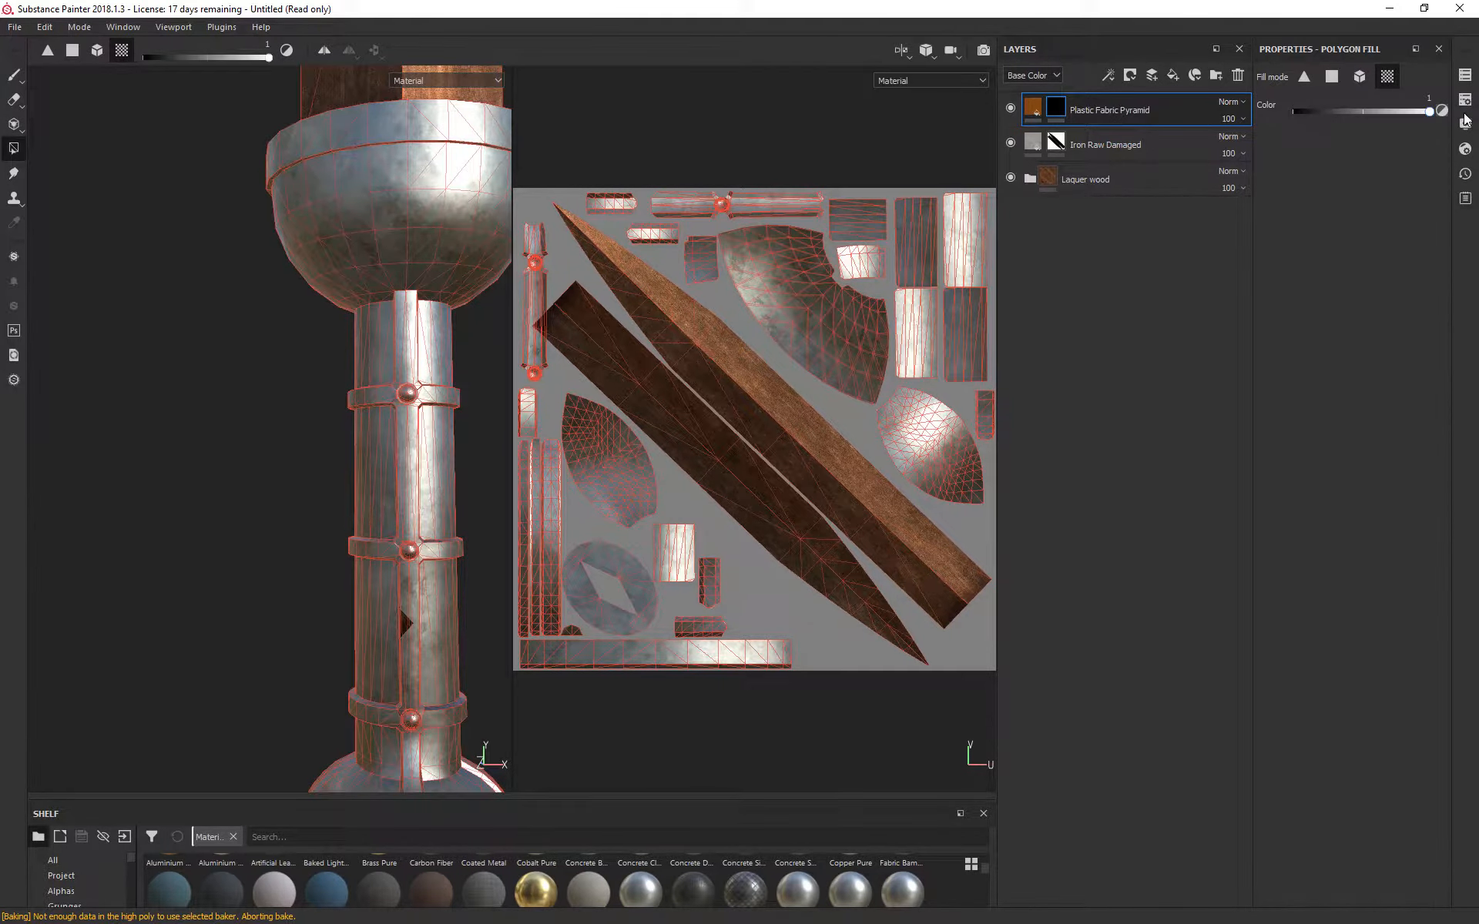
pyautogui.click(439, 652)
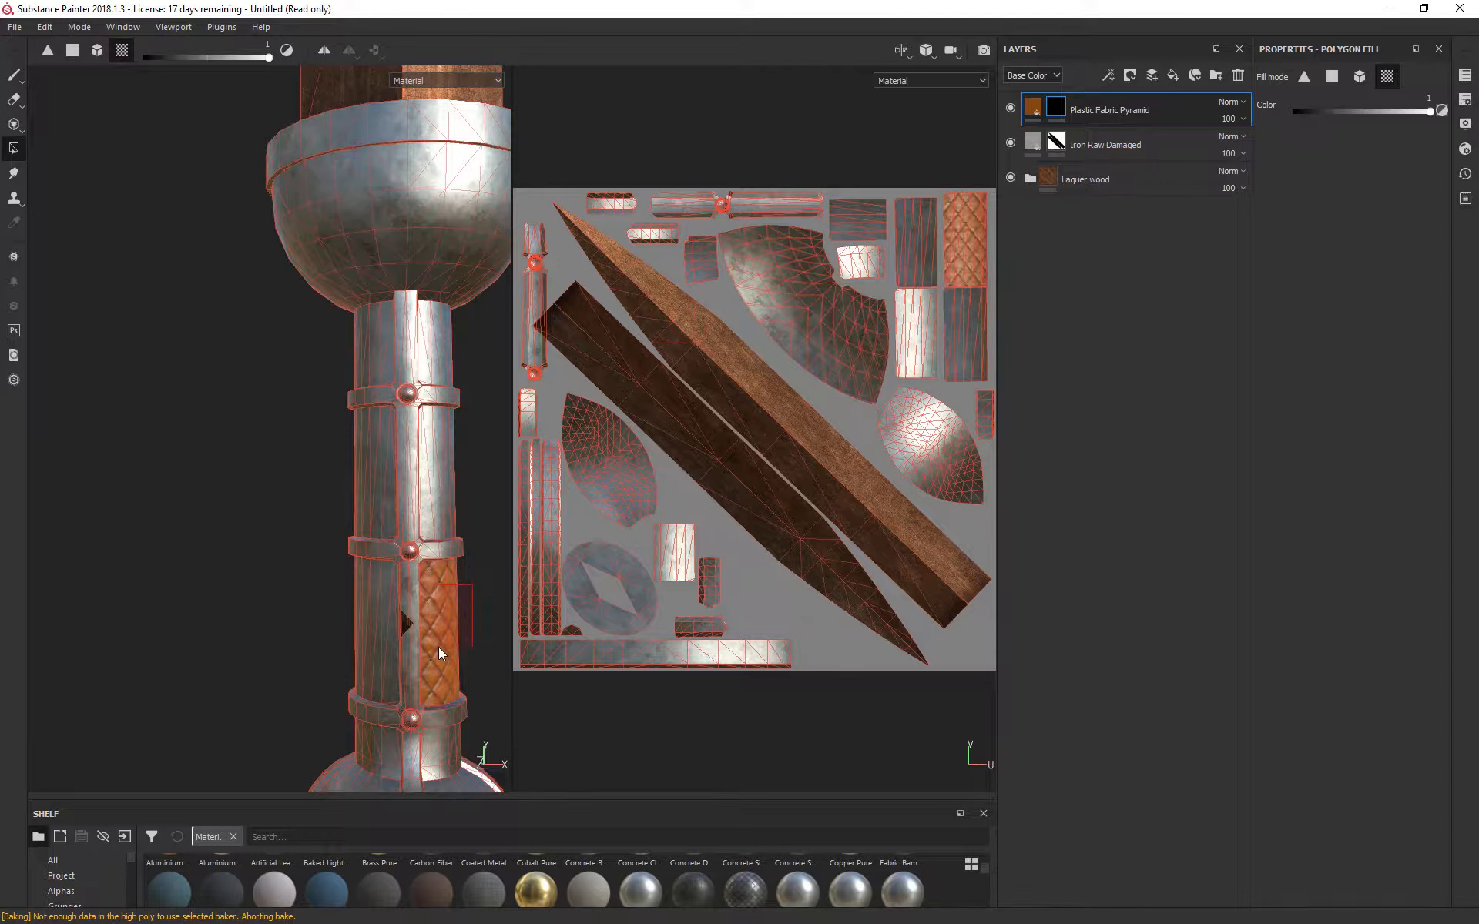
pyautogui.click(438, 516)
pyautogui.click(421, 375)
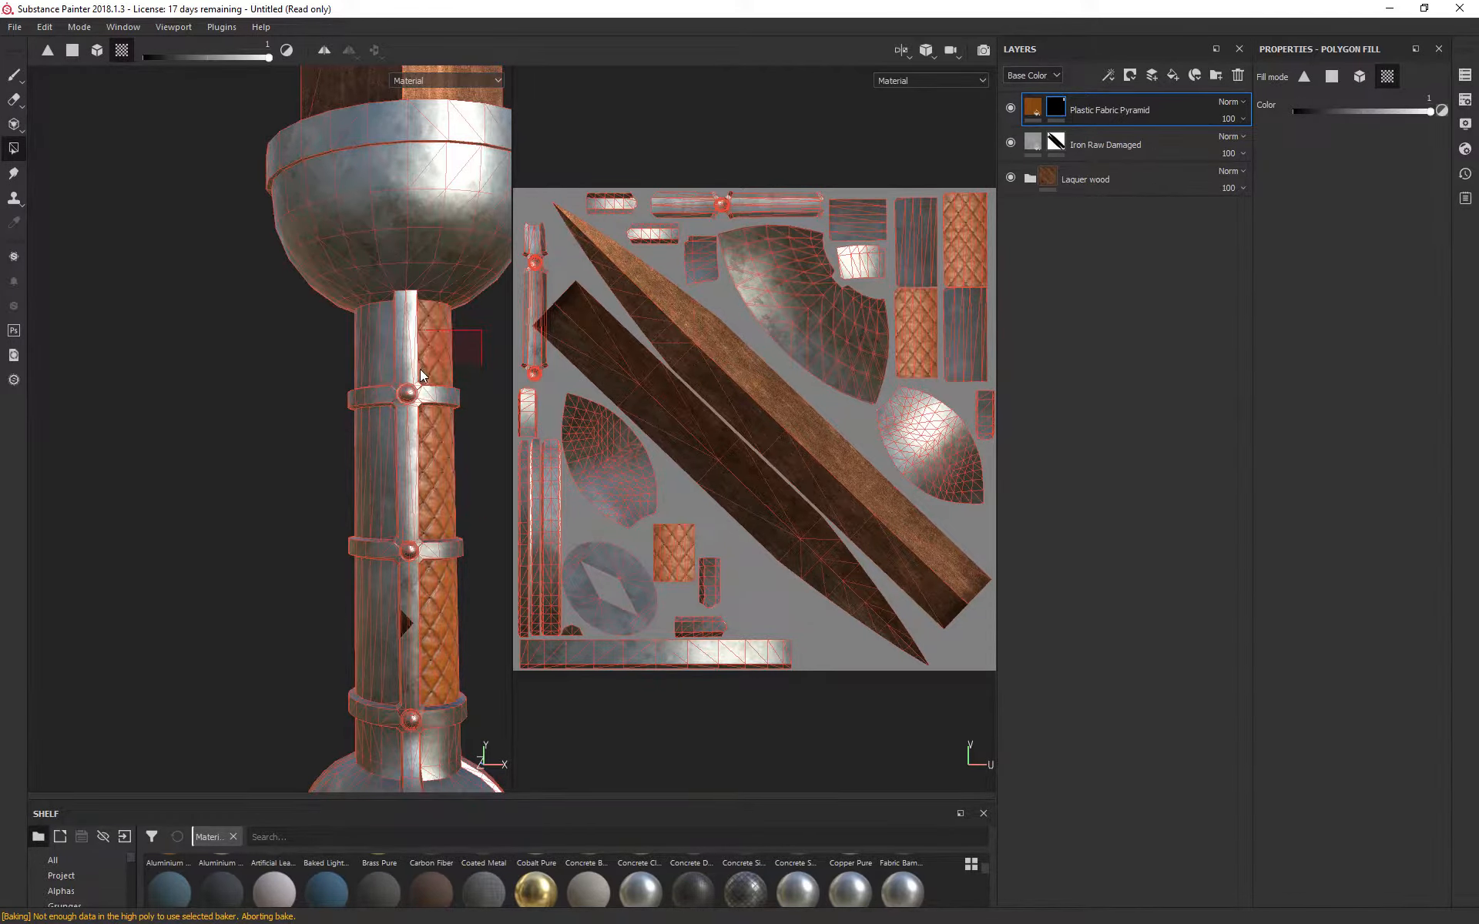
# Step: Reveal the fabric on all left-hand grip segments and the lowest right-hand one, leaving the metal bands and strip unfilled
pyautogui.click(375, 364)
pyautogui.click(372, 486)
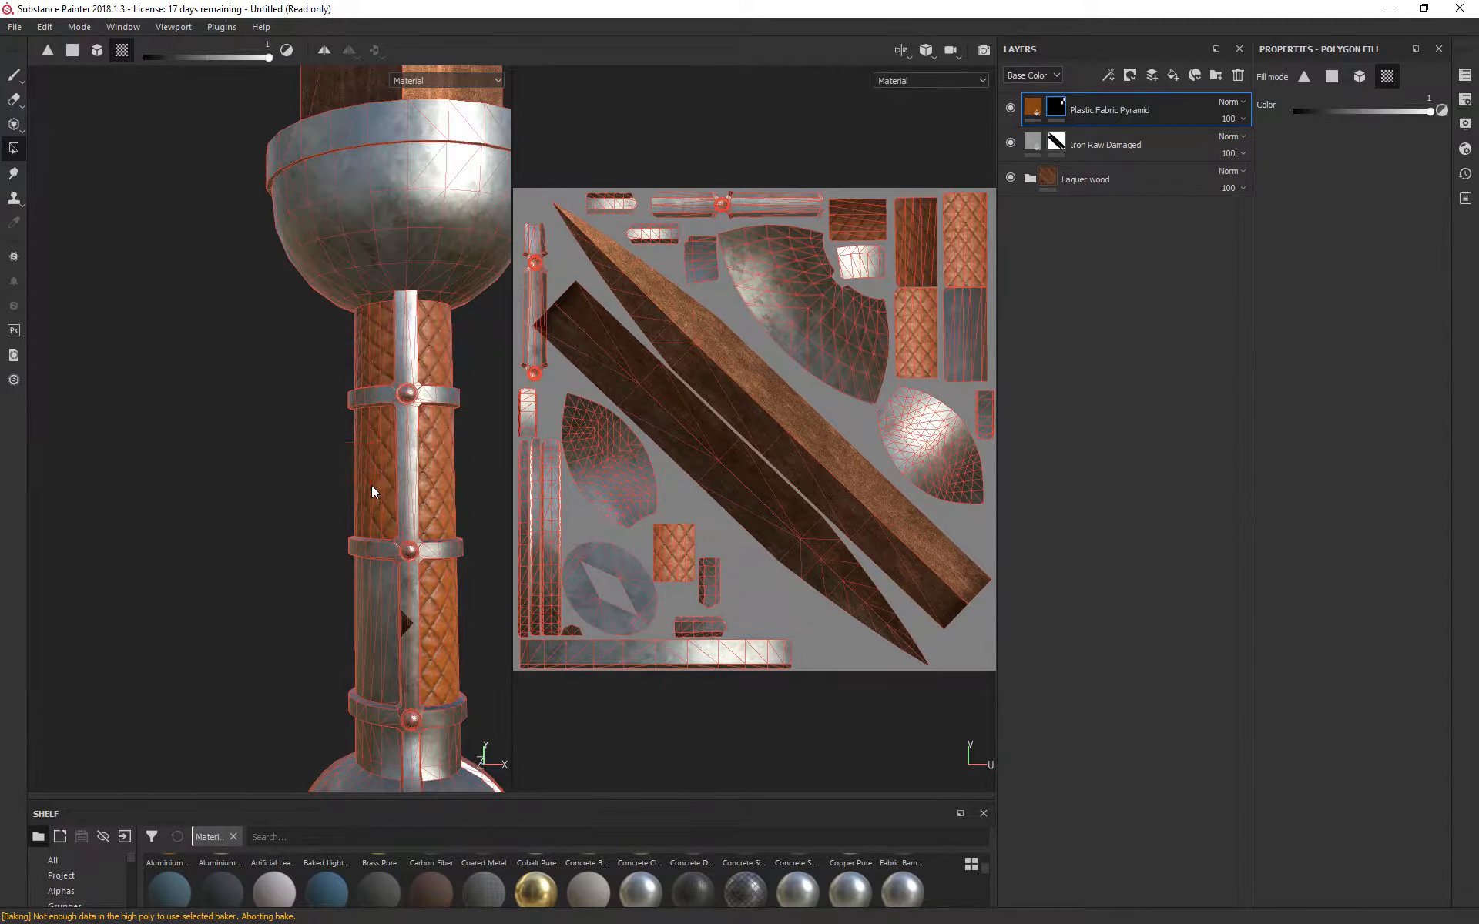
pyautogui.click(357, 623)
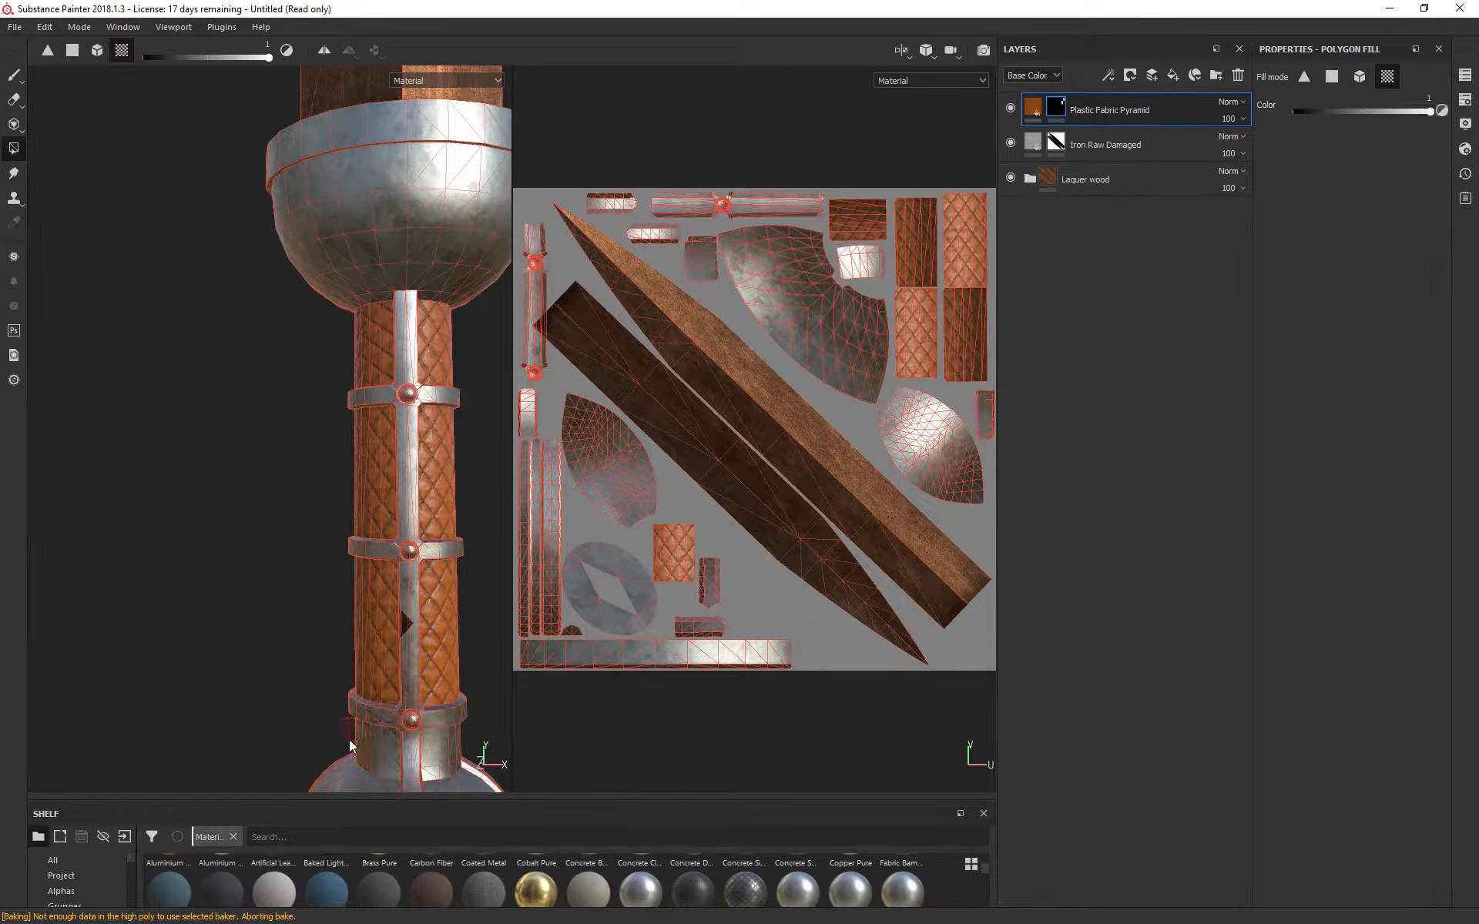
pyautogui.moveTo(345, 737); pyautogui.dragTo(382, 753)
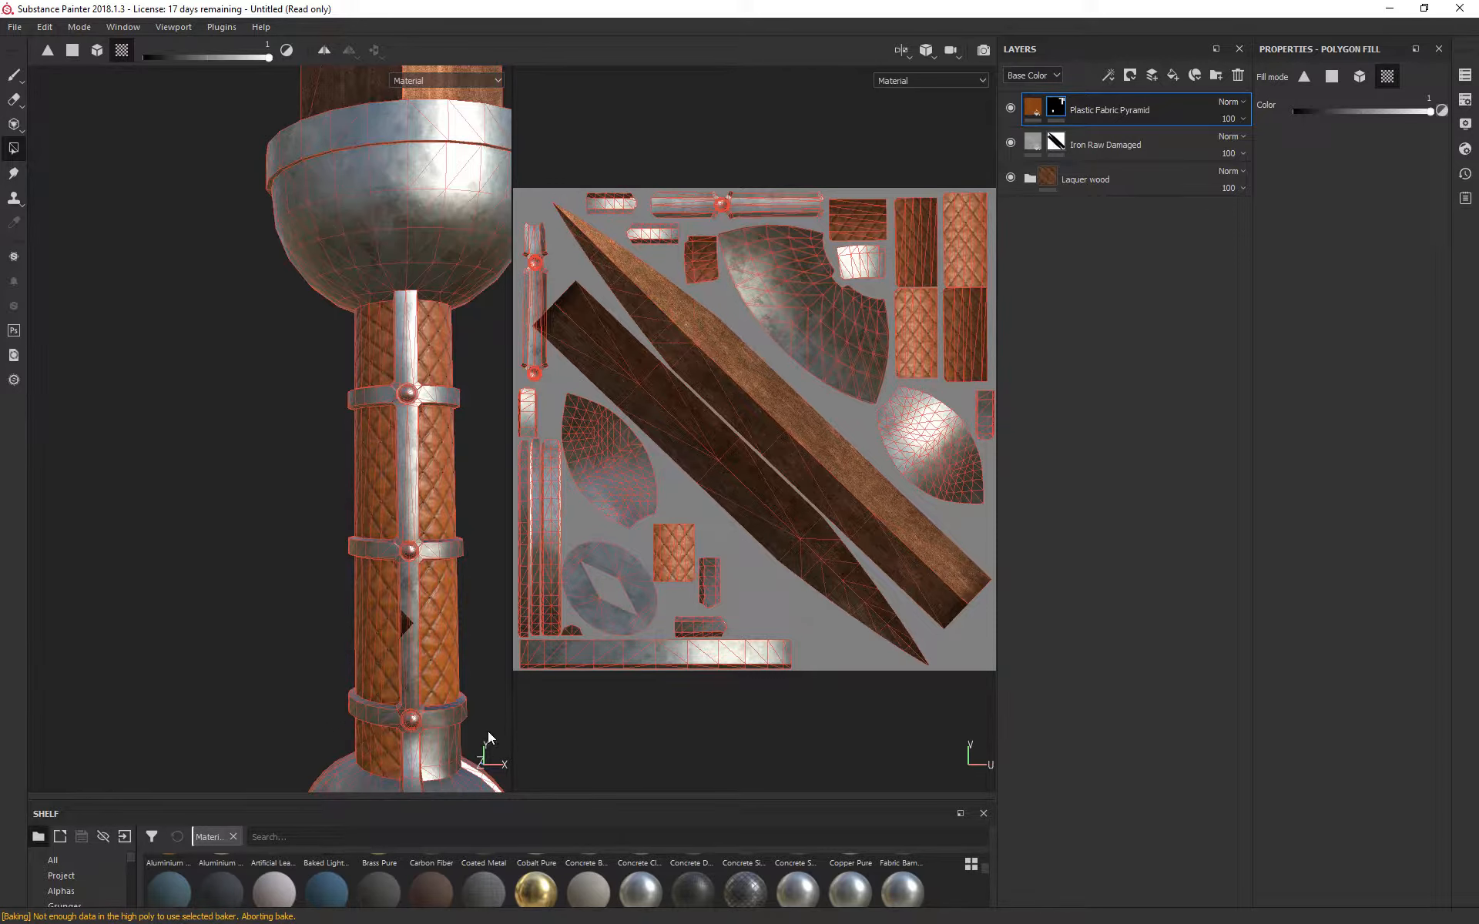
pyautogui.moveTo(510, 614); pyautogui.dragTo(342, 485, button='middle')
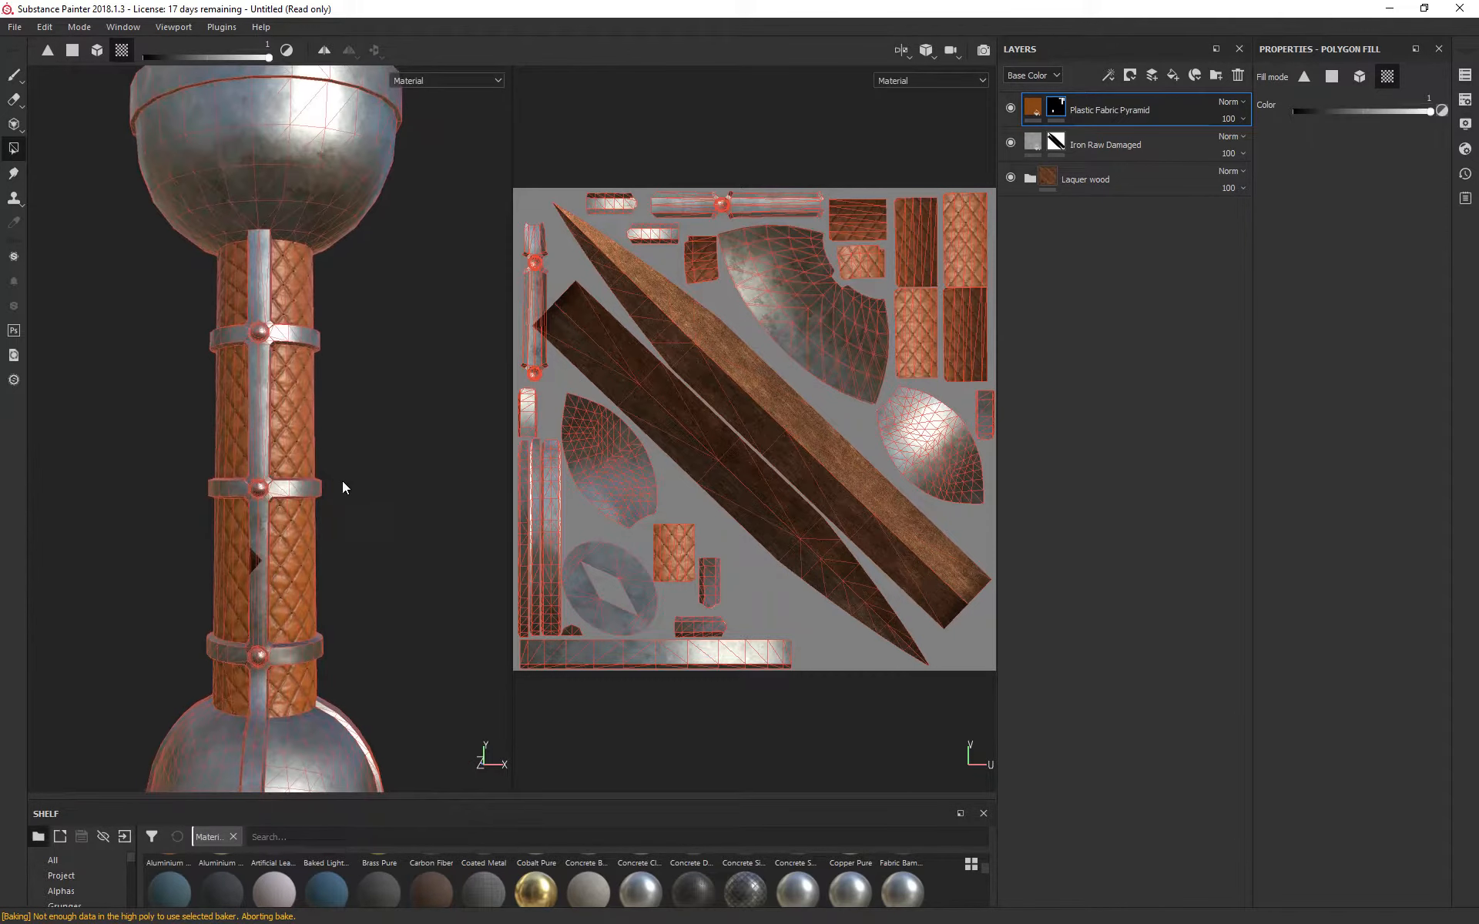
pyautogui.keyDown('alt'); pyautogui.moveTo(399, 532); pyautogui.dragTo(456, 460, button='middle'); pyautogui.keyUp('alt')
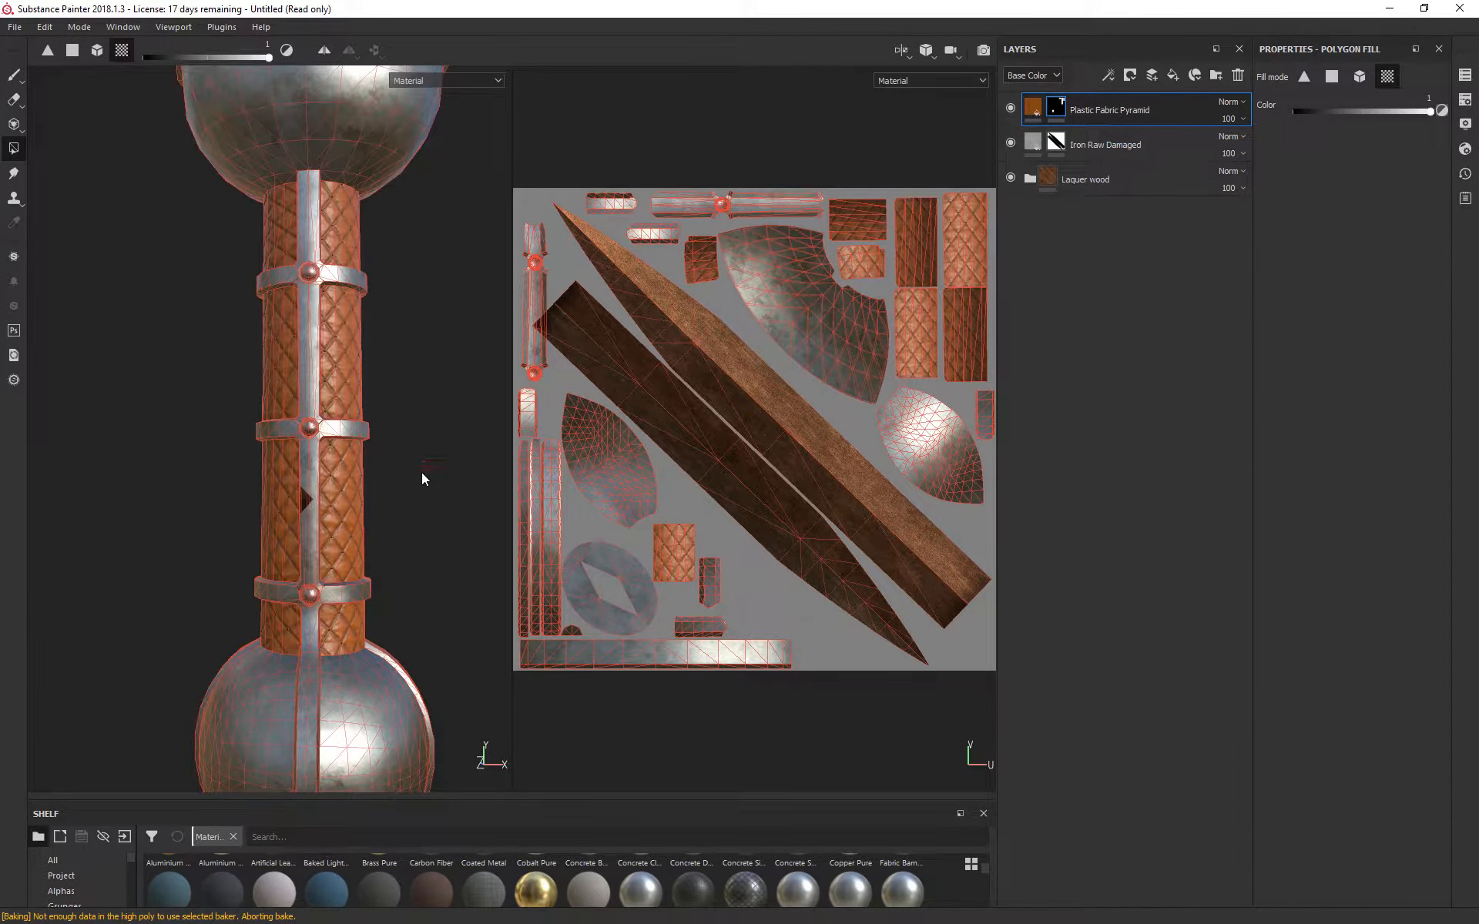
pyautogui.keyDown('alt'); pyautogui.moveTo(422, 474); pyautogui.dragTo(301, 512, button='right'); pyautogui.keyUp('alt')
pyautogui.keyDown('alt'); pyautogui.moveTo(301, 512); pyautogui.dragTo(371, 139); pyautogui.keyUp('alt')
pyautogui.keyDown('alt'); pyautogui.moveTo(382, 470); pyautogui.dragTo(459, 468); pyautogui.keyUp('alt')
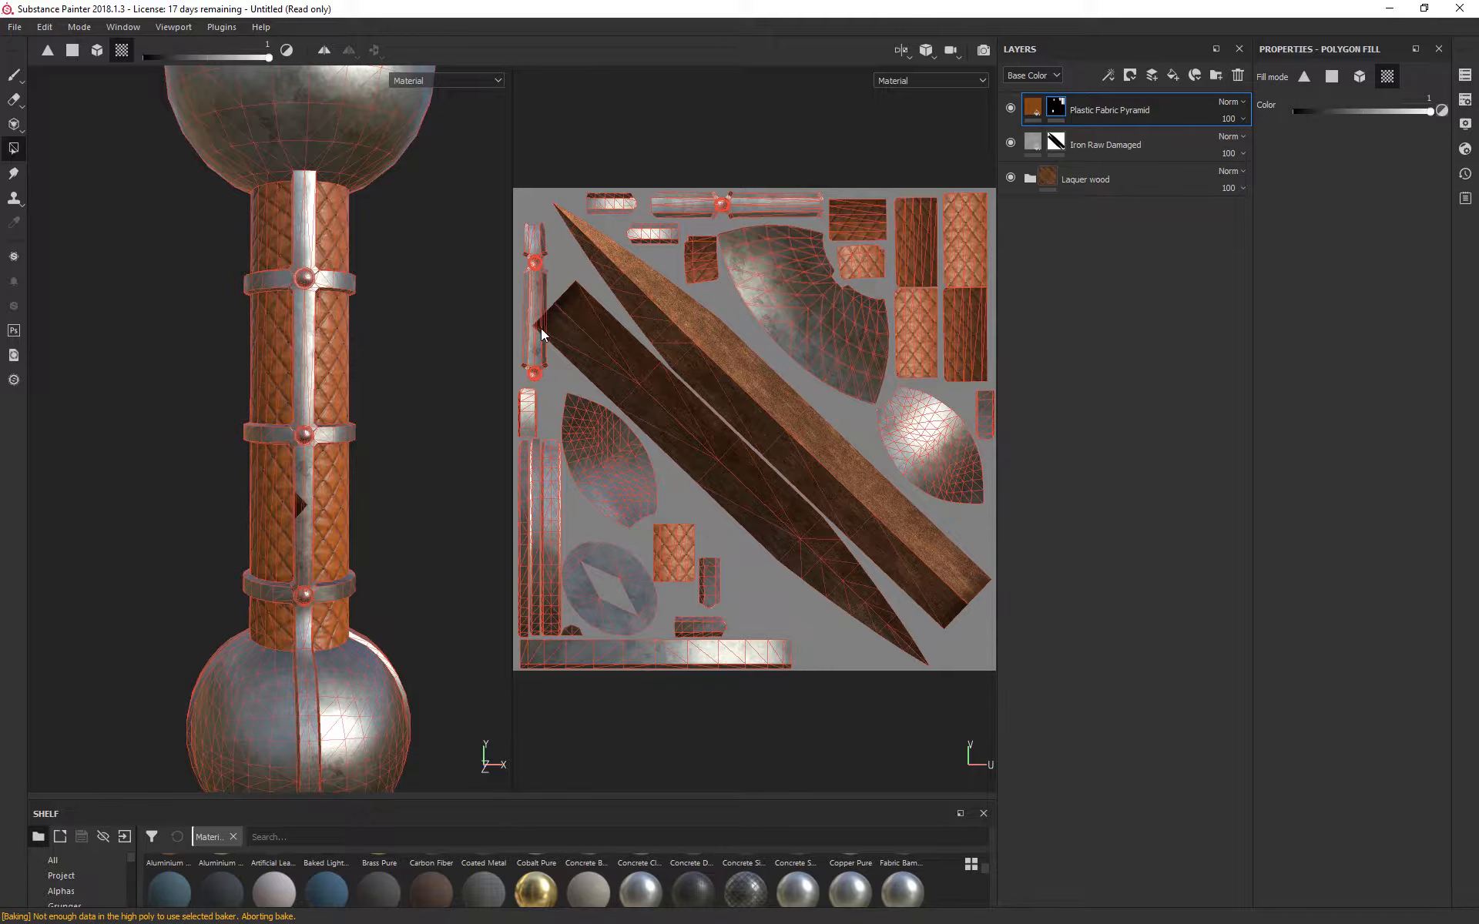
# Step: Enlarge the shelf, show the smart materials and add Glass Visor above the Plastic Fabric Pyramid layer
pyautogui.scroll(4, 421, 434)
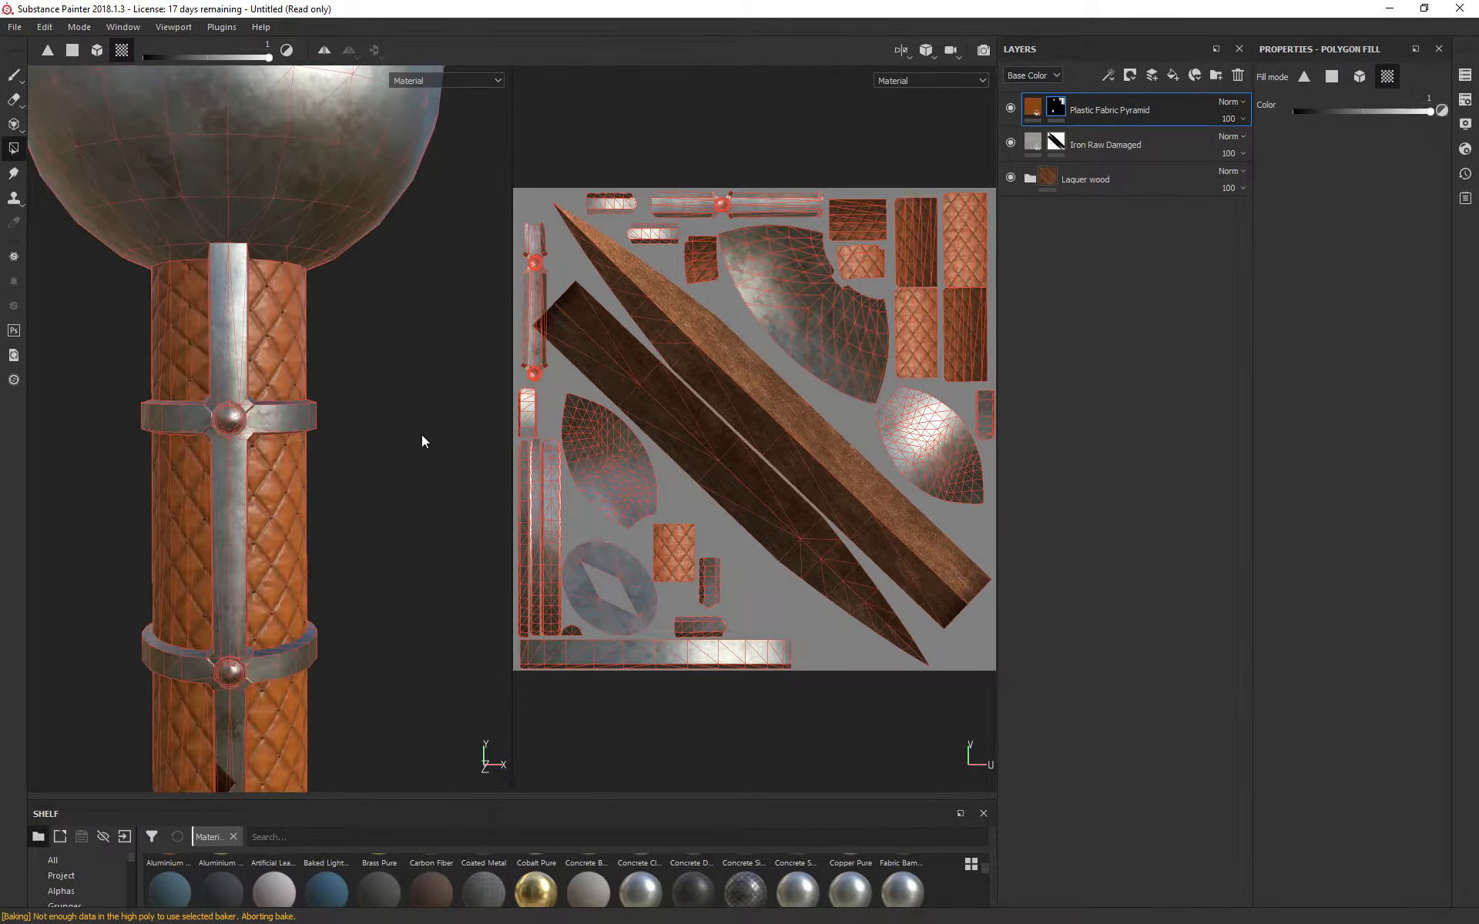
pyautogui.scroll(-4, 423, 435)
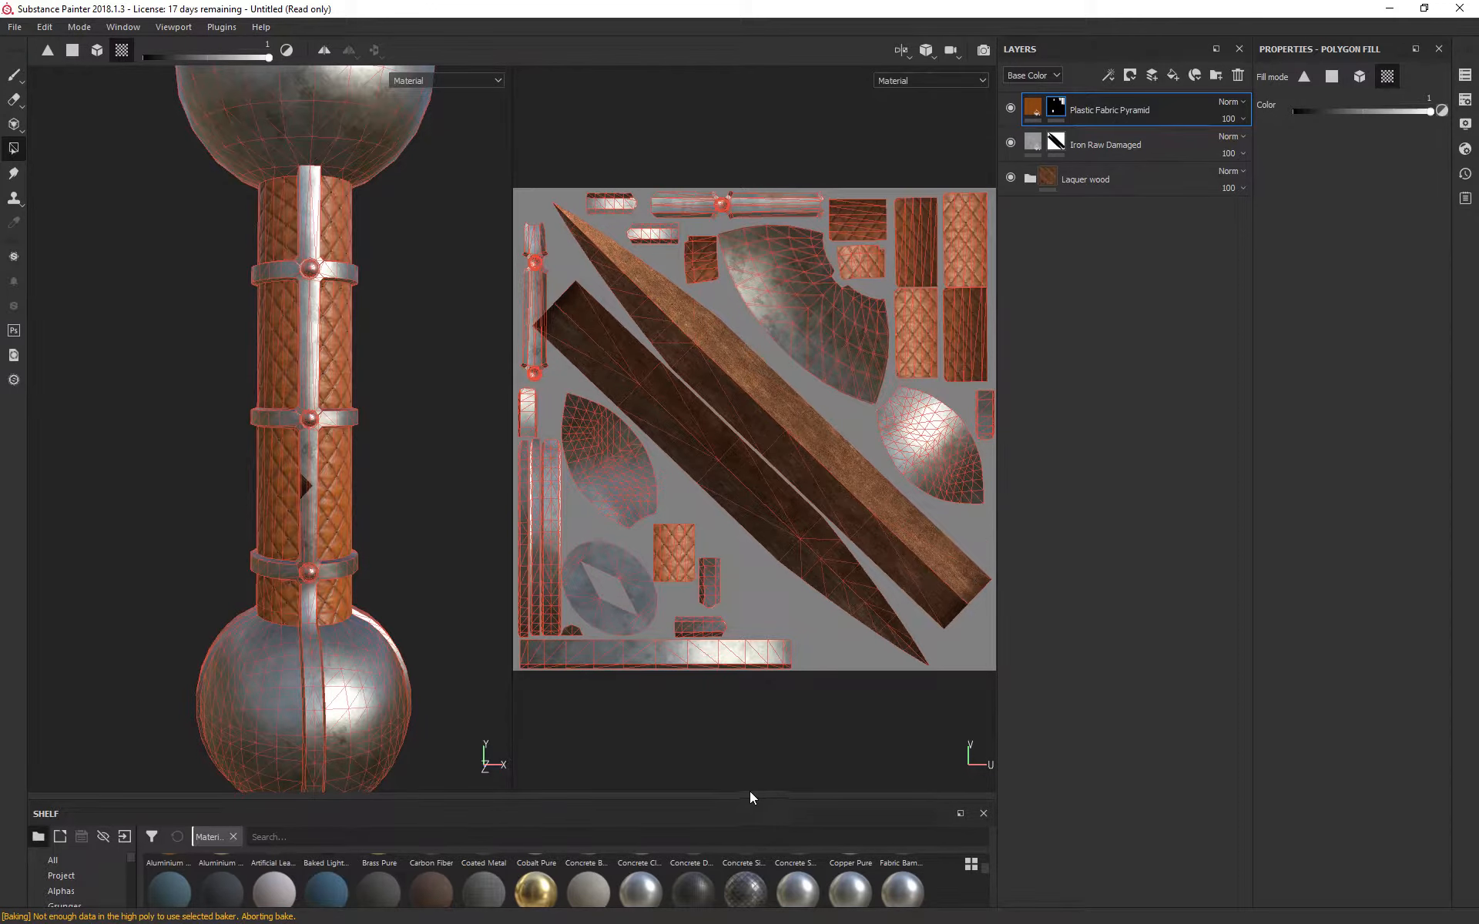
pyautogui.moveTo(754, 803); pyautogui.dragTo(753, 541)
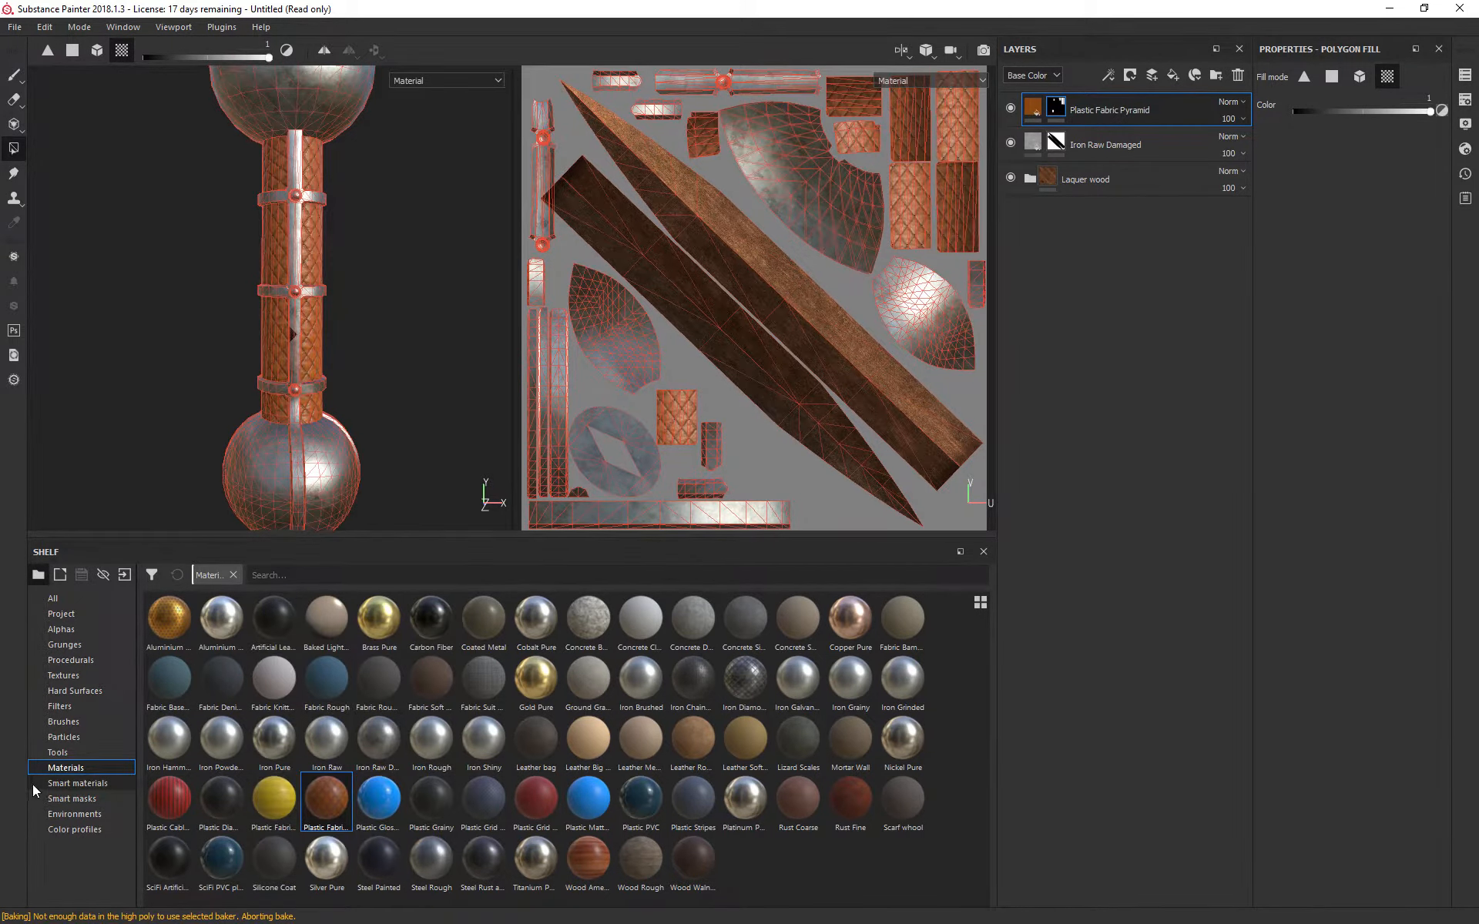
pyautogui.click(66, 784)
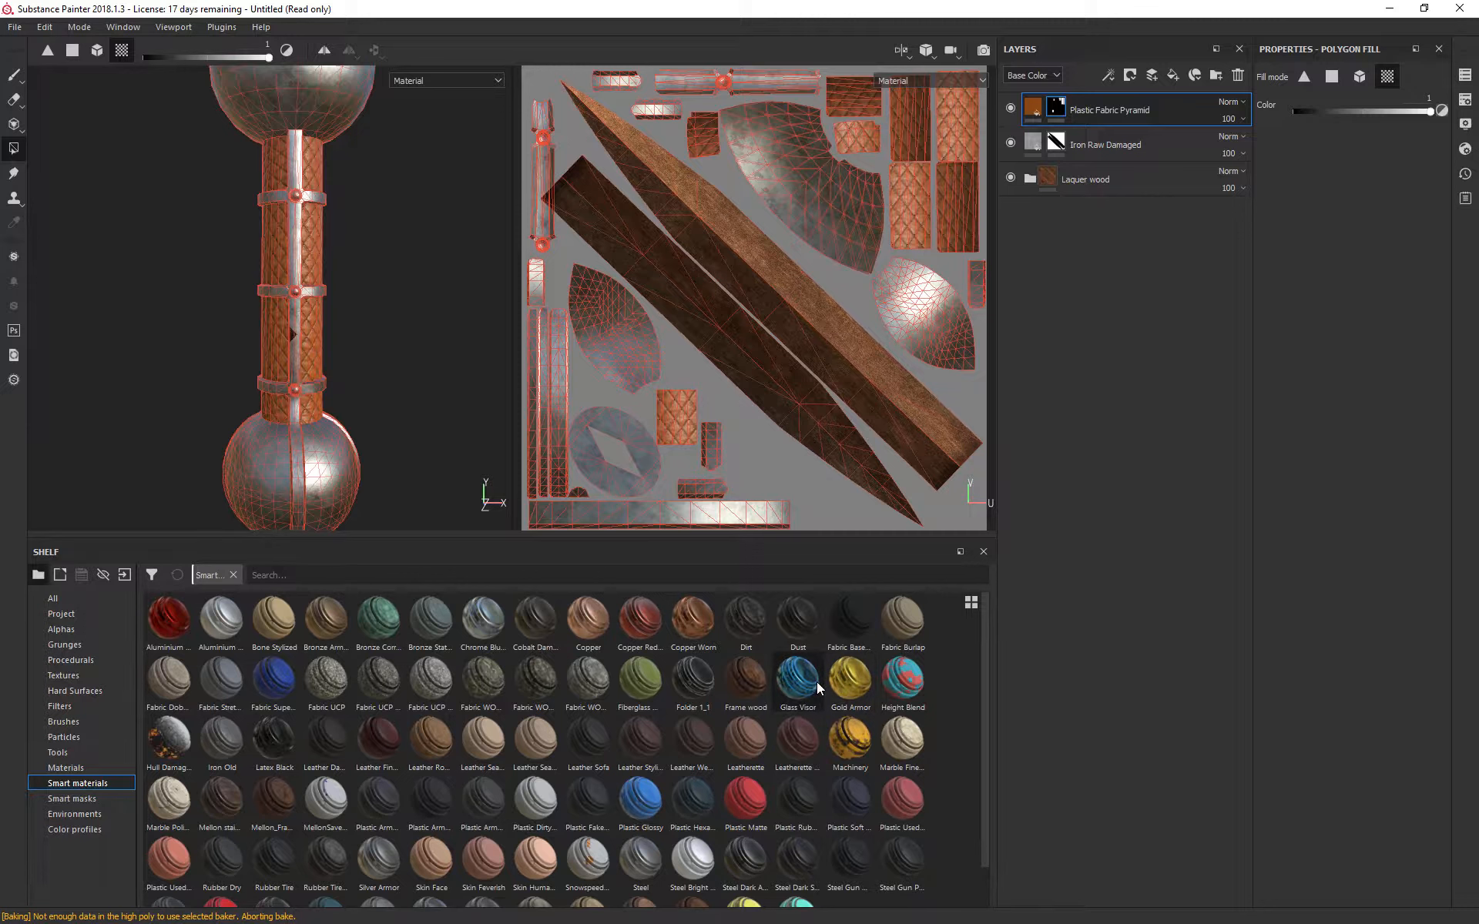
pyautogui.moveTo(813, 686)
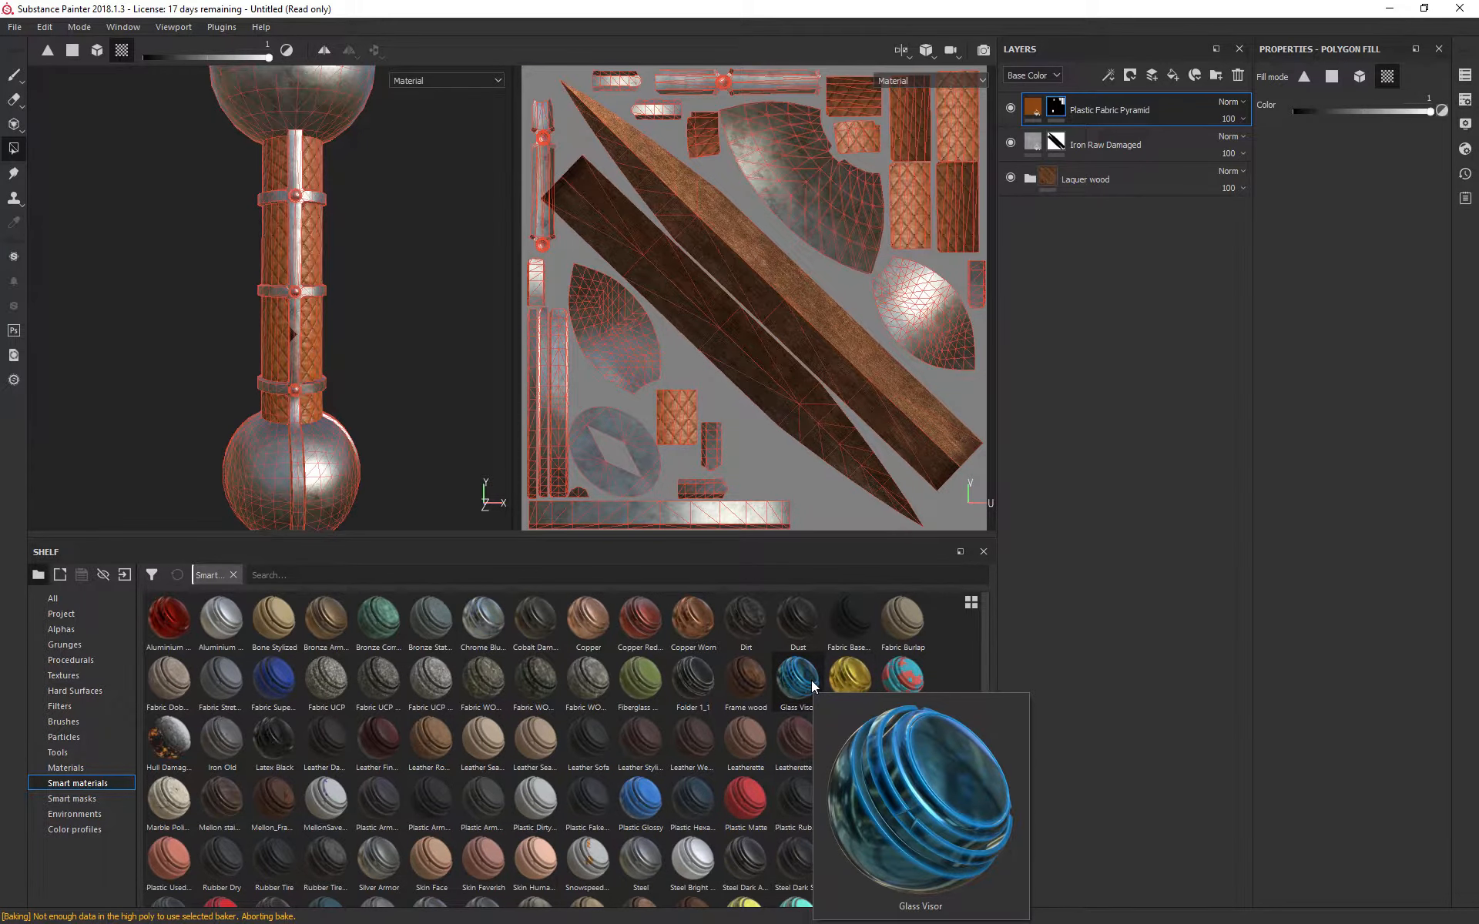
pyautogui.moveTo(812, 687); pyautogui.dragTo(1107, 100)
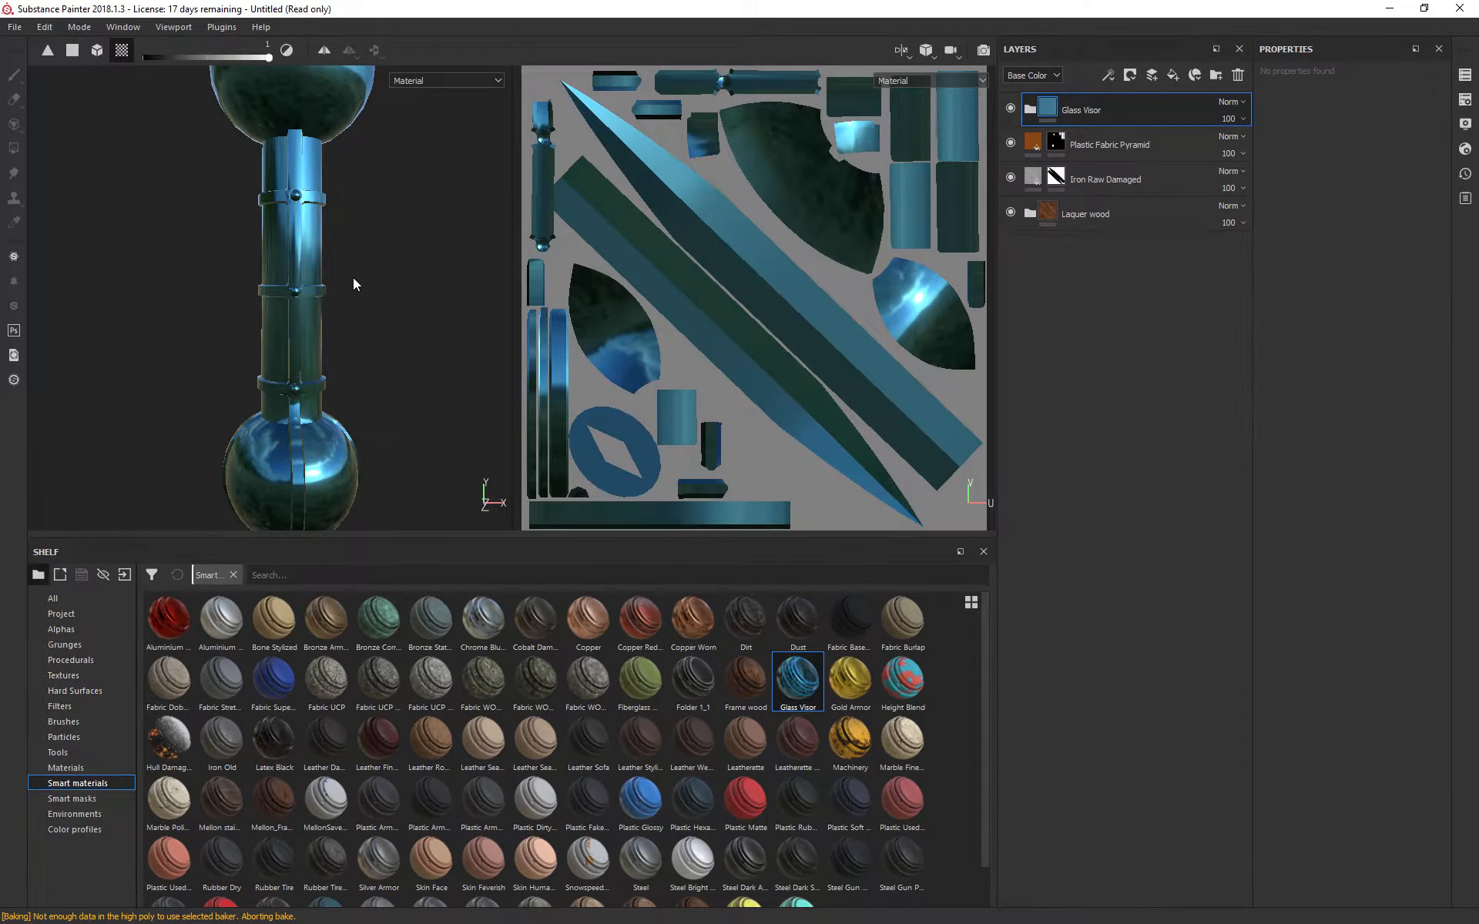
# Step: Change the base color of the Base layer inside the Glass Visor folder to bright red
pyautogui.keyDown('alt'); pyautogui.moveTo(345, 378); pyautogui.dragTo(361, 384); pyautogui.keyUp('alt')
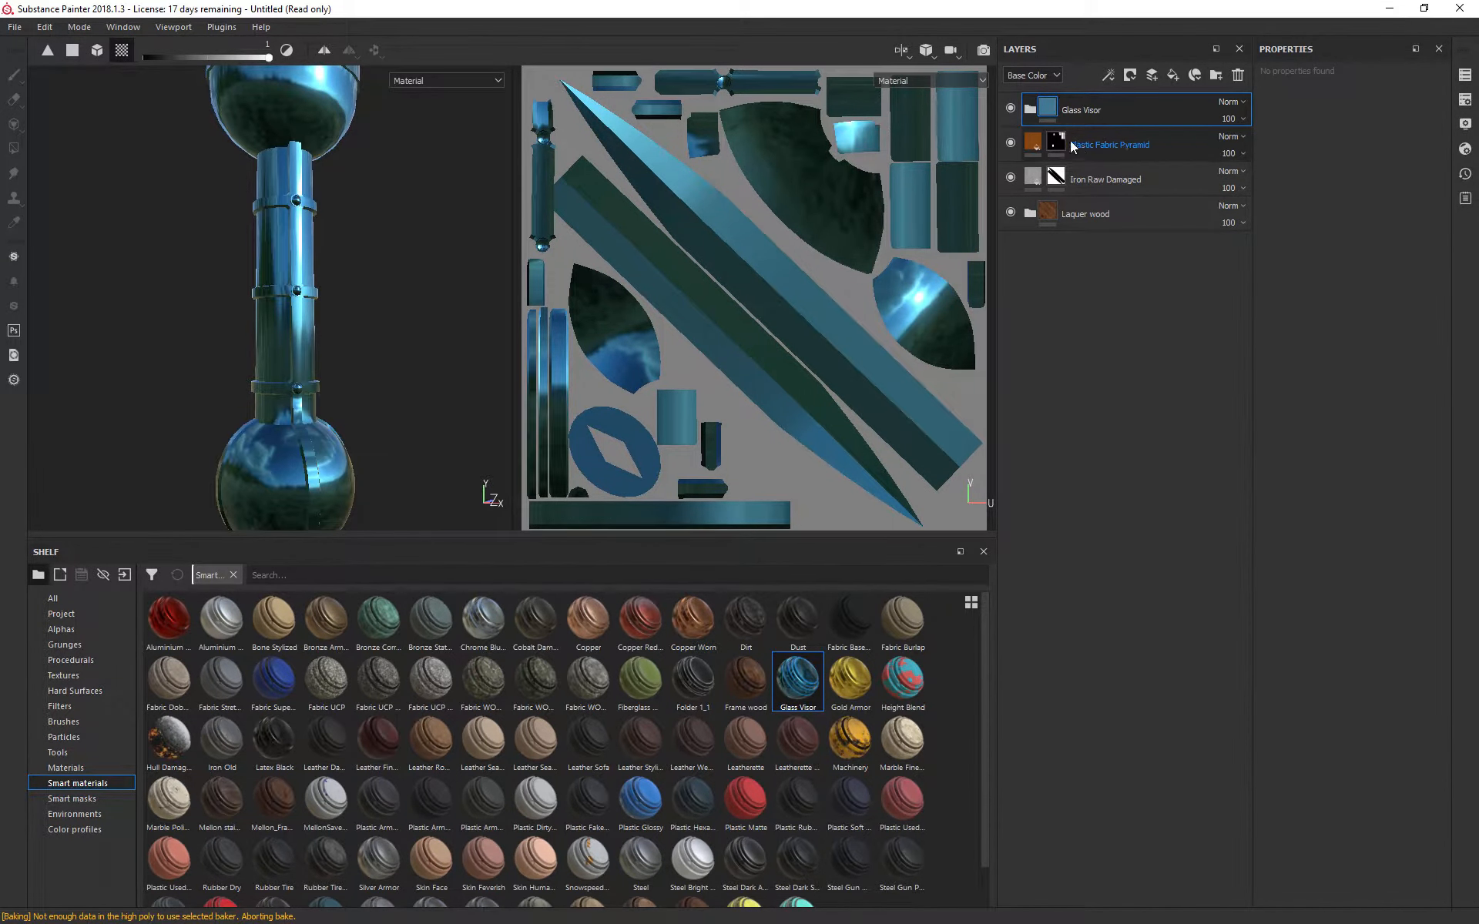
pyautogui.click(1031, 110)
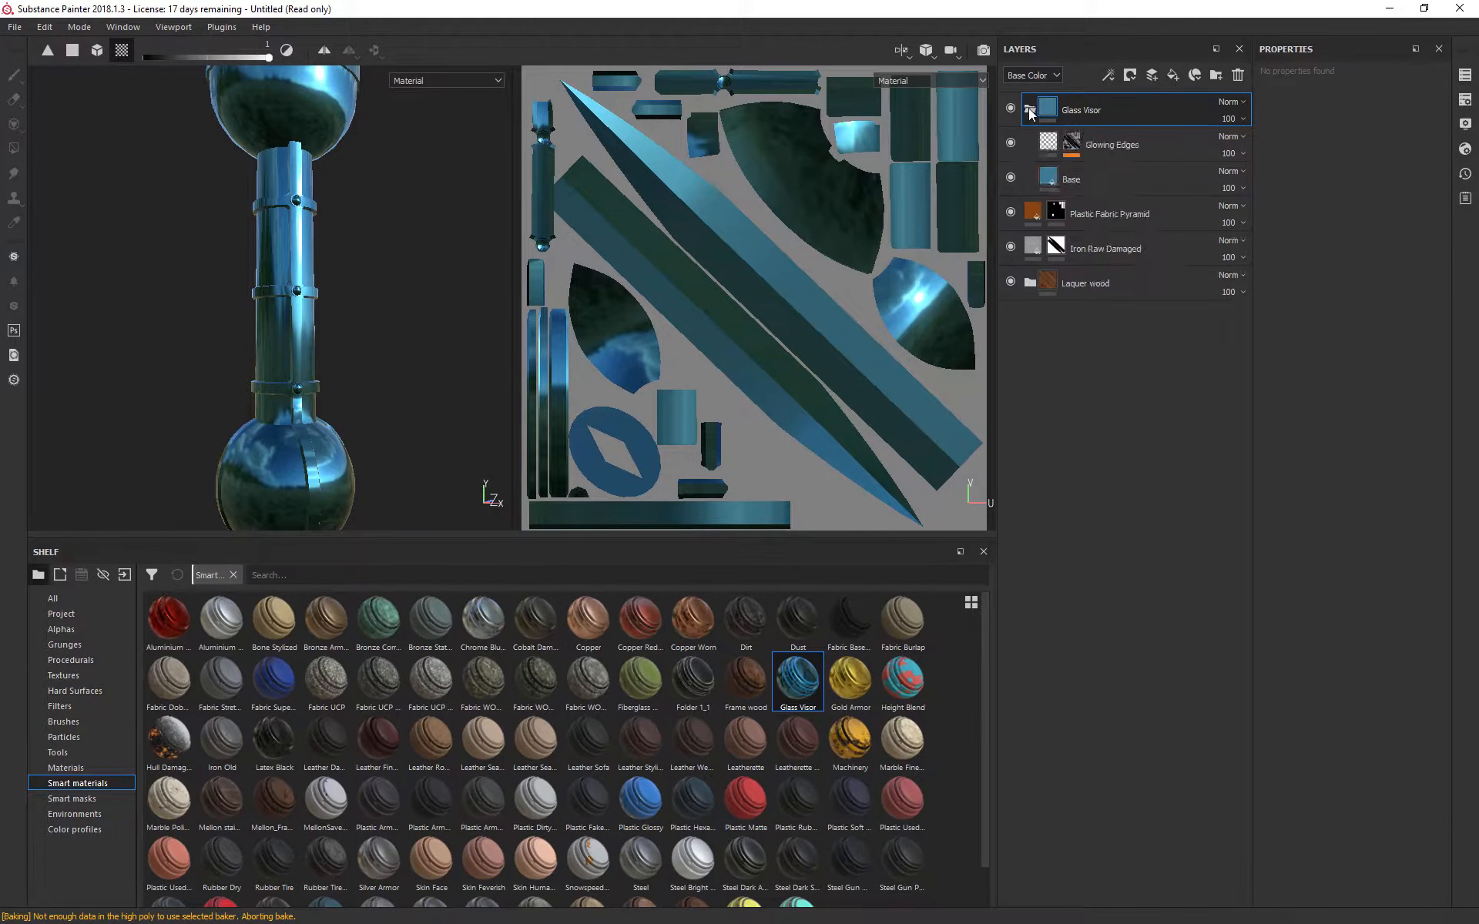
pyautogui.click(1049, 180)
pyautogui.click(1357, 439)
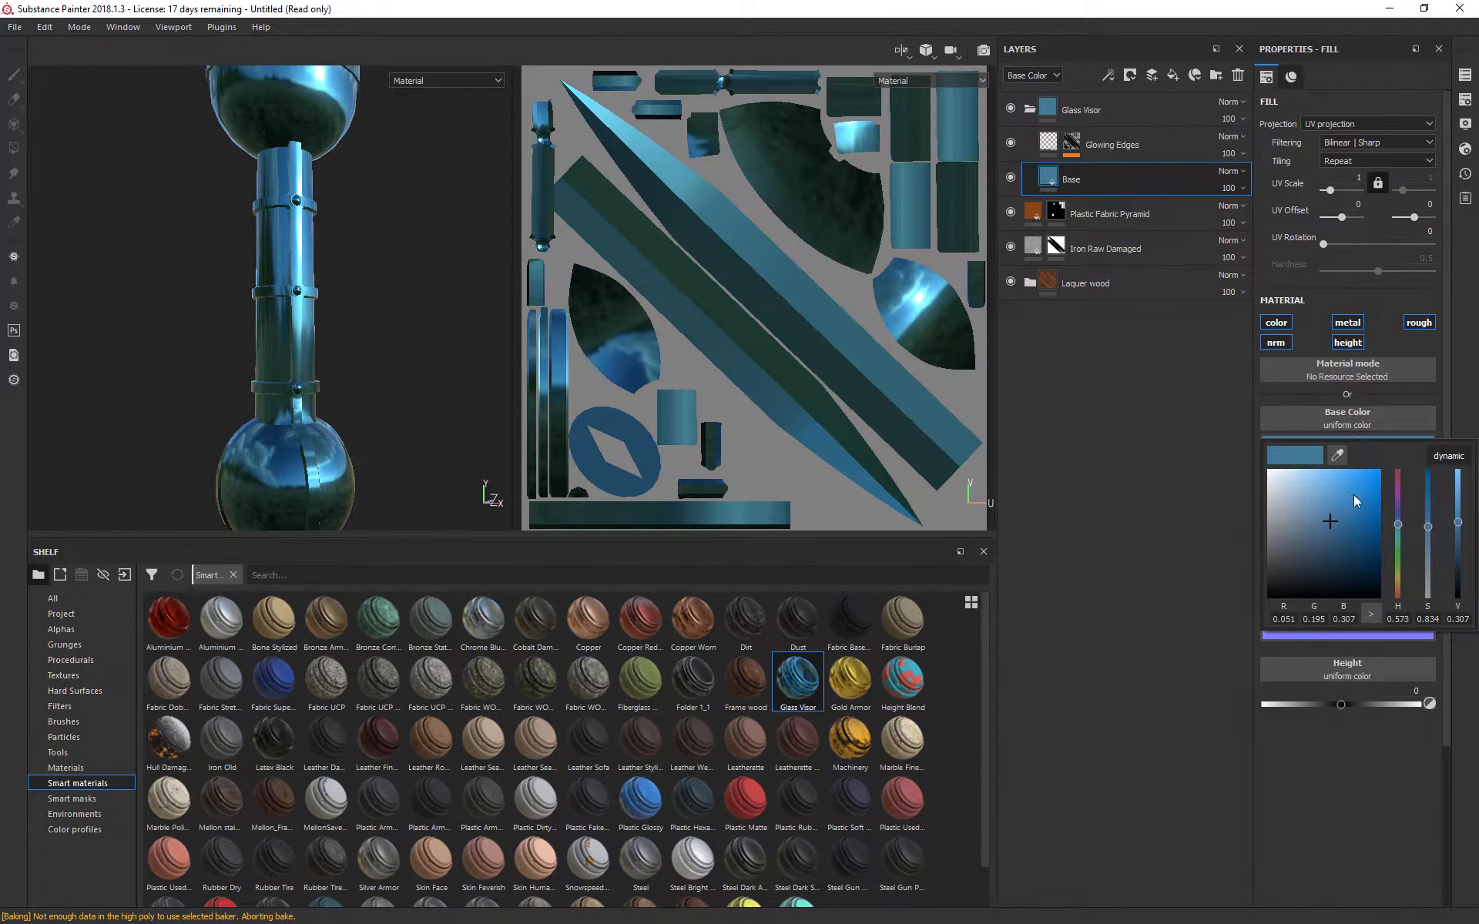
pyautogui.moveTo(1398, 492); pyautogui.dragTo(1356, 483)
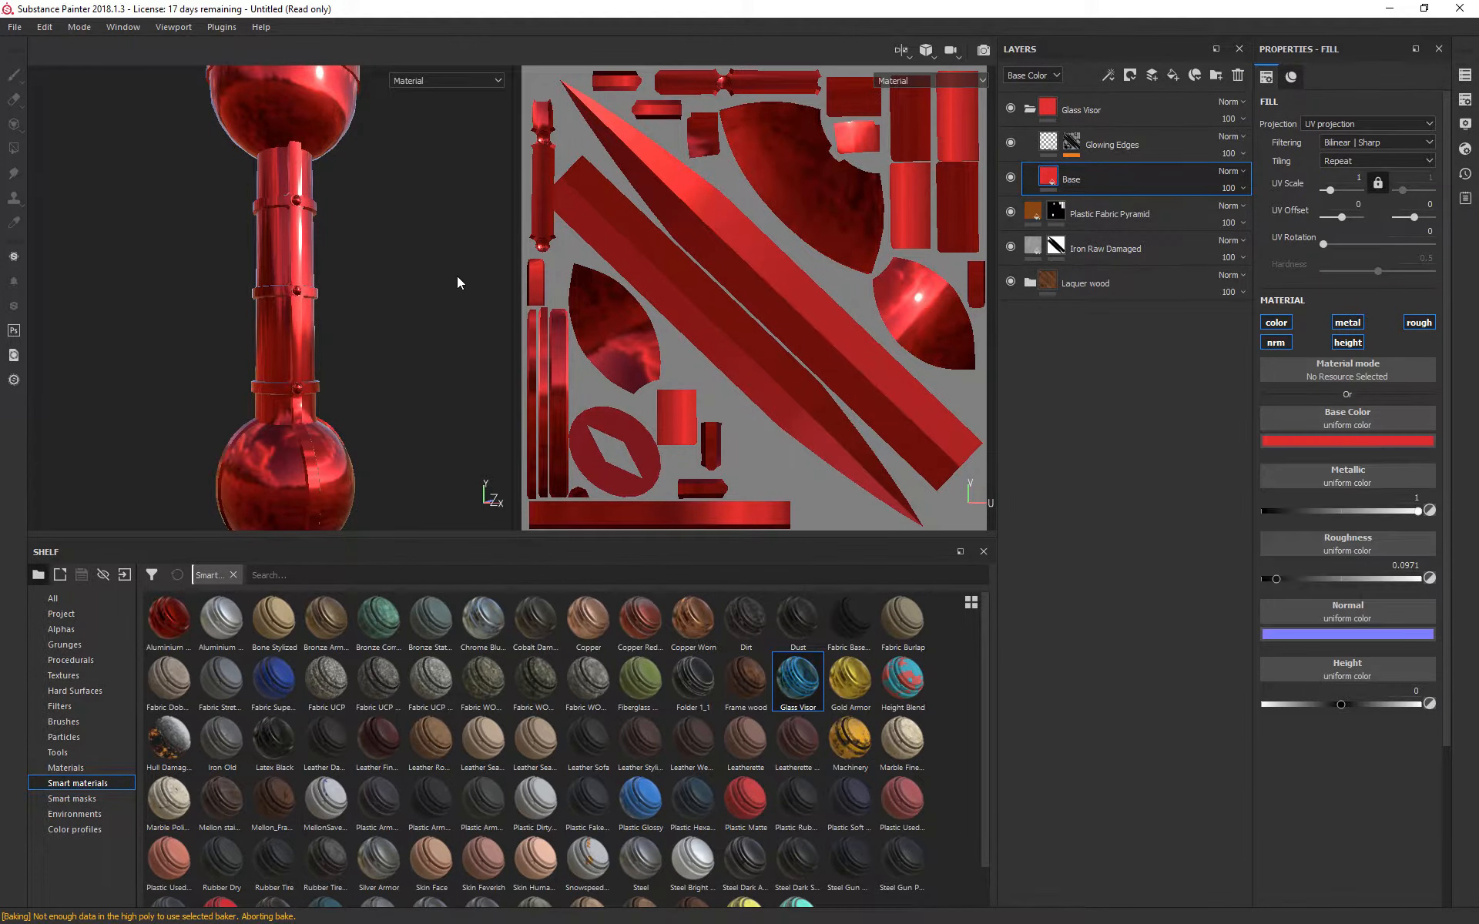
pyautogui.scroll(-2, 333, 299)
pyautogui.scroll(3, 316, 308)
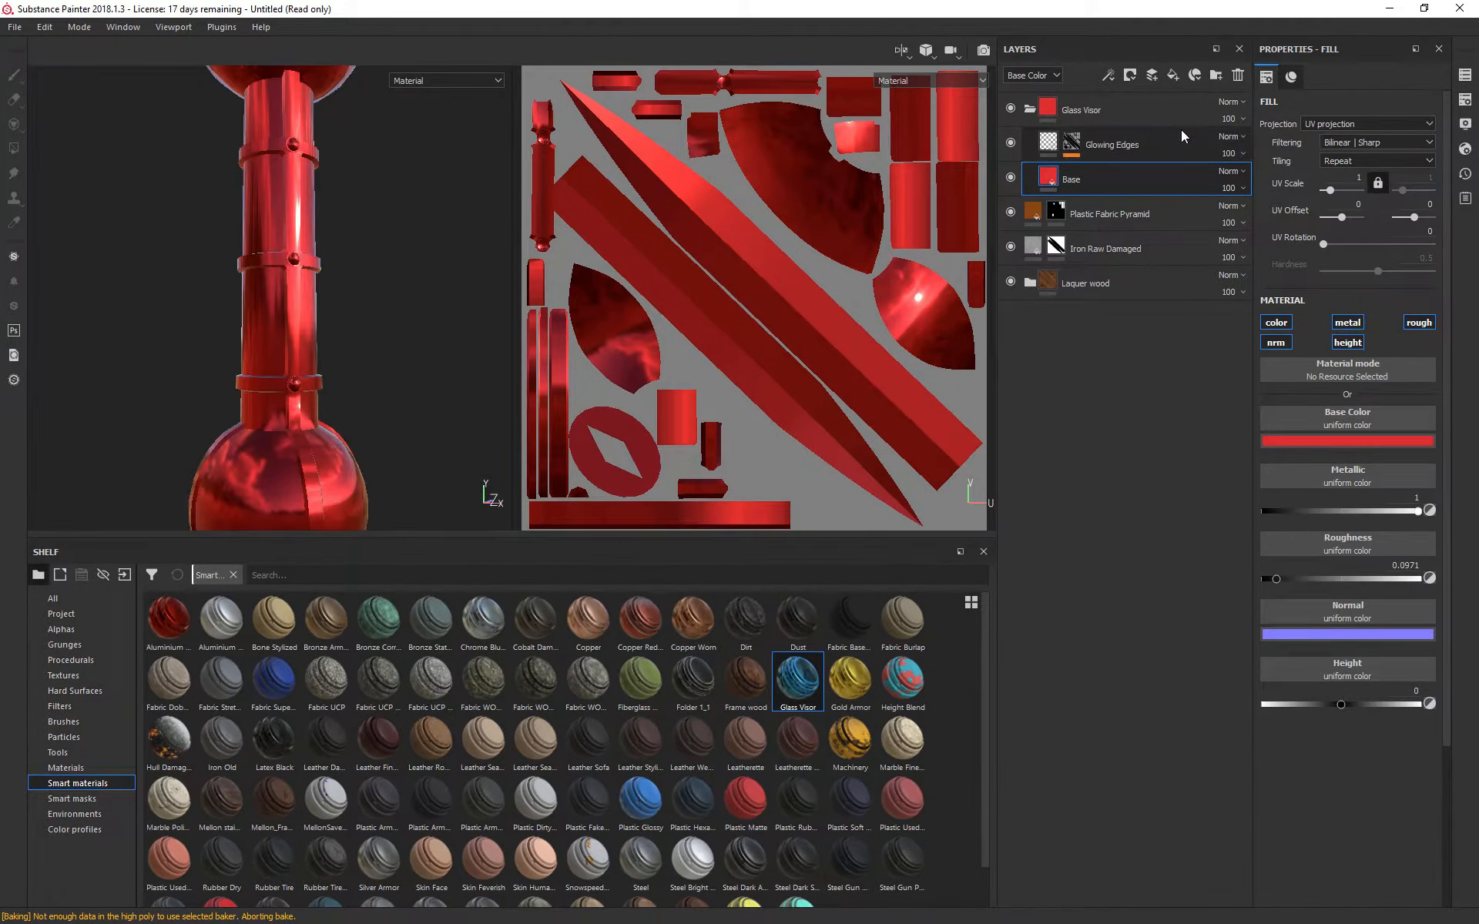
# Step: Add a black mask to the whole Glass Visor folder rather than its Base layer, and close the shelf
pyautogui.click(1129, 76)
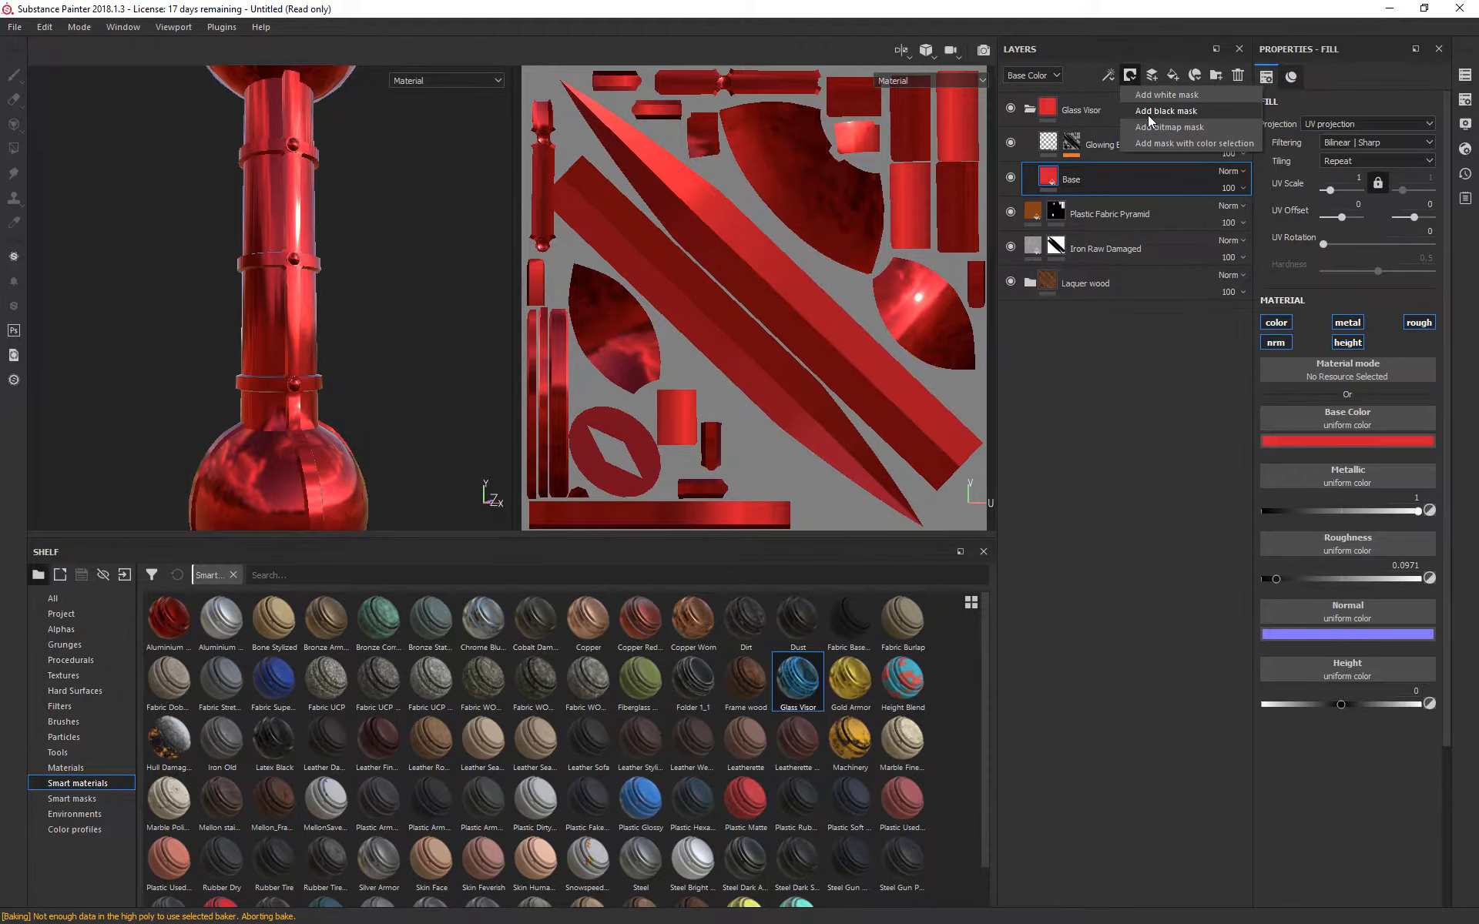
pyautogui.click(1092, 114)
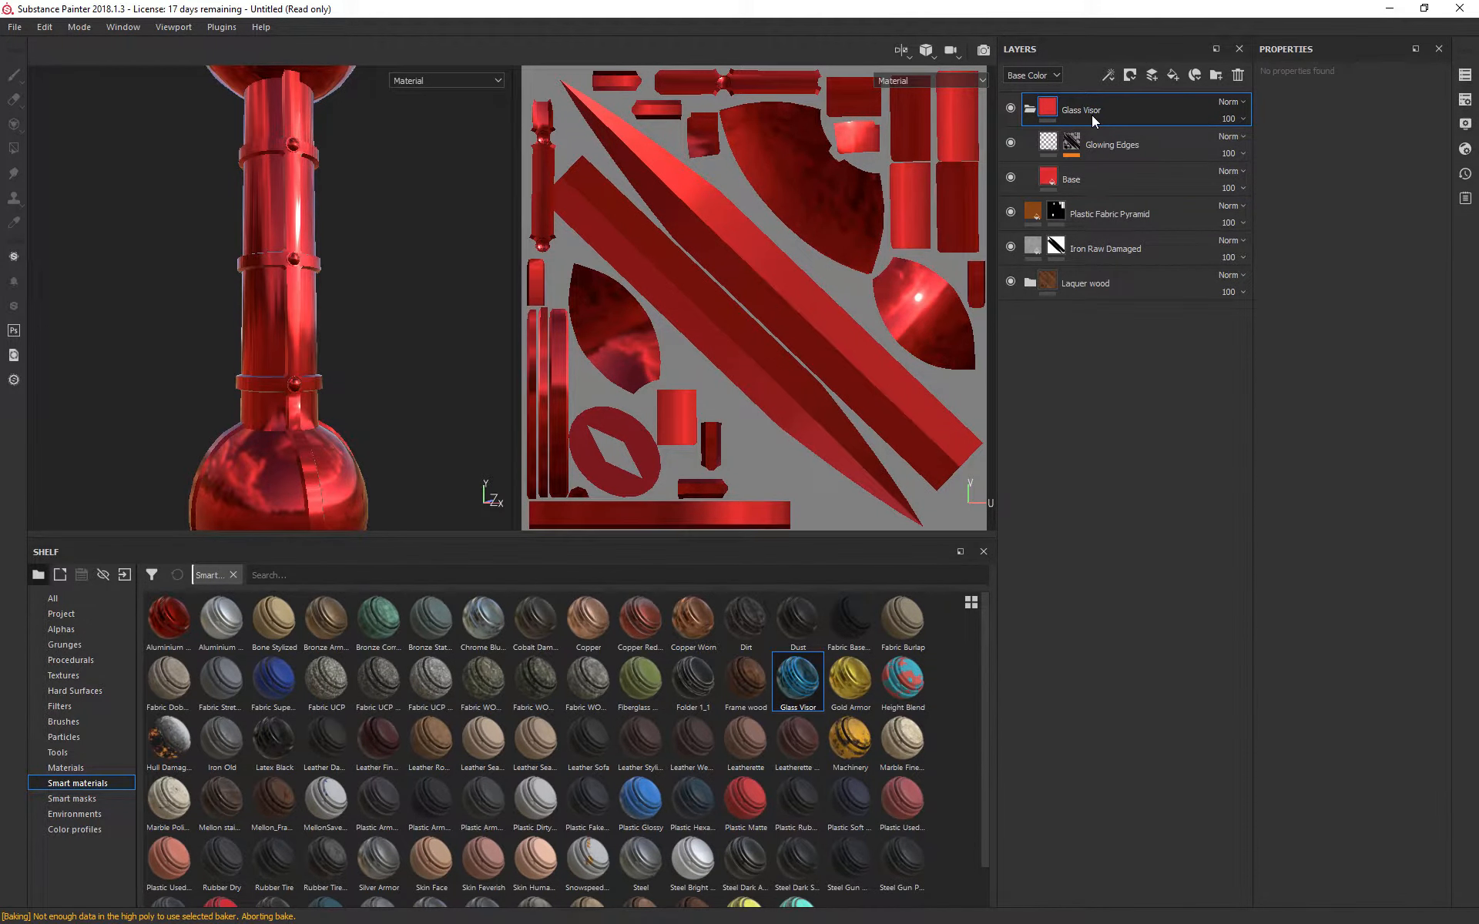
pyautogui.click(1129, 75)
pyautogui.click(1143, 111)
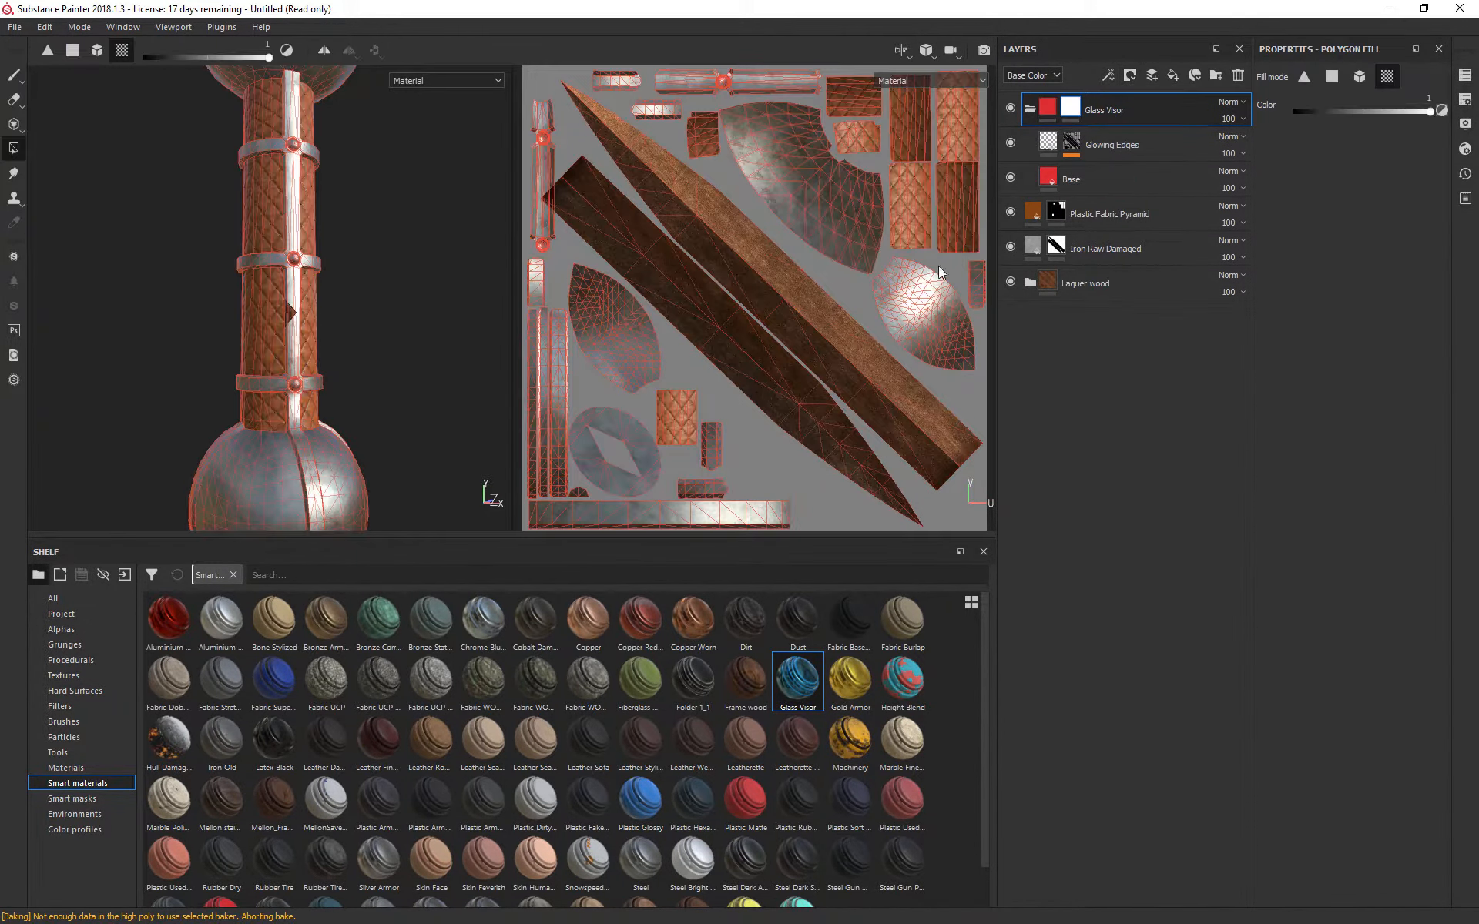
pyautogui.hotkey('ctrl', 'z')
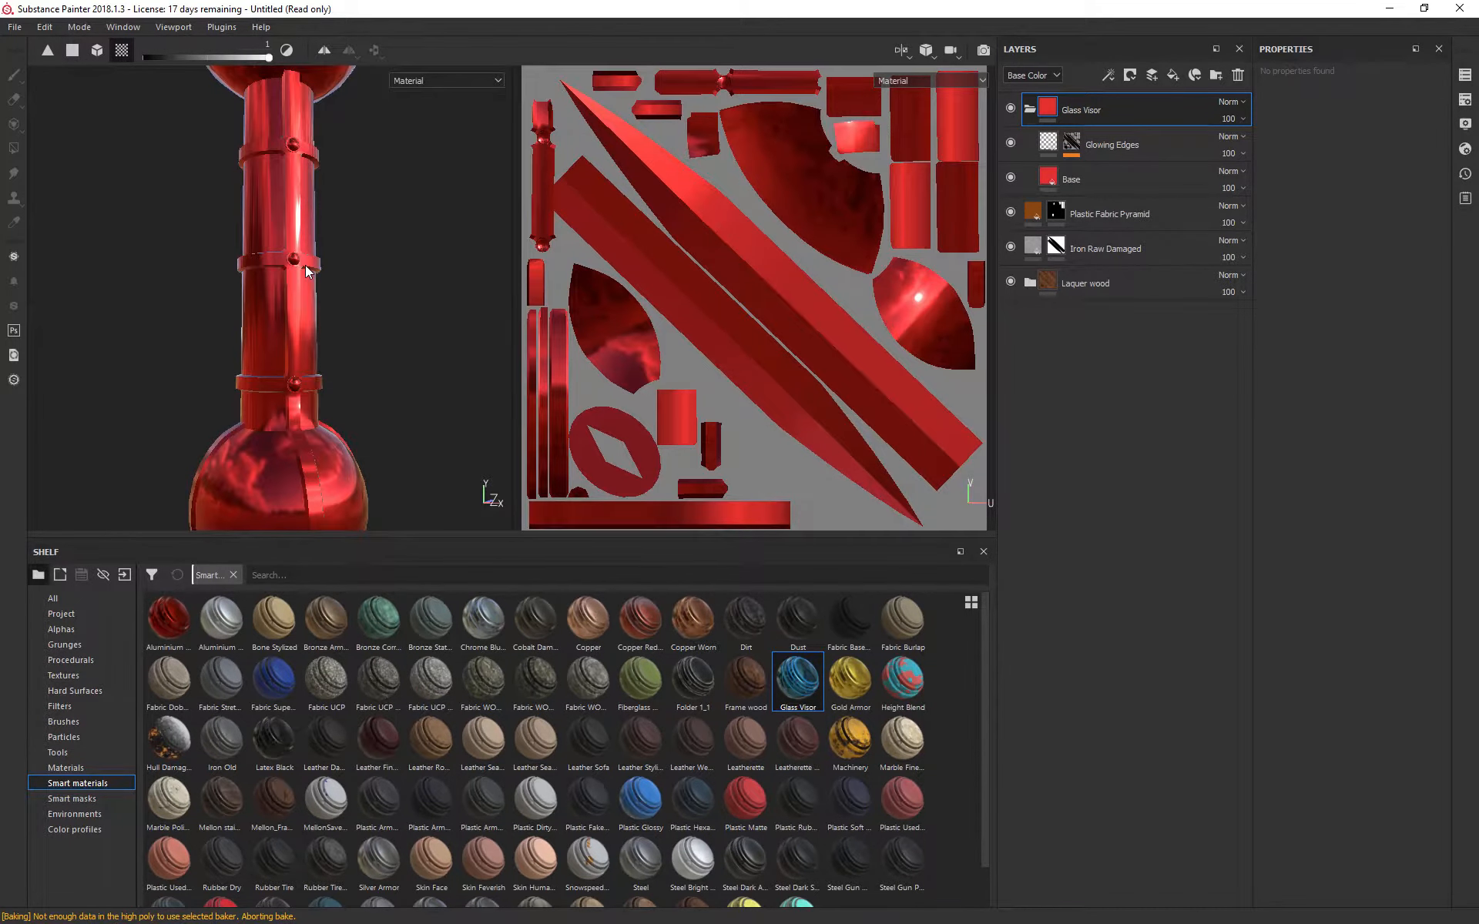
pyautogui.click(1129, 77)
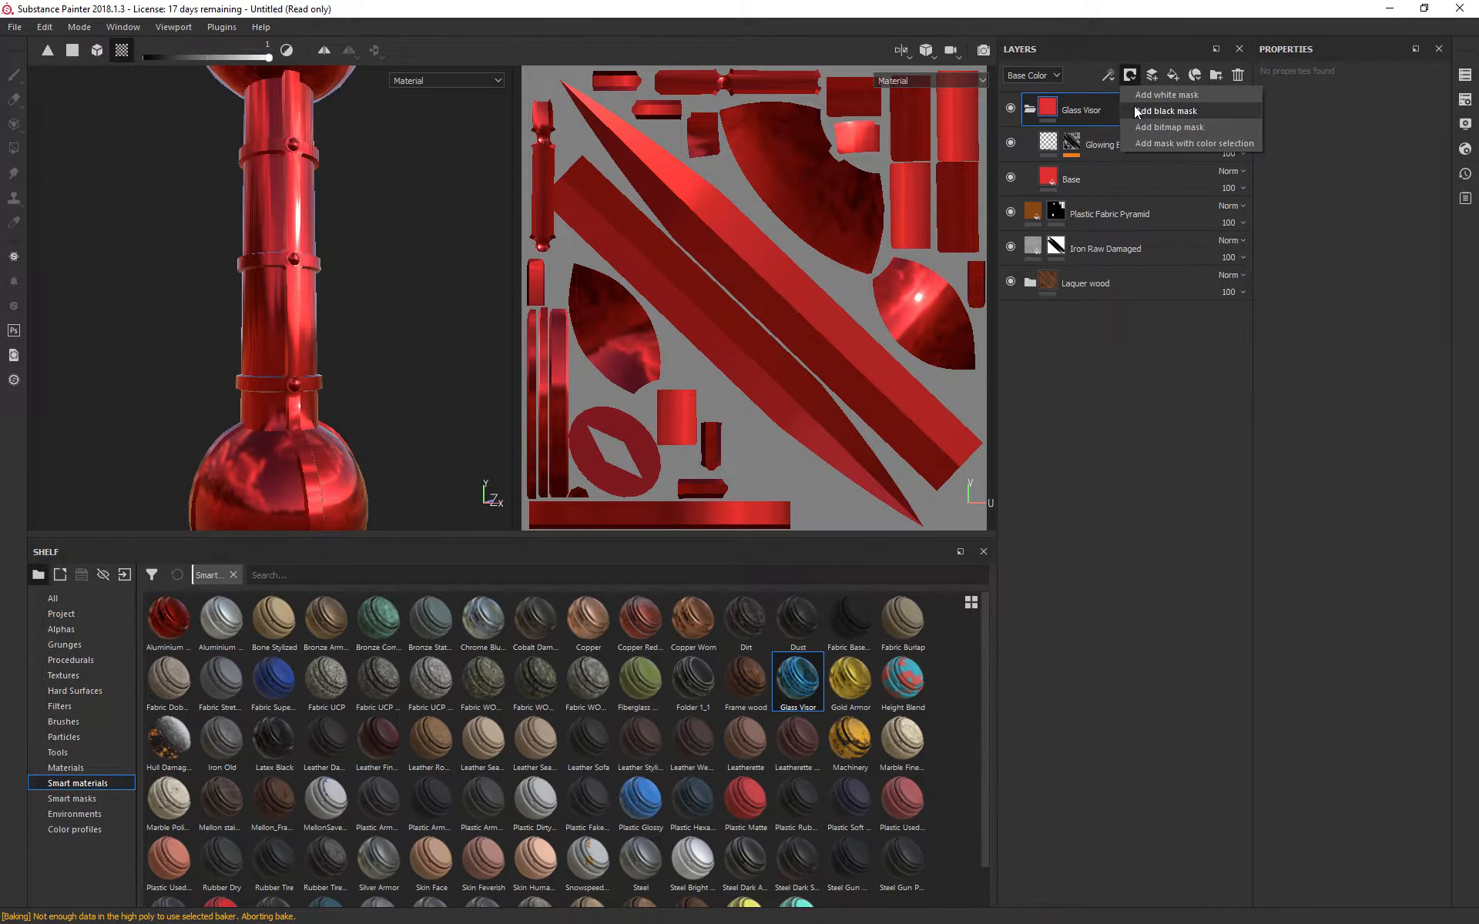
pyautogui.click(1148, 111)
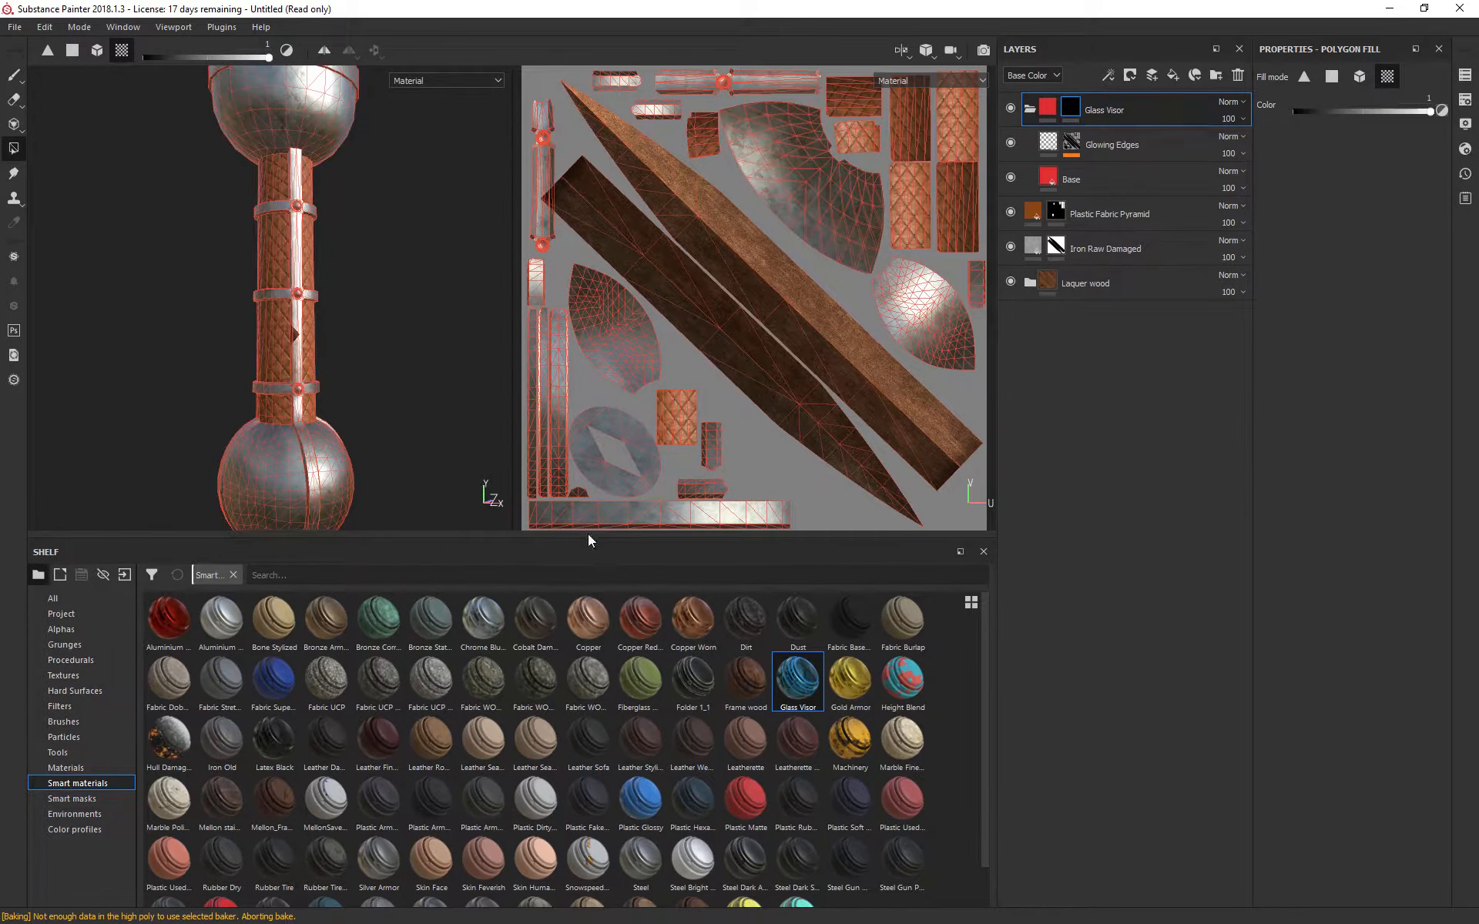
pyautogui.click(984, 552)
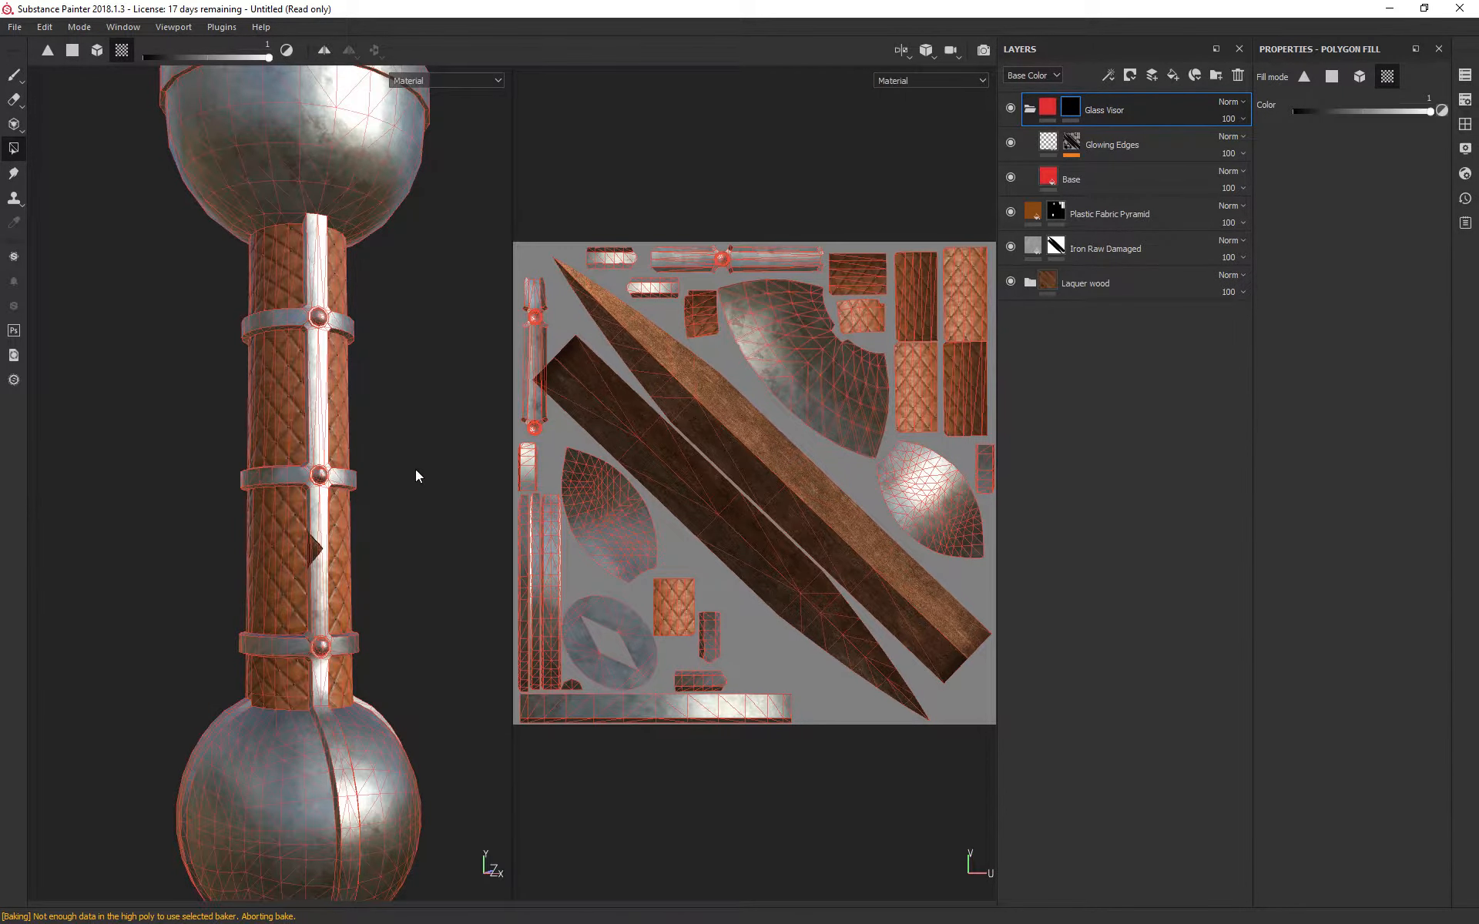
# Step: Set Polygon Fill to quad mode and frame the grip's middle stud closely in both the 3D and UV views
pyautogui.scroll(10, 415, 476)
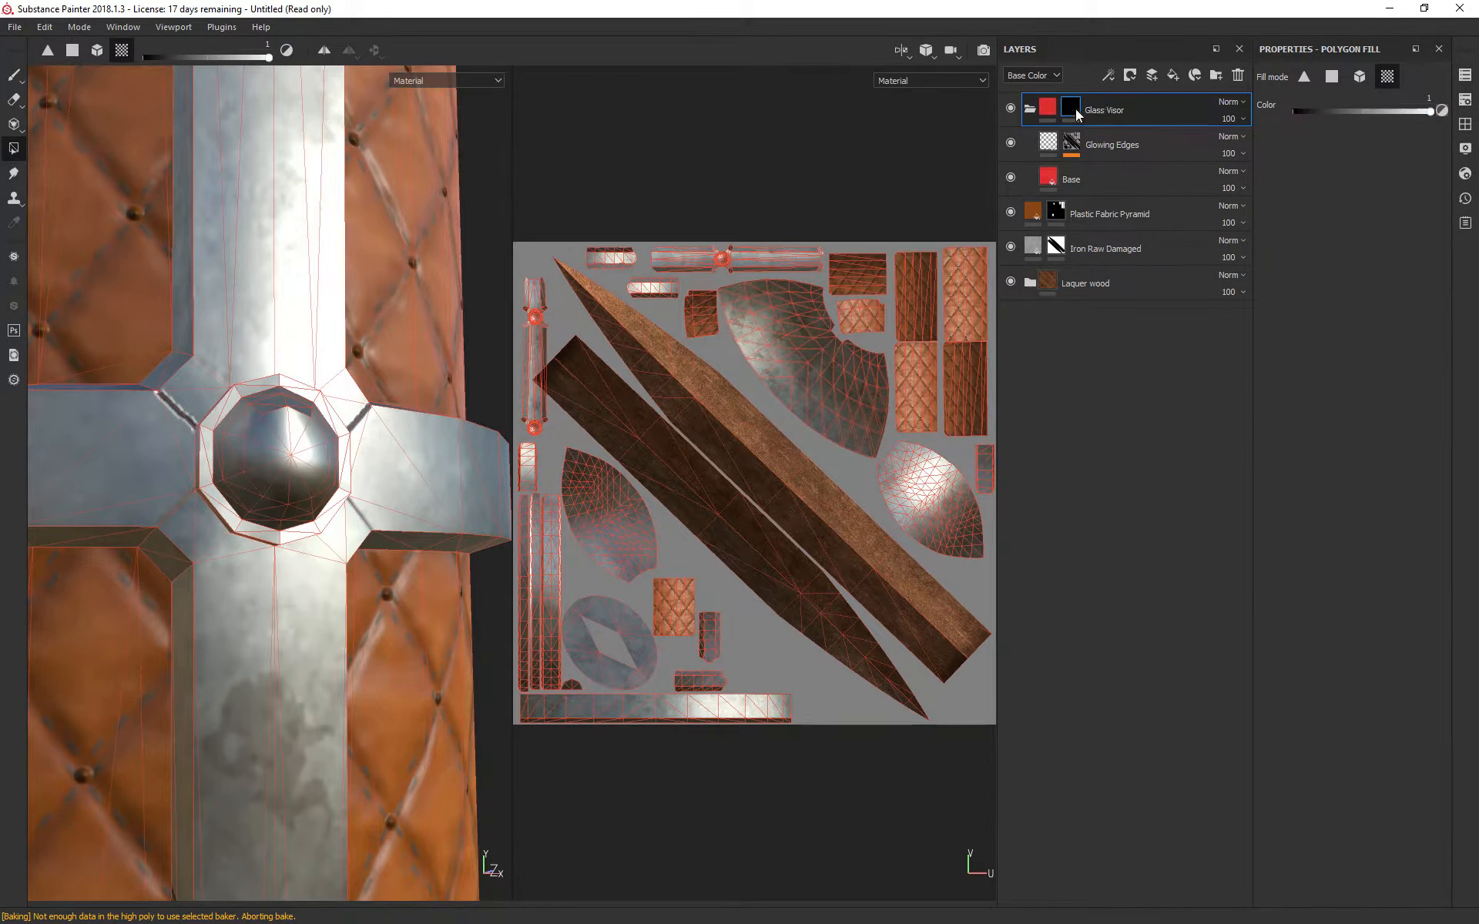
pyautogui.click(1337, 79)
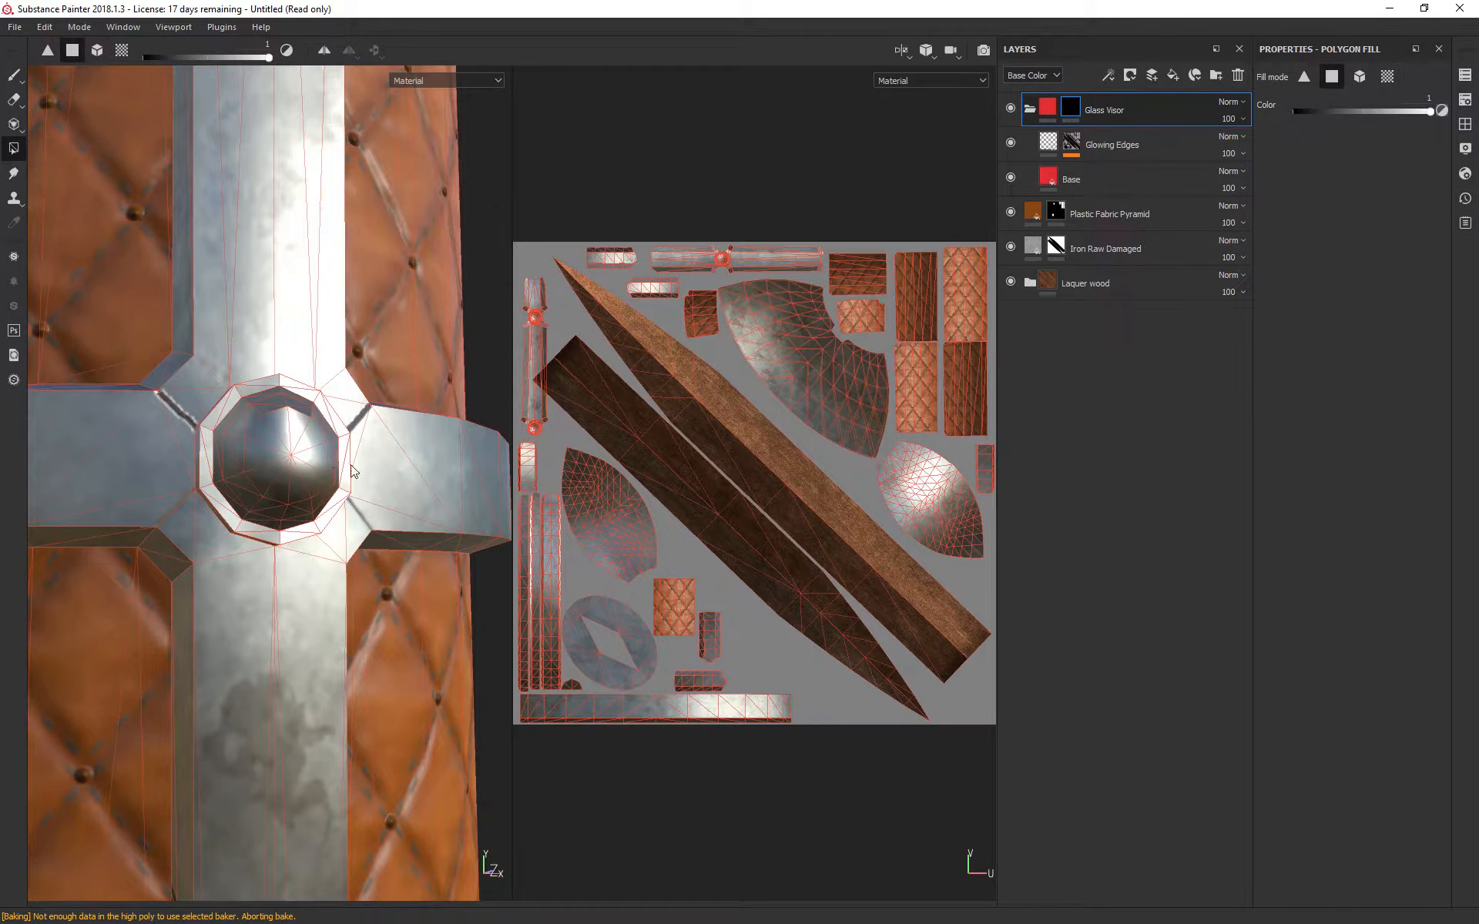
pyautogui.keyDown('alt'); pyautogui.moveTo(446, 368); pyautogui.dragTo(500, 337, button='right'); pyautogui.keyUp('alt')
pyautogui.keyDown('alt'); pyautogui.moveTo(501, 338); pyautogui.dragTo(472, 343, button='middle'); pyautogui.keyUp('alt')
pyautogui.keyDown('alt'); pyautogui.moveTo(472, 344); pyautogui.dragTo(436, 390); pyautogui.keyUp('alt')
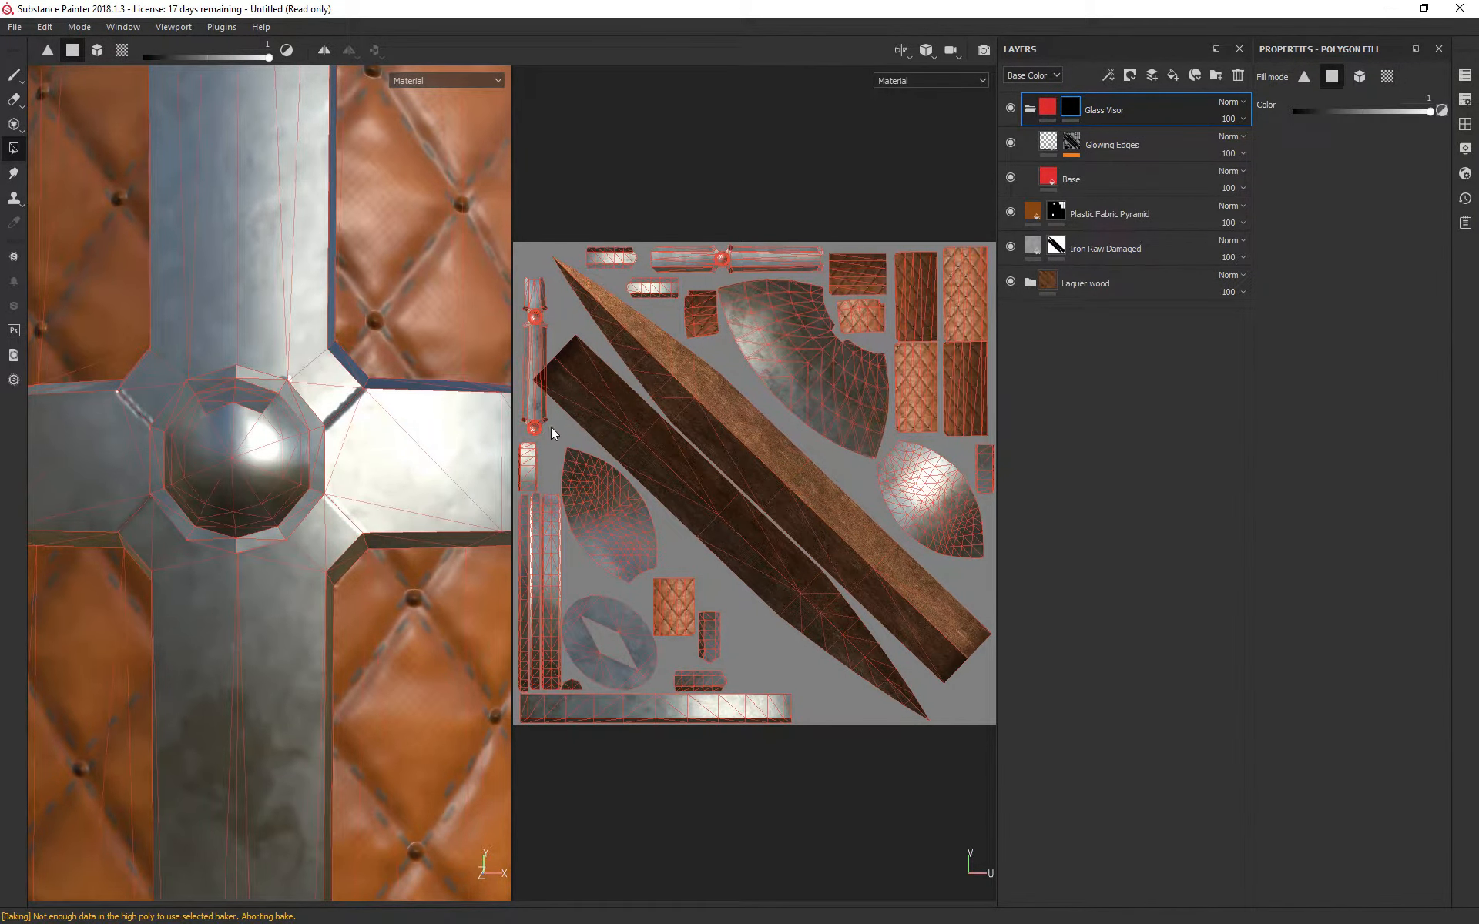
pyautogui.scroll(-2, 544, 442)
pyautogui.scroll(12, 540, 429)
pyautogui.keyDown('alt'); pyautogui.moveTo(652, 503); pyautogui.dragTo(819, 511, button='middle'); pyautogui.keyUp('alt')
# Step: Try to reveal the red glass on the stud in the UV view and on the 3D model, undoing both fills
pyautogui.moveTo(700, 443)
pyautogui.mouseDown()
pyautogui.moveTo(696, 485)
pyautogui.moveTo(682, 466)
pyautogui.moveTo(690, 509)
pyautogui.moveTo(662, 510)
pyautogui.moveTo(653, 456)
pyautogui.moveTo(659, 502)
pyautogui.mouseUp()
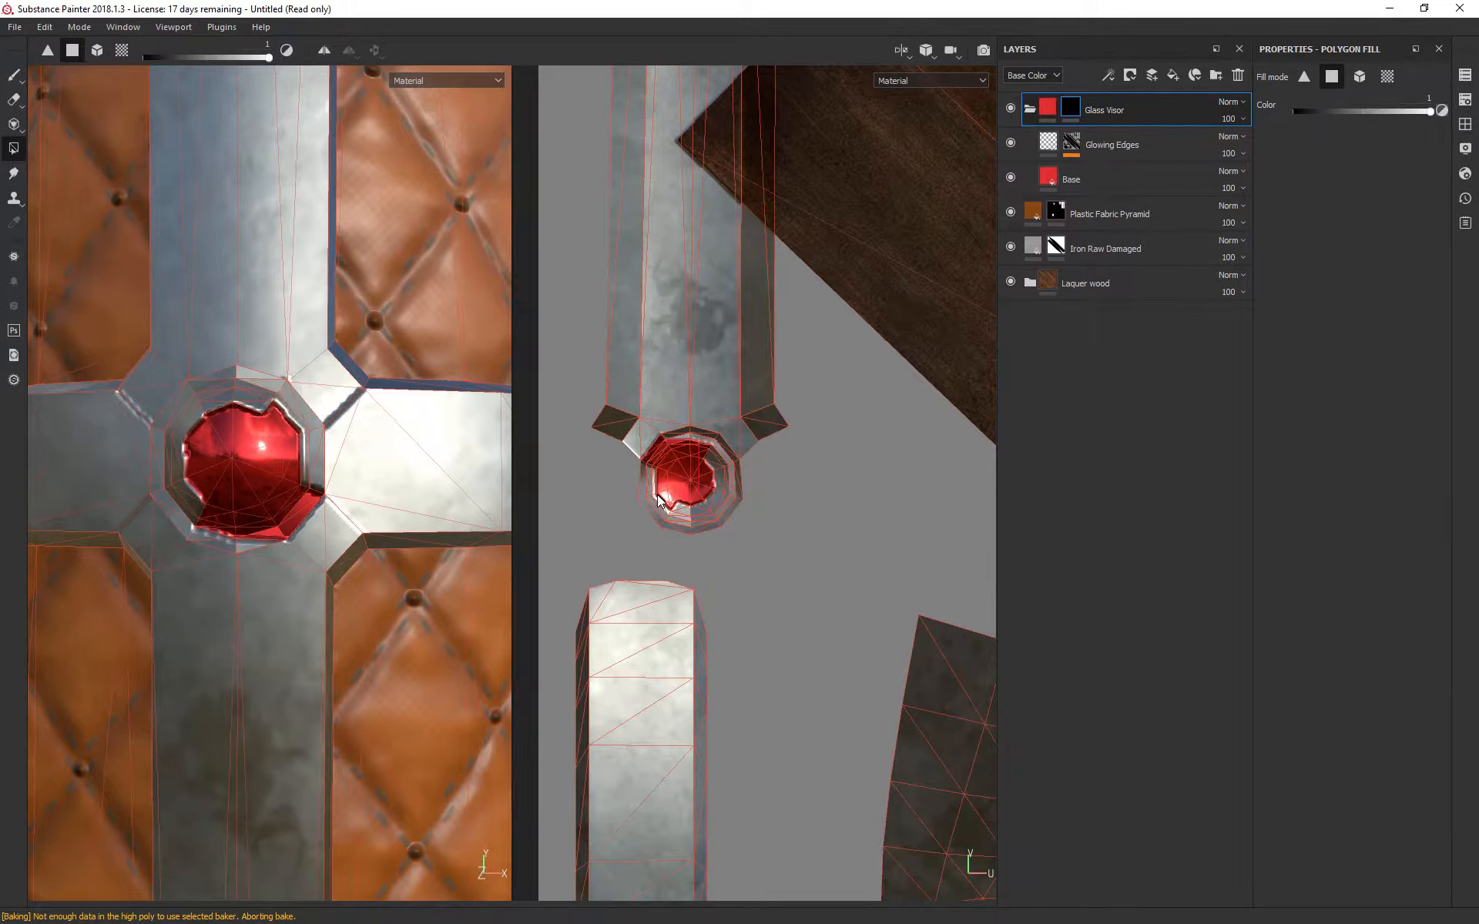
pyautogui.hotkey('ctrl', 'z')
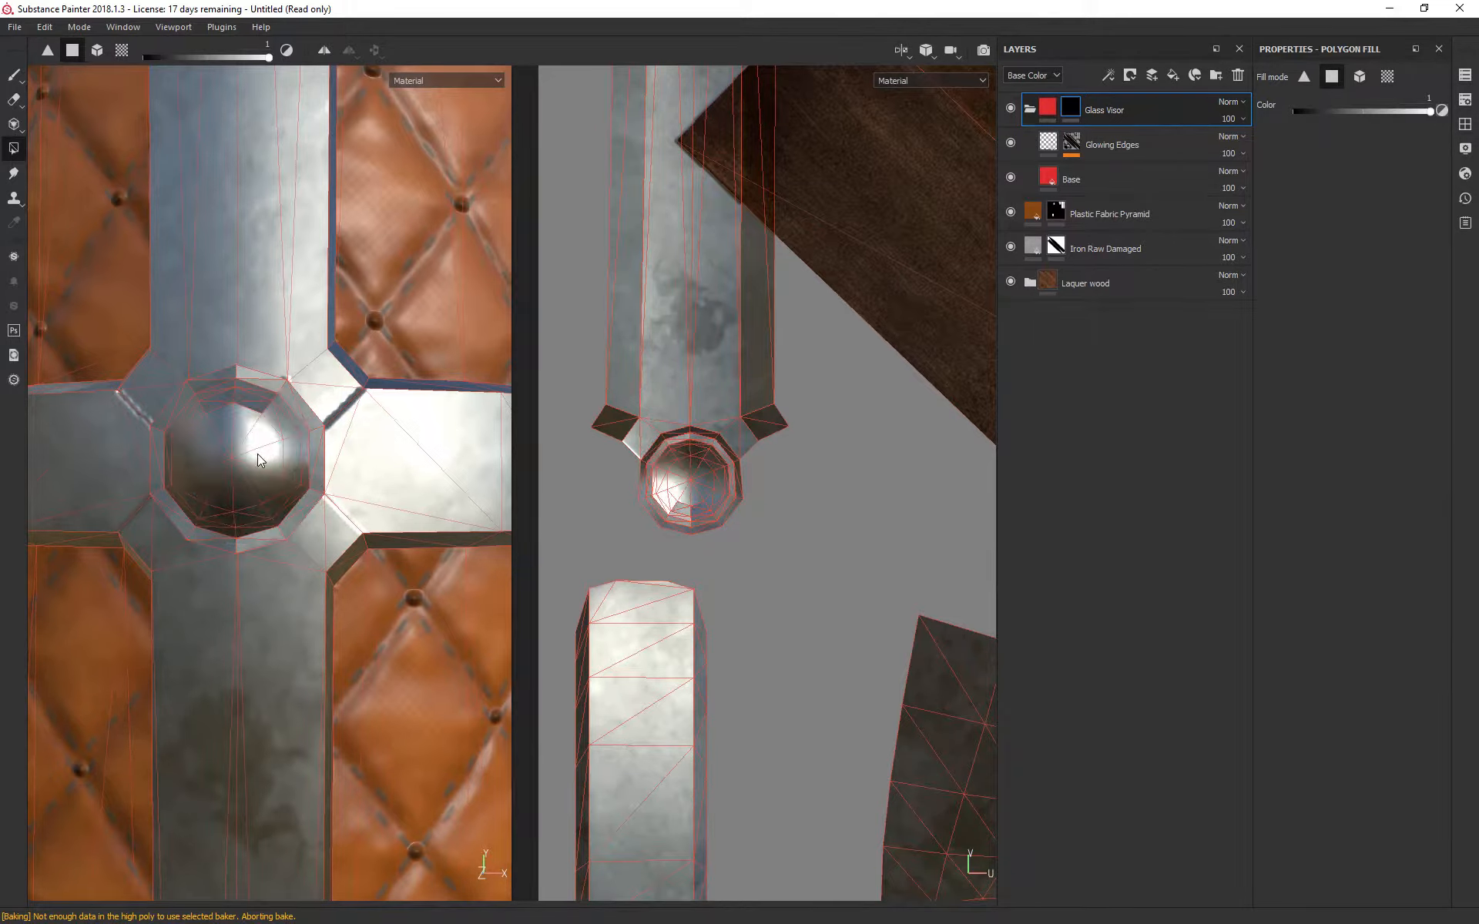
pyautogui.moveTo(253, 442); pyautogui.dragTo(220, 481)
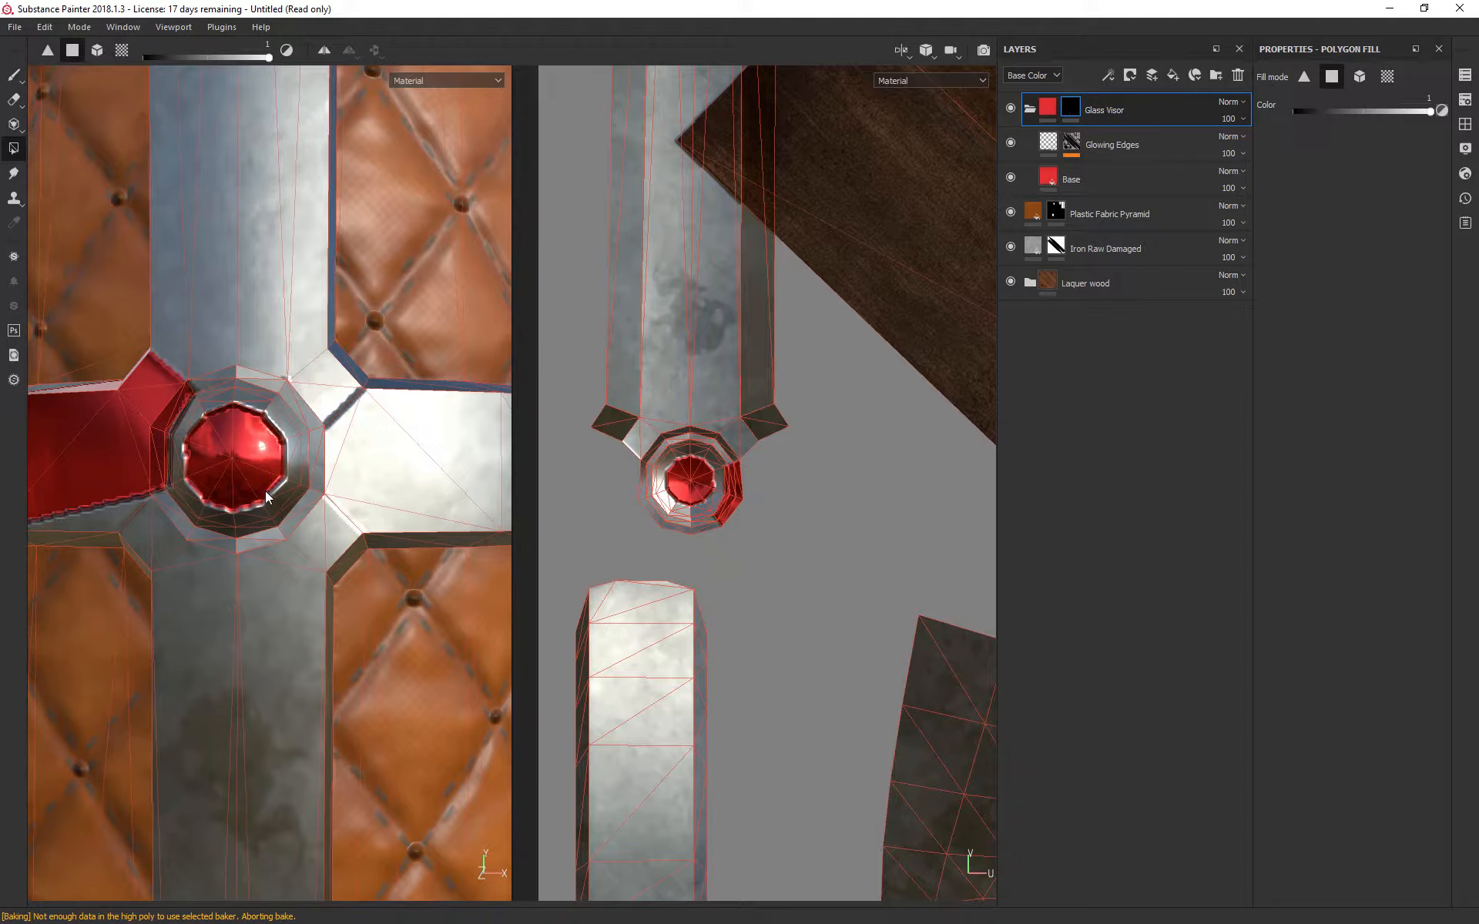
pyautogui.hotkey('ctrl', 'z')
# Step: Reveal the red glass on the central, upper, lower and right-hand faces of the stud's dome in the UV view
pyautogui.scroll(1, 387, 453)
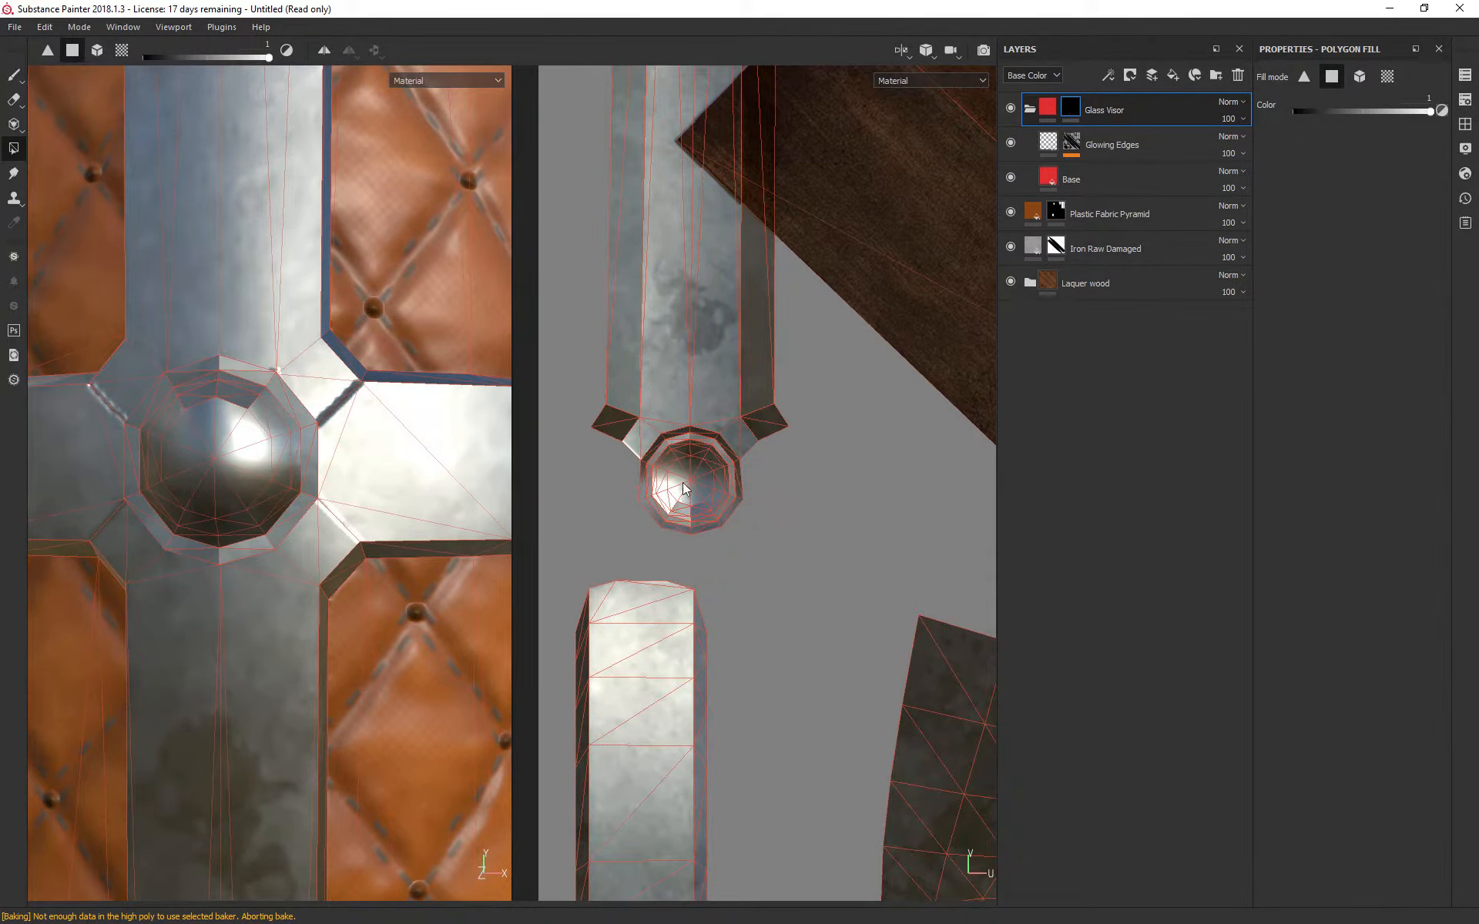
pyautogui.scroll(-1, 700, 475)
pyautogui.scroll(4, 700, 473)
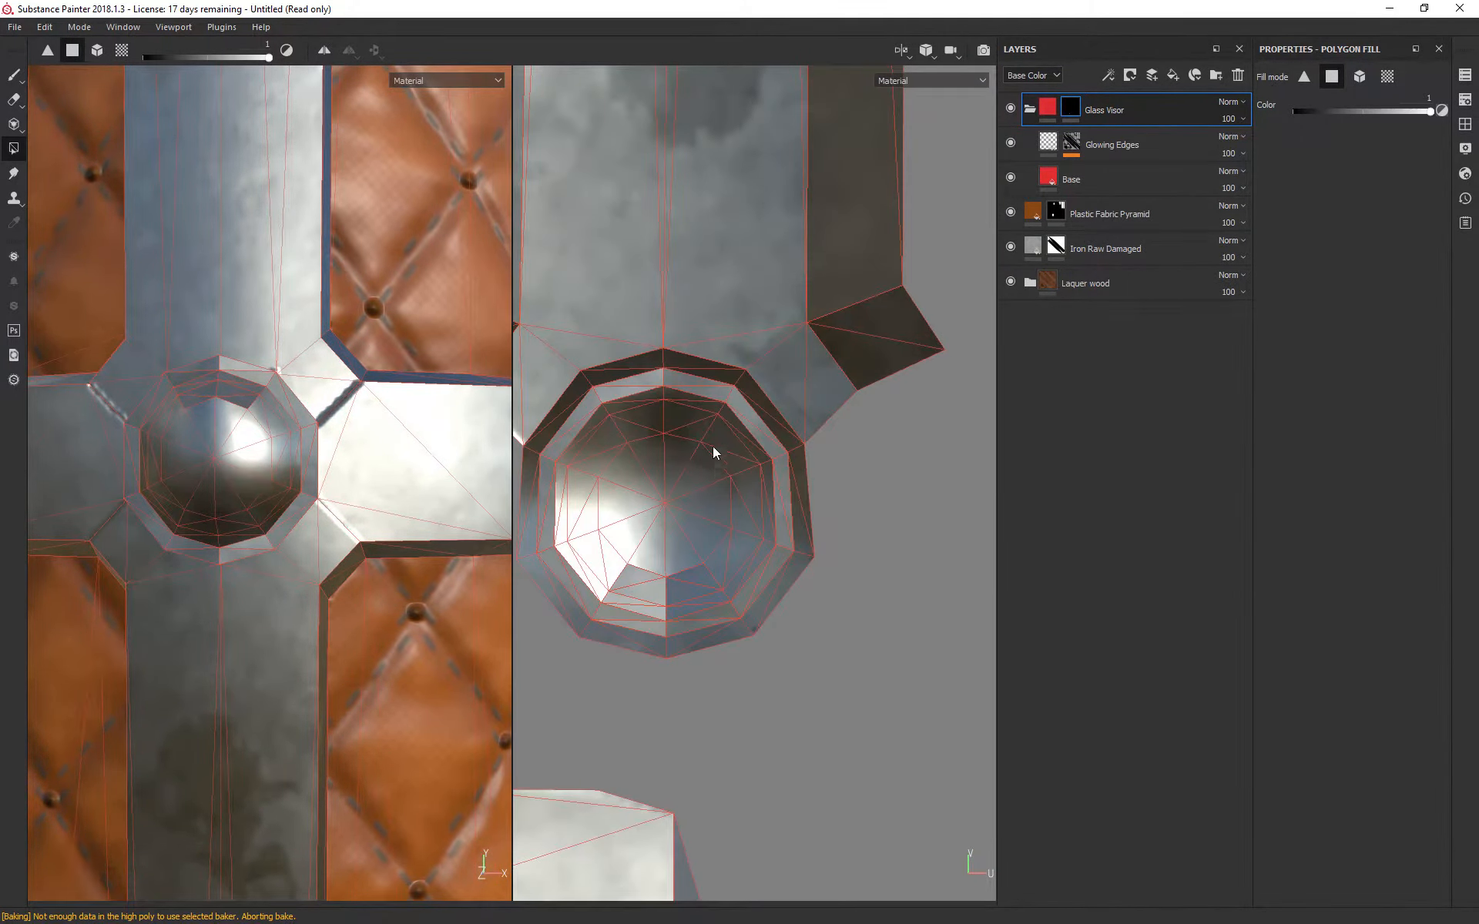
pyautogui.moveTo(721, 423)
pyautogui.mouseDown()
pyautogui.moveTo(703, 497)
pyautogui.moveTo(605, 462)
pyautogui.moveTo(610, 552)
pyautogui.moveTo(655, 593)
pyautogui.moveTo(703, 566)
pyautogui.mouseUp()
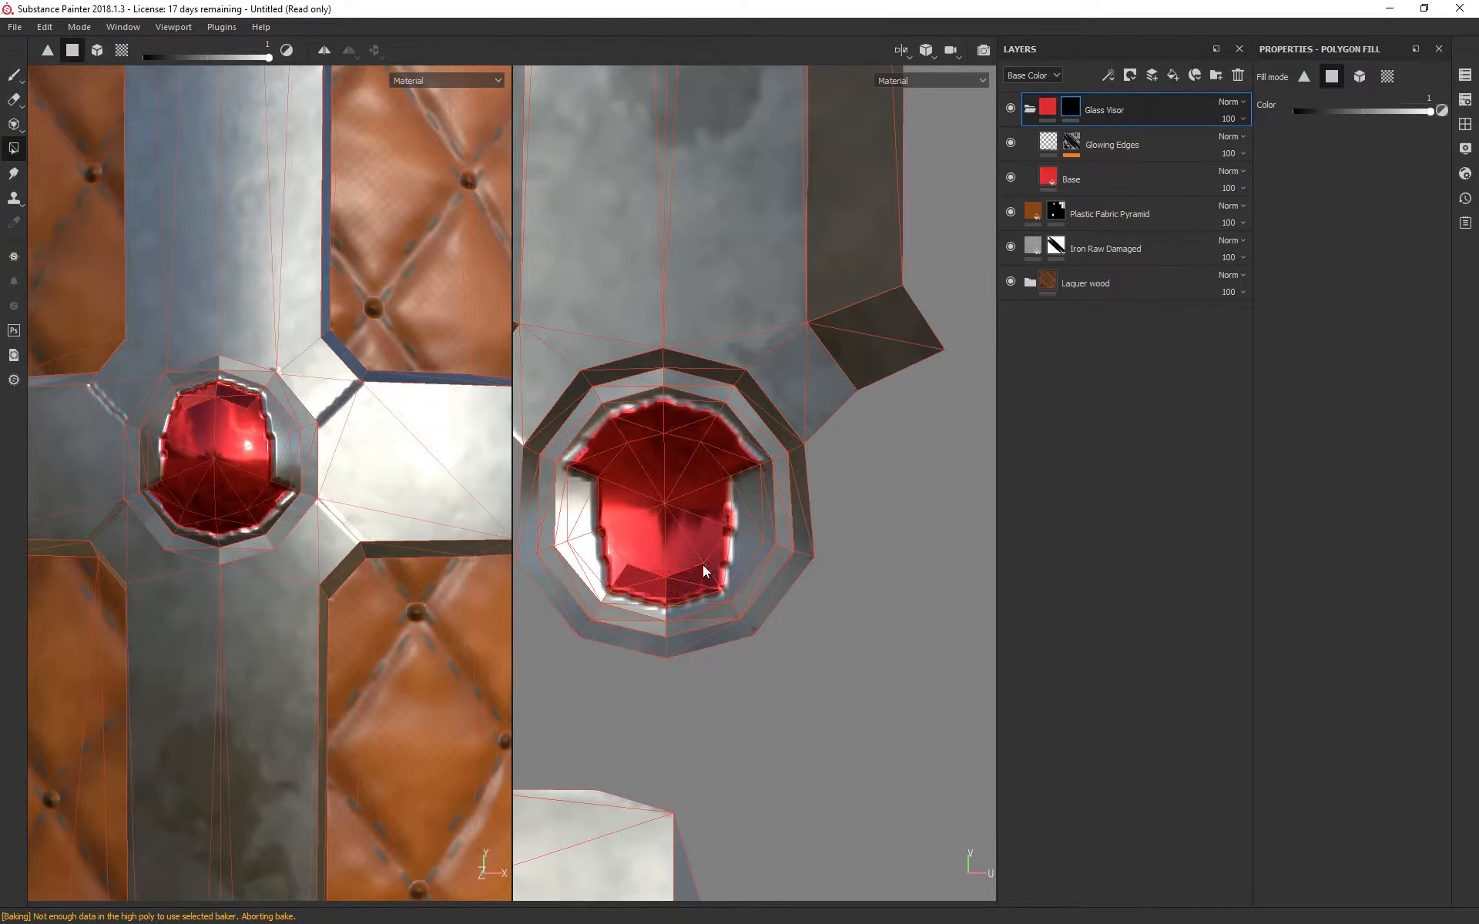
pyautogui.moveTo(738, 481); pyautogui.dragTo(737, 542)
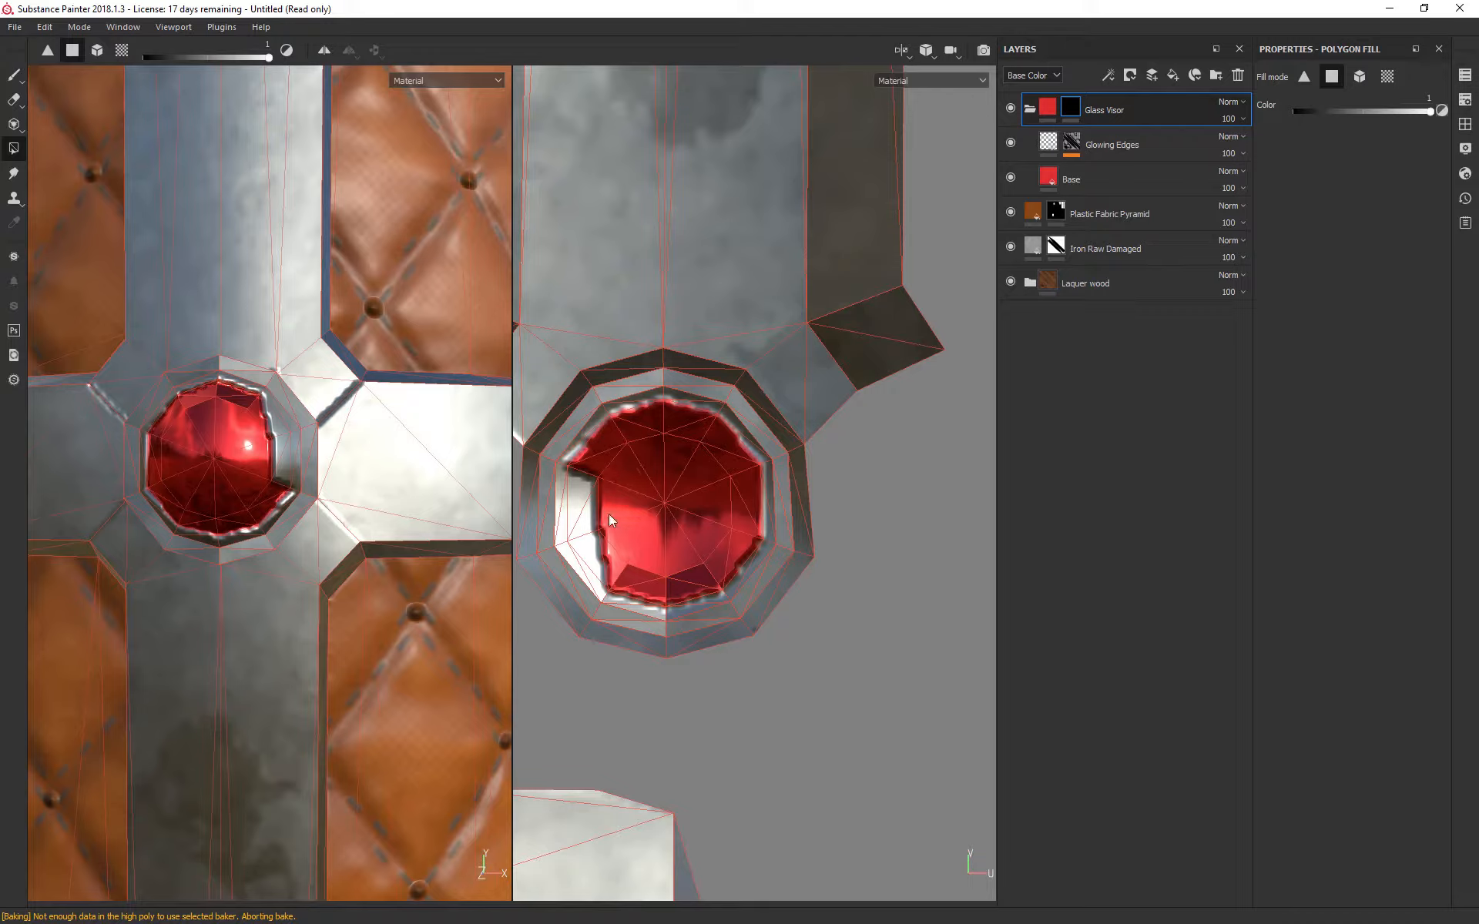
# Step: Reveal the glass on the dome's remaining left-hand faces, undoing the fills that spill onto the metal rim
pyautogui.moveTo(609, 514)
pyautogui.mouseDown()
pyautogui.moveTo(588, 576)
pyautogui.moveTo(562, 488)
pyautogui.moveTo(590, 446)
pyautogui.mouseUp()
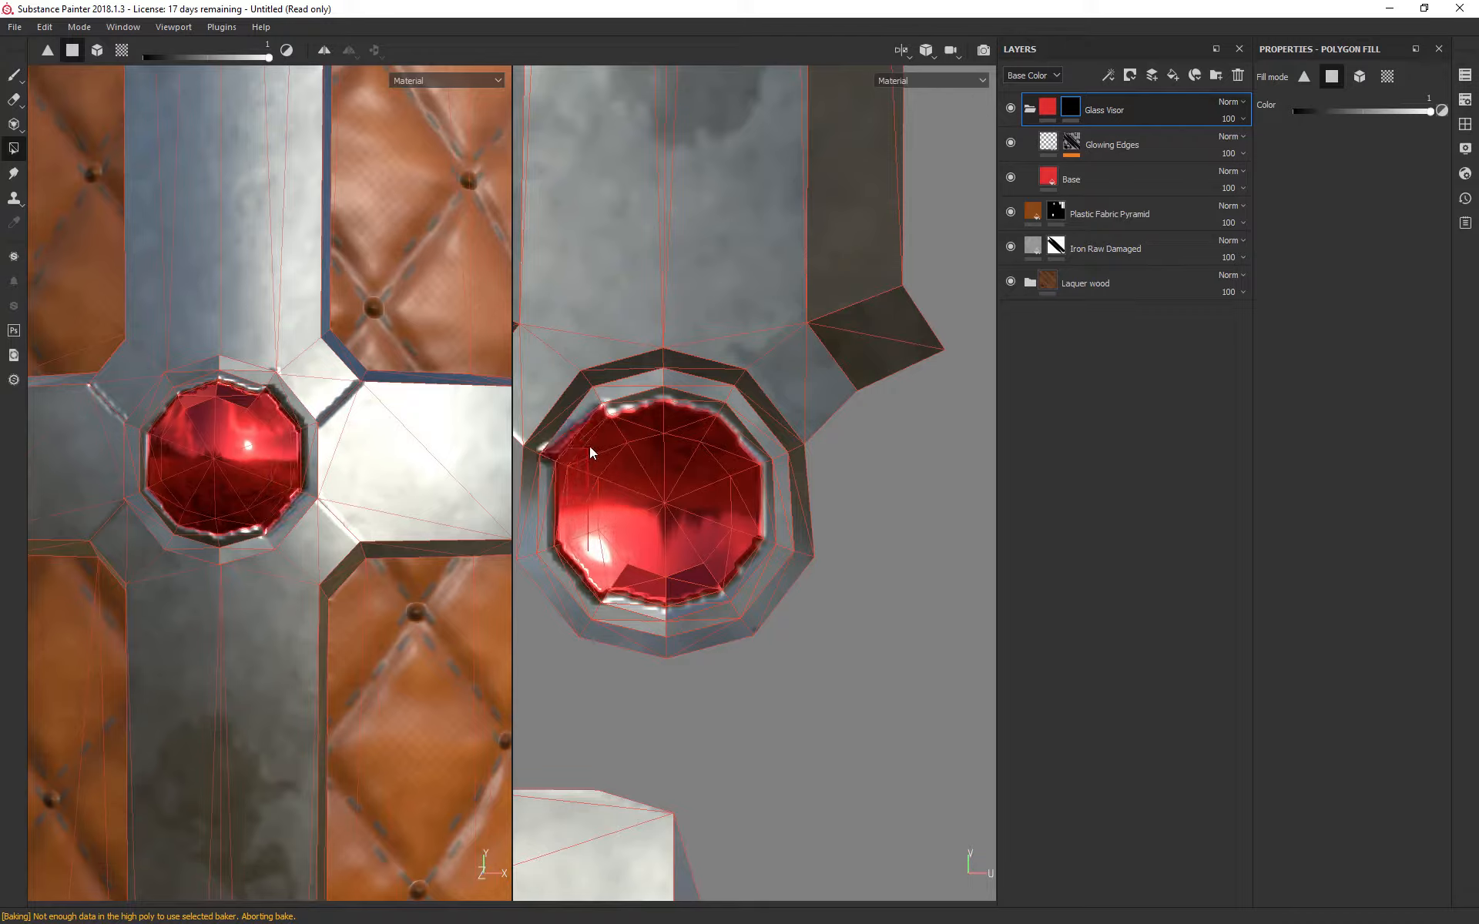
pyautogui.hotkey('ctrl', 'z')
pyautogui.hotkey('ctrl', 'z')
pyautogui.click(564, 482)
pyautogui.hotkey('ctrl', 'z')
pyautogui.hotkey('ctrl', 'z')
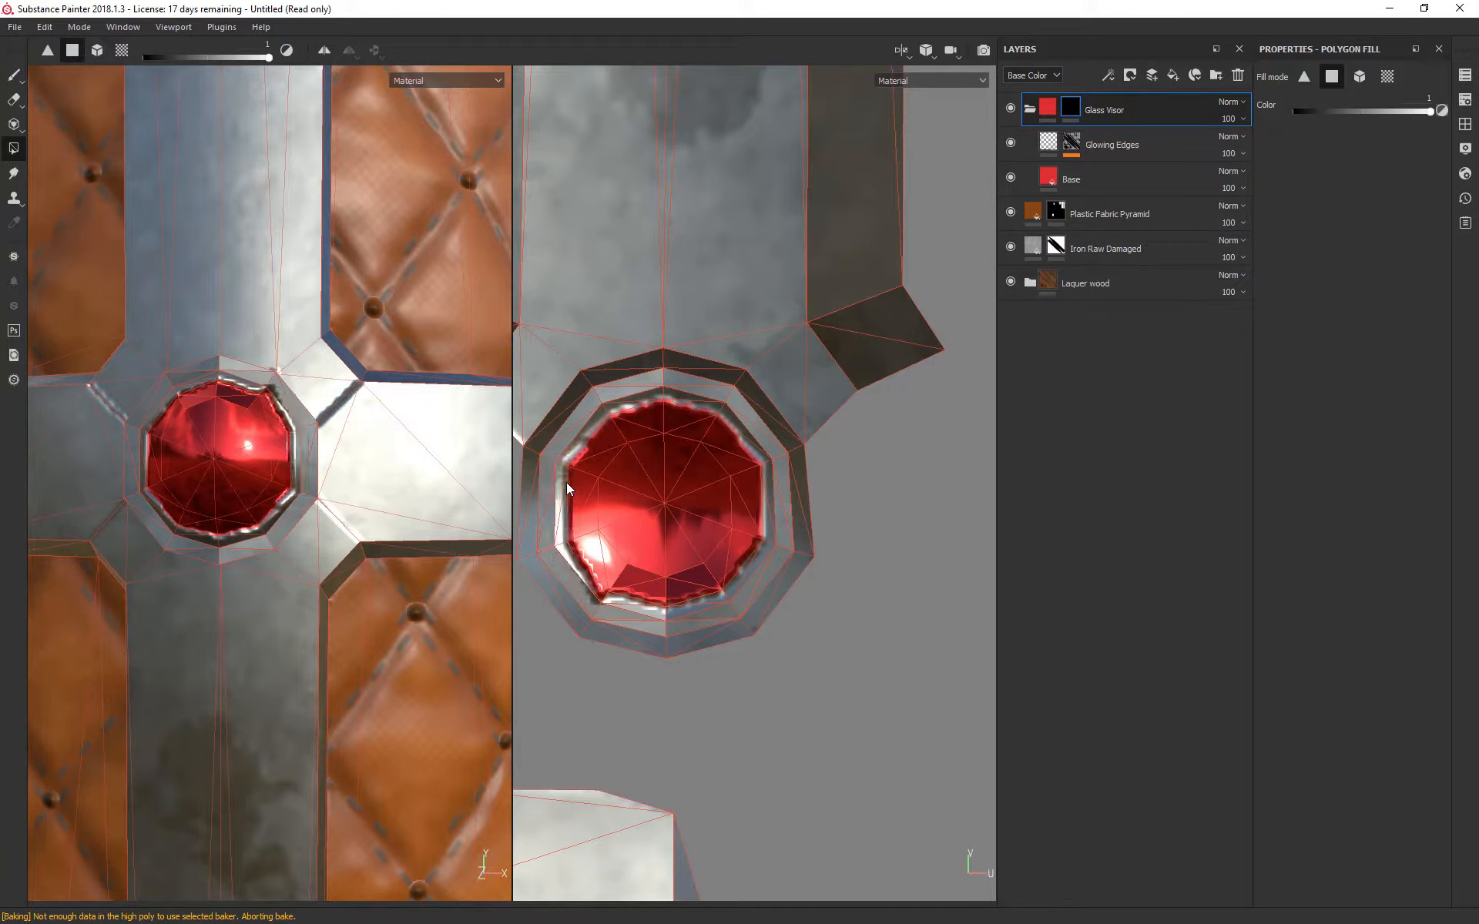
pyautogui.click(566, 482)
pyautogui.click(586, 441)
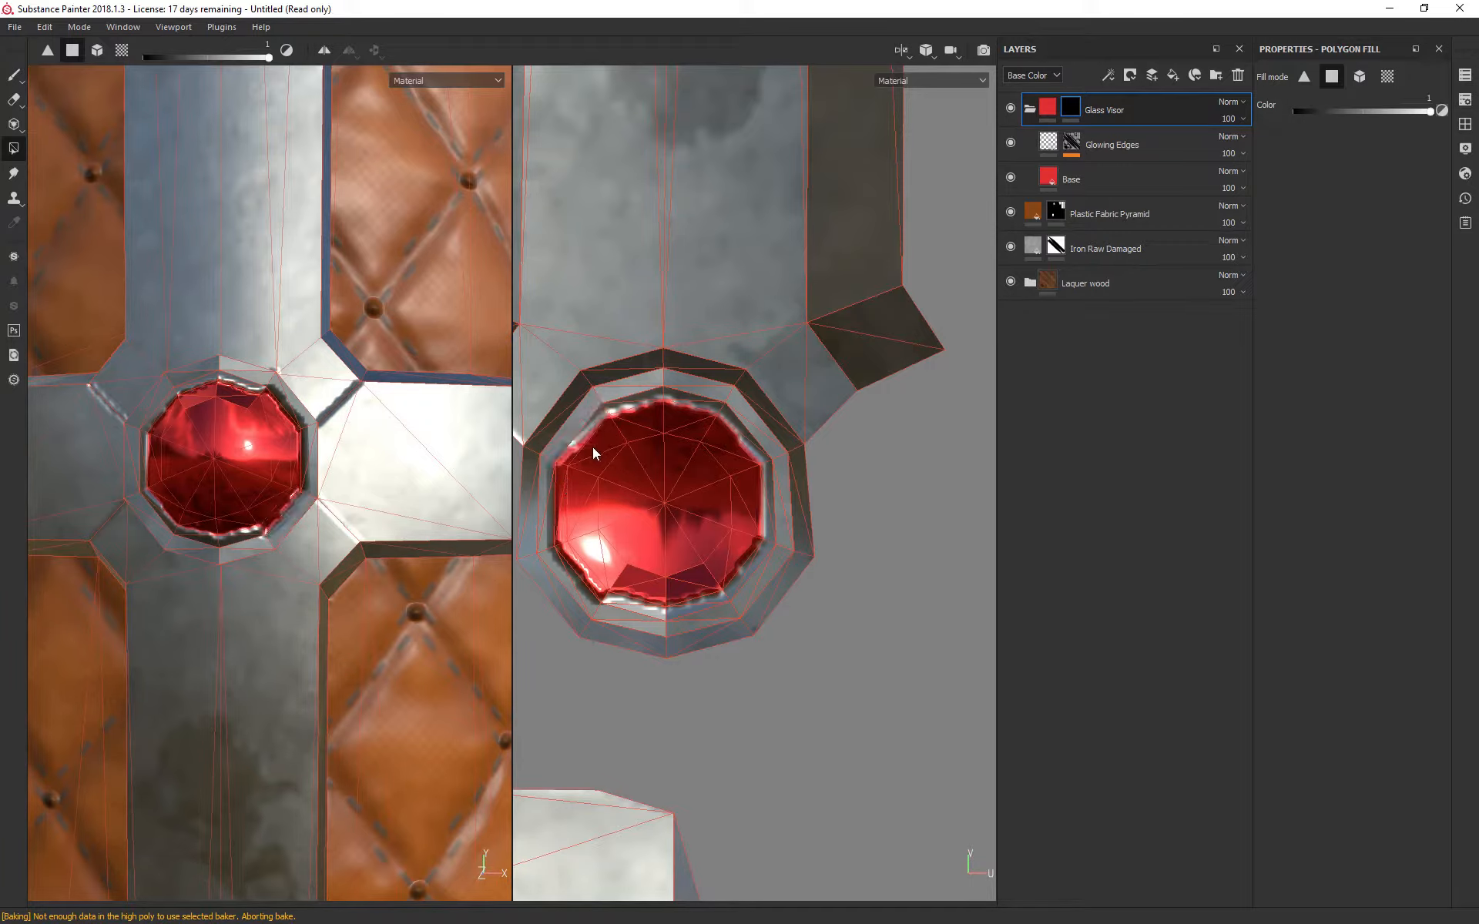
pyautogui.hotkey('ctrl', 'z')
pyautogui.click(585, 448)
# Step: Reveal the red glass on the remaining outer-edge faces around the lower stud's dome in the UV view
pyautogui.click(604, 408)
pyautogui.click(663, 398)
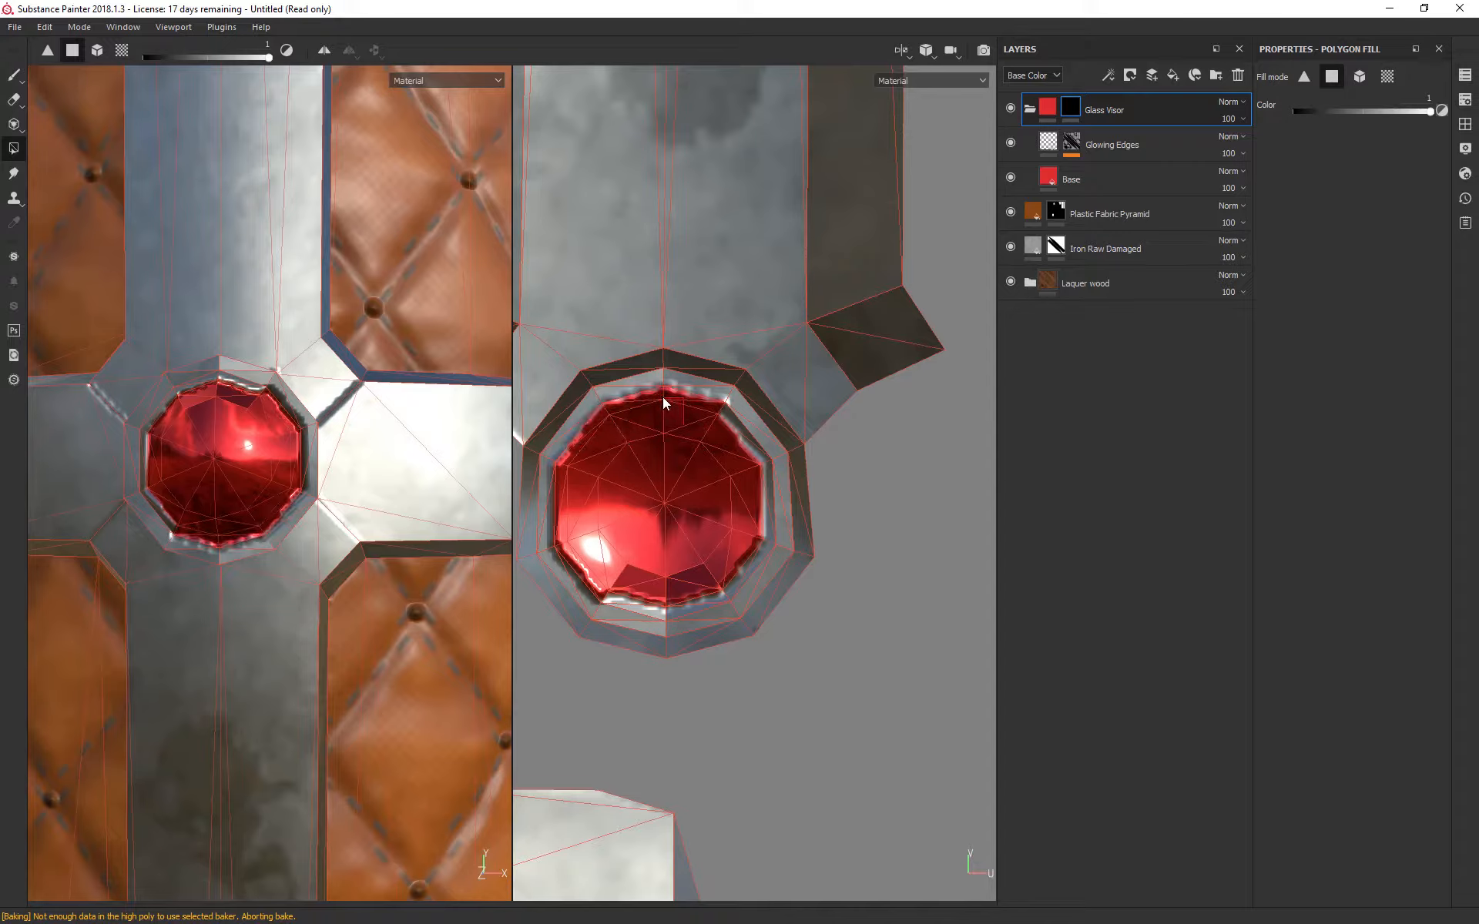
pyautogui.click(770, 465)
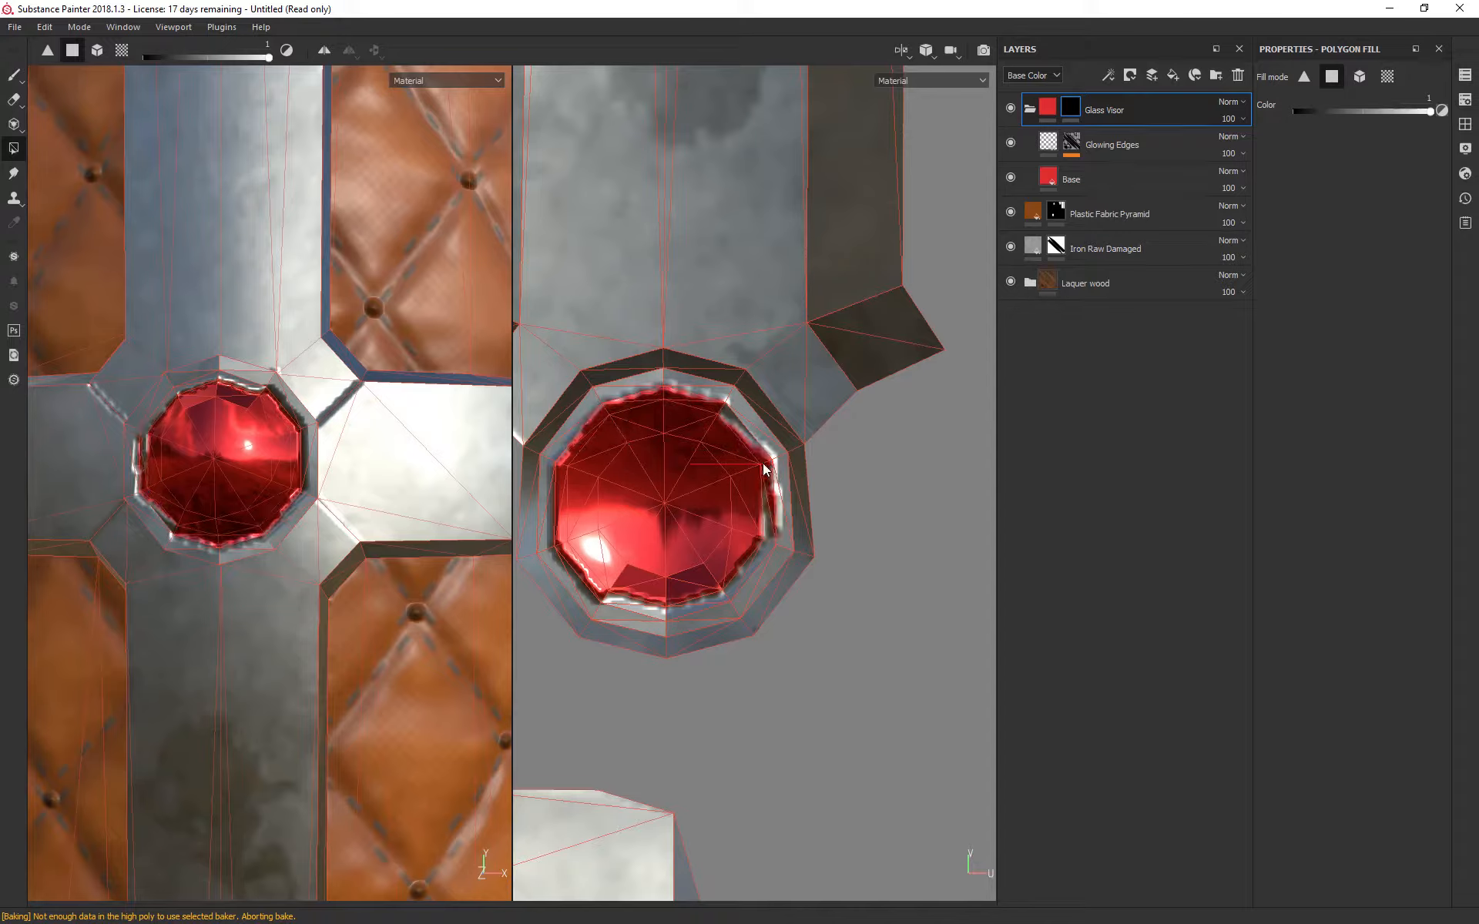
pyautogui.click(723, 416)
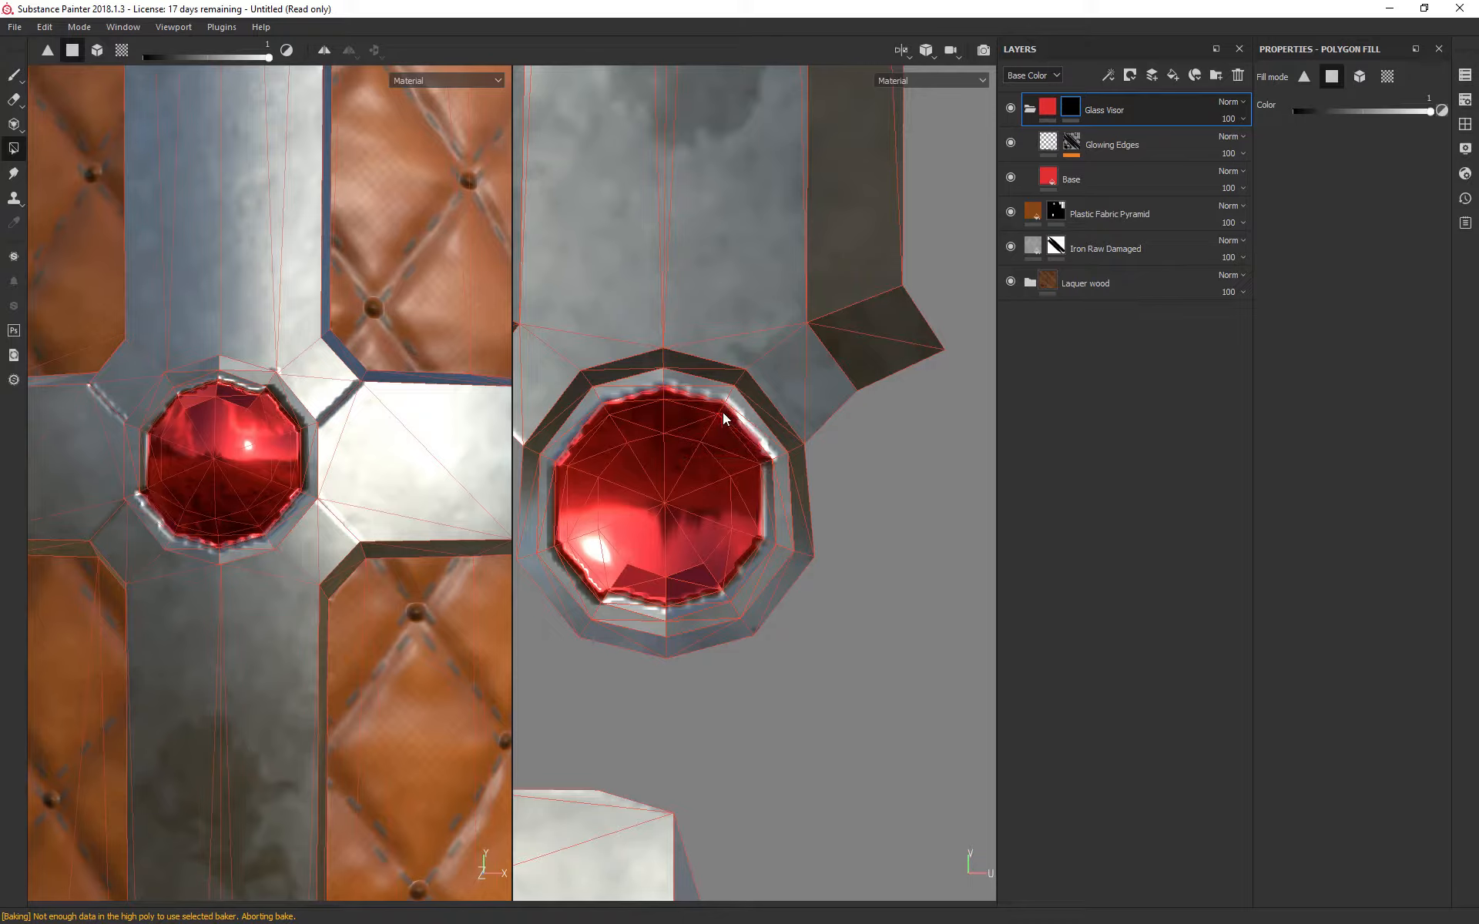
pyautogui.click(758, 546)
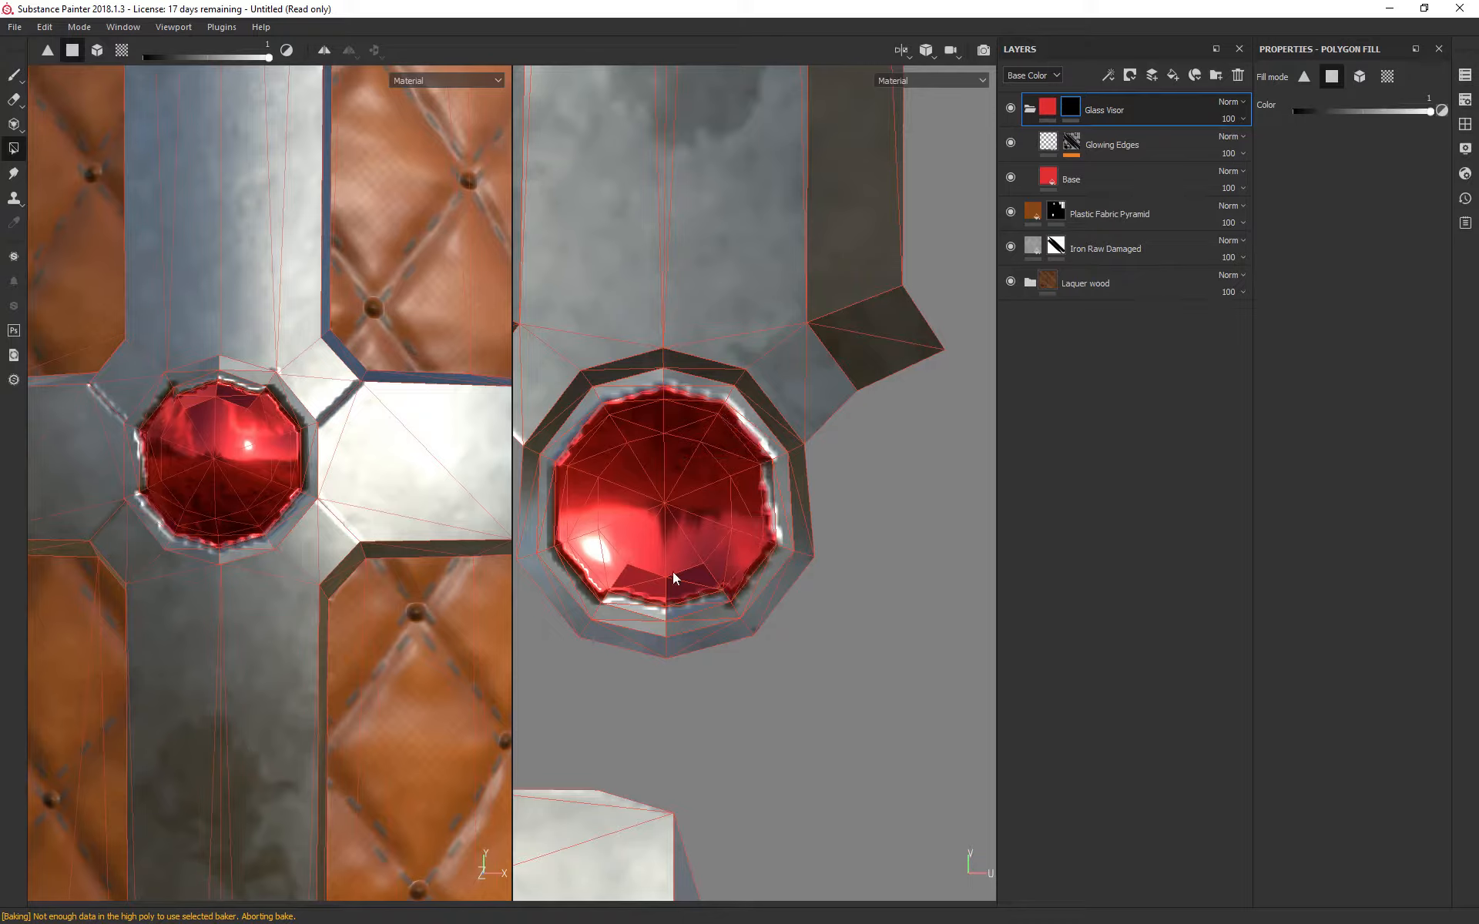
pyautogui.click(665, 619)
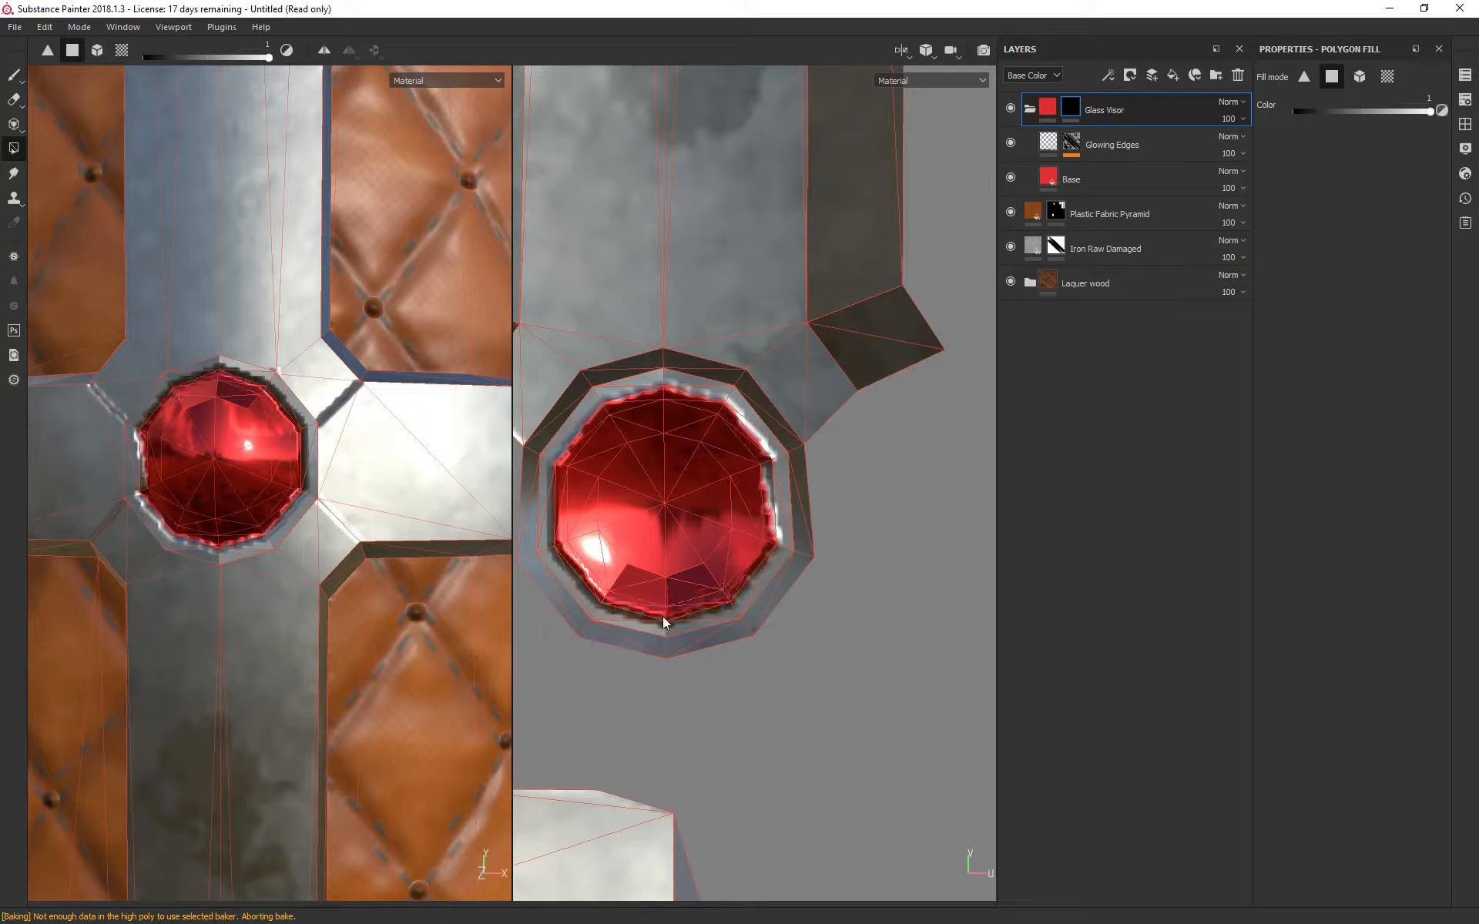
pyautogui.click(766, 482)
pyautogui.scroll(2, 309, 416)
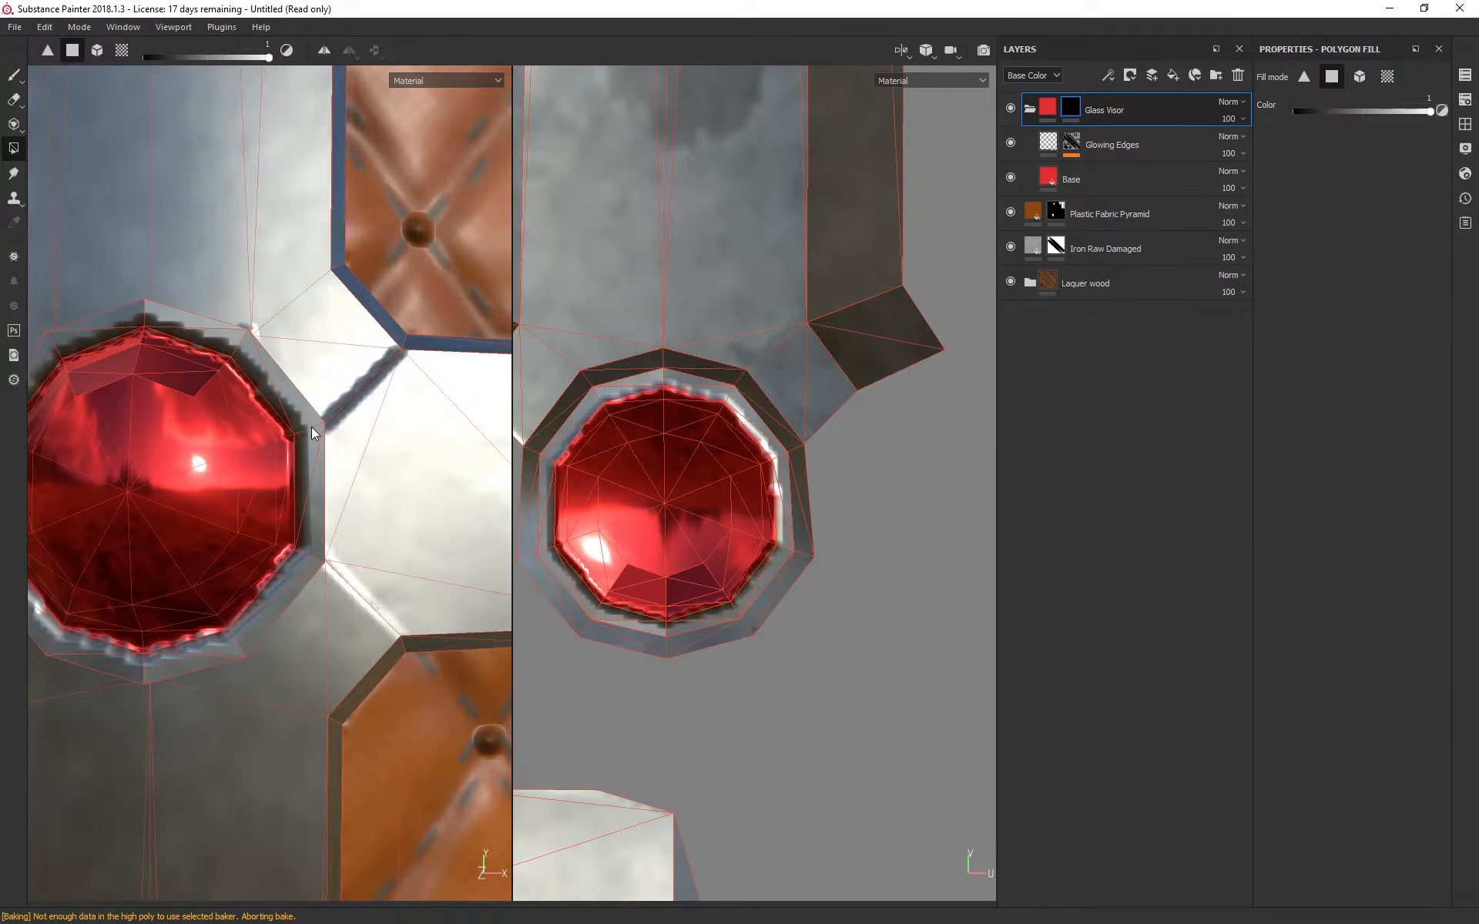
# Step: Reveal the red glass on most dome faces of the grip's next stud, on the UV strip above the finished one
pyautogui.scroll(-6, 311, 423)
pyautogui.scroll(-8, 340, 407)
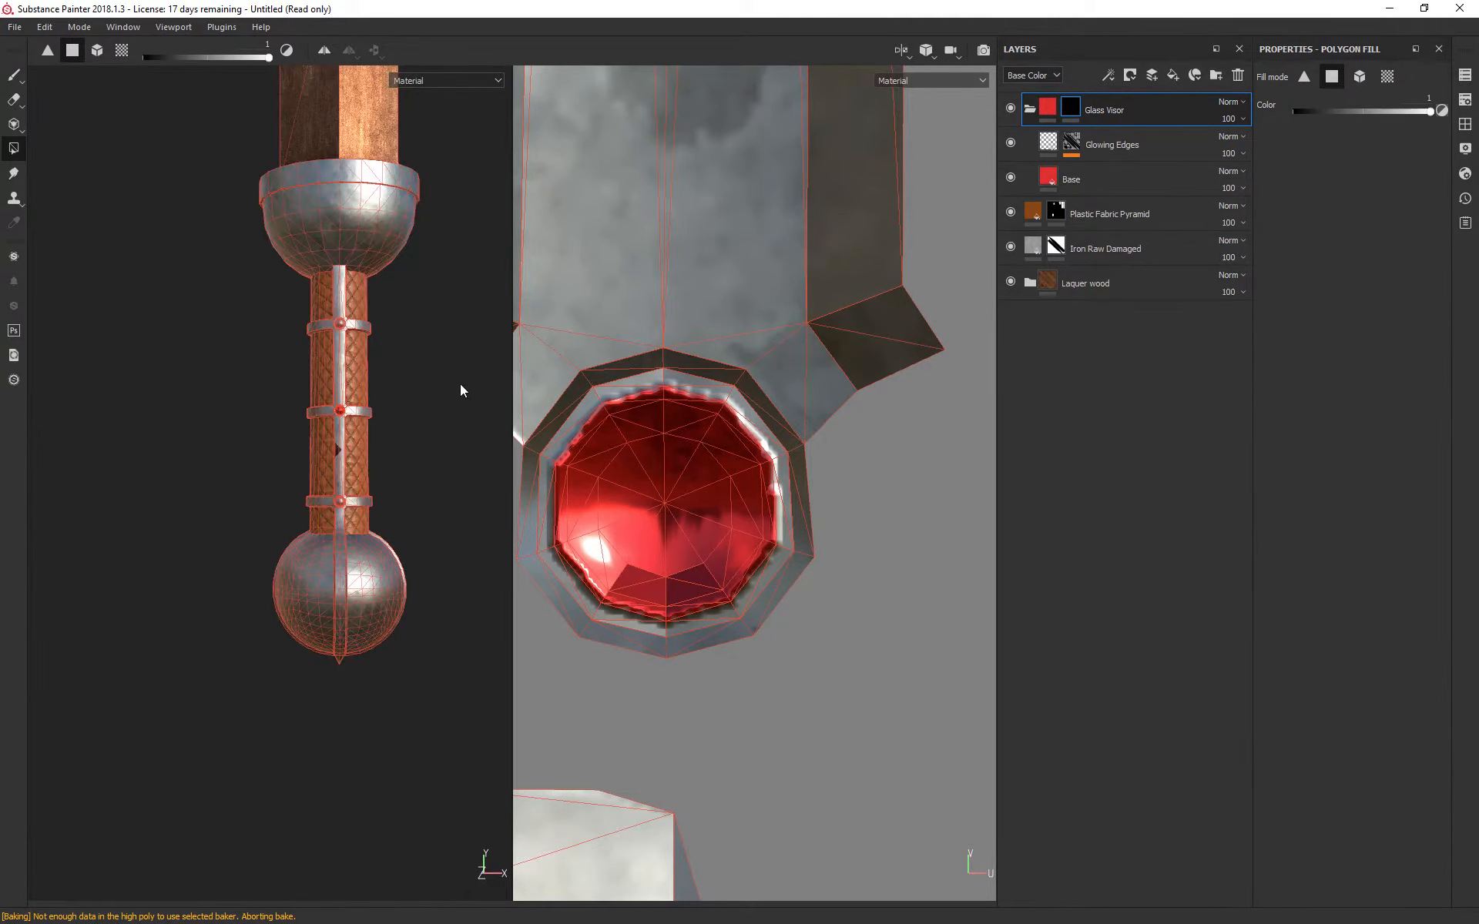
pyautogui.keyDown('alt'); pyautogui.moveTo(460, 384); pyautogui.dragTo(417, 442, button='middle'); pyautogui.keyUp('alt')
pyautogui.moveTo(417, 443)
pyautogui.keyDown('alt'); pyautogui.mouseDown()
pyautogui.moveTo(518, 429)
pyautogui.moveTo(412, 427)
pyautogui.mouseUp(); pyautogui.keyUp('alt')
pyautogui.scroll(2, 935, 433)
pyautogui.scroll(-8, 829, 427)
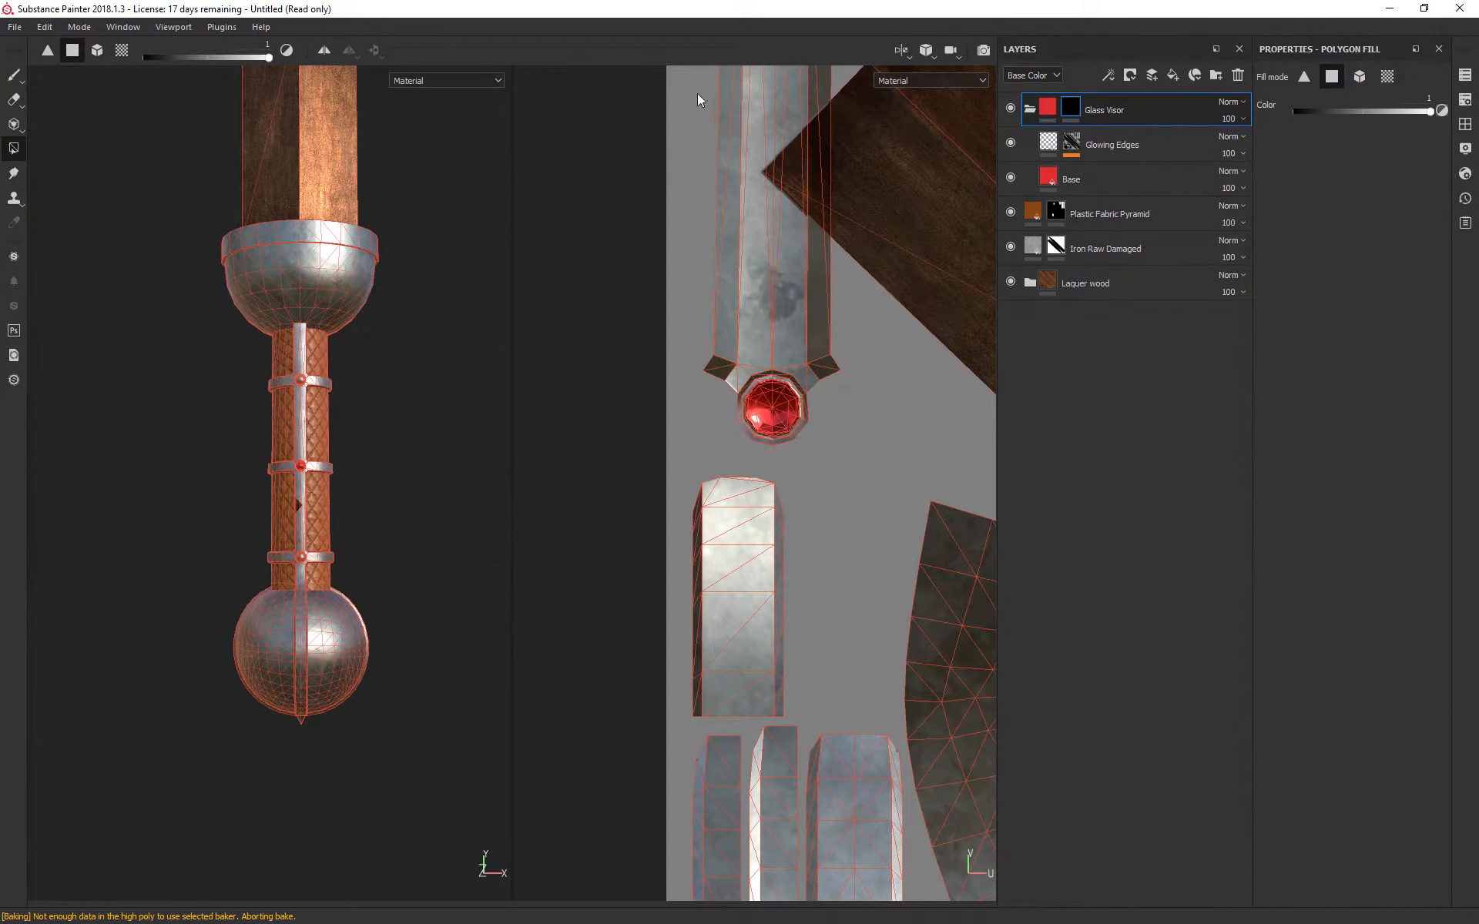
pyautogui.keyDown('alt'); pyautogui.moveTo(696, 94); pyautogui.dragTo(658, 744, button='middle'); pyautogui.keyUp('alt')
pyautogui.scroll(-2, 752, 504)
pyautogui.scroll(5, 763, 508)
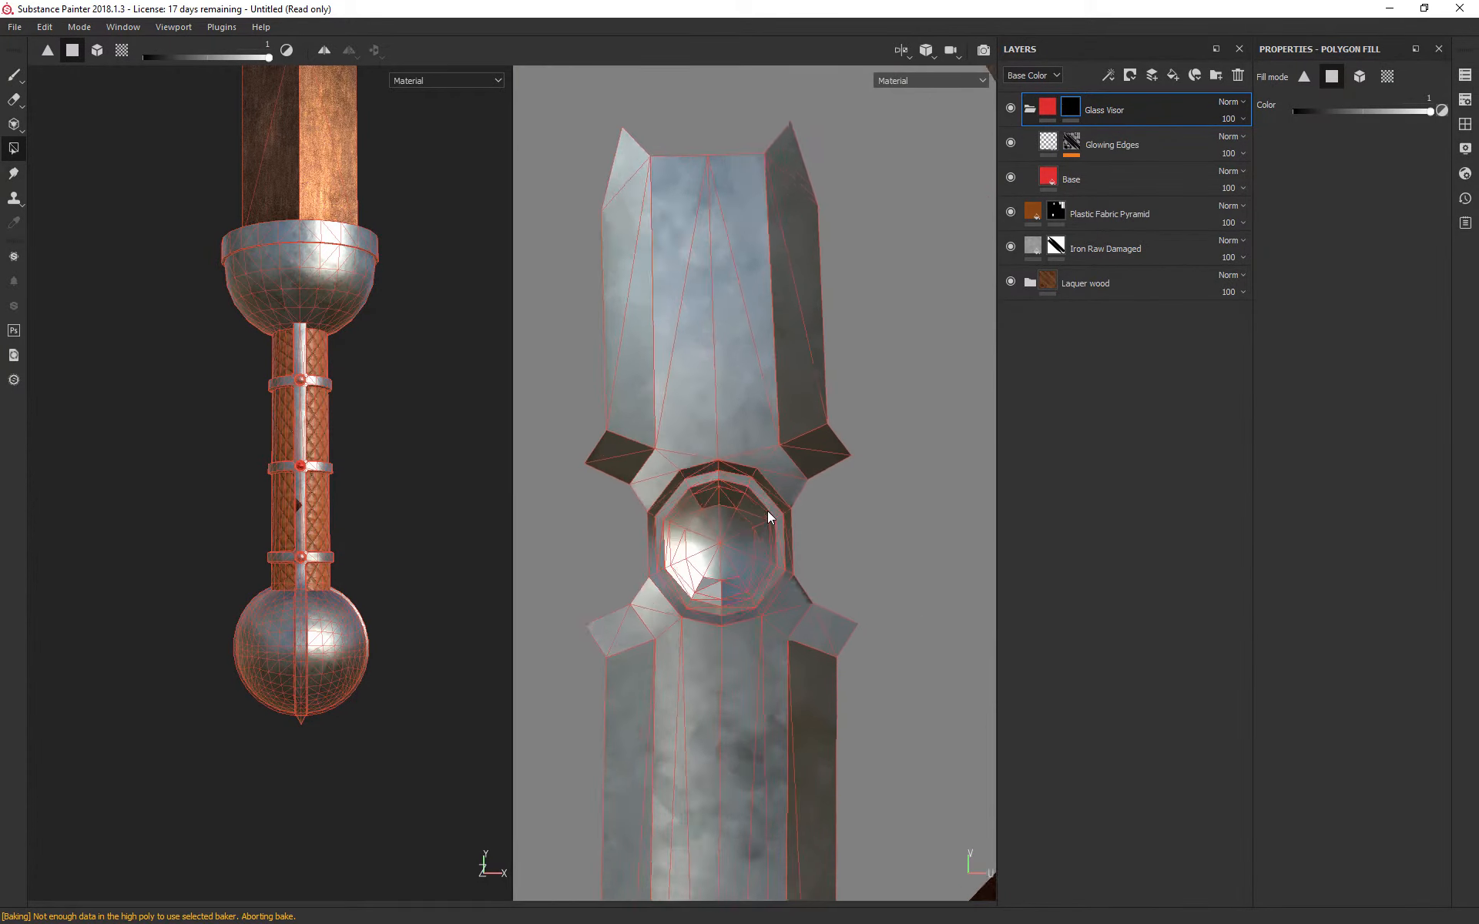
pyautogui.scroll(3, 767, 510)
pyautogui.moveTo(561, 470); pyautogui.dragTo(719, 691)
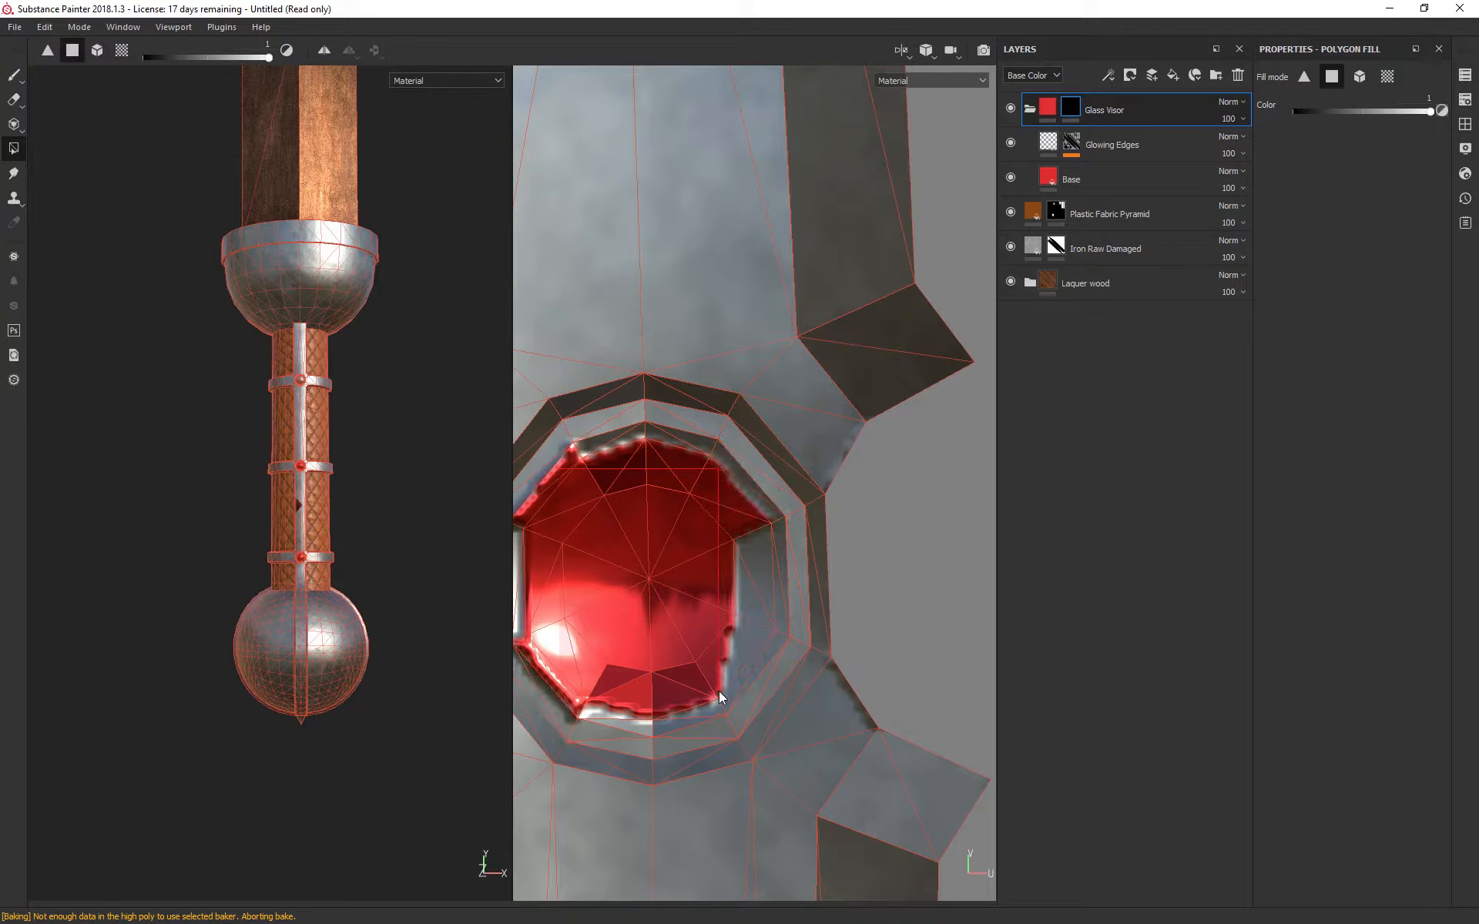
pyautogui.moveTo(724, 564); pyautogui.dragTo(832, 639)
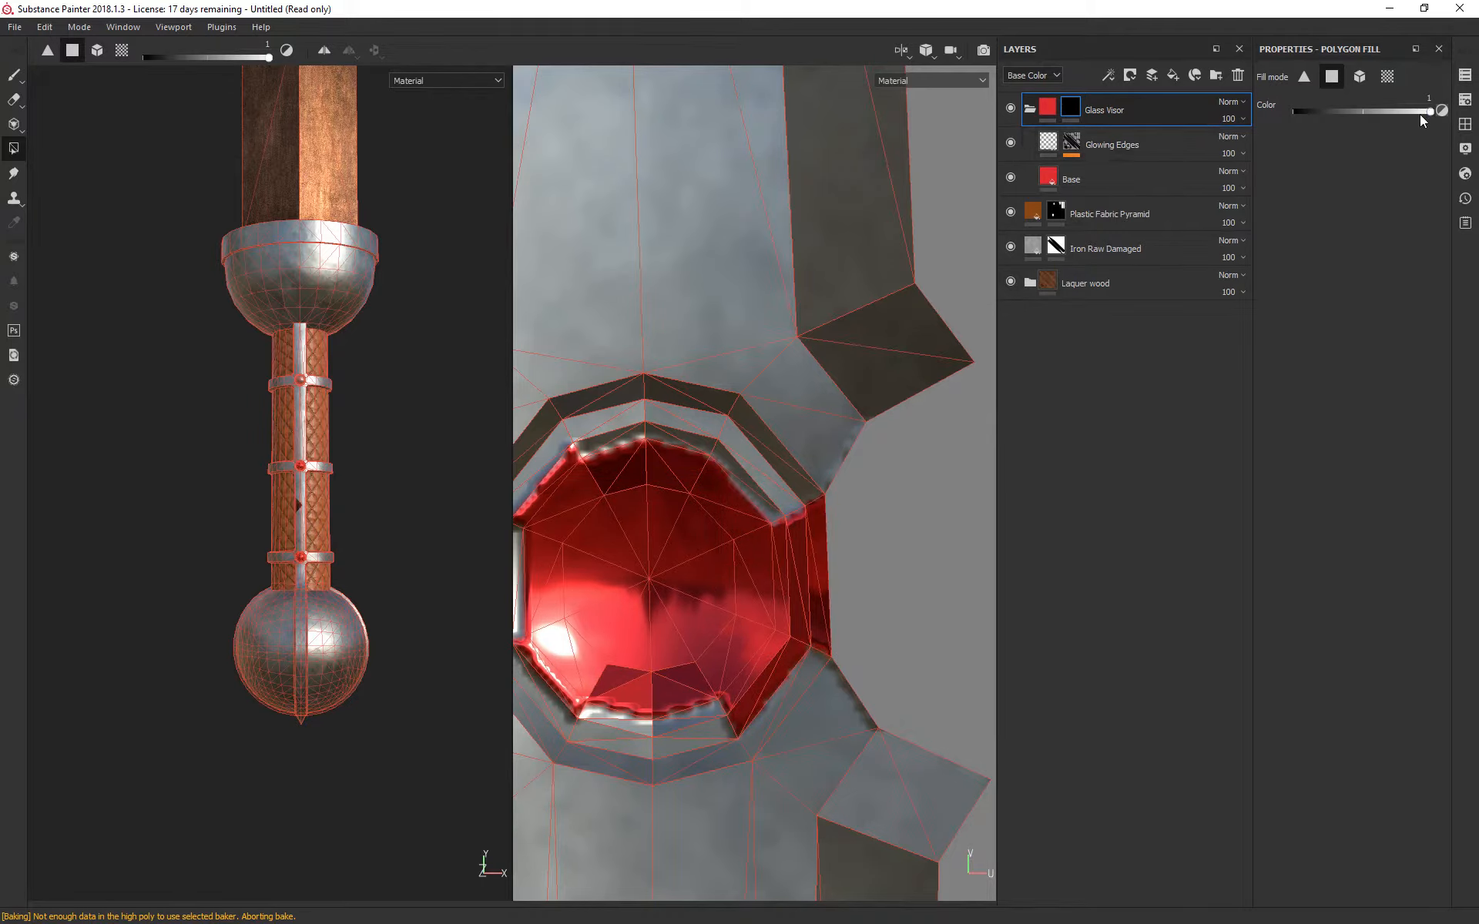
# Step: Set the fill color to 0 and mask the glass off the stud's right-hand metal rim and lower-right edge faces
pyautogui.click(1442, 110)
pyautogui.moveTo(894, 564); pyautogui.dragTo(806, 635)
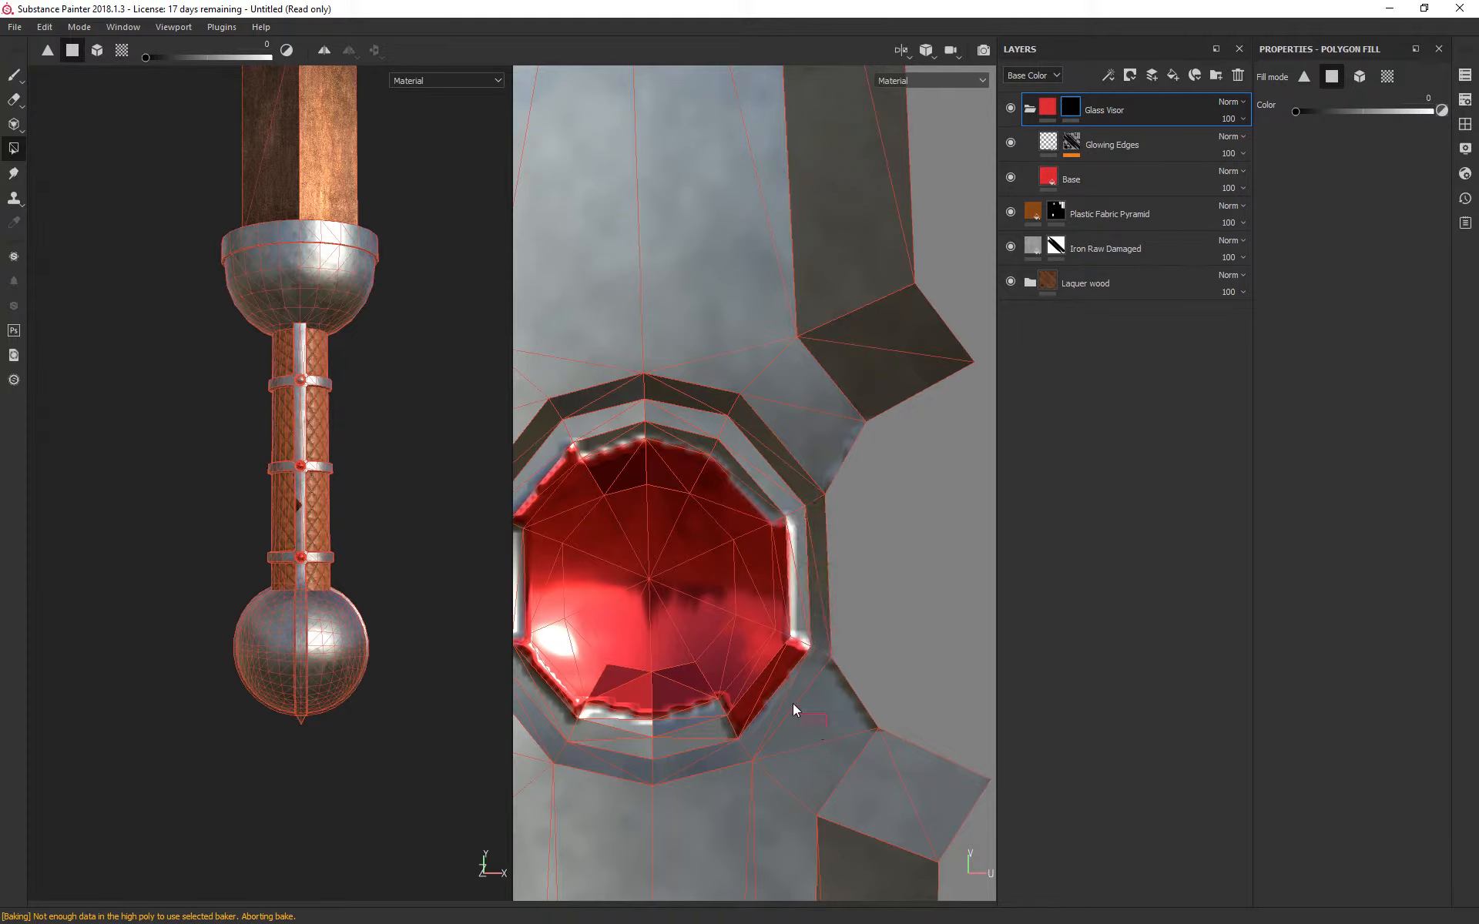
pyautogui.moveTo(793, 705); pyautogui.dragTo(766, 676)
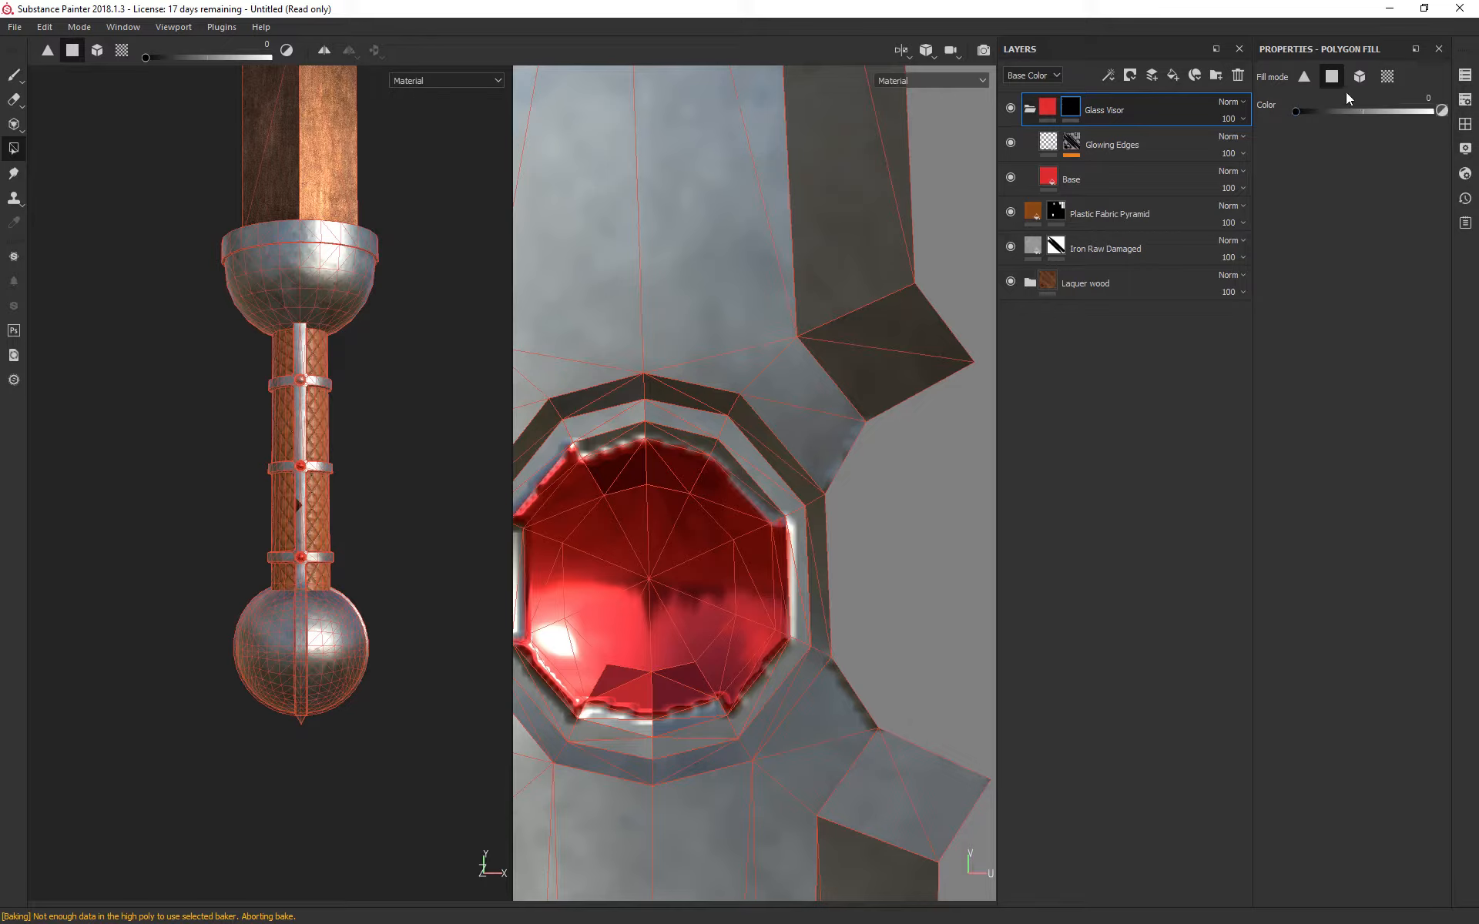
# Step: Set the fill color back to 1 and reveal the glass on this dome's remaining lower, left and upper edge faces
pyautogui.moveTo(1365, 111); pyautogui.dragTo(1456, 116)
pyautogui.moveTo(695, 702); pyautogui.dragTo(634, 724)
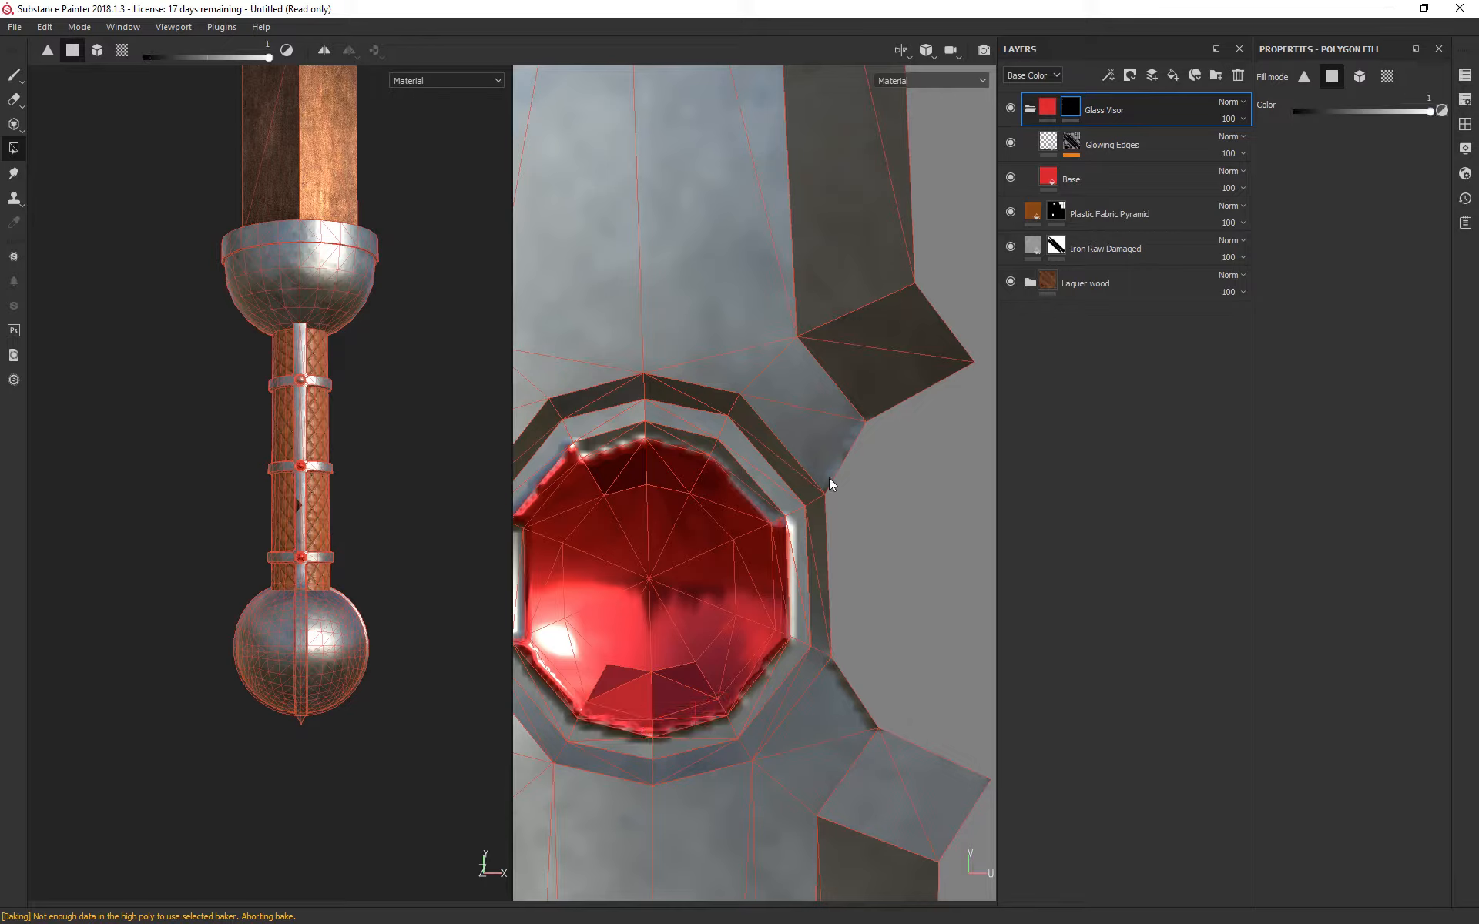
pyautogui.click(527, 564)
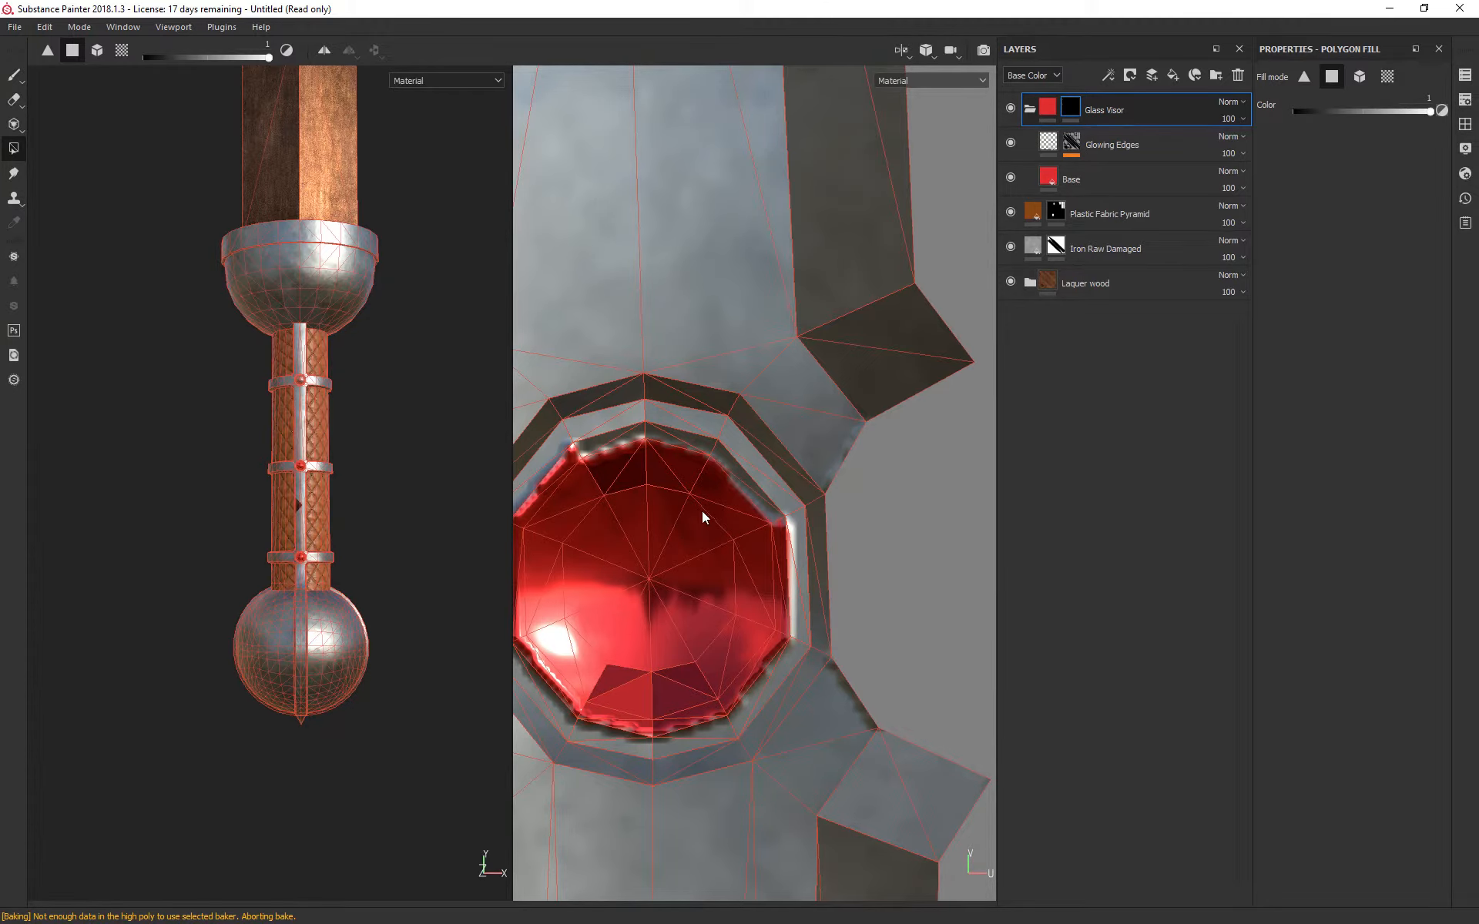
pyautogui.moveTo(703, 501); pyautogui.dragTo(713, 444)
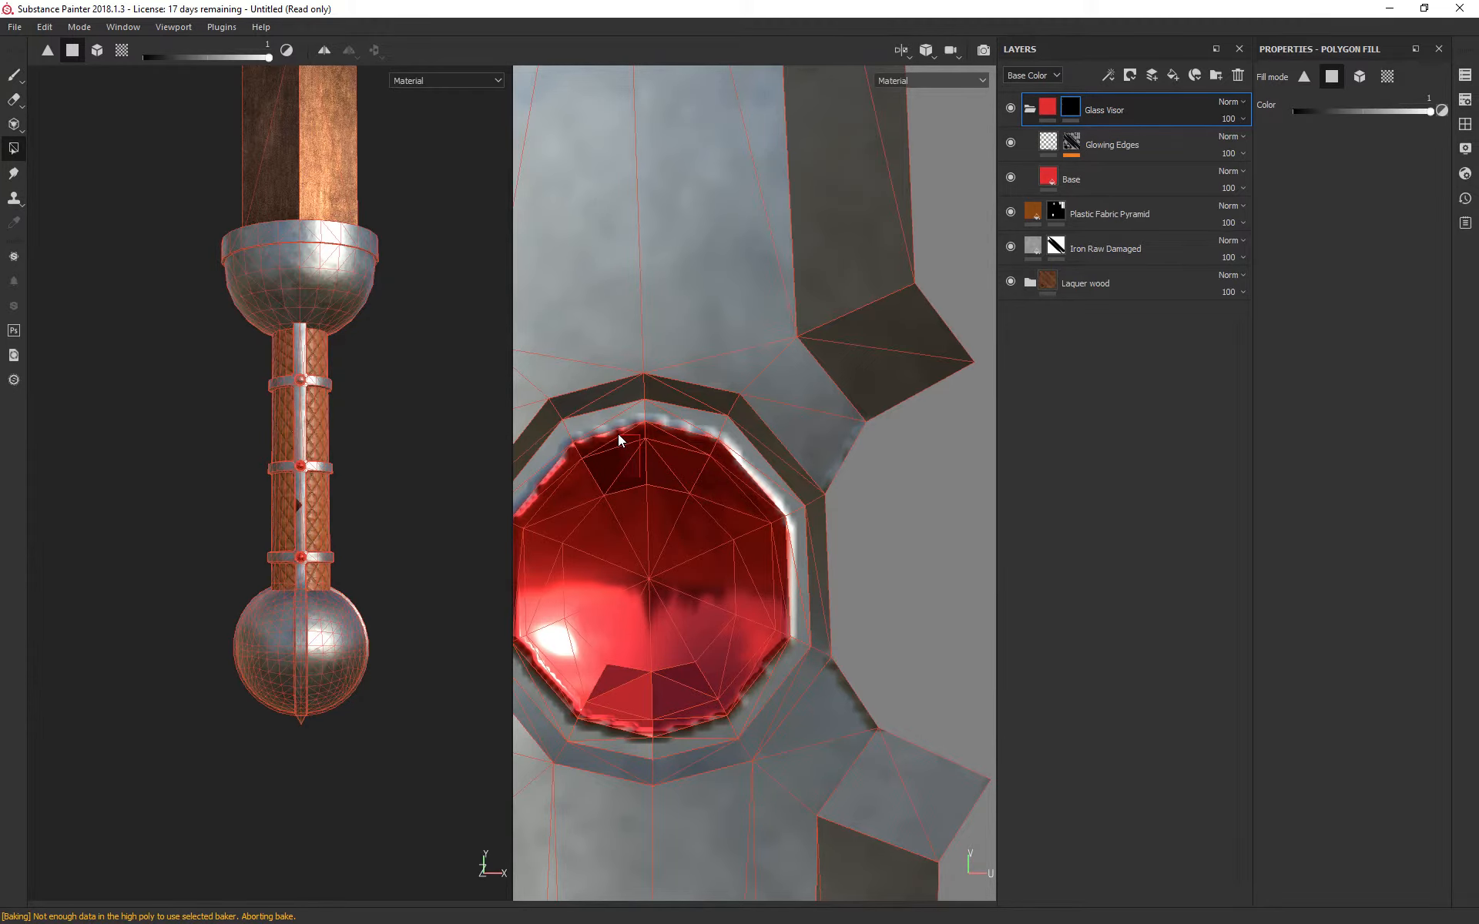
# Step: Reveal the red glass over the whole dome of the third stud, on the horizontal strip at the UV layout's upper edge
pyautogui.scroll(-6, 884, 536)
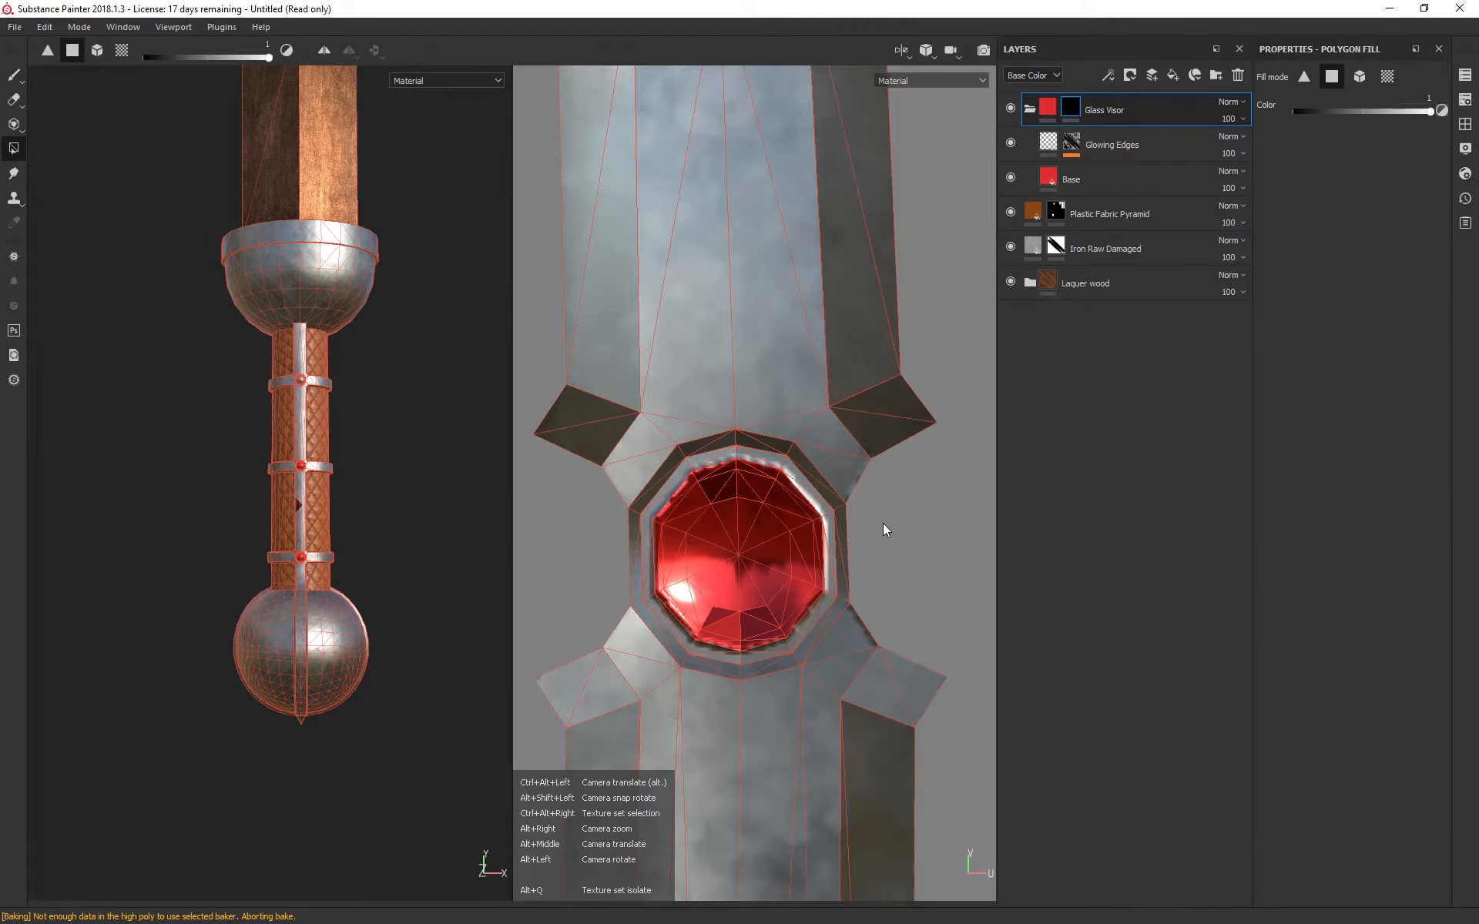
pyautogui.scroll(-2, 886, 525)
pyautogui.keyDown('alt'); pyautogui.moveTo(885, 678); pyautogui.dragTo(662, 202, button='middle'); pyautogui.keyUp('alt')
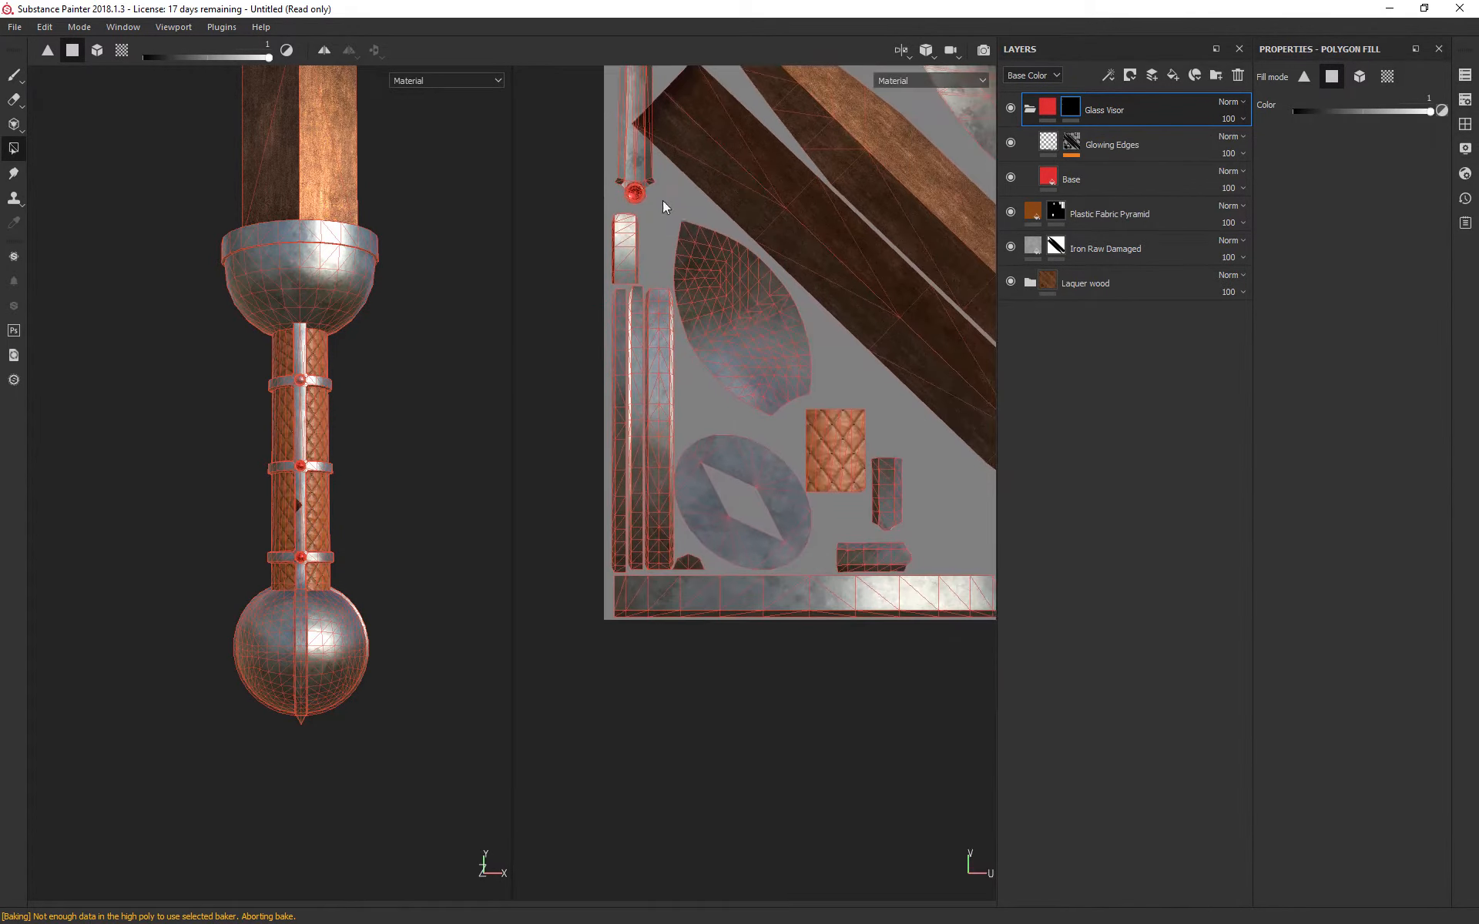
pyautogui.keyDown('alt'); pyautogui.moveTo(799, 389); pyautogui.dragTo(603, 694, button='middle'); pyautogui.keyUp('alt')
pyautogui.keyDown('alt'); pyautogui.moveTo(725, 248); pyautogui.dragTo(738, 502, button='middle'); pyautogui.keyUp('alt')
pyautogui.scroll(-2, 732, 498)
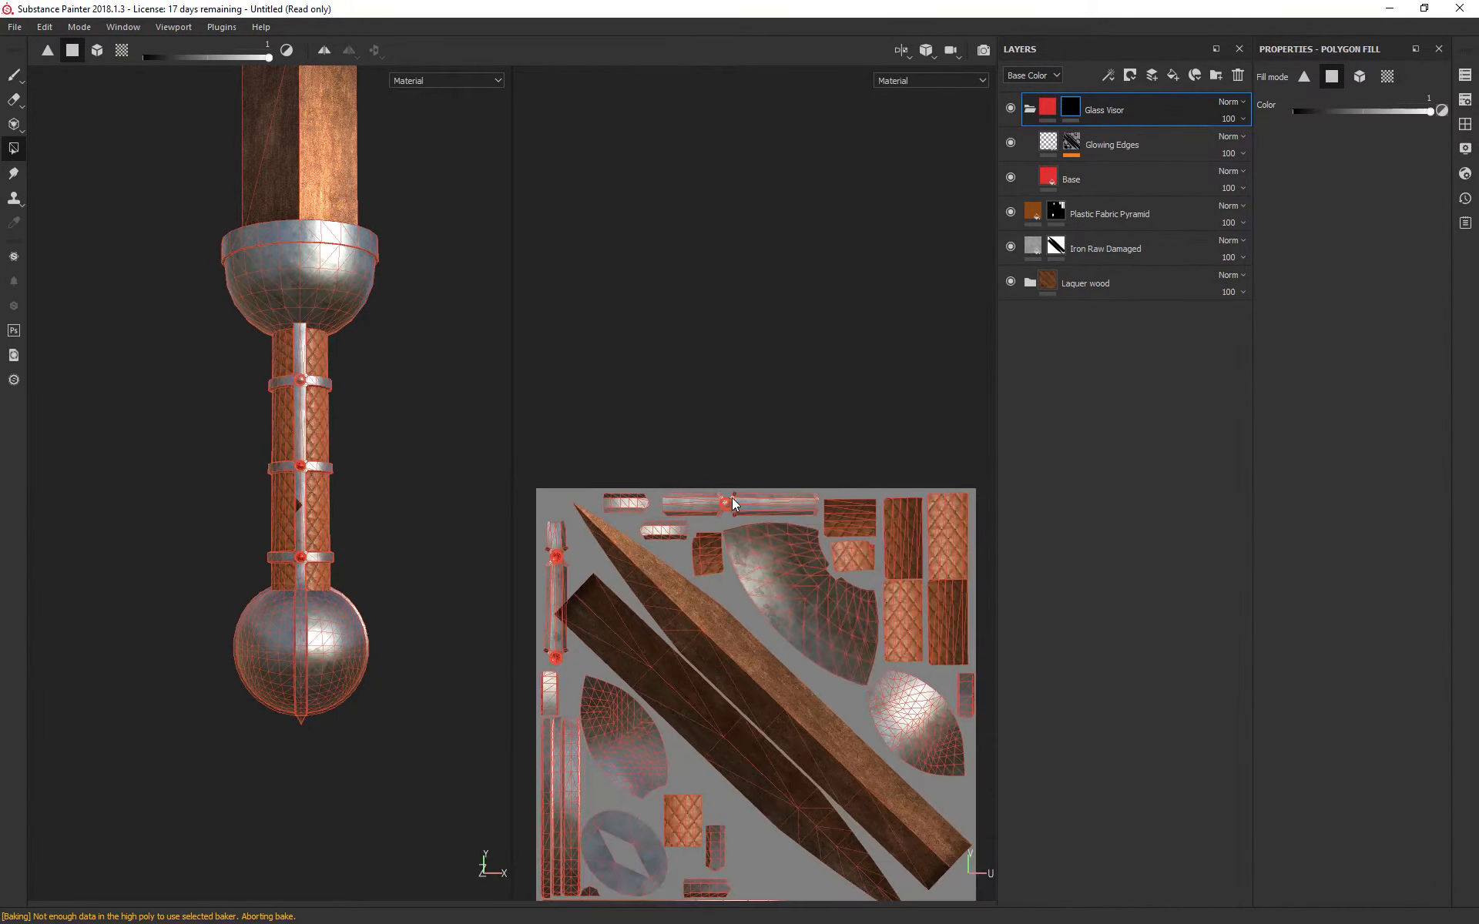
pyautogui.scroll(10, 723, 526)
pyautogui.scroll(1, 784, 451)
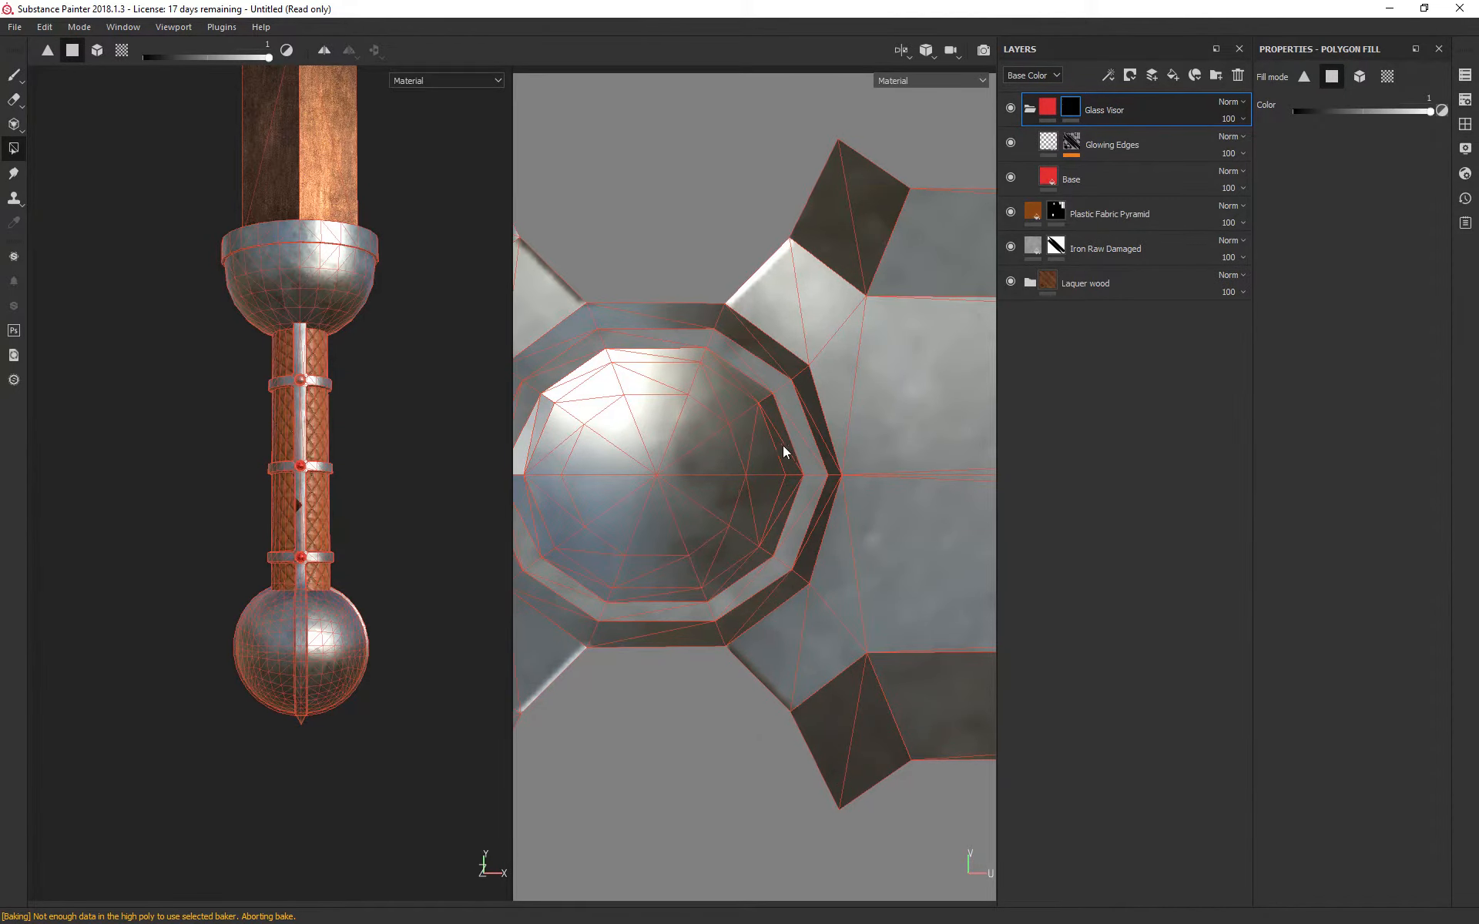
pyautogui.keyDown('alt'); pyautogui.moveTo(651, 180); pyautogui.dragTo(754, 159, button='middle'); pyautogui.keyUp('alt')
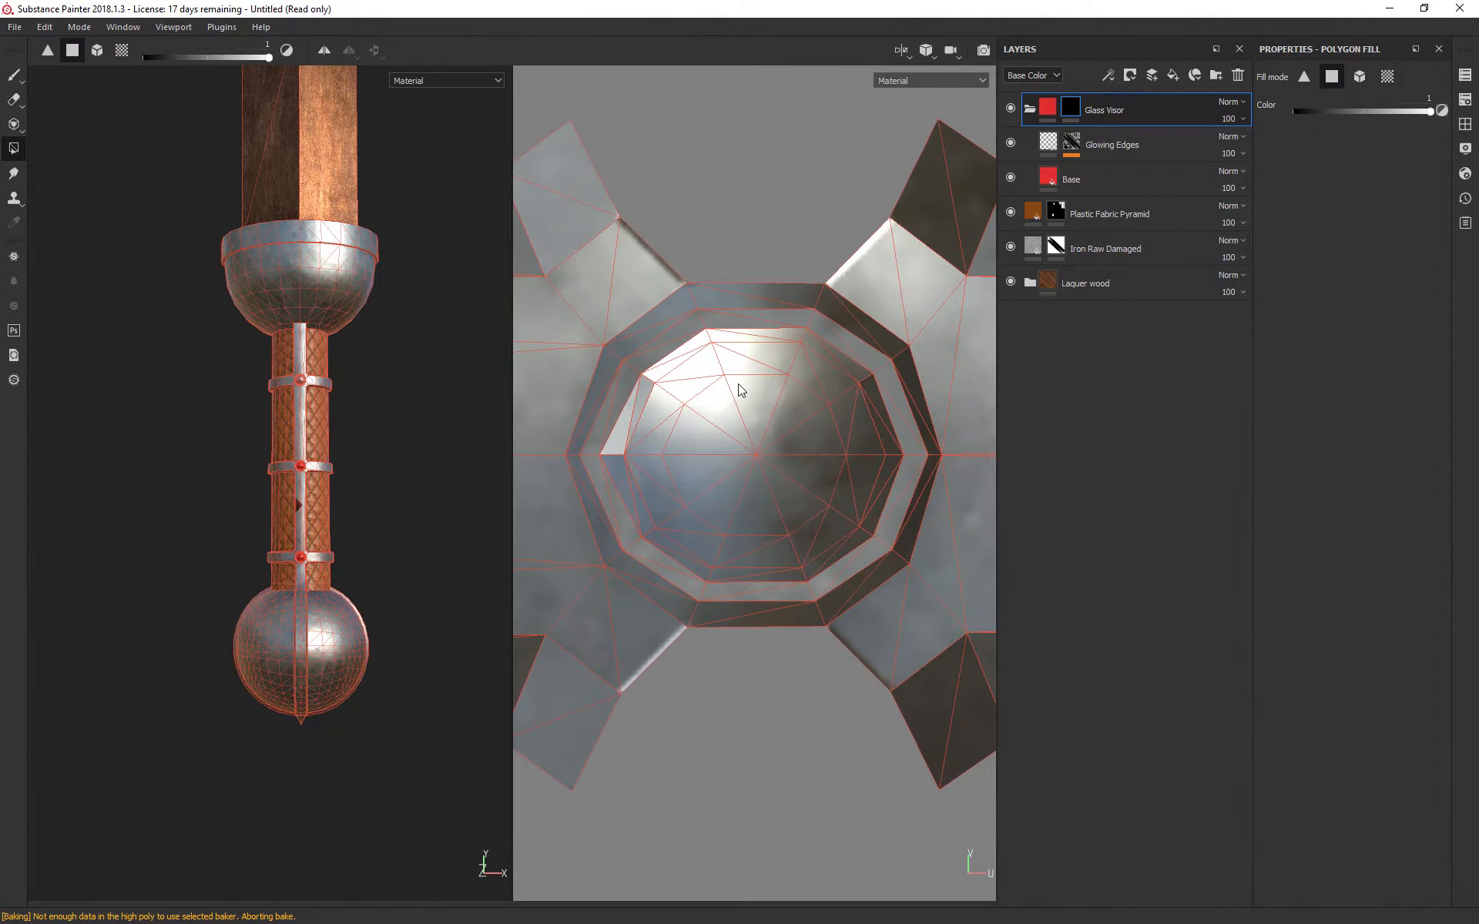
pyautogui.click(649, 385)
pyautogui.moveTo(650, 385); pyautogui.dragTo(863, 529)
pyautogui.moveTo(714, 528)
pyautogui.mouseDown()
pyautogui.moveTo(691, 555)
pyautogui.moveTo(709, 571)
pyautogui.mouseUp()
pyautogui.moveTo(733, 375)
pyautogui.mouseDown()
pyautogui.moveTo(763, 359)
pyautogui.moveTo(706, 339)
pyautogui.mouseUp()
pyautogui.click(608, 457)
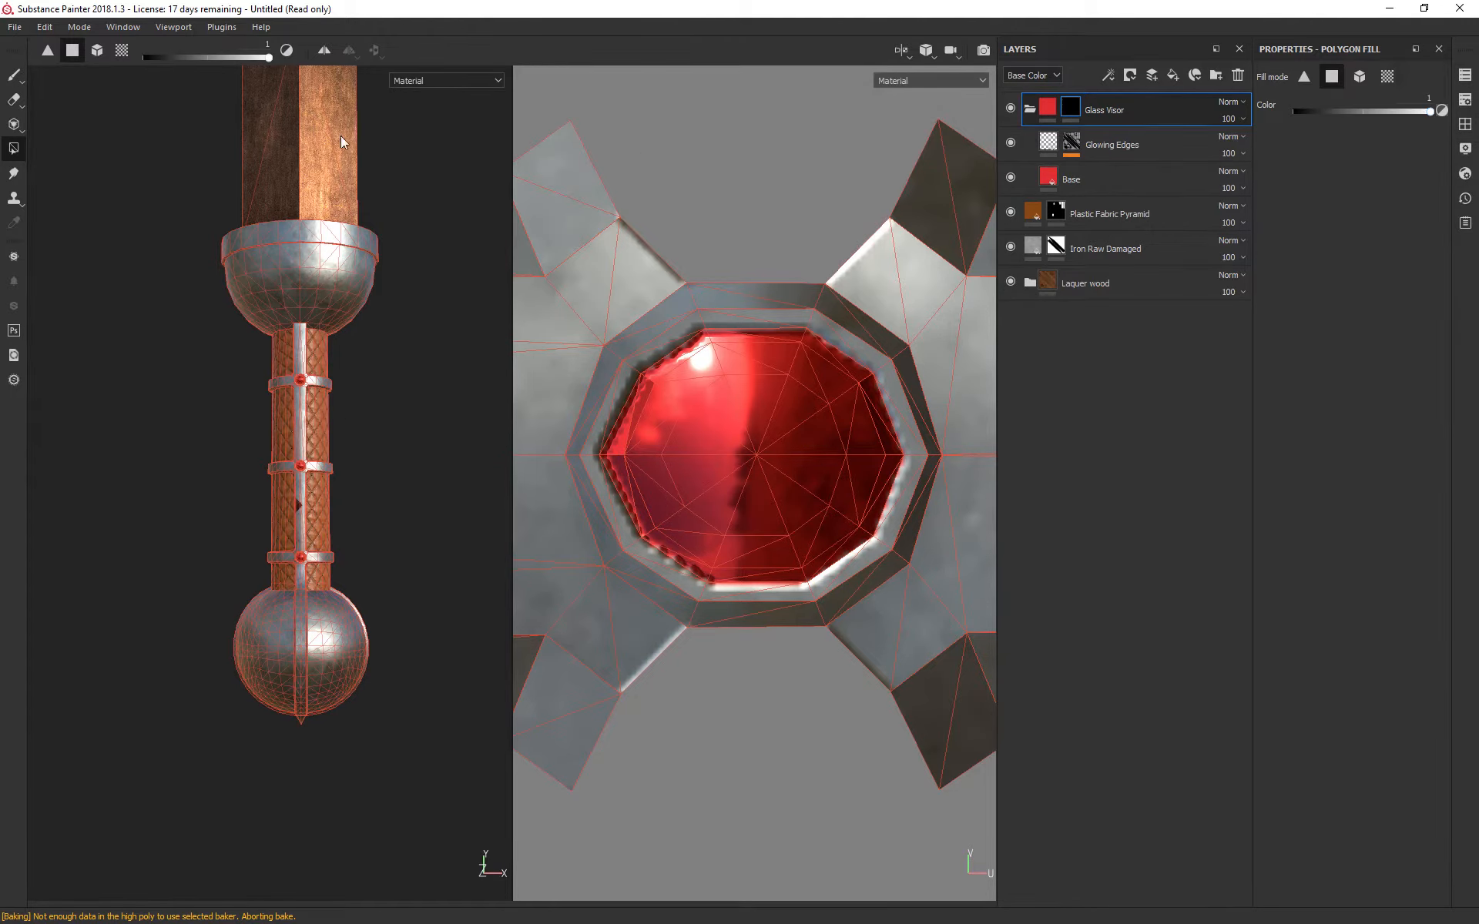
# Step: Switch to the Paint tool, show only the 3D view and frame the whole sword
pyautogui.moveTo(432, 360)
pyautogui.keyDown('alt'); pyautogui.mouseDown()
pyautogui.moveTo(628, 472)
pyautogui.moveTo(797, 374)
pyautogui.moveTo(352, 385)
pyautogui.mouseUp(); pyautogui.keyUp('alt')
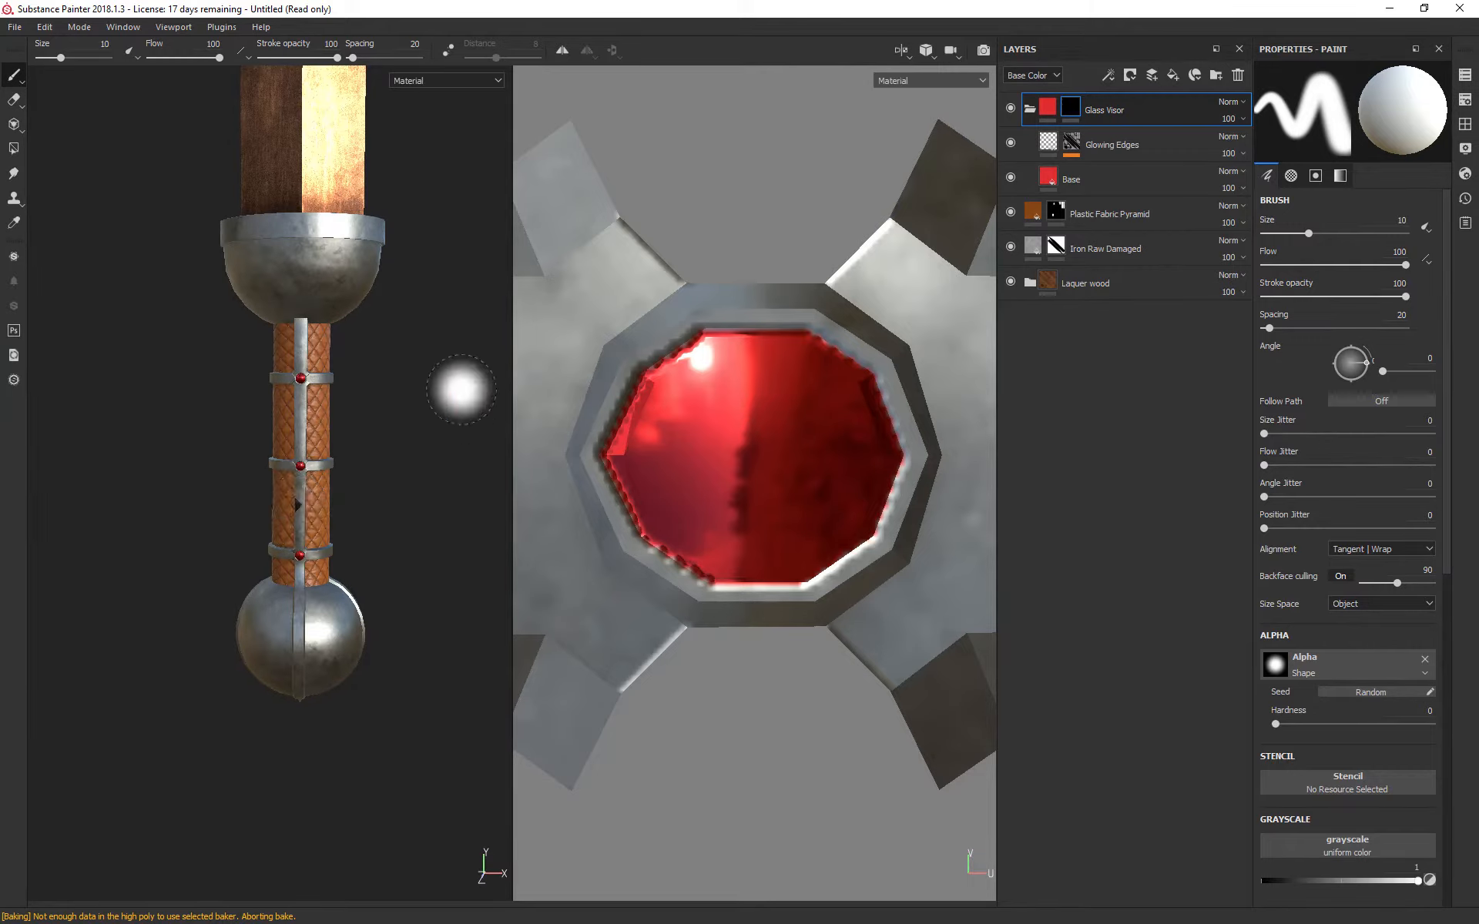
pyautogui.moveTo(459, 390)
pyautogui.keyDown('alt'); pyautogui.mouseDown()
pyautogui.moveTo(463, 338)
pyautogui.moveTo(595, 336)
pyautogui.moveTo(399, 370)
pyautogui.moveTo(426, 416)
pyautogui.moveTo(371, 354)
pyautogui.moveTo(397, 362)
pyautogui.mouseUp(); pyautogui.keyUp('alt')
pyautogui.scroll(-4, 426, 416)
pyautogui.scroll(-4, 376, 442)
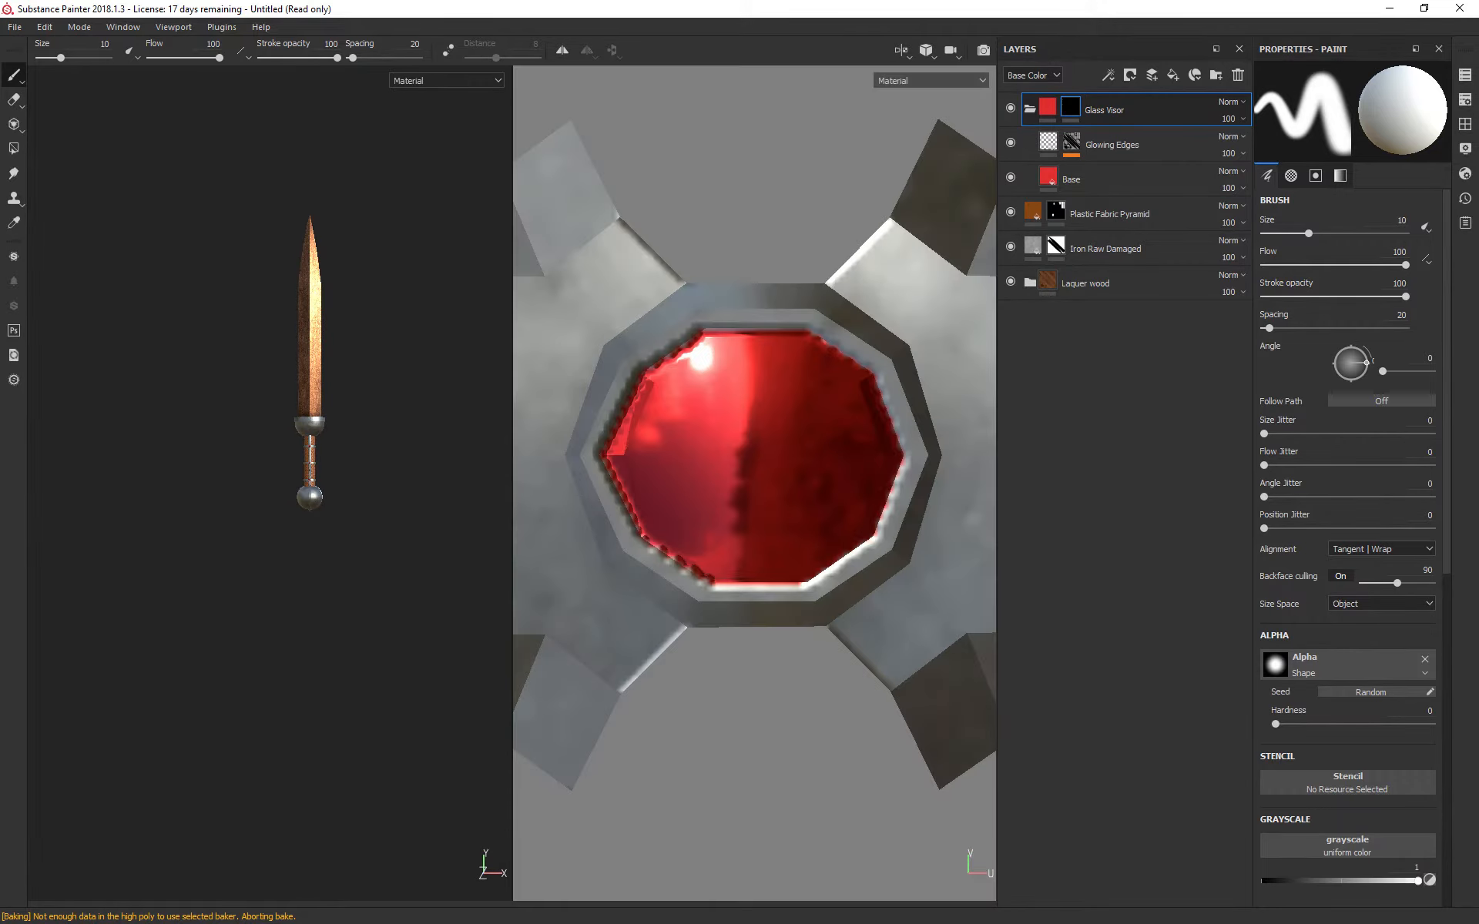
pyautogui.click(904, 51)
pyautogui.click(918, 92)
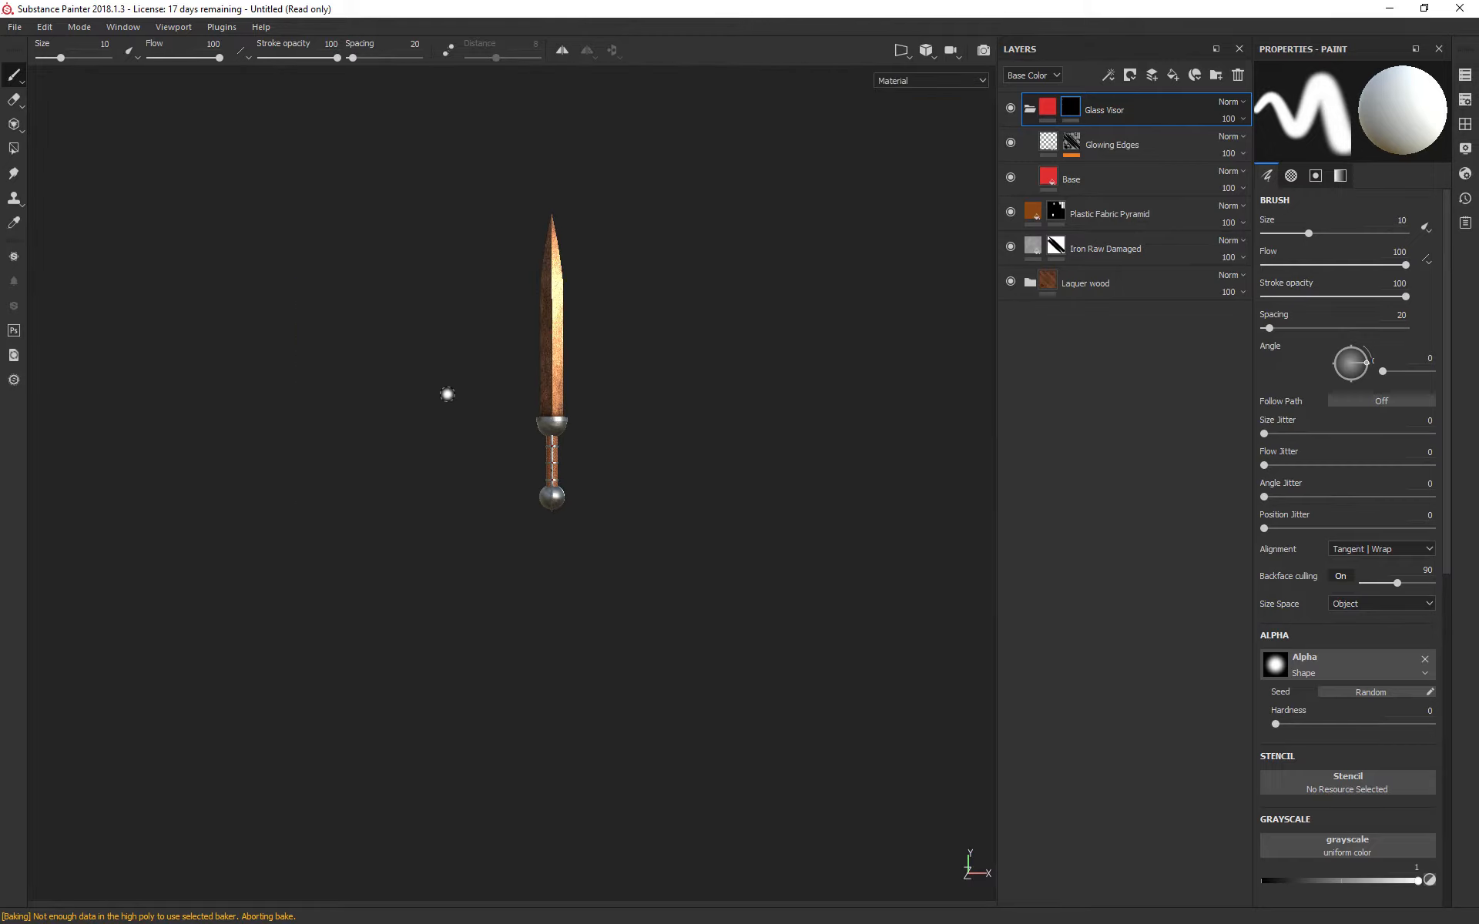
pyautogui.press('f')
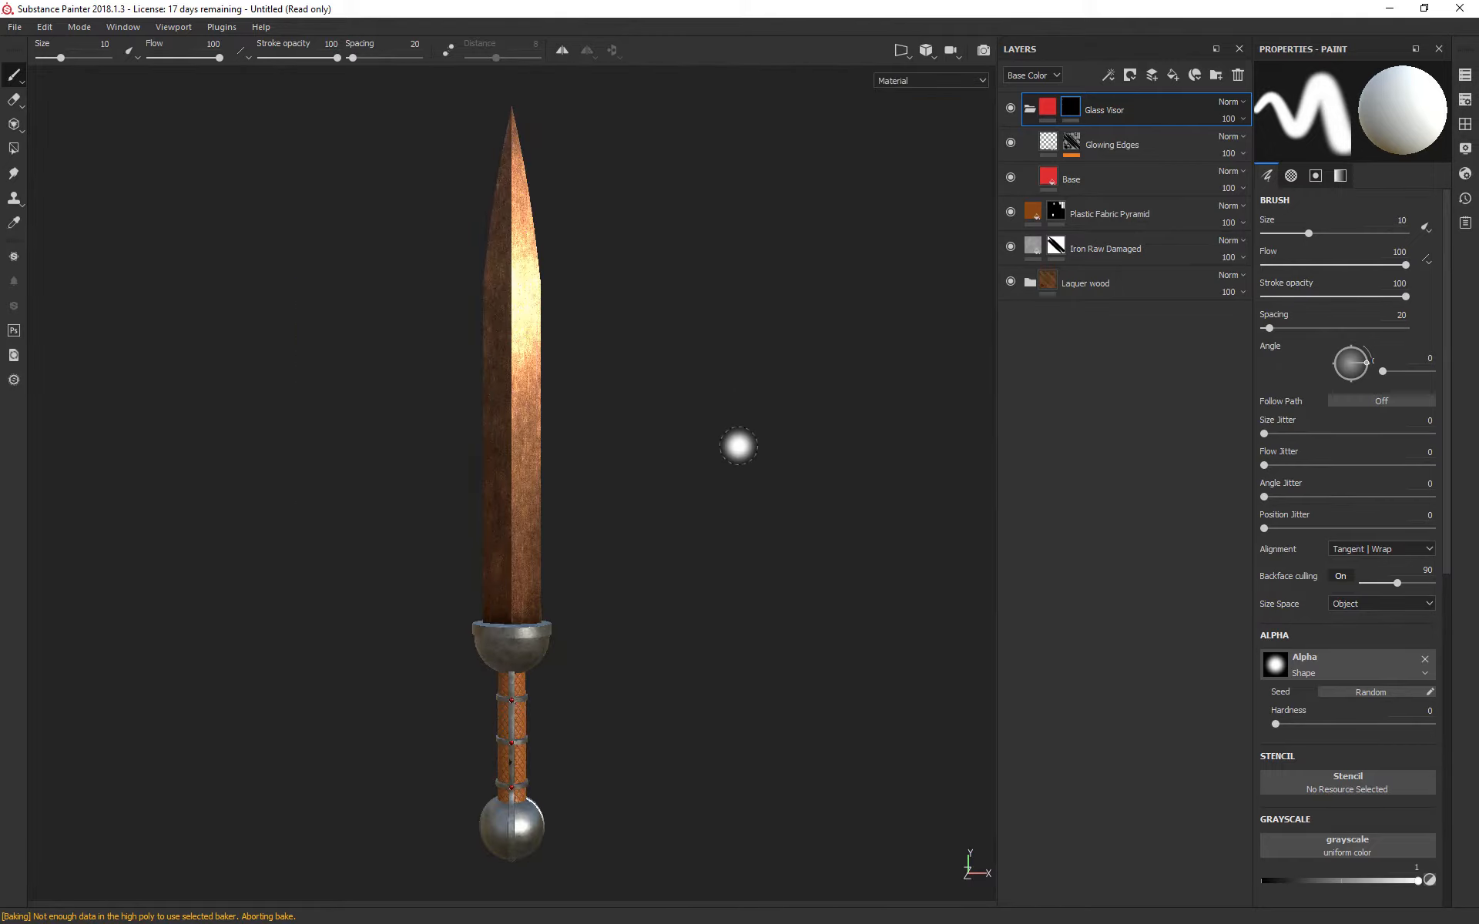
pyautogui.keyDown('alt'); pyautogui.moveTo(688, 441); pyautogui.dragTo(347, 455); pyautogui.keyUp('alt')
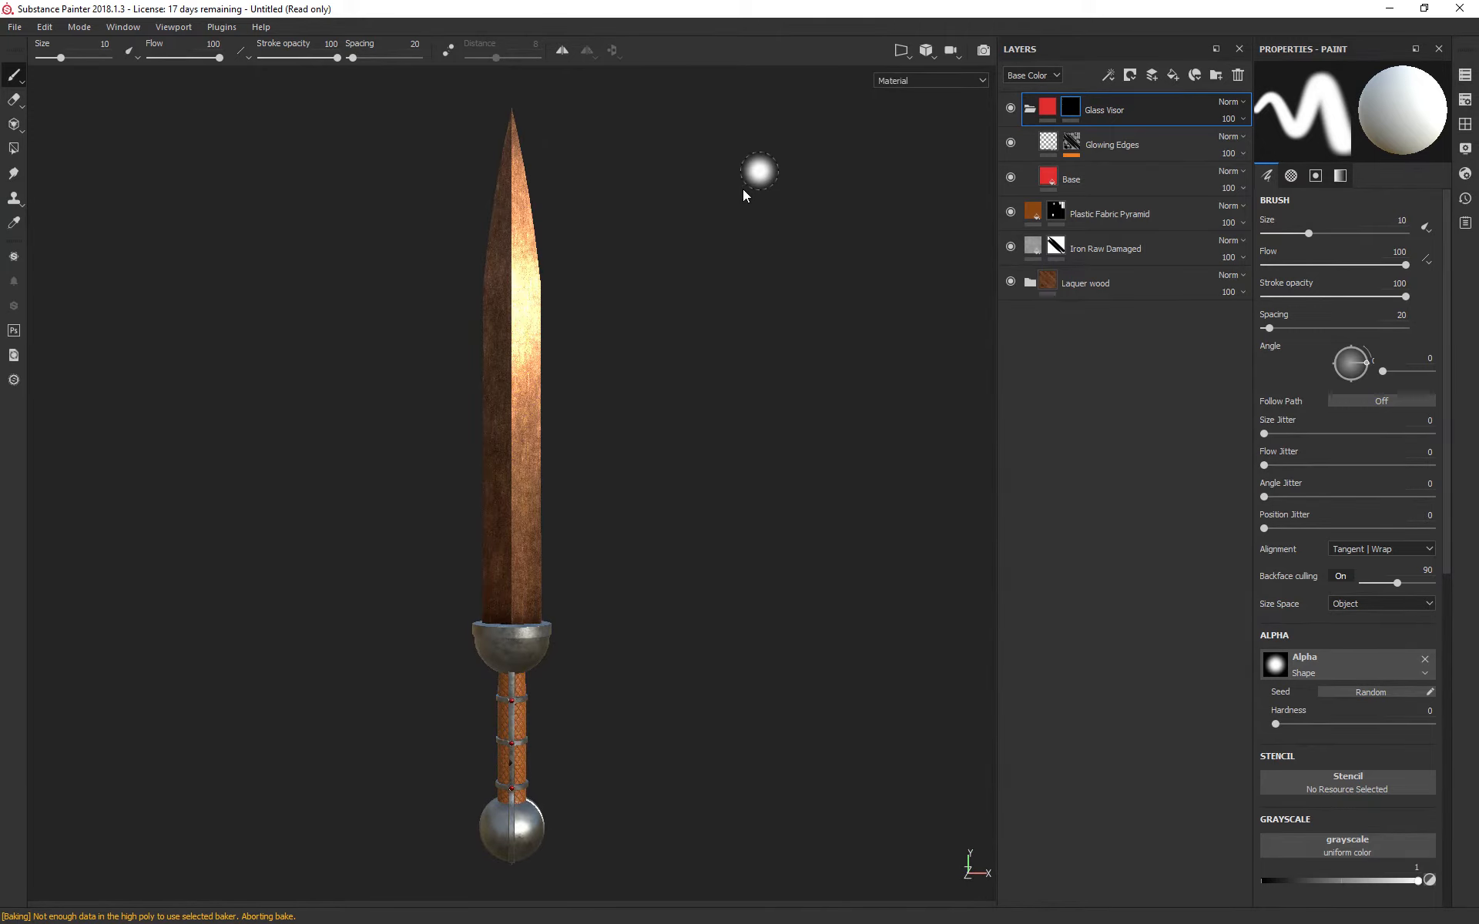
# Step: Render the sword in Iray and enable the dome's clear color for a plain grey background
pyautogui.press('F10')
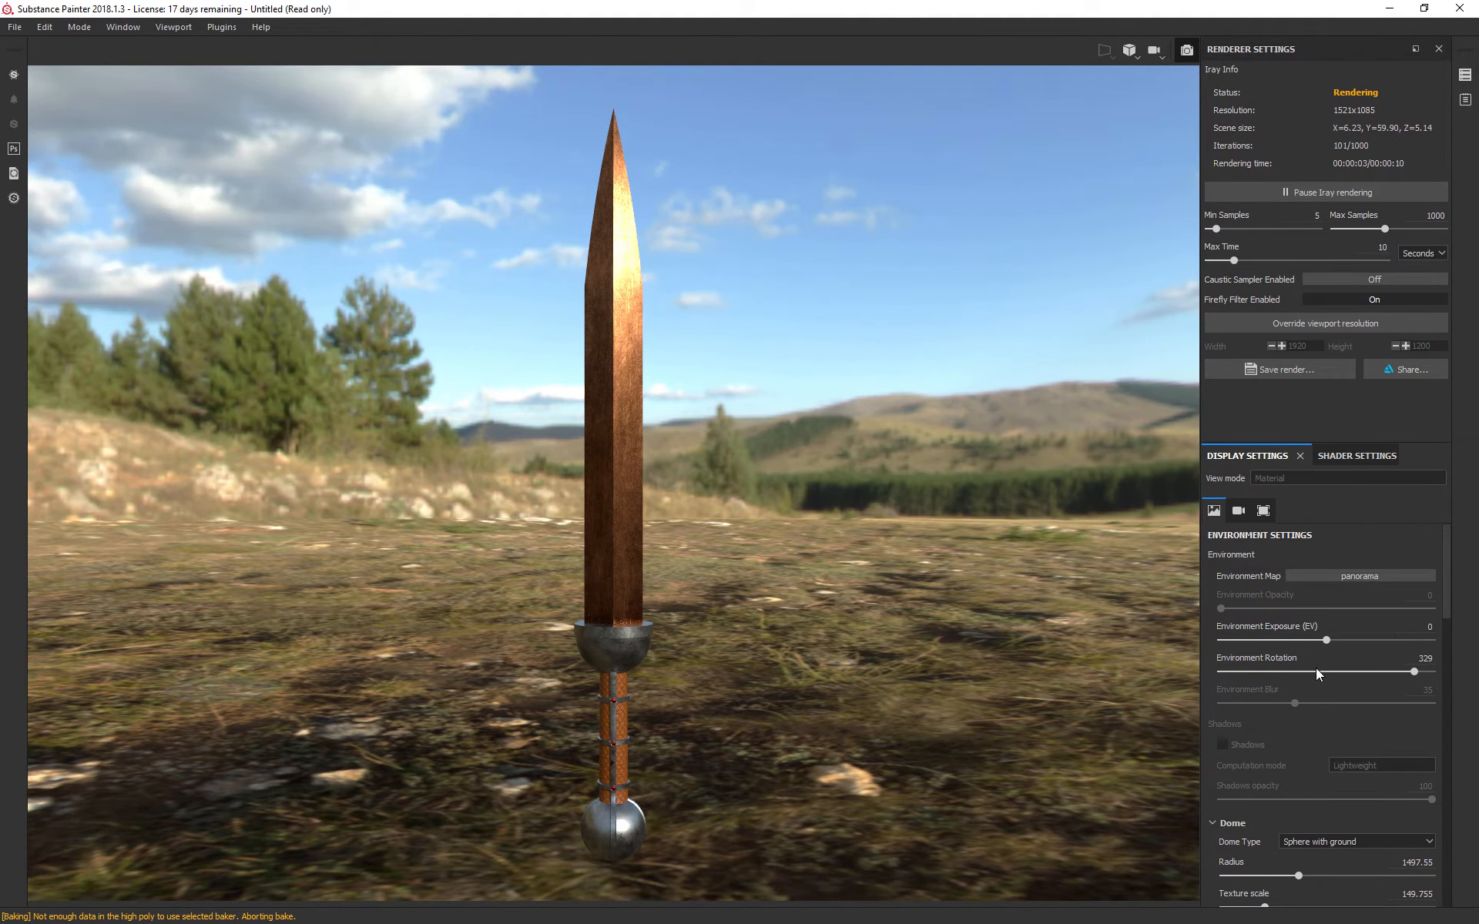
pyautogui.scroll(-6, 1310, 763)
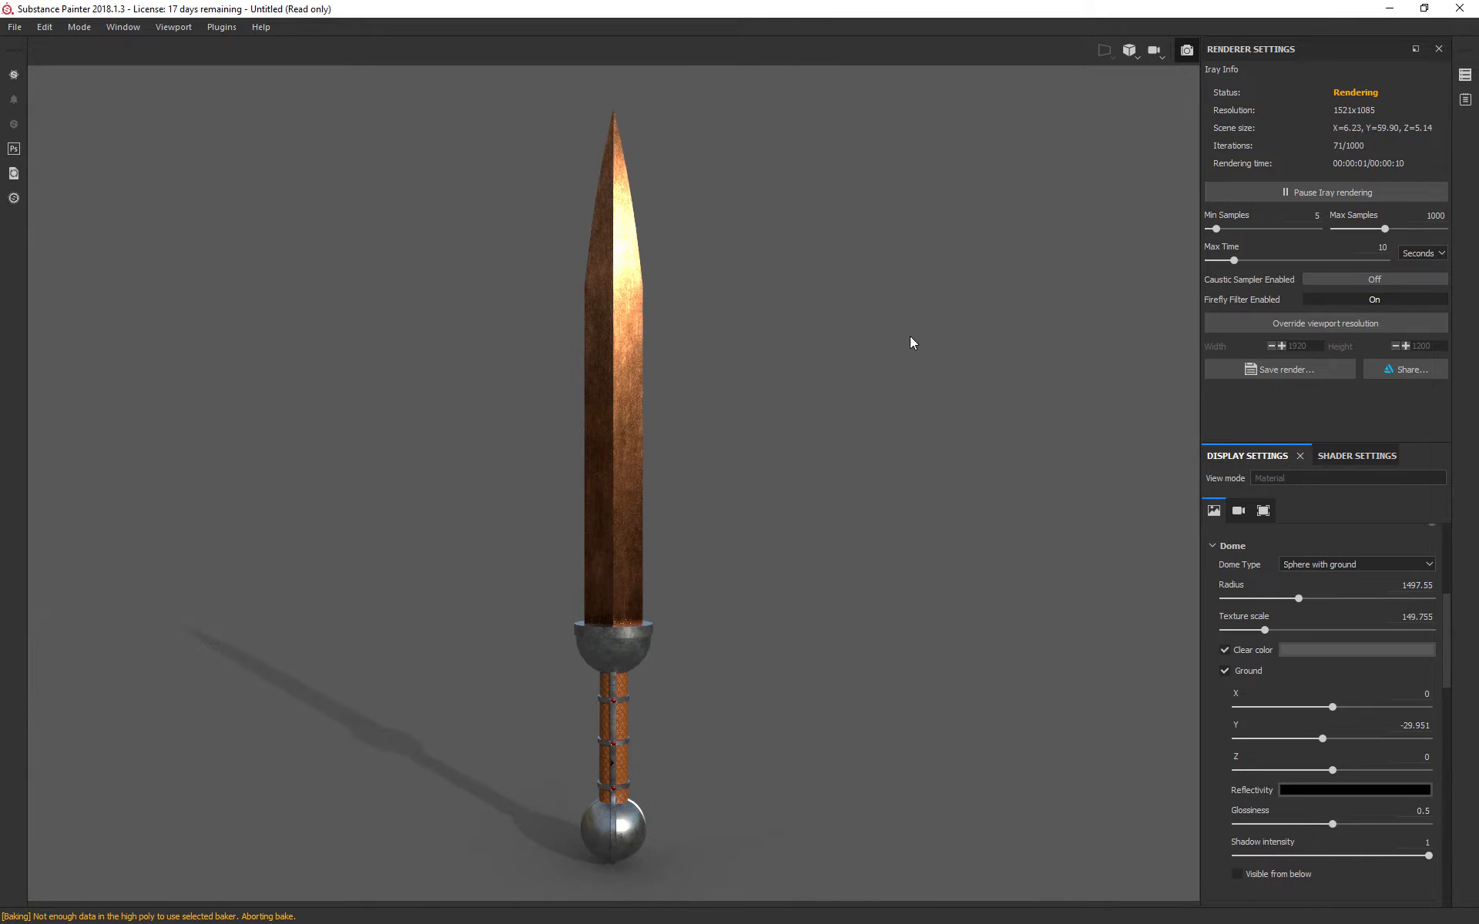
# Step: Rotate the environment lighting around the sword to move its highlights and cast shadow in the render
pyautogui.keyDown('shift'); pyautogui.moveTo(959, 344); pyautogui.dragTo(1009, 353, button='right'); pyautogui.keyUp('shift')
pyautogui.moveTo(1051, 358)
pyautogui.keyDown('shift'); pyautogui.mouseDown(button='right')
pyautogui.moveTo(1166, 352)
pyautogui.moveTo(1087, 354)
pyautogui.moveTo(1131, 360)
pyautogui.mouseUp(button='right'); pyautogui.keyUp('shift')
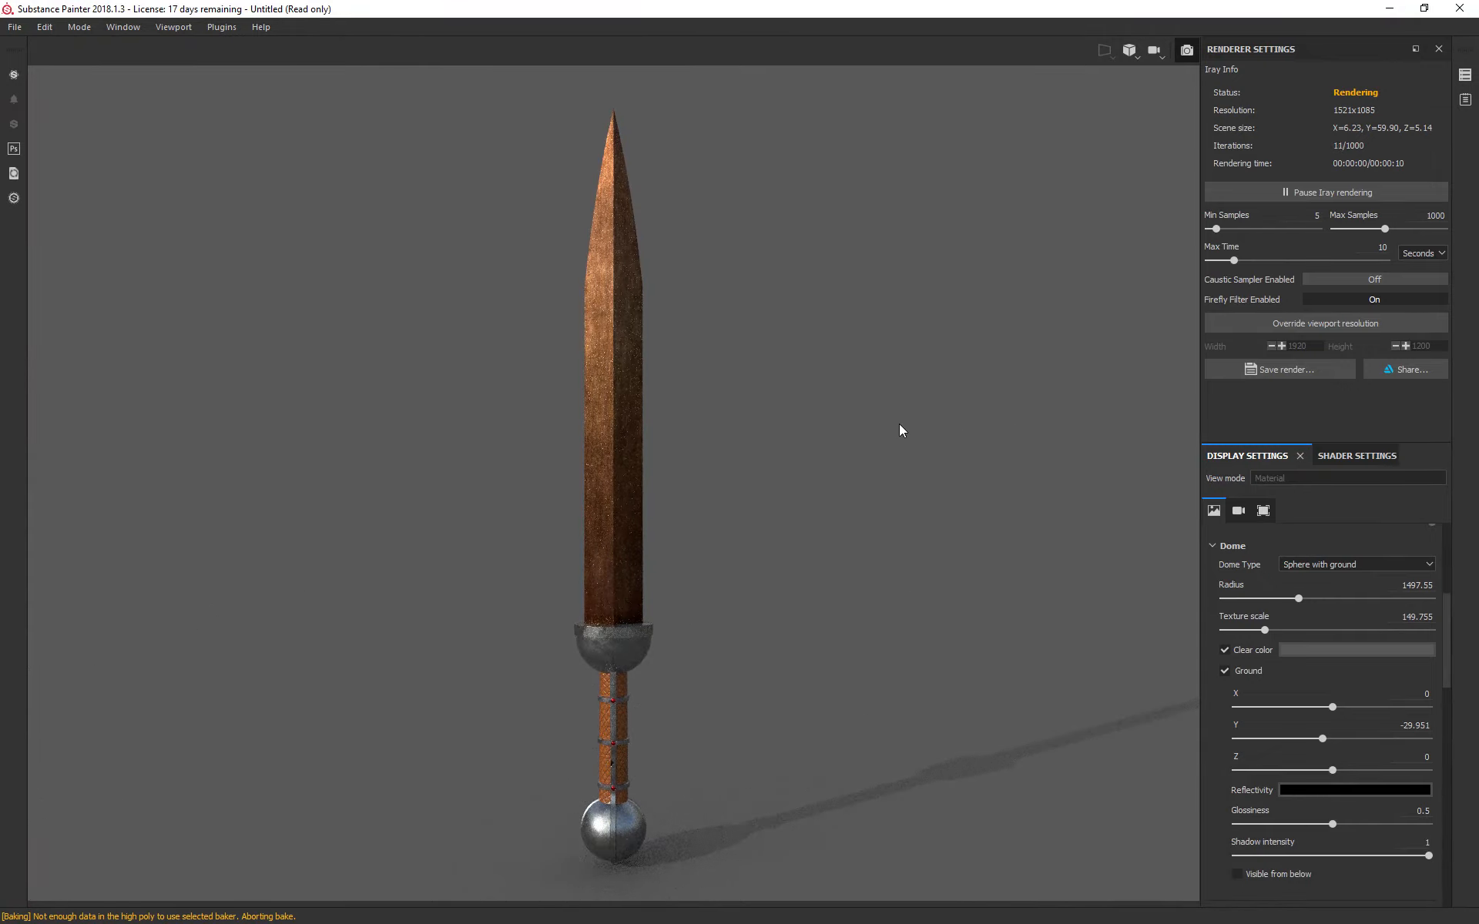
pyautogui.keyDown('shift'); pyautogui.moveTo(935, 571); pyautogui.dragTo(848, 590, button='right'); pyautogui.keyUp('shift')
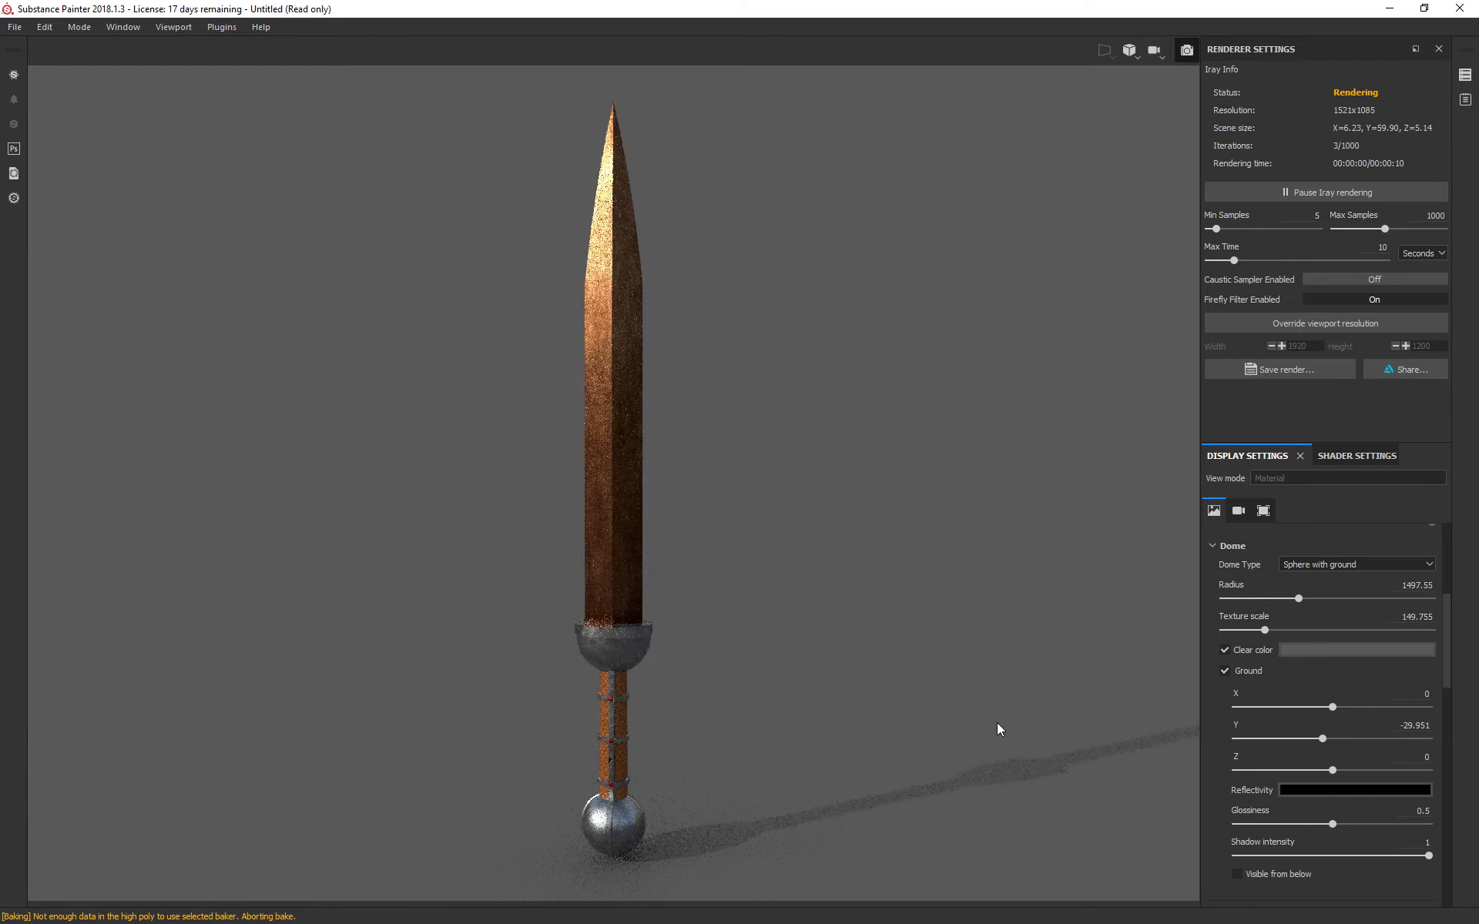